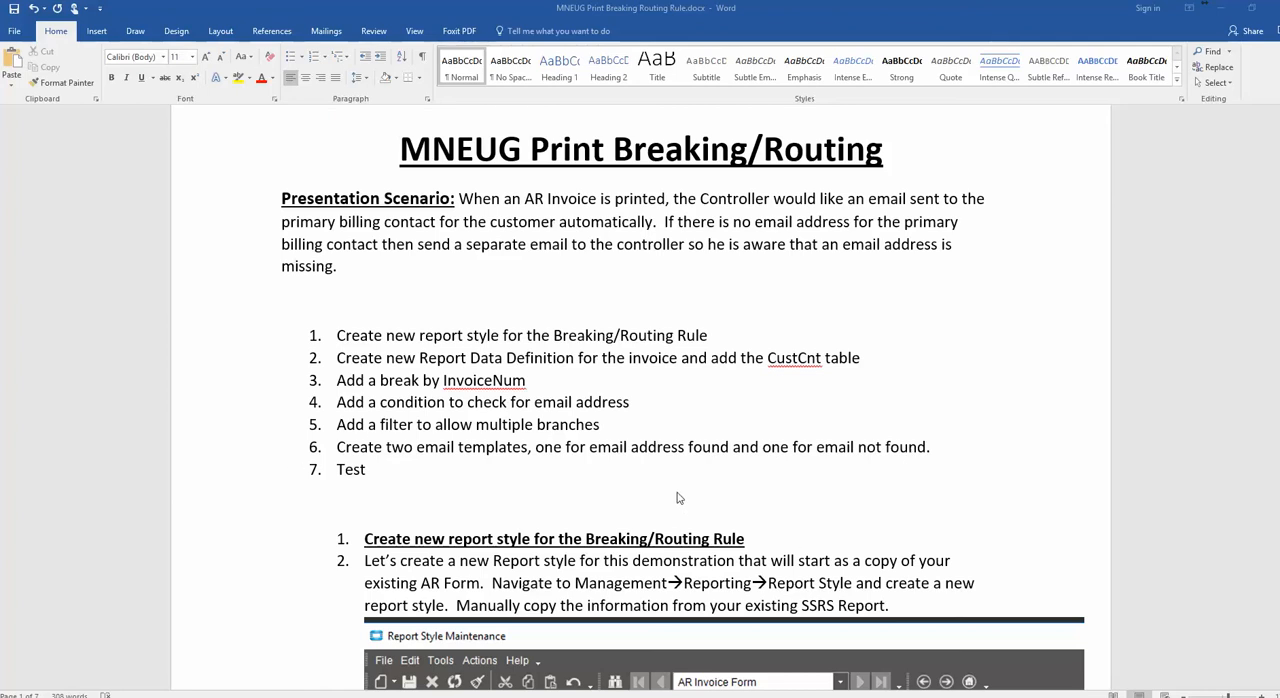
Switch from the Word outline to Epicor and open Report Style maintenance from the System Management Reporting folder
{"action": "scroll", "coordinate": [781, 490], "scroll_direction": "down", "scroll_amount": 2}
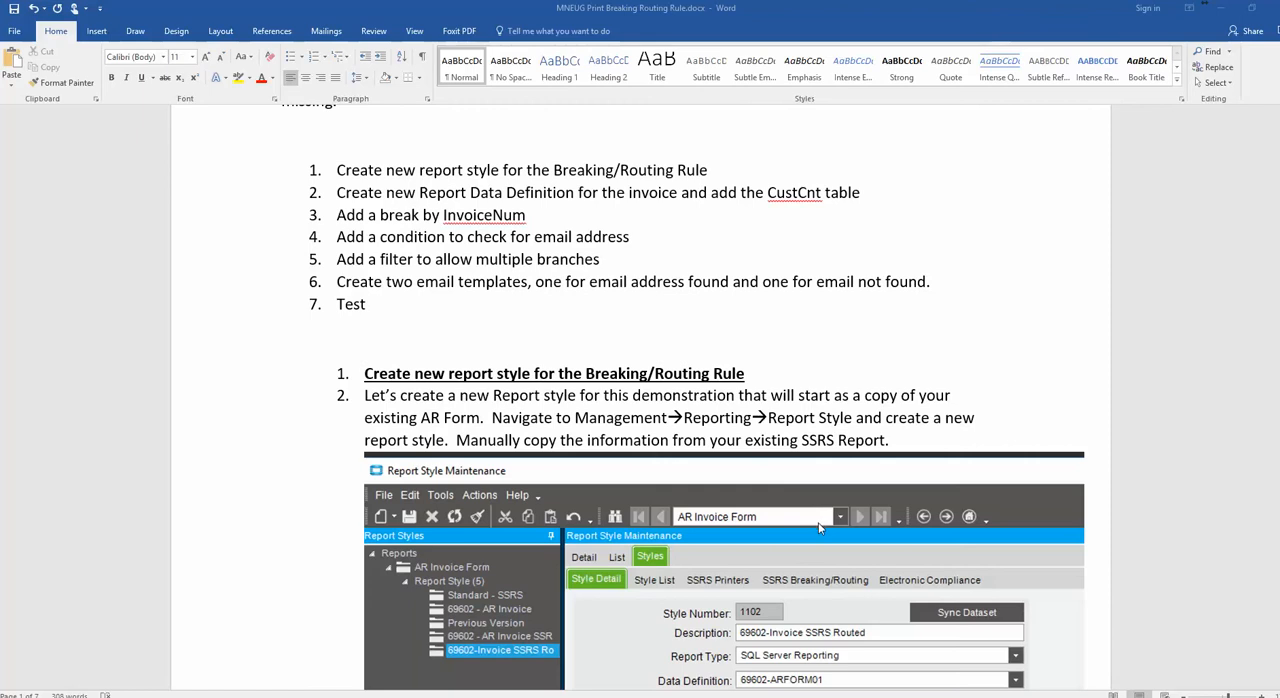
{"action": "left_click", "coordinate": [1219, 8]}
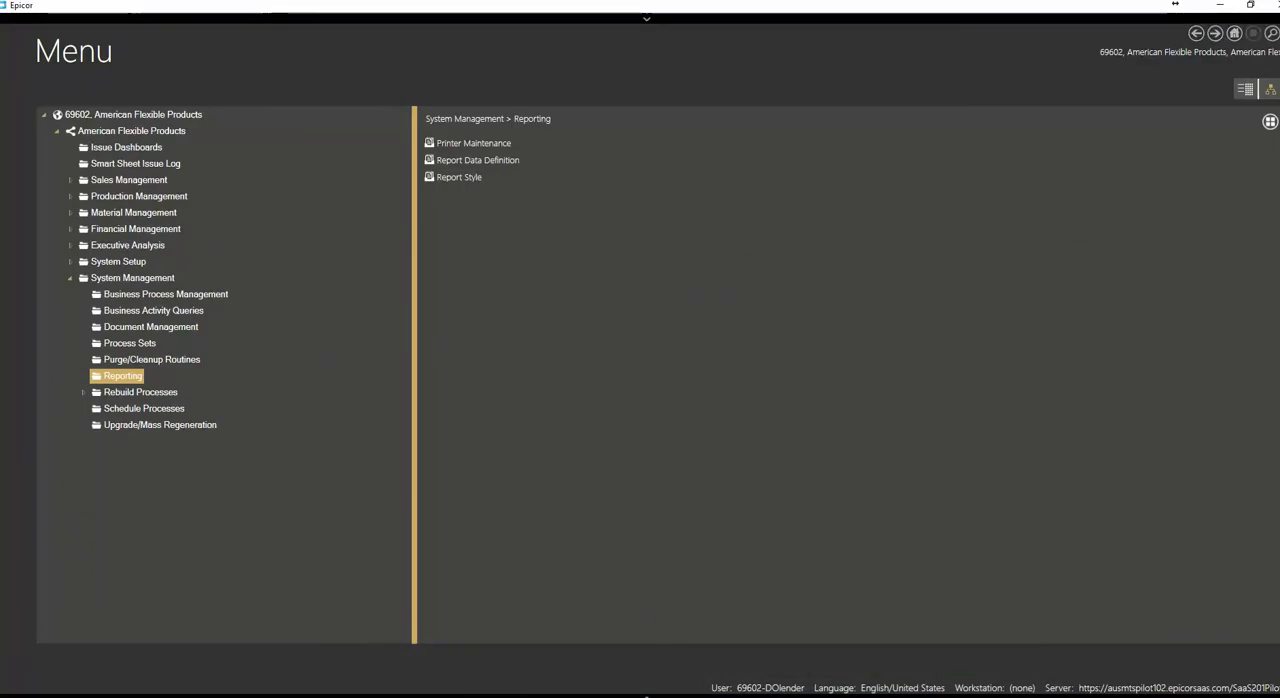
{"action": "mouse_move", "coordinate": [732, 696]}
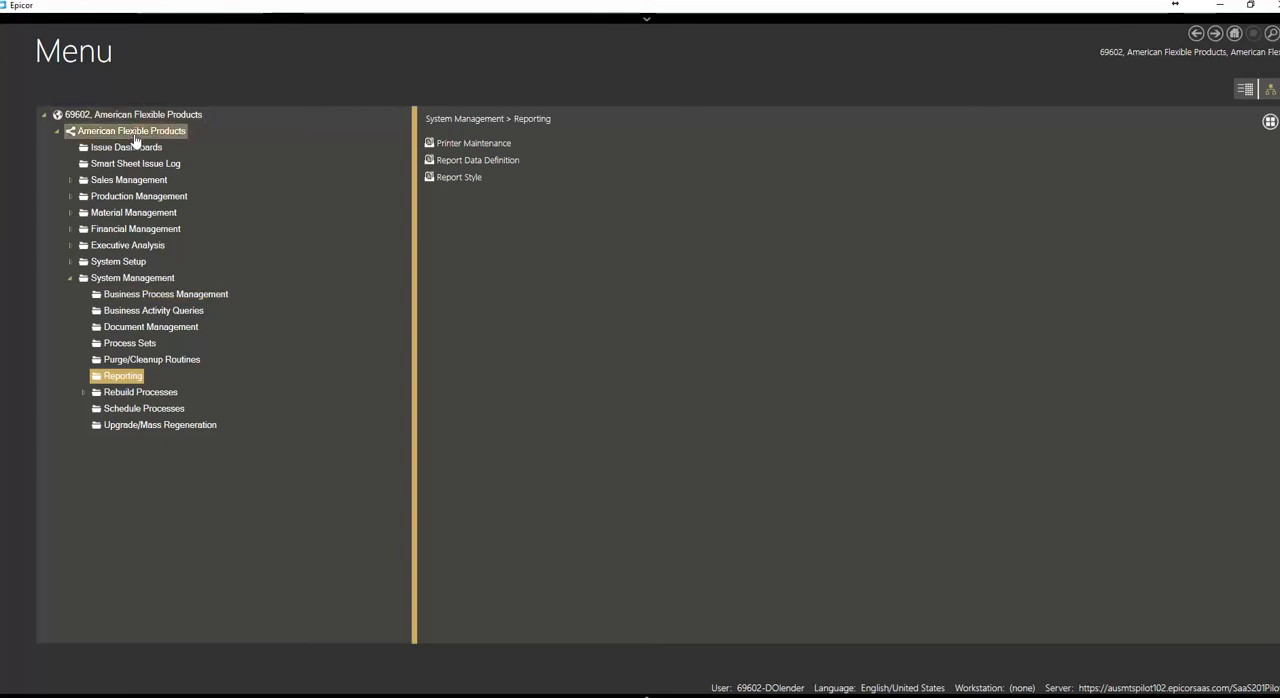
{"action": "left_click", "coordinate": [466, 178]}
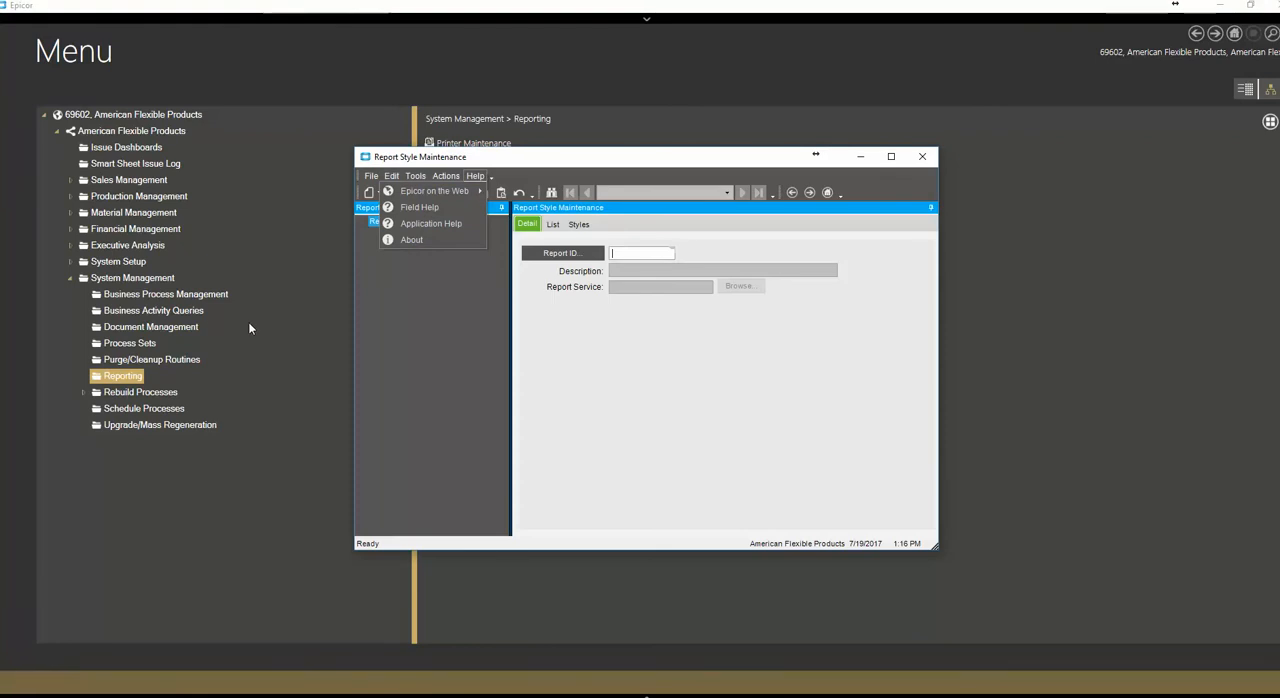
{"action": "left_click_drag", "start_coordinate": [516, 164], "coordinate": [405, 148]}
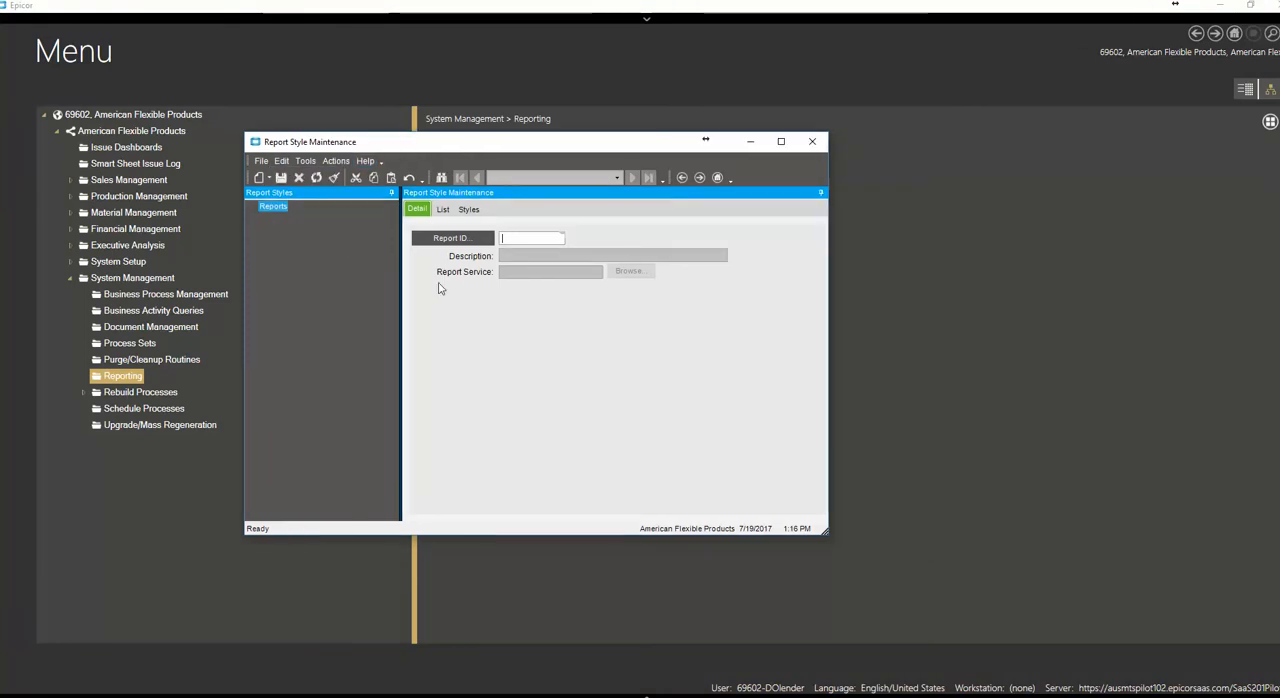
{"action": "left_click", "coordinate": [449, 241]}
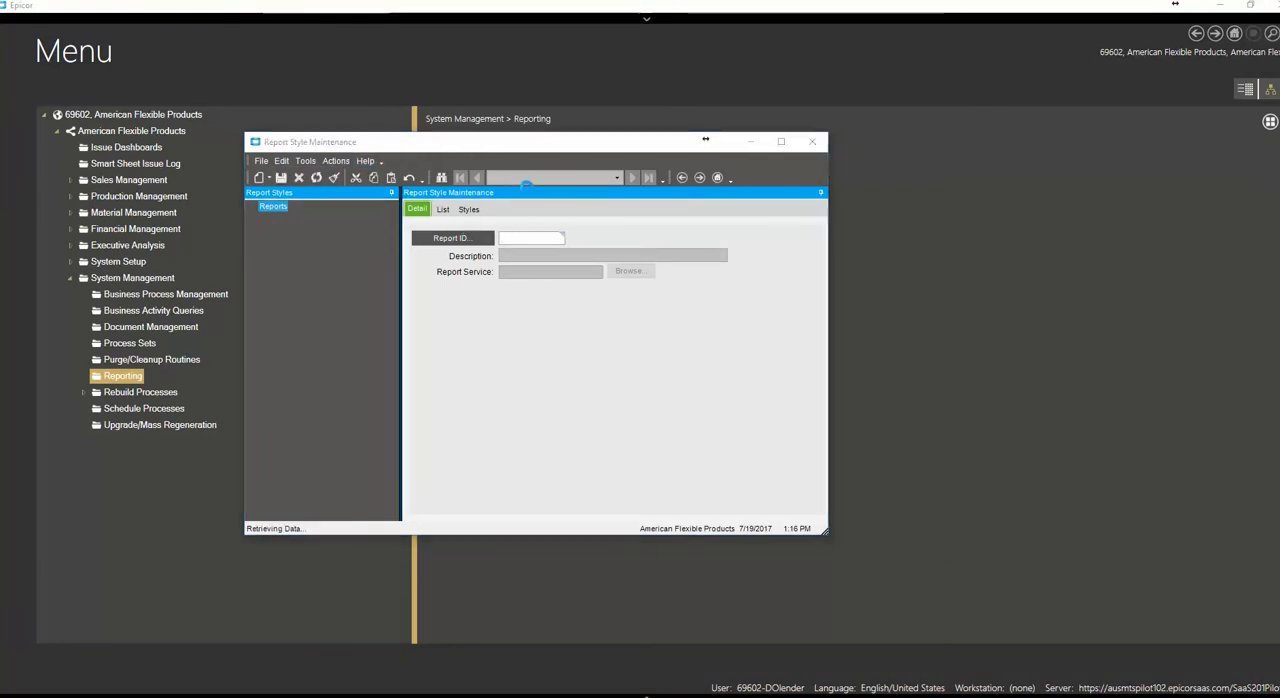
{"action": "type", "text": "ar"}
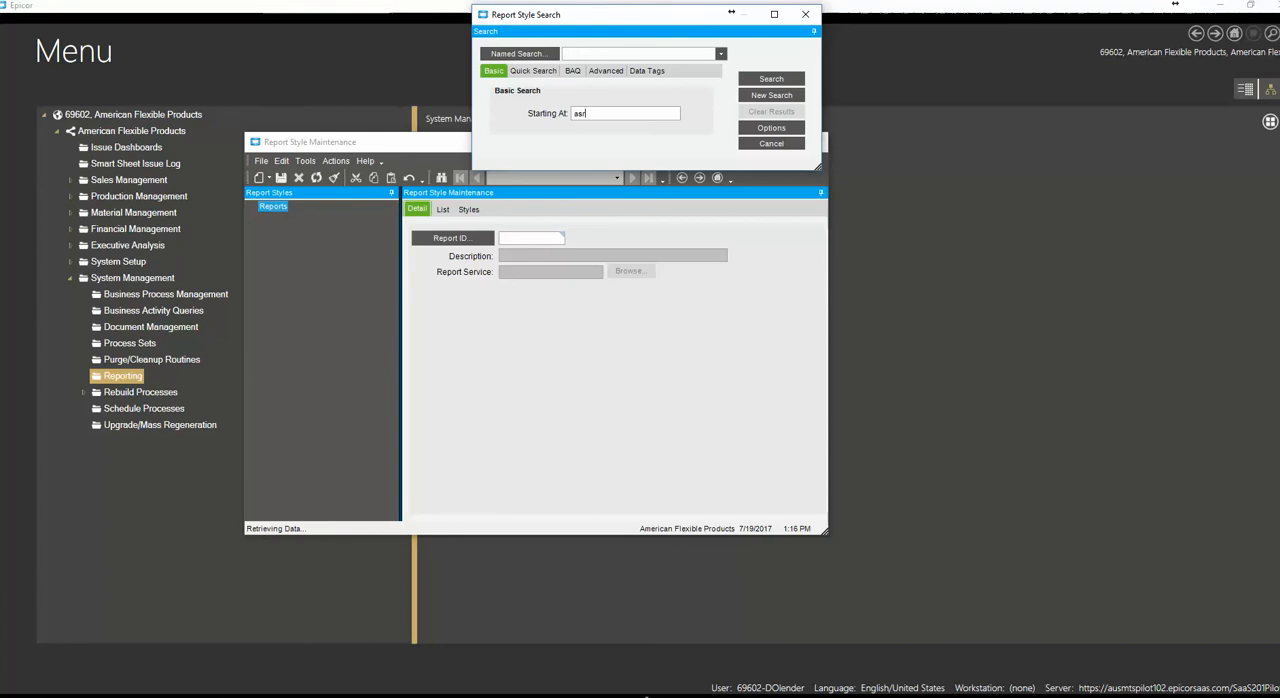
{"action": "key", "text": "Return"}
{"action": "double_click", "coordinate": [513, 192]}
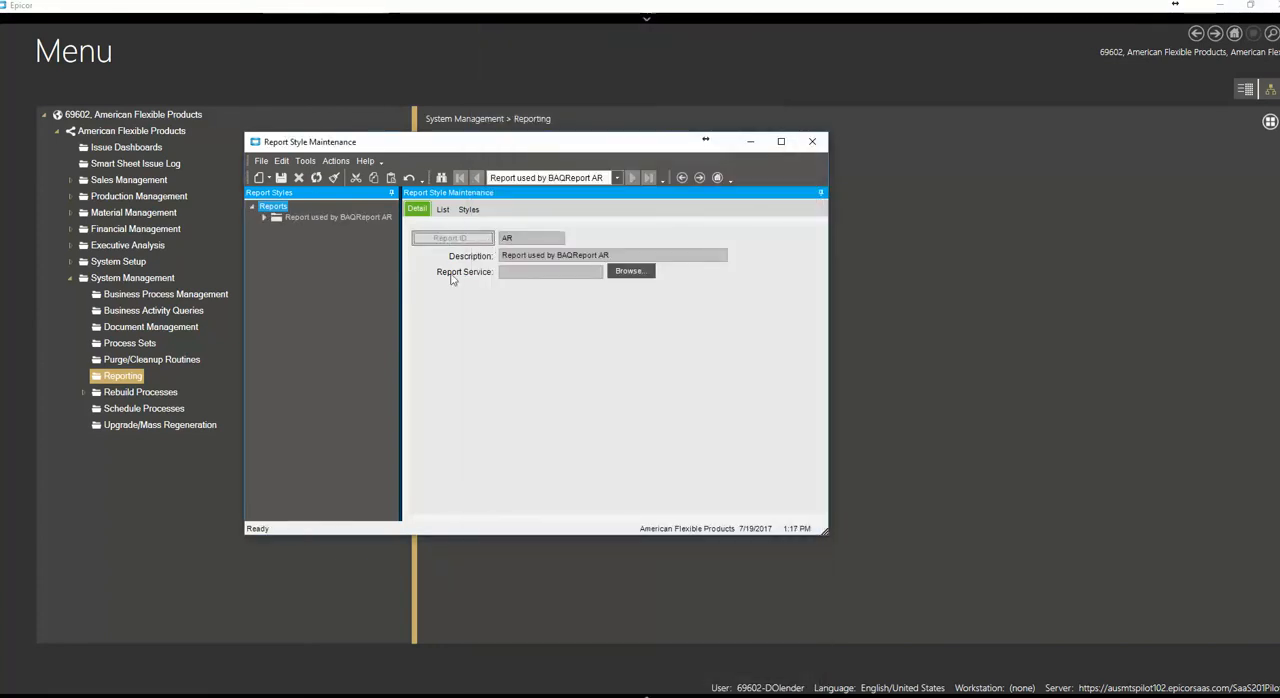
{"action": "left_click", "coordinate": [289, 182]}
{"action": "left_click", "coordinate": [334, 177]}
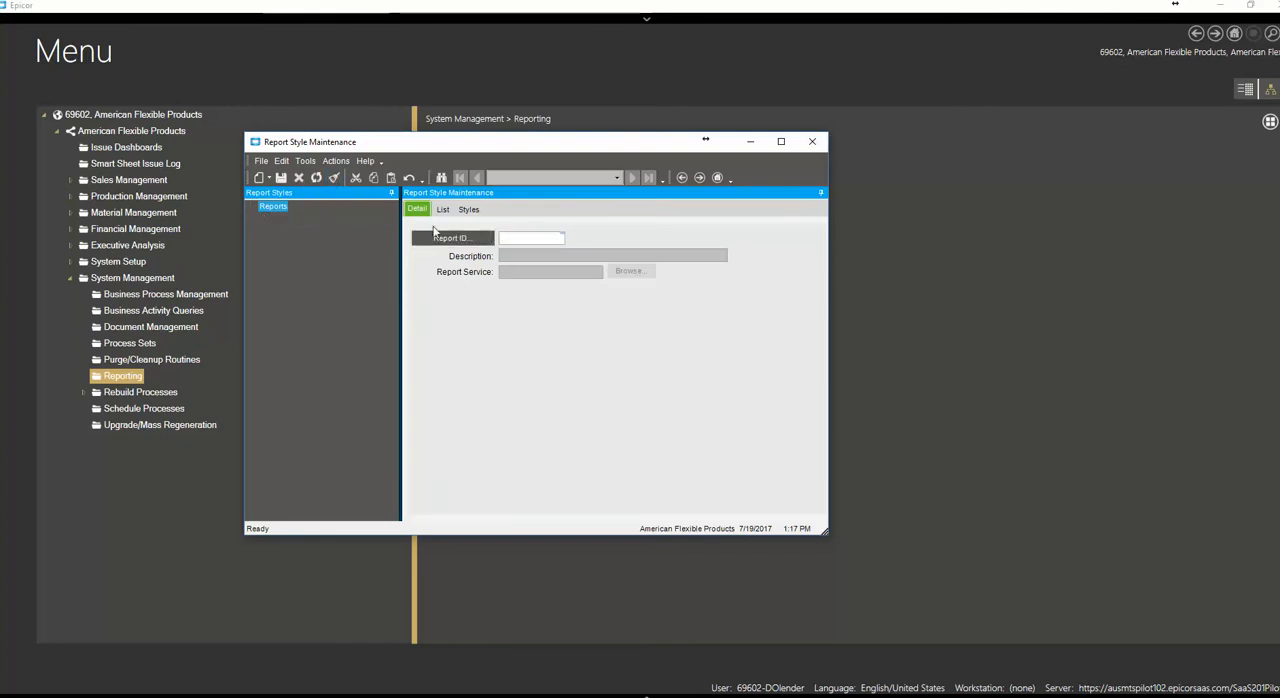
Search for report ID arform, load the ARForm AR Invoice Form report, and expand its list of report styles
{"action": "left_click", "coordinate": [470, 238]}
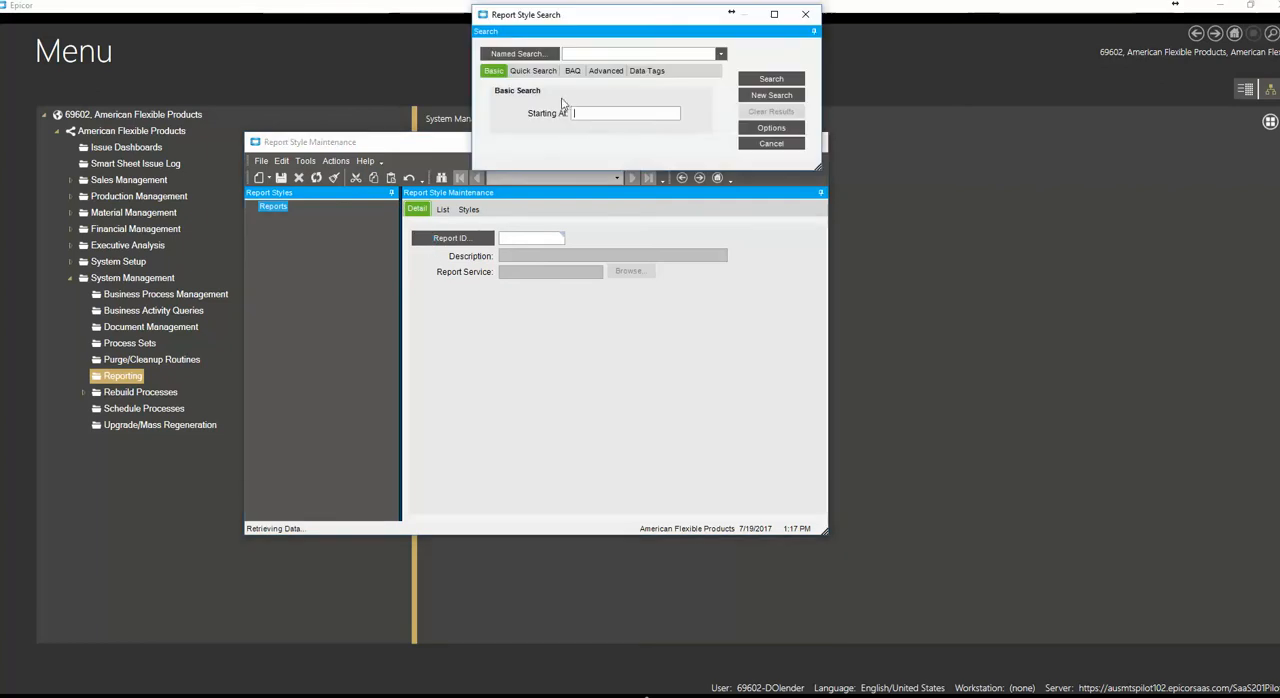
{"action": "type", "text": "arform"}
{"action": "key", "text": "Return"}
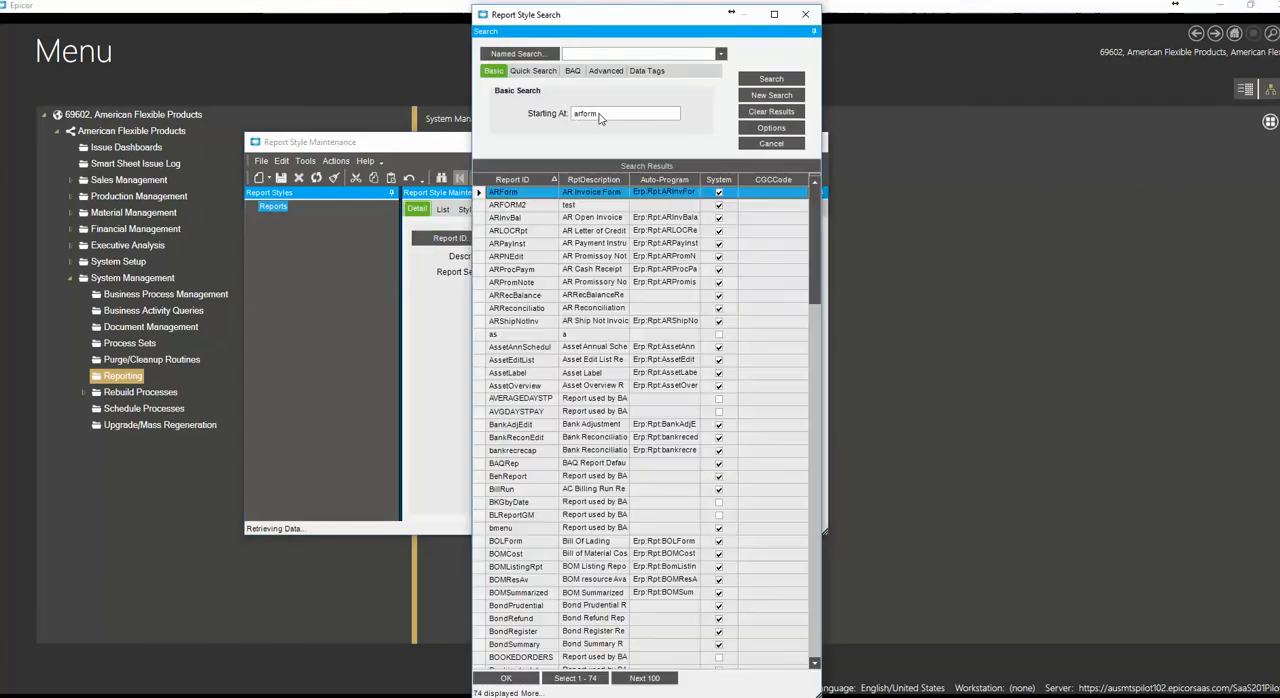
{"action": "double_click", "coordinate": [508, 200]}
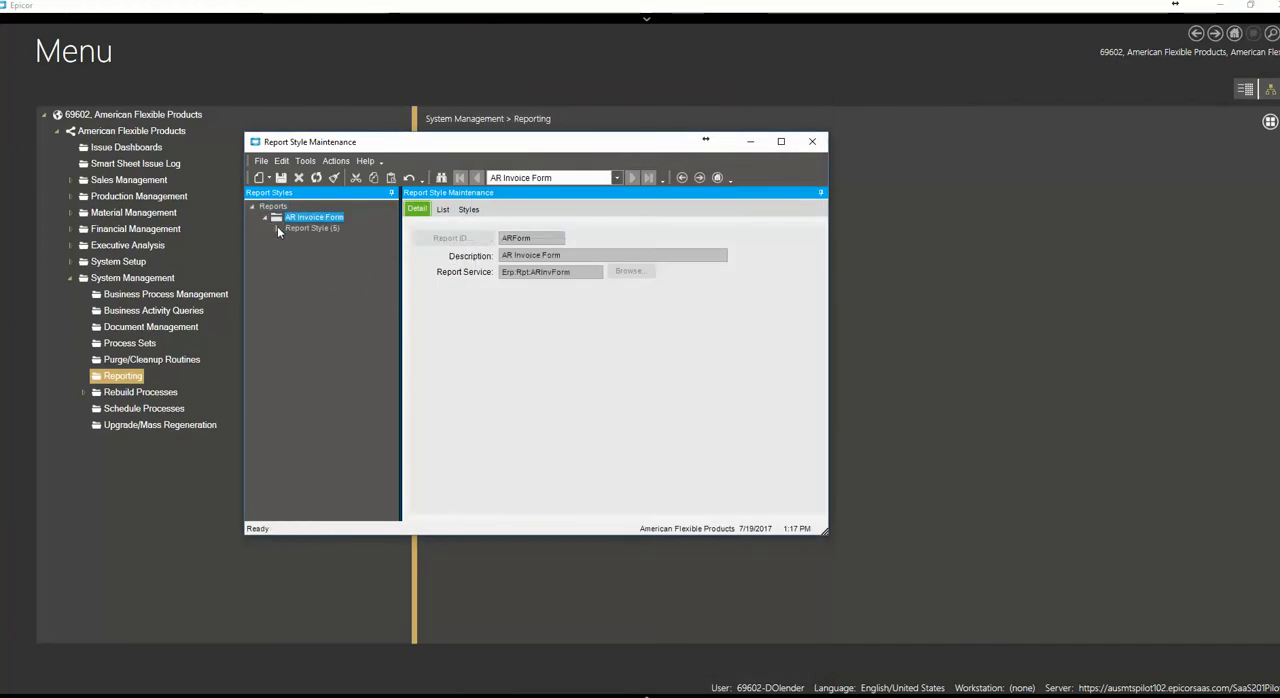
{"action": "left_click", "coordinate": [277, 228]}
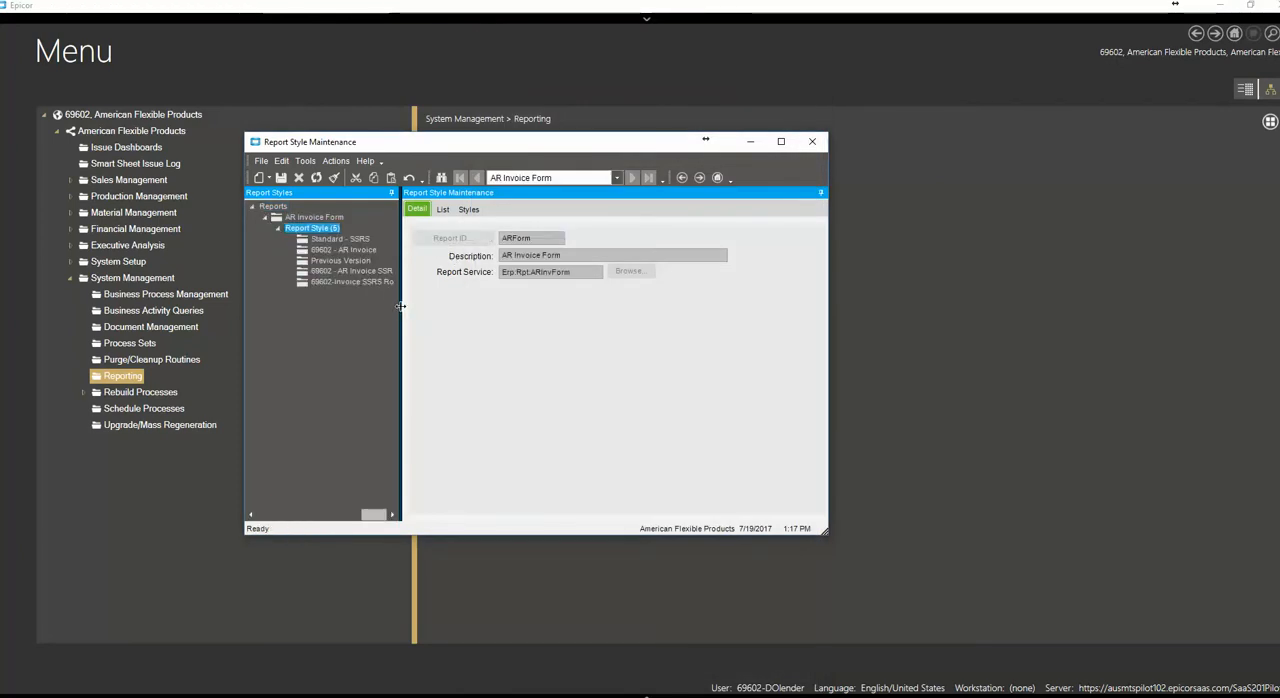
{"action": "left_click_drag", "start_coordinate": [398, 313], "coordinate": [451, 340]}
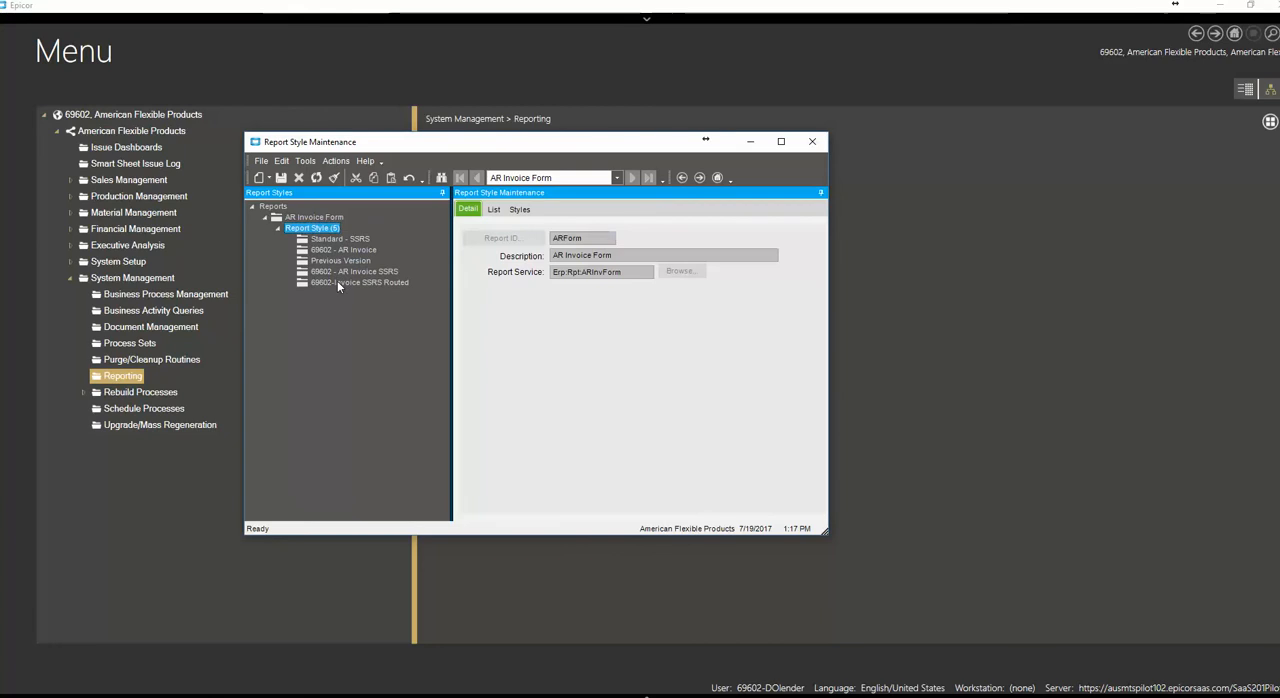
Review the 69602-Invoice SSRS Routed and 69602 - AR Invoice SSRS style details, and look at the Copy Report Style action
{"action": "left_click", "coordinate": [340, 284]}
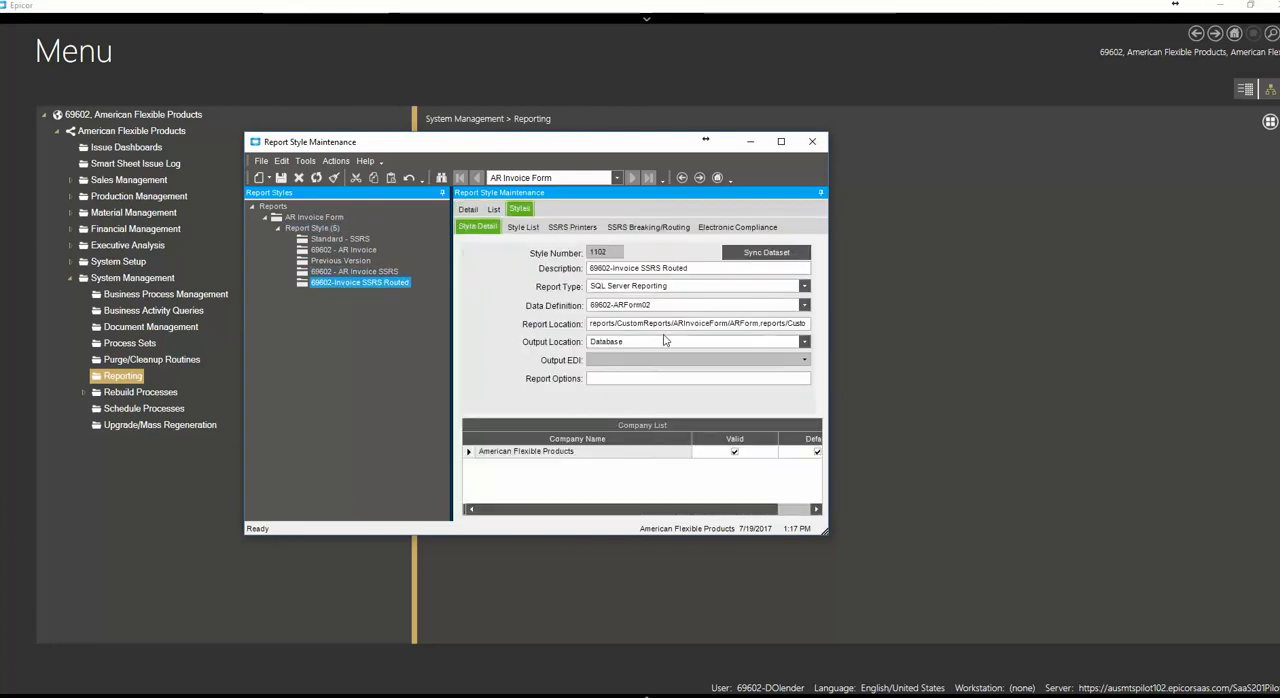
{"action": "left_click", "coordinate": [352, 272]}
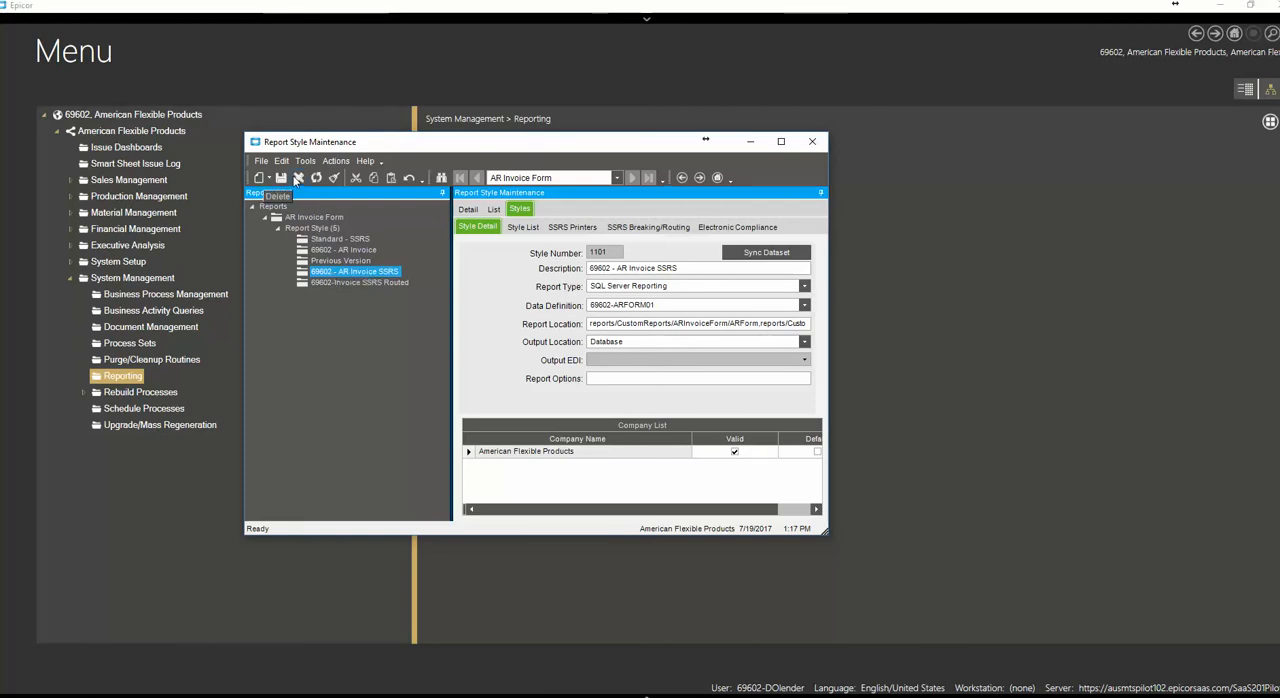
{"action": "left_click", "coordinate": [338, 161]}
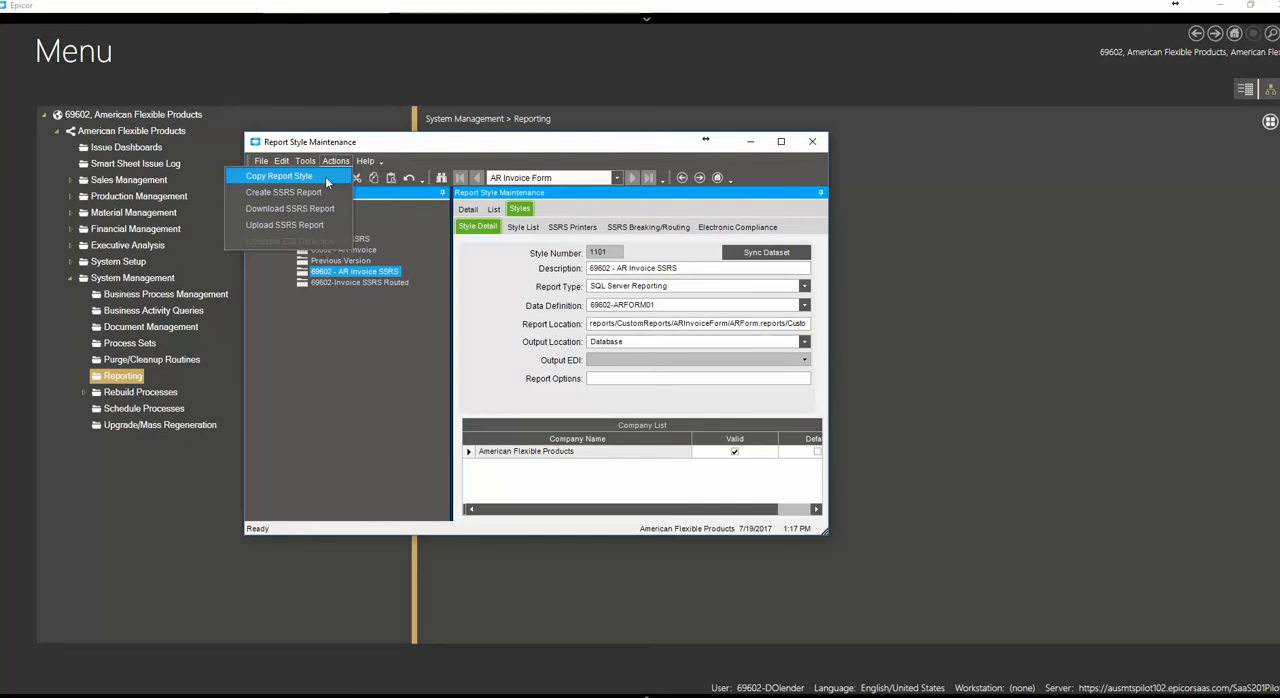
{"action": "left_click", "coordinate": [325, 176]}
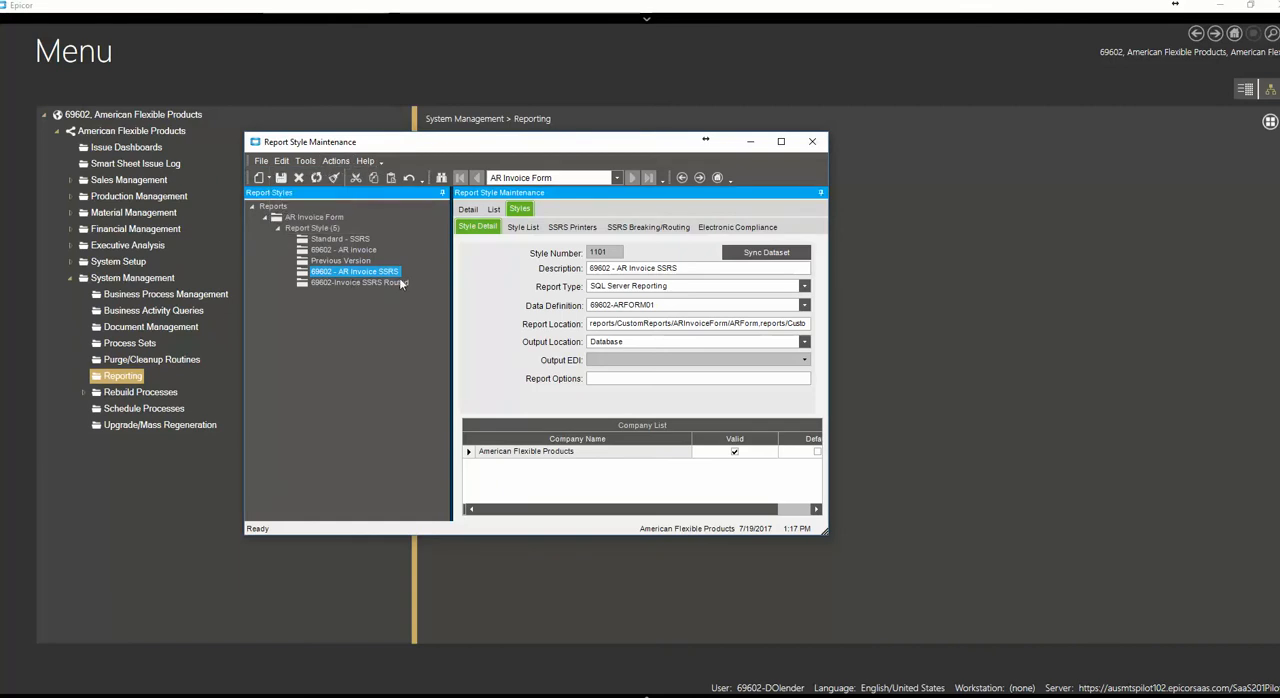
Copy the full report location path of the 69602 - AR Invoice SSRS style
{"action": "left_click", "coordinate": [598, 325]}
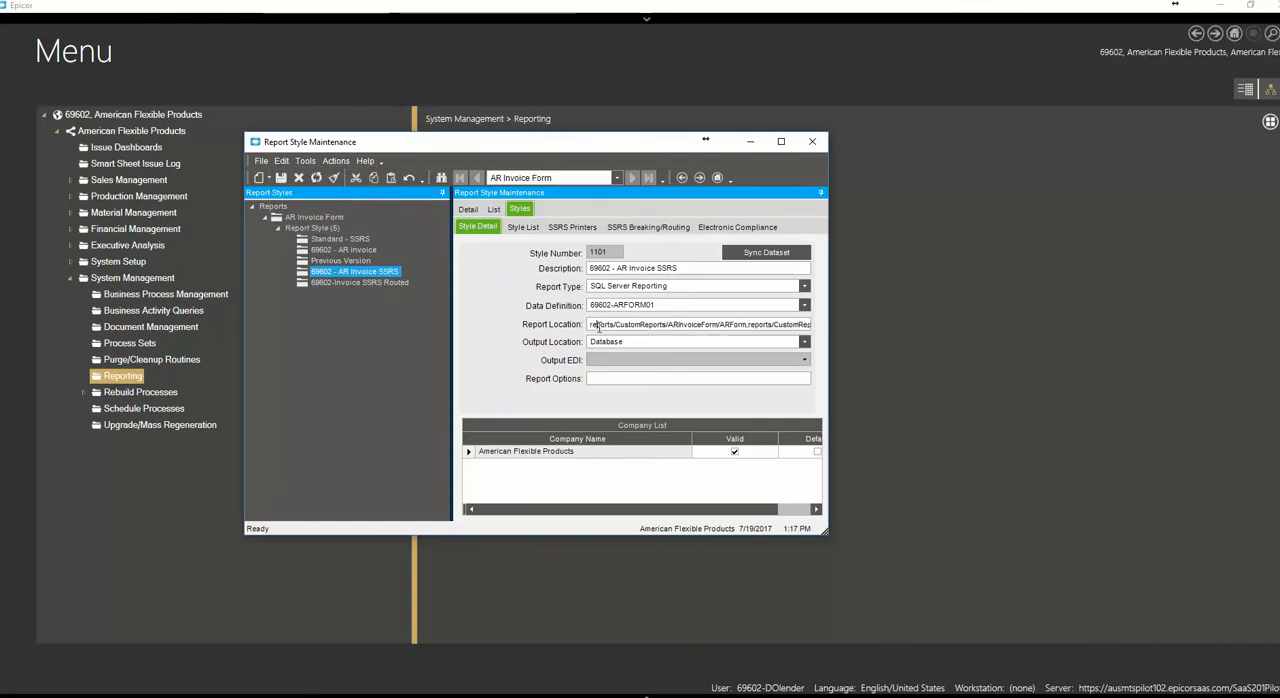
{"action": "double_click", "coordinate": [598, 325]}
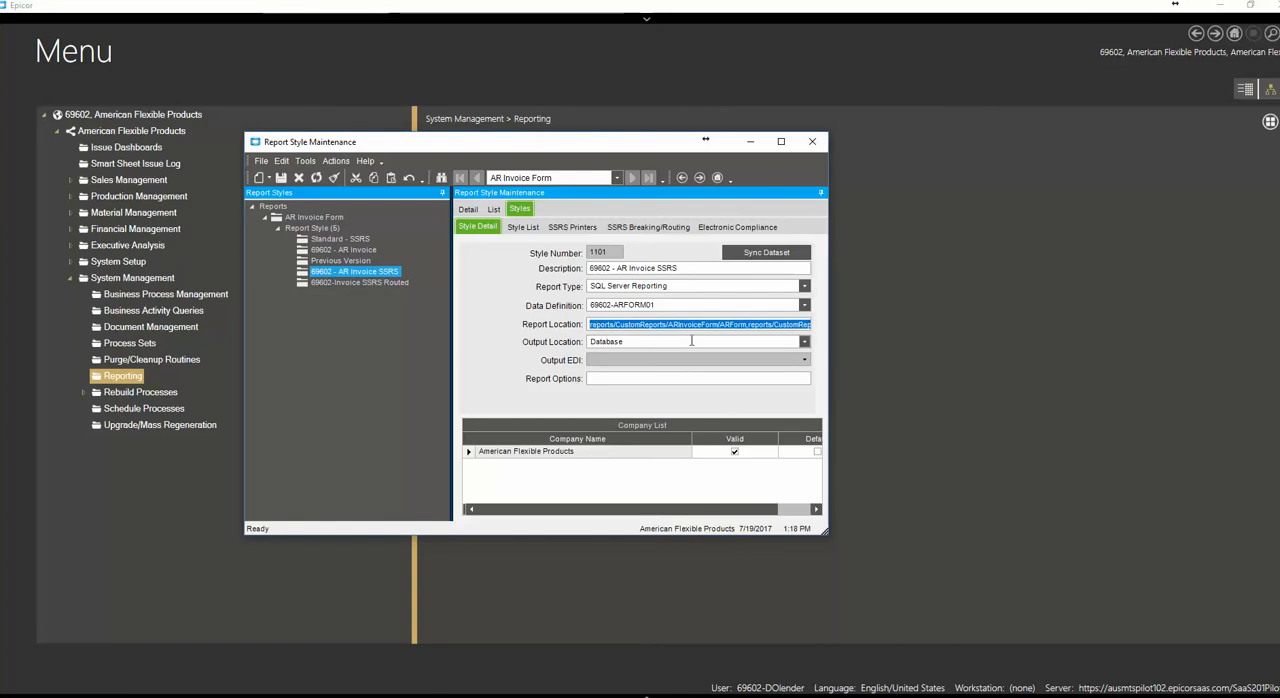
{"action": "left_click", "coordinate": [699, 304]}
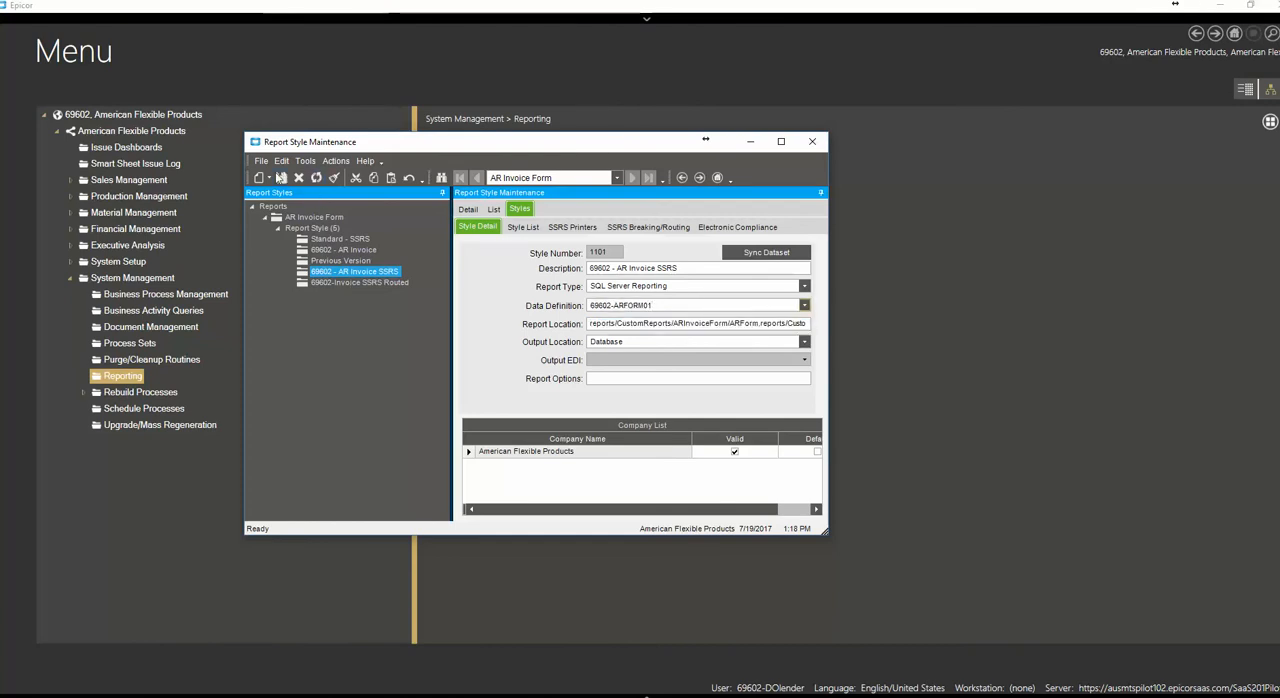
Create a new report style for the AR Invoice Form with the description "MNEUG Routing Test"
{"action": "left_click", "coordinate": [268, 178]}
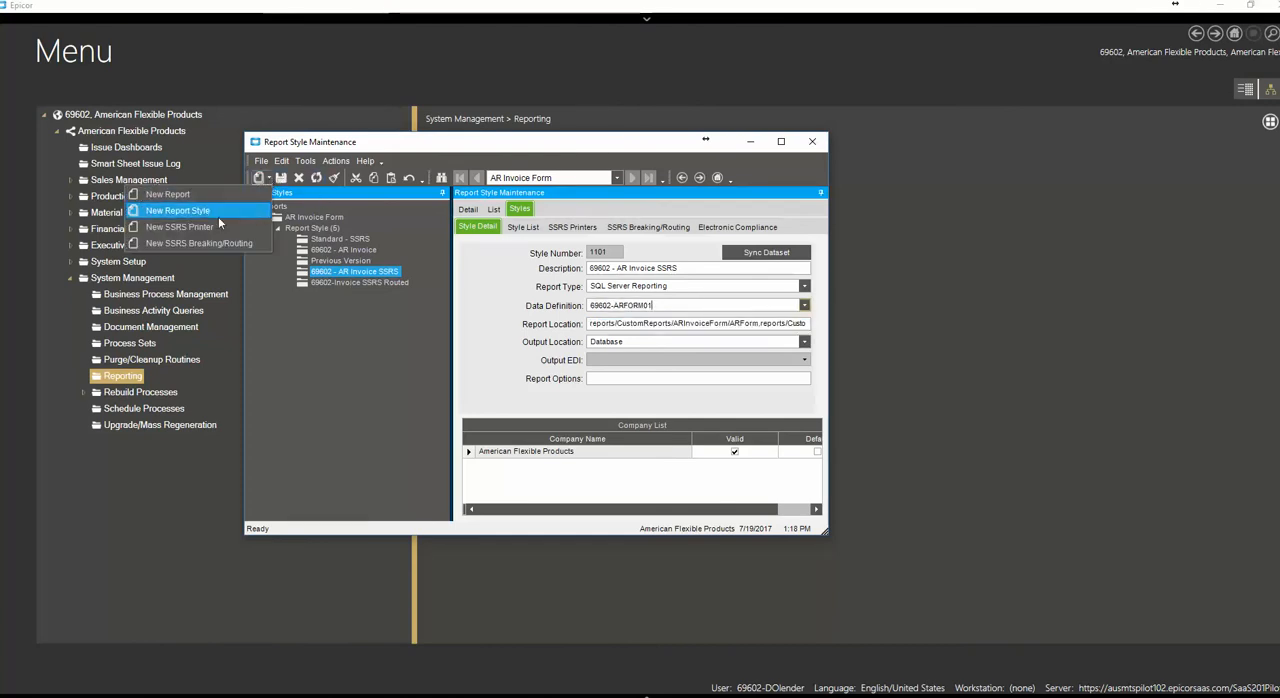
{"action": "left_click", "coordinate": [218, 214]}
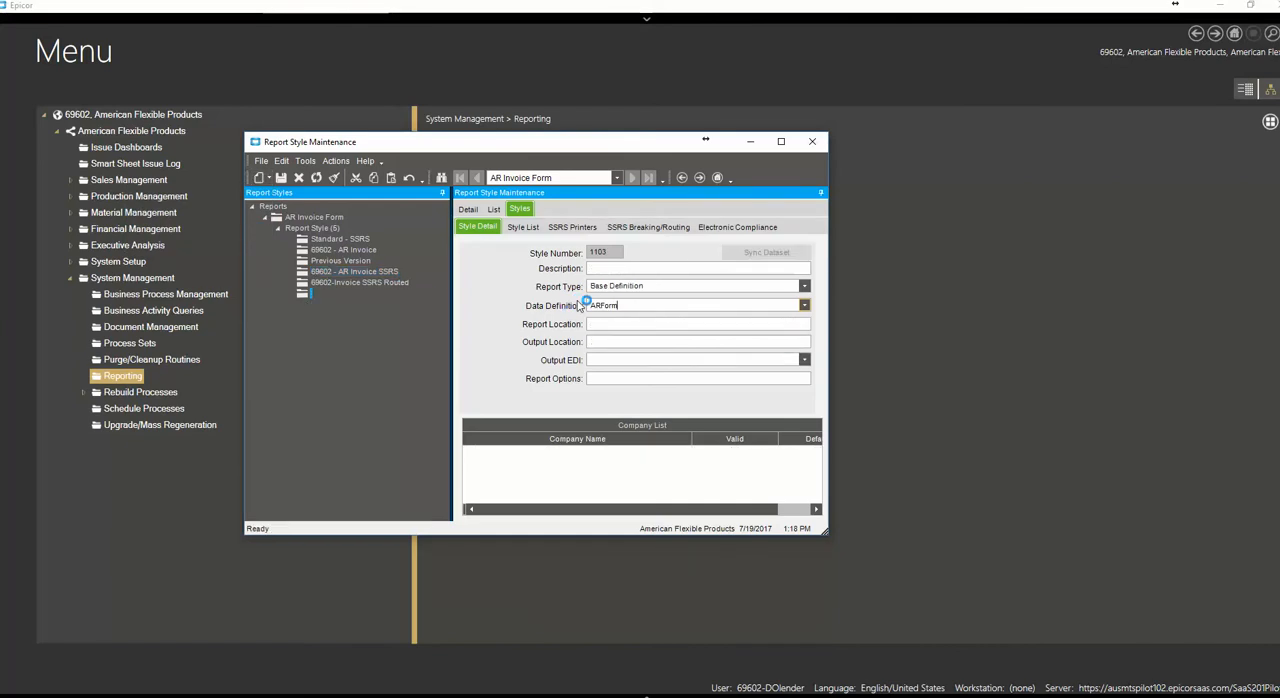
{"action": "left_click", "coordinate": [603, 268]}
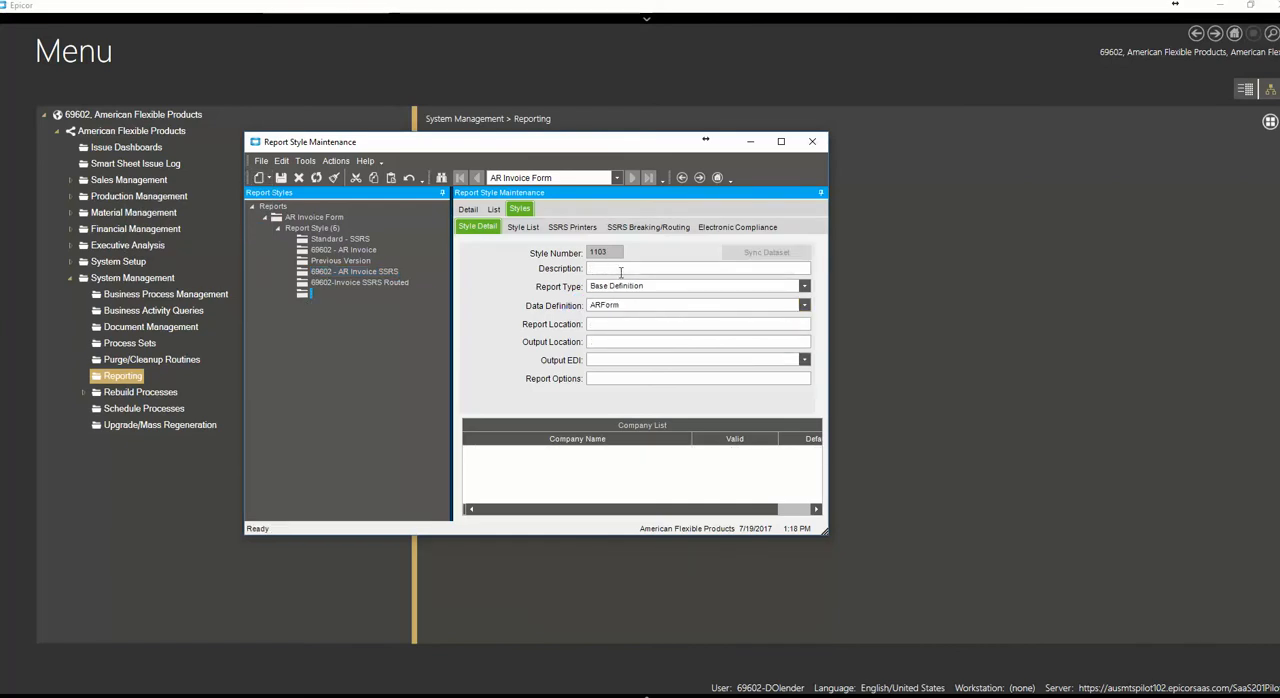
{"action": "type", "text": "MNEUG Routing Test"}
{"action": "key", "text": "Tab"}
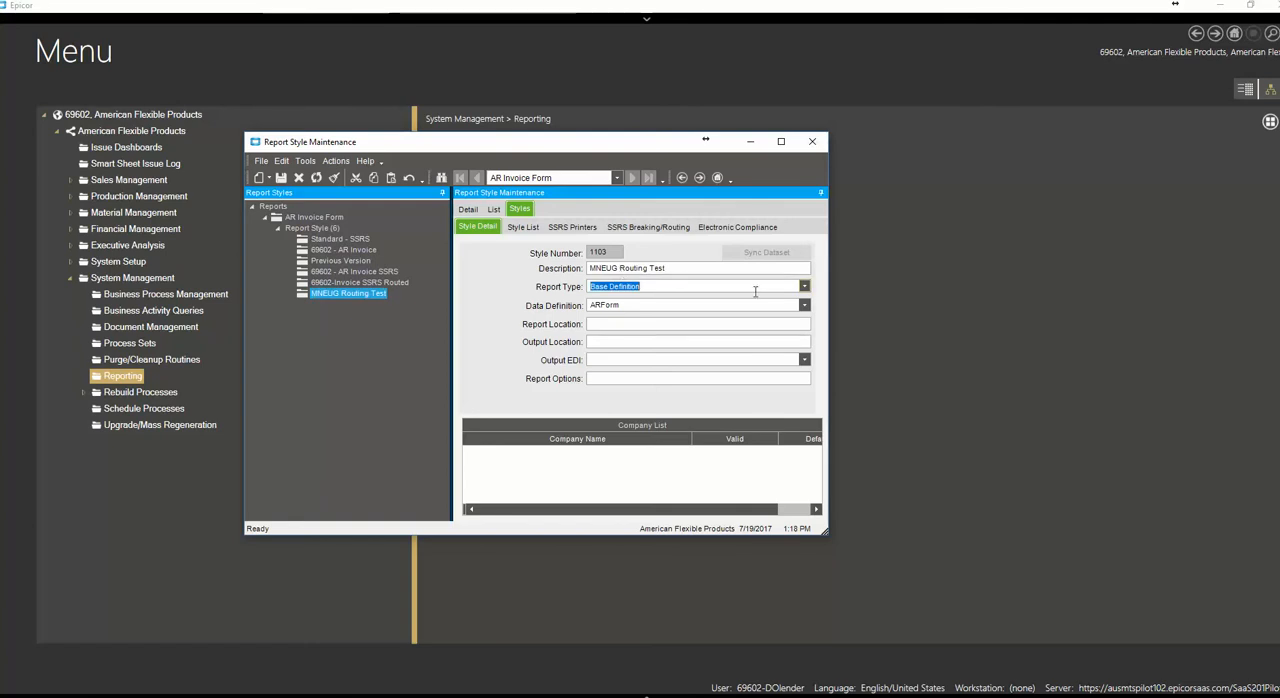
Set the new style's report type to SQL Server Reporting and its data definition to 69602-ARFORM01
{"action": "left_click", "coordinate": [804, 288]}
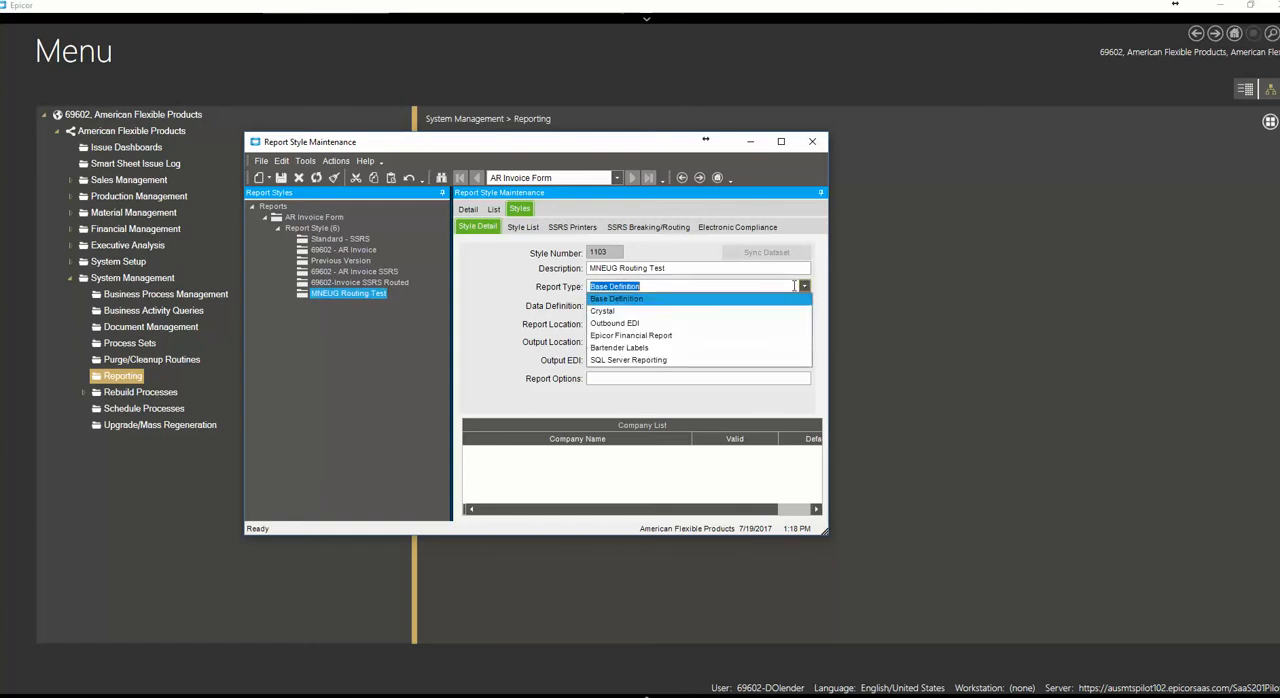
{"action": "left_click", "coordinate": [630, 359]}
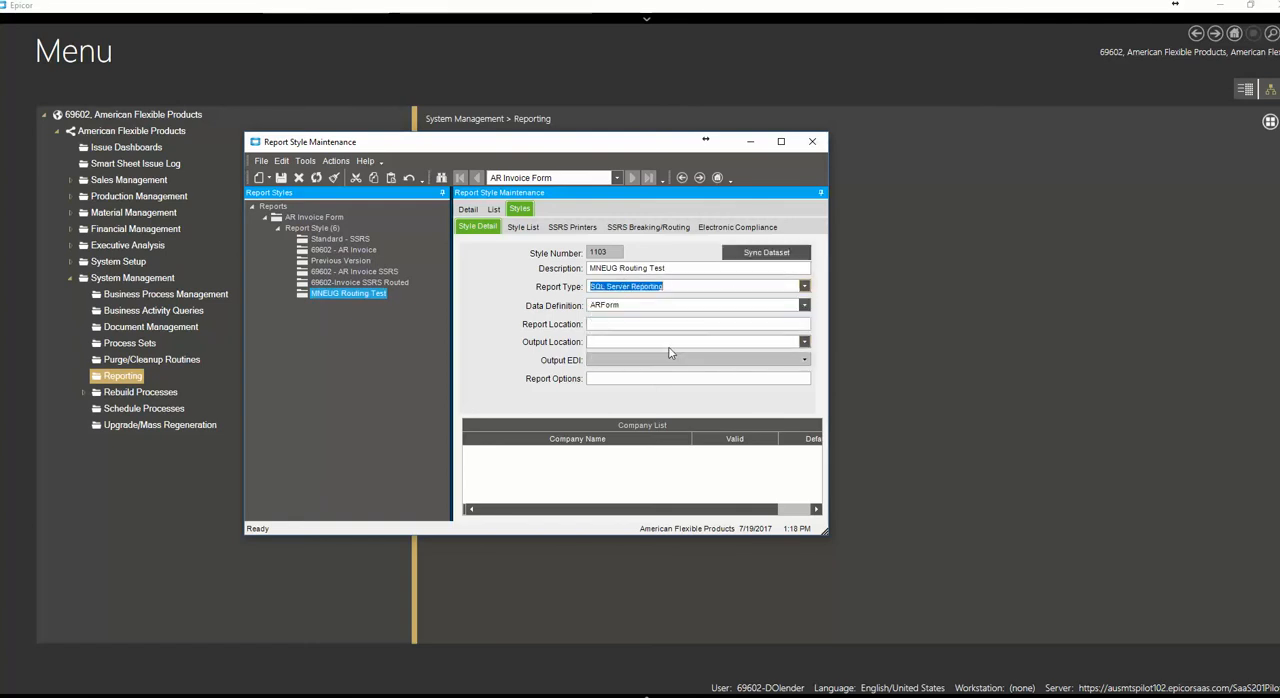
{"action": "left_click", "coordinate": [805, 306]}
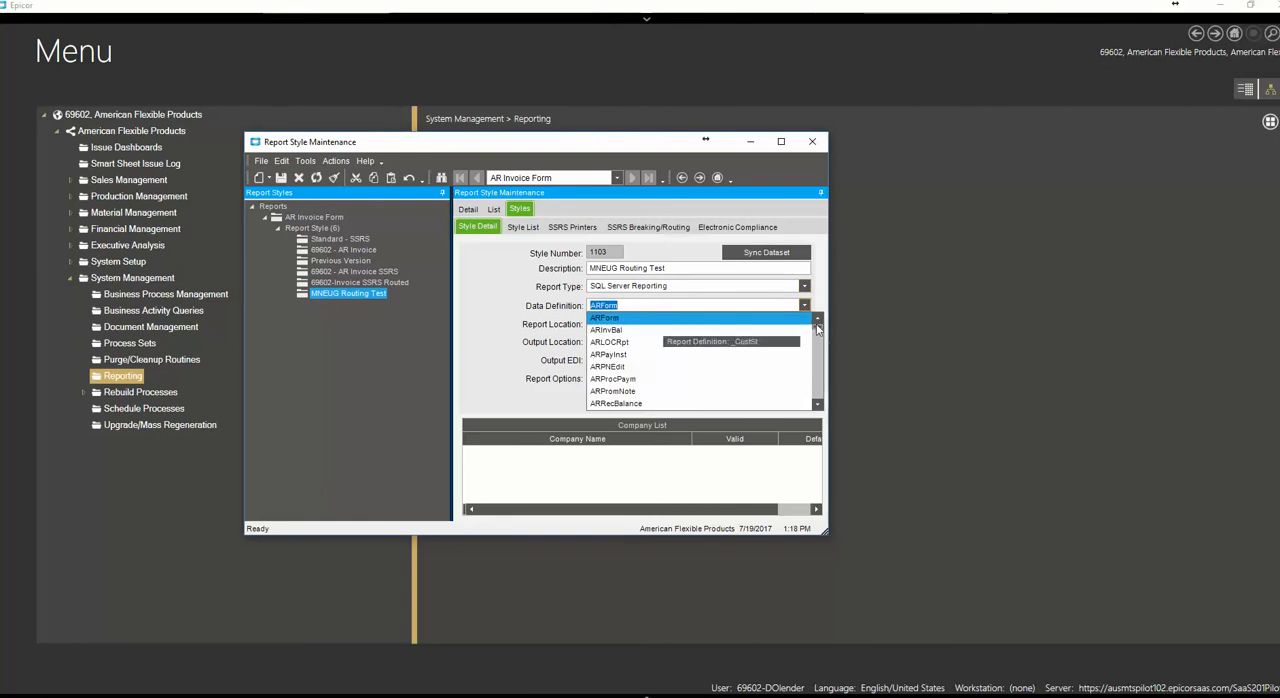
{"action": "left_click", "coordinate": [818, 394]}
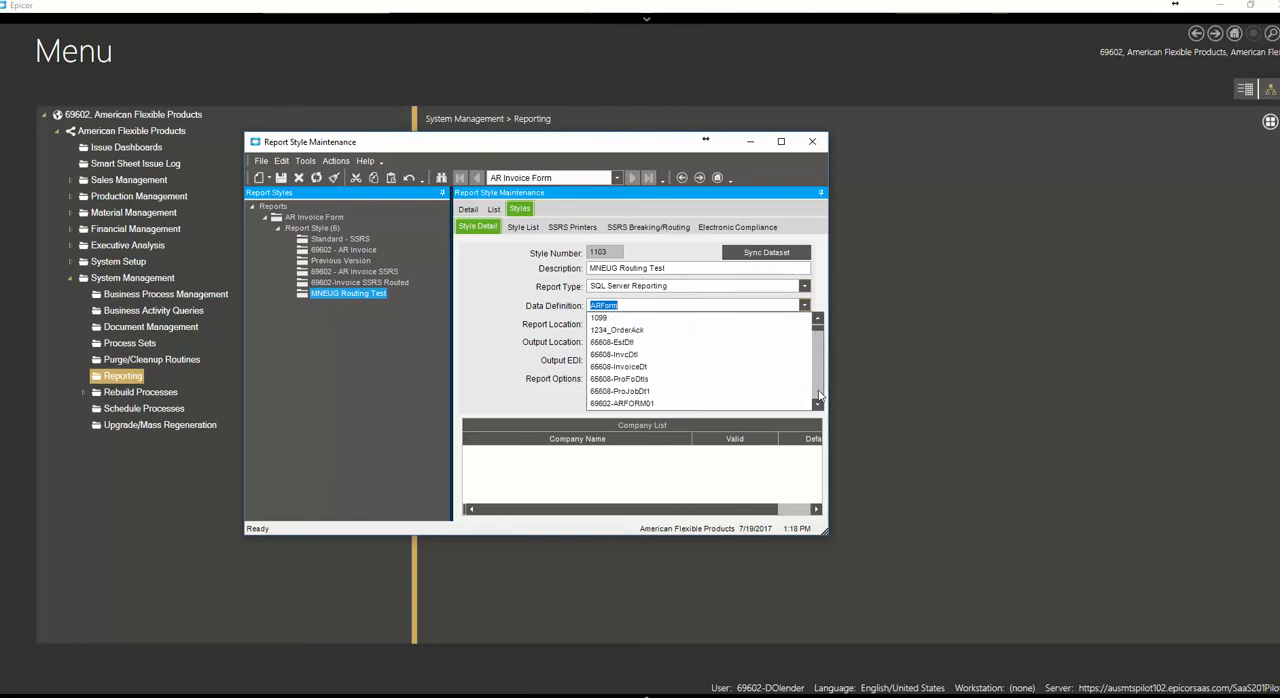
{"action": "scroll", "coordinate": [618, 372], "scroll_direction": "down", "scroll_amount": 2}
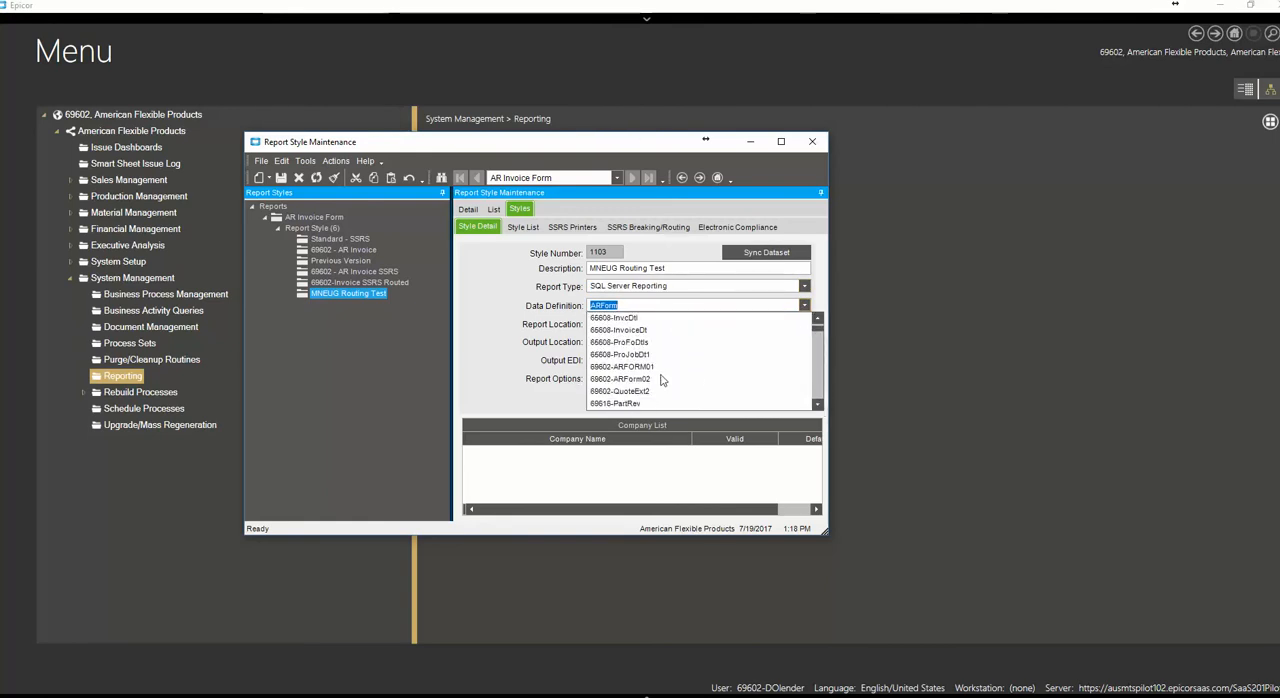
{"action": "left_click", "coordinate": [618, 369]}
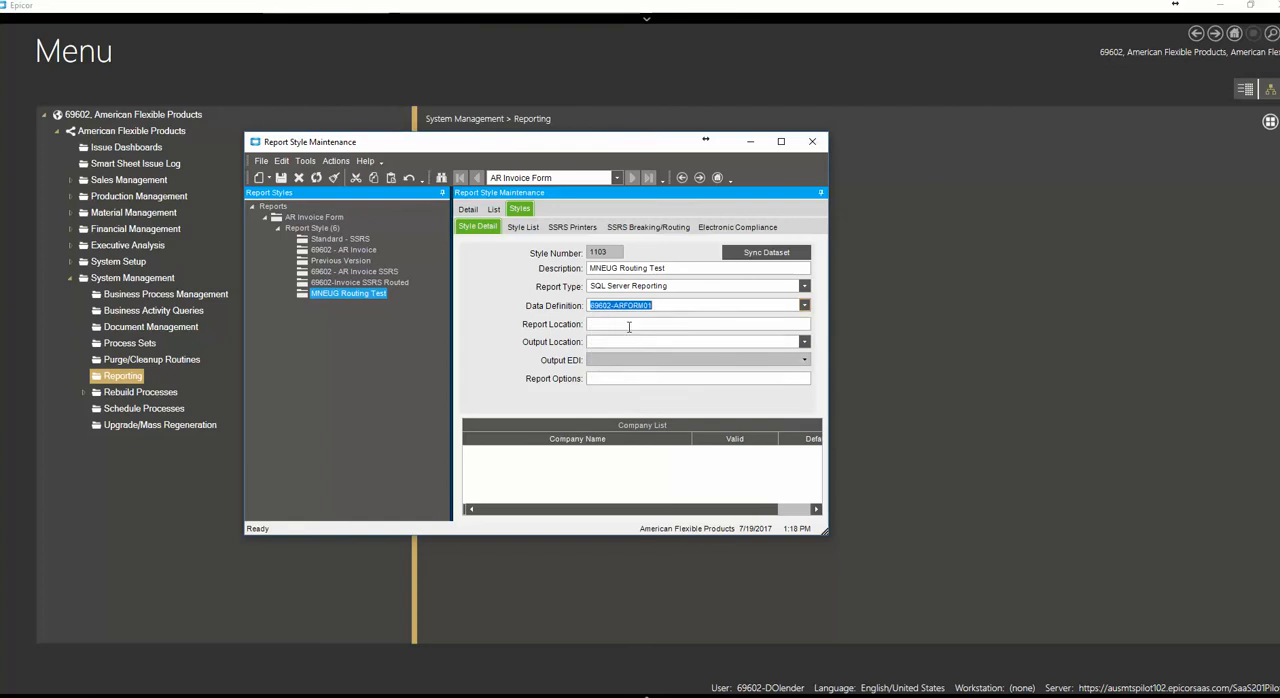
Paste the copied path as the new style's report location and set the output location to Database
{"action": "left_click", "coordinate": [628, 325]}
{"action": "type", "text": "InvoiceForm/ARForm,reports/CustomReports/ARPBForm/ARPBForm"}
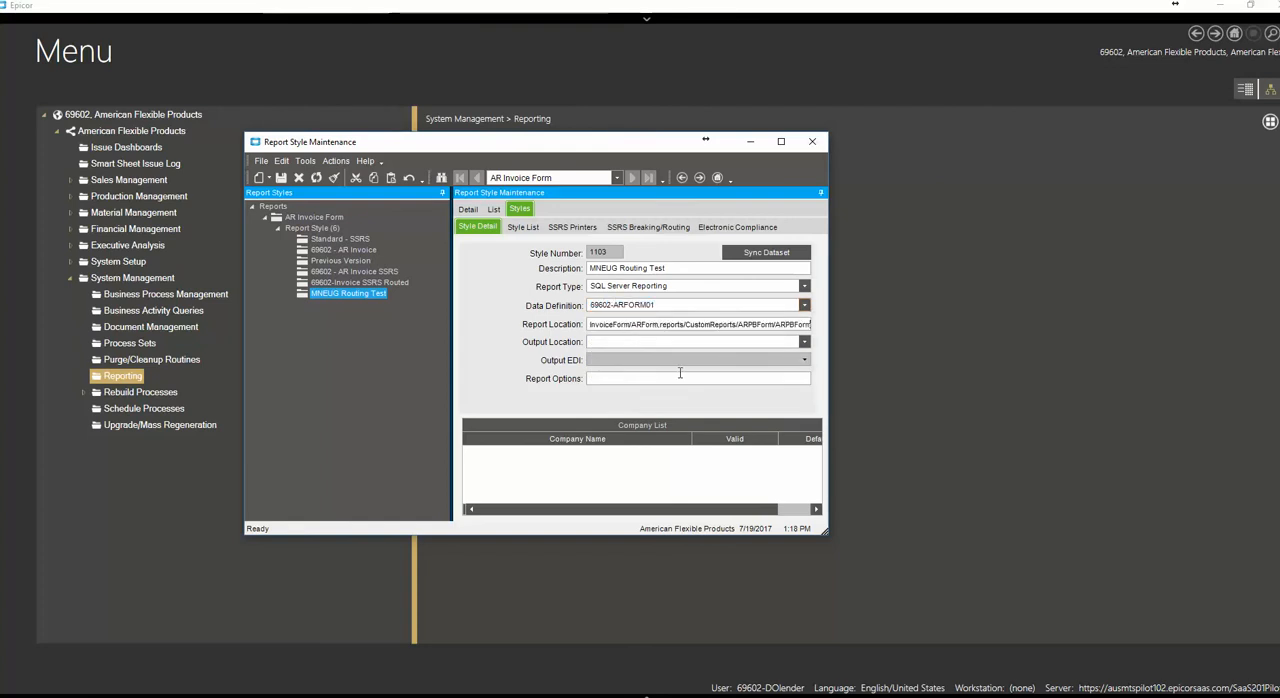
{"action": "left_click", "coordinate": [624, 340]}
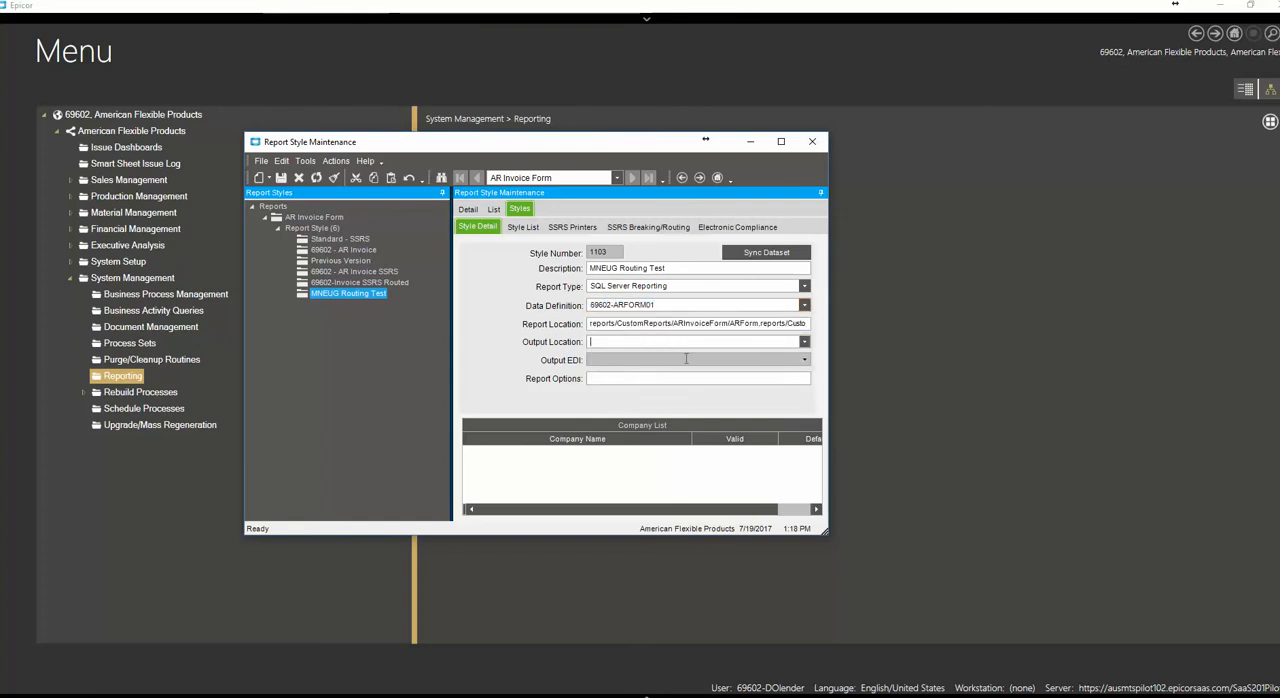
{"action": "left_click", "coordinate": [804, 342]}
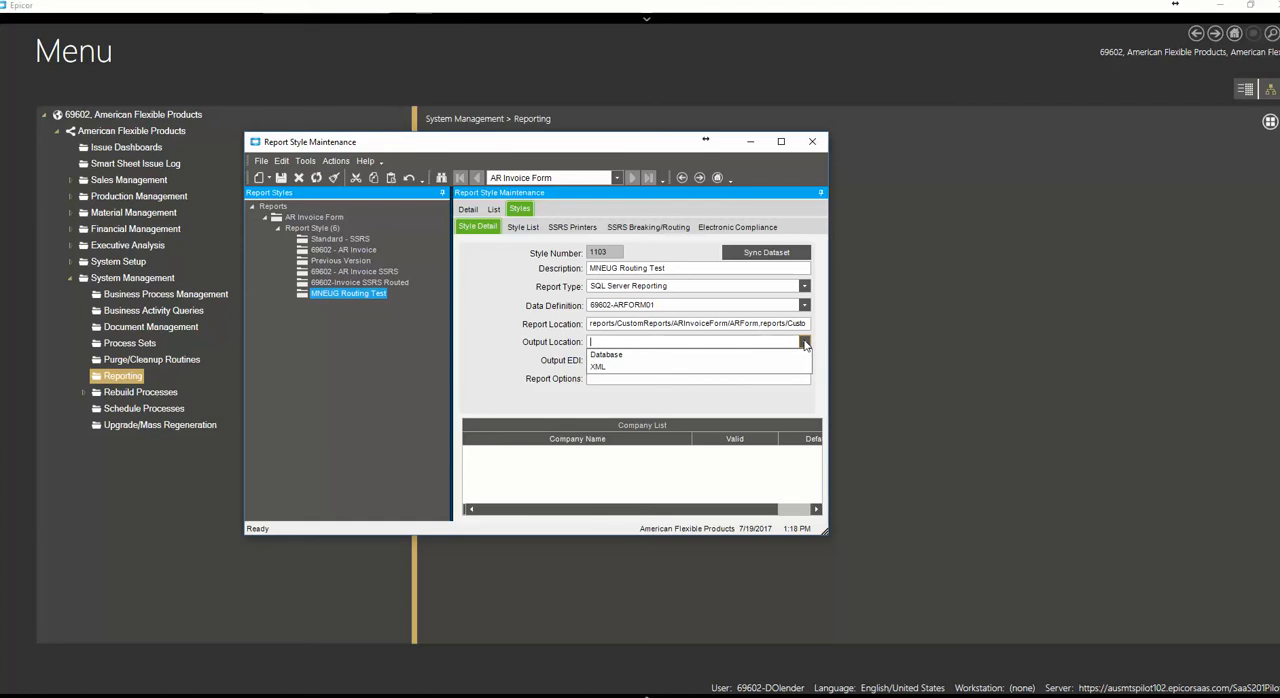
{"action": "left_click", "coordinate": [606, 356]}
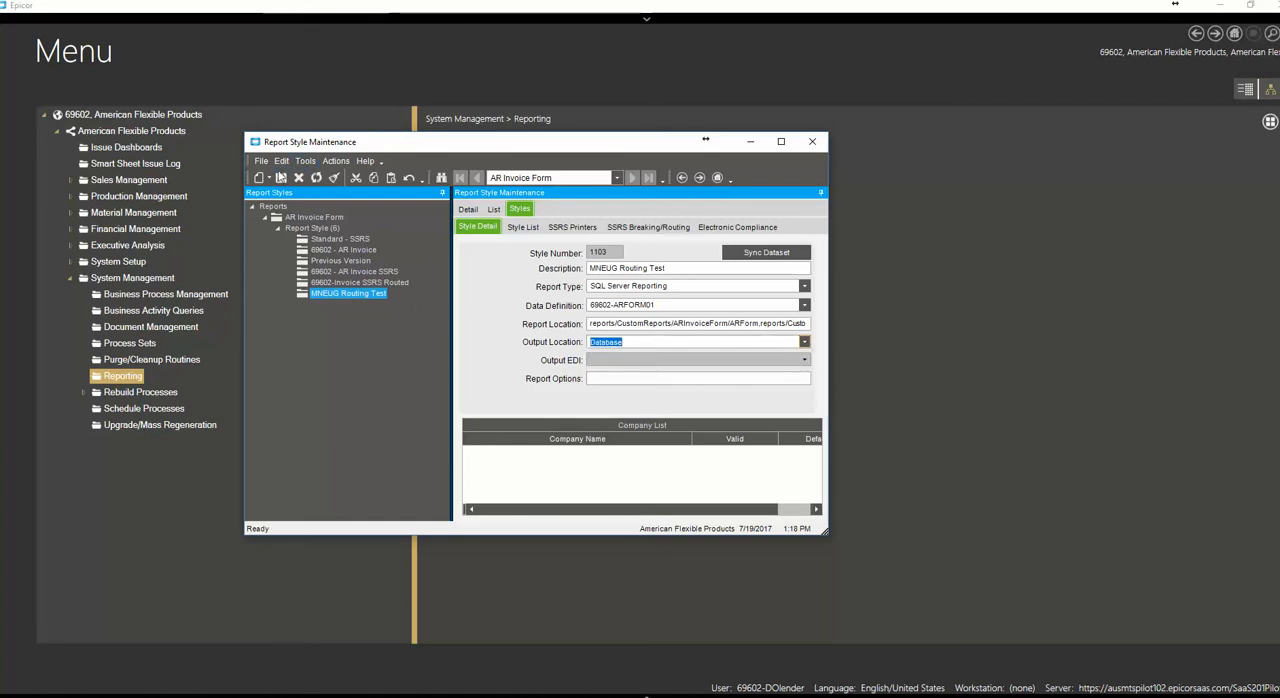
Save the MNEUG Routing Test style, mark it as the default for American Flexible Products, and save again
{"action": "left_click", "coordinate": [281, 177]}
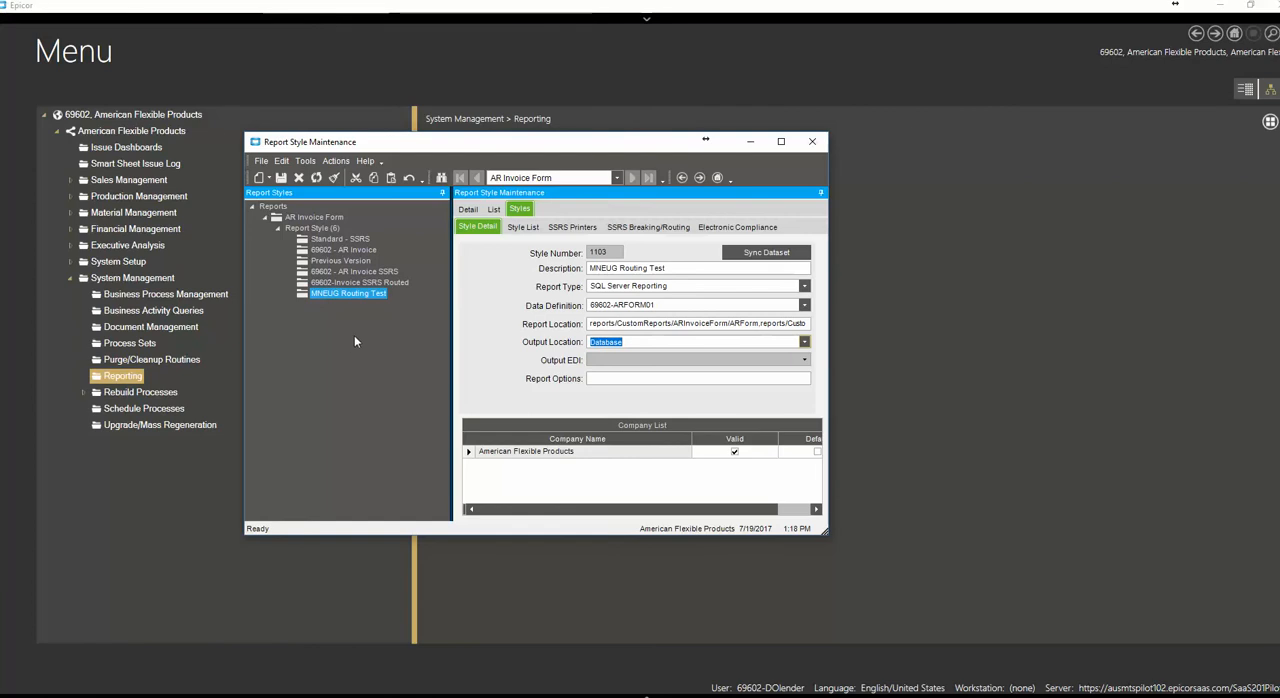
{"action": "left_click", "coordinate": [522, 476]}
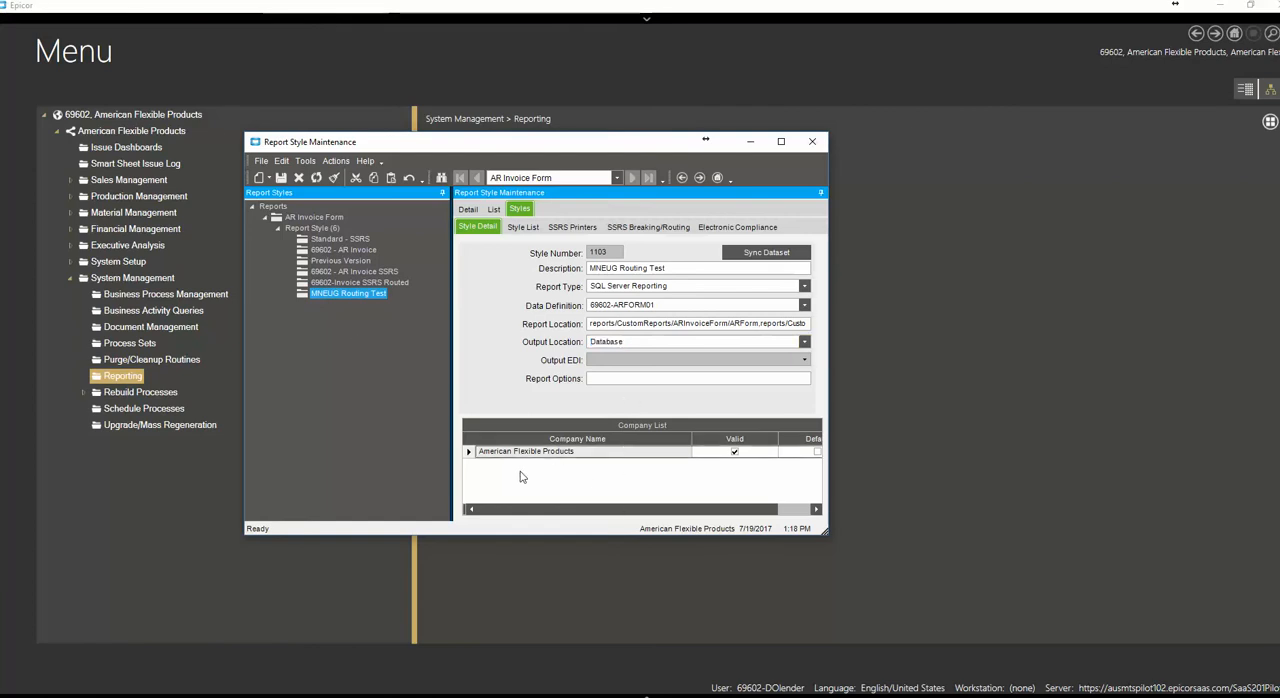
{"action": "left_click", "coordinate": [689, 308]}
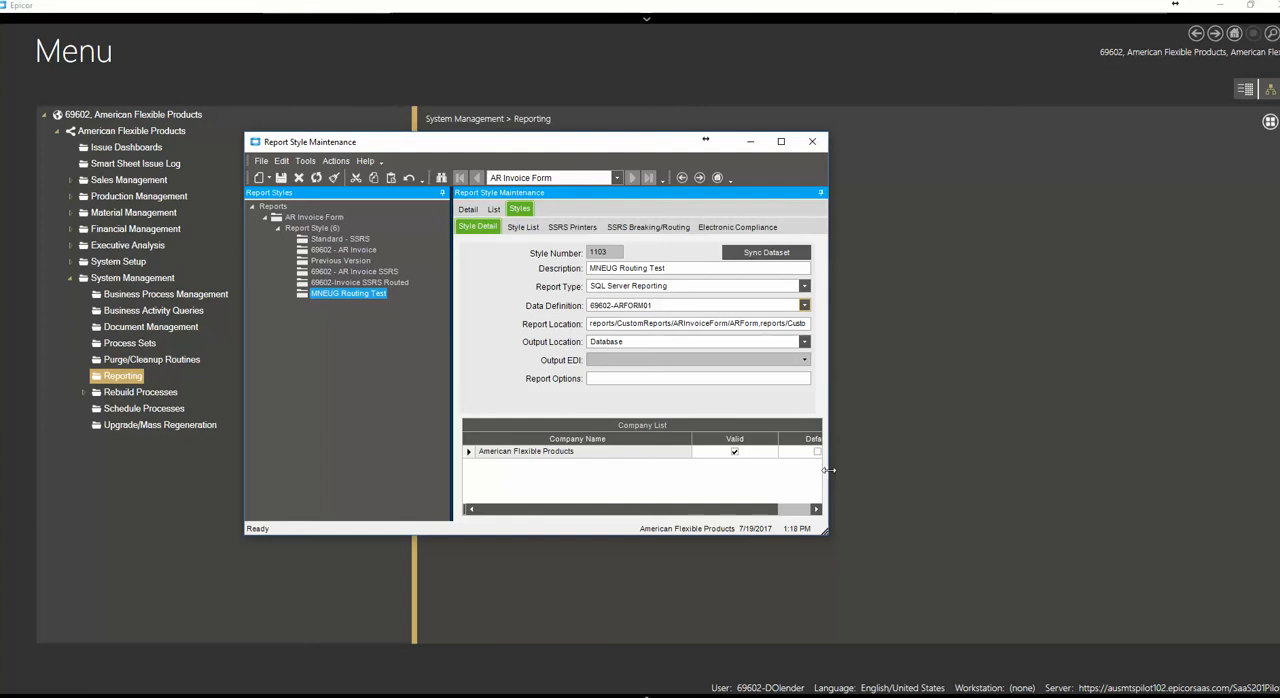
{"action": "left_click_drag", "start_coordinate": [828, 465], "coordinate": [902, 493]}
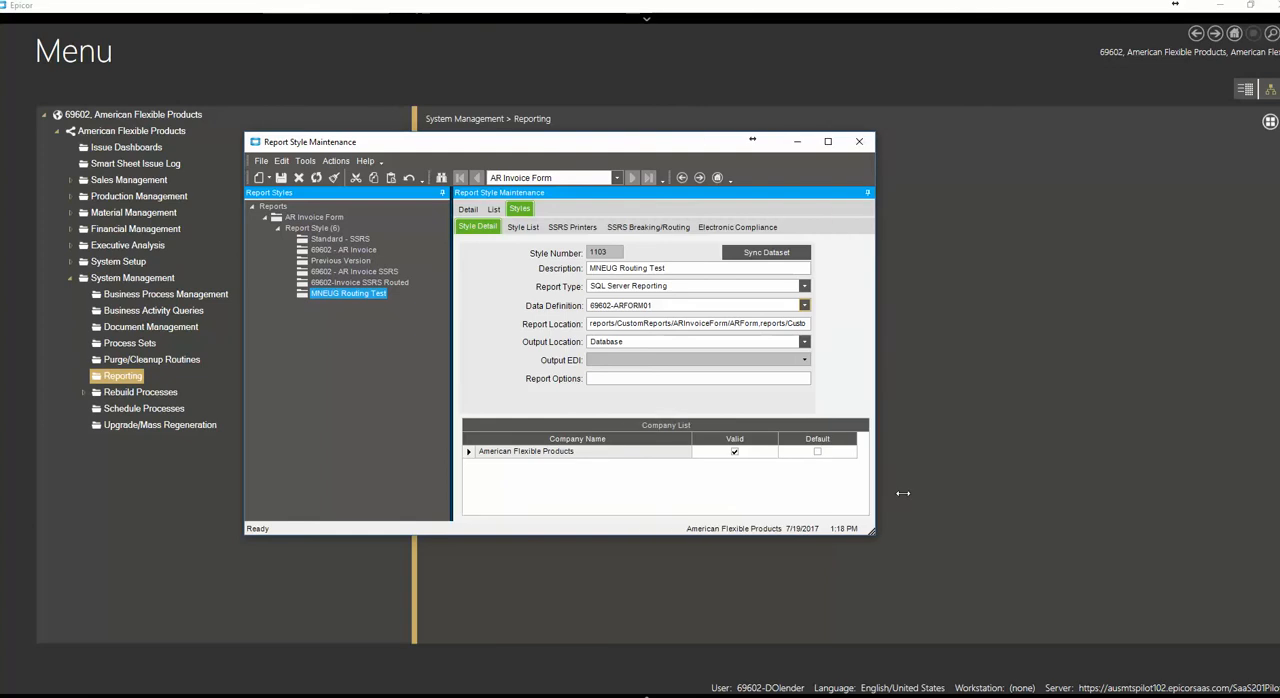
{"action": "left_click", "coordinate": [818, 452]}
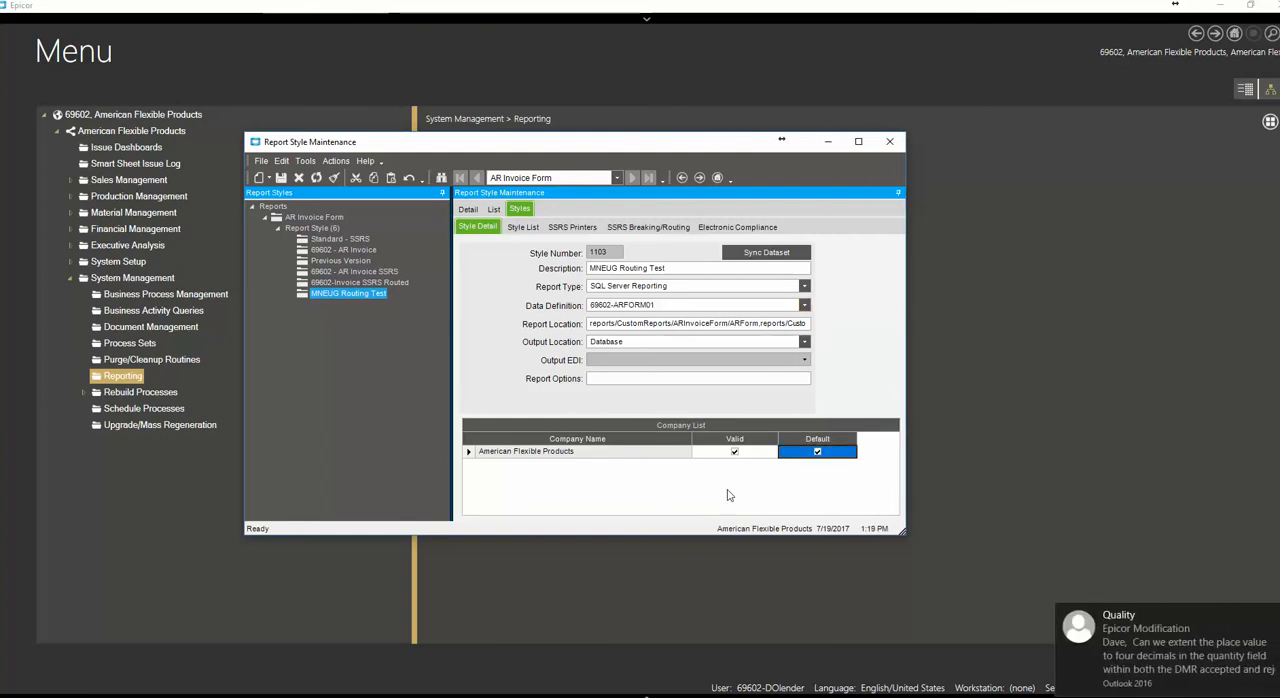
{"action": "left_click", "coordinate": [281, 177]}
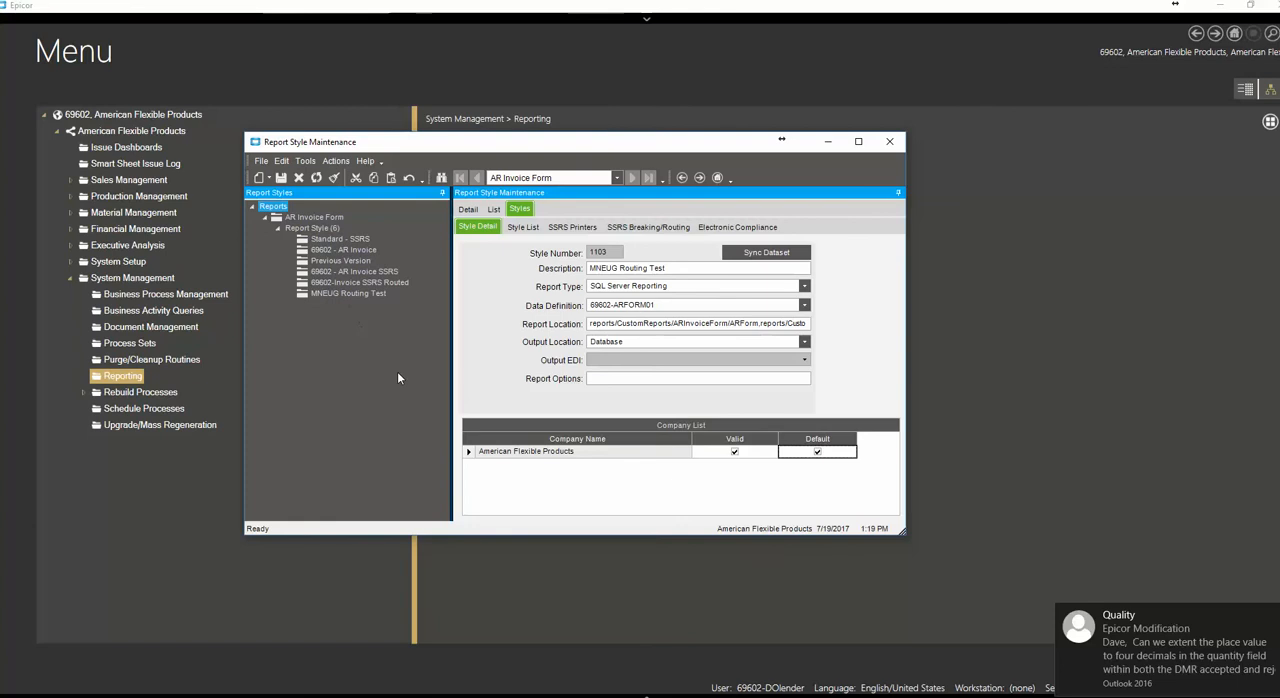
{"action": "left_click", "coordinate": [336, 293]}
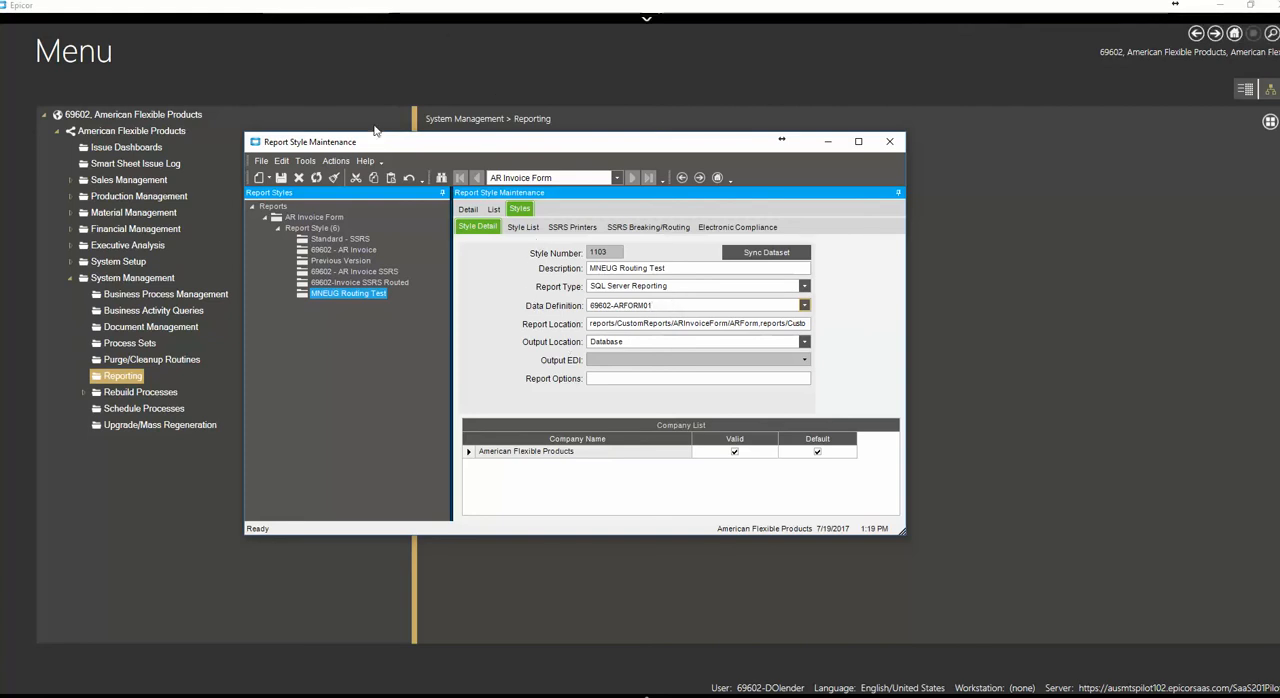
Open Invoice Entry from the Accounts Receivable general operations under Financial Management
{"action": "left_click_drag", "start_coordinate": [410, 145], "coordinate": [519, 181]}
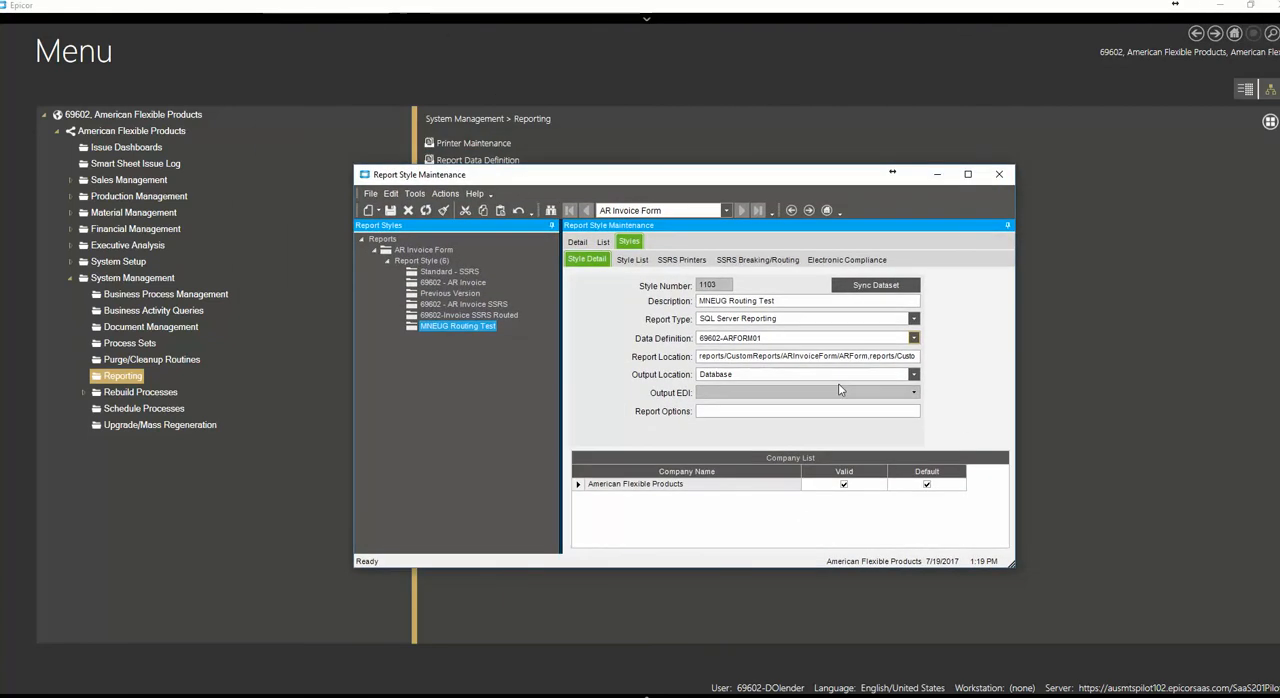
{"action": "left_click", "coordinate": [127, 230]}
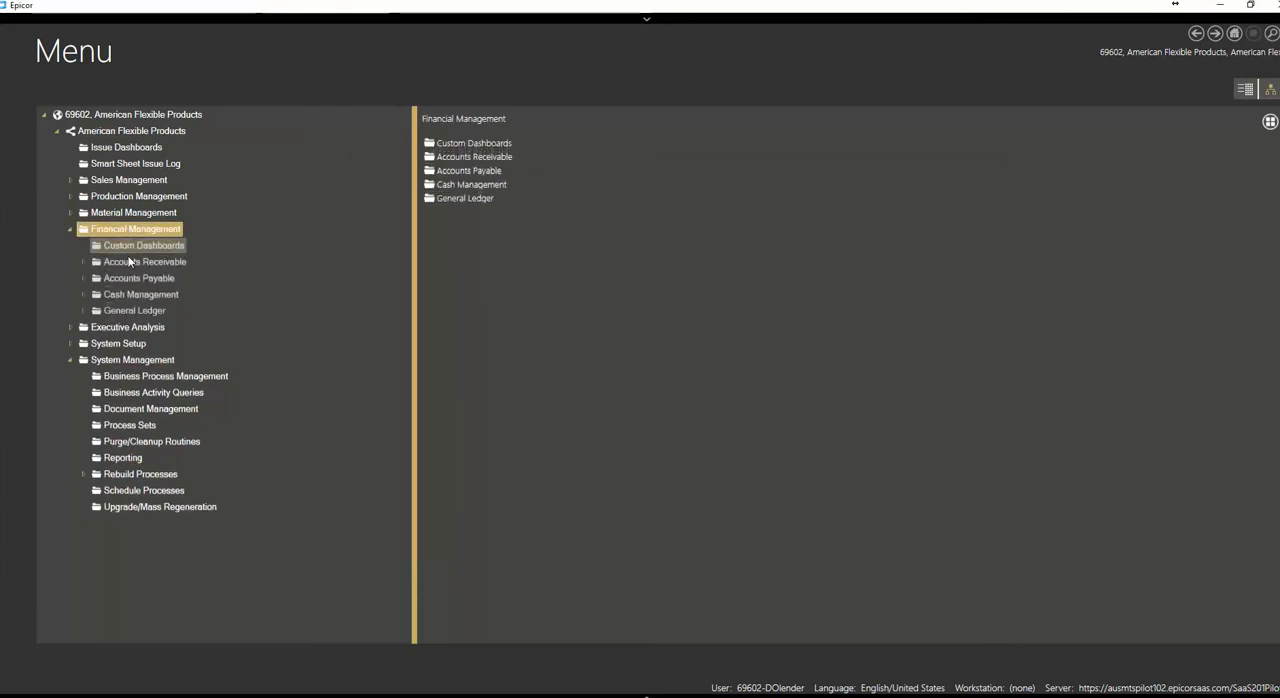
{"action": "left_click", "coordinate": [136, 263]}
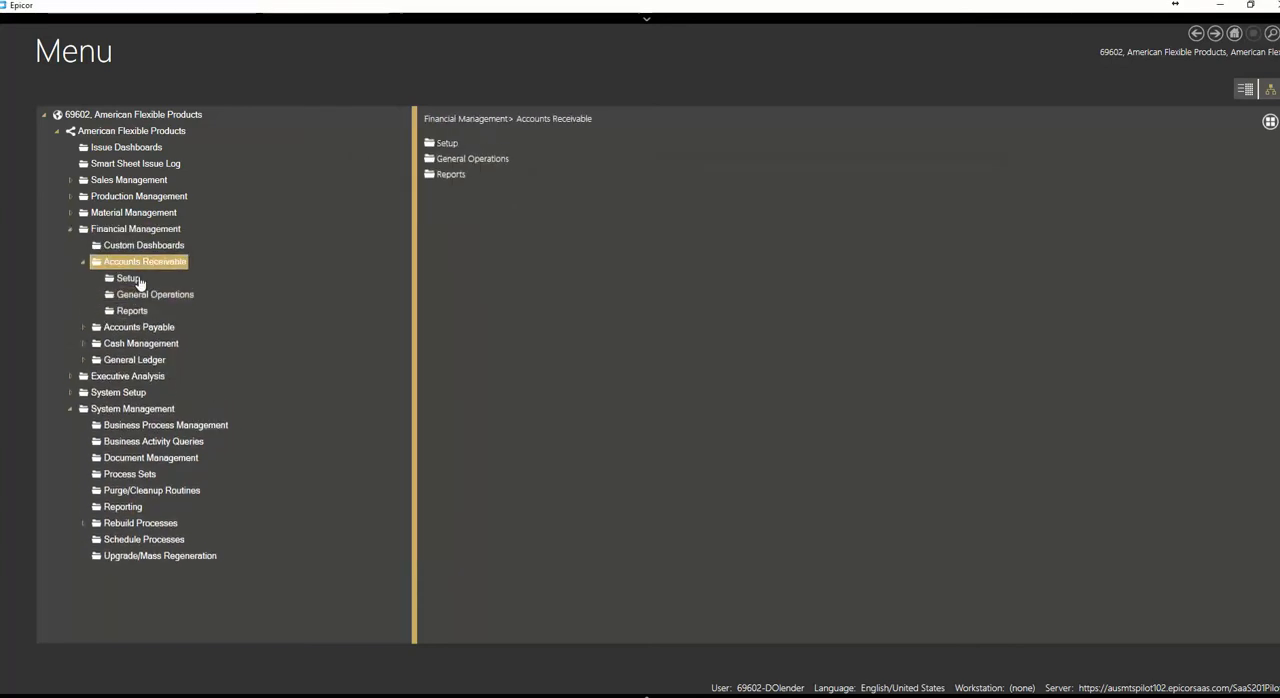
{"action": "left_click", "coordinate": [155, 294]}
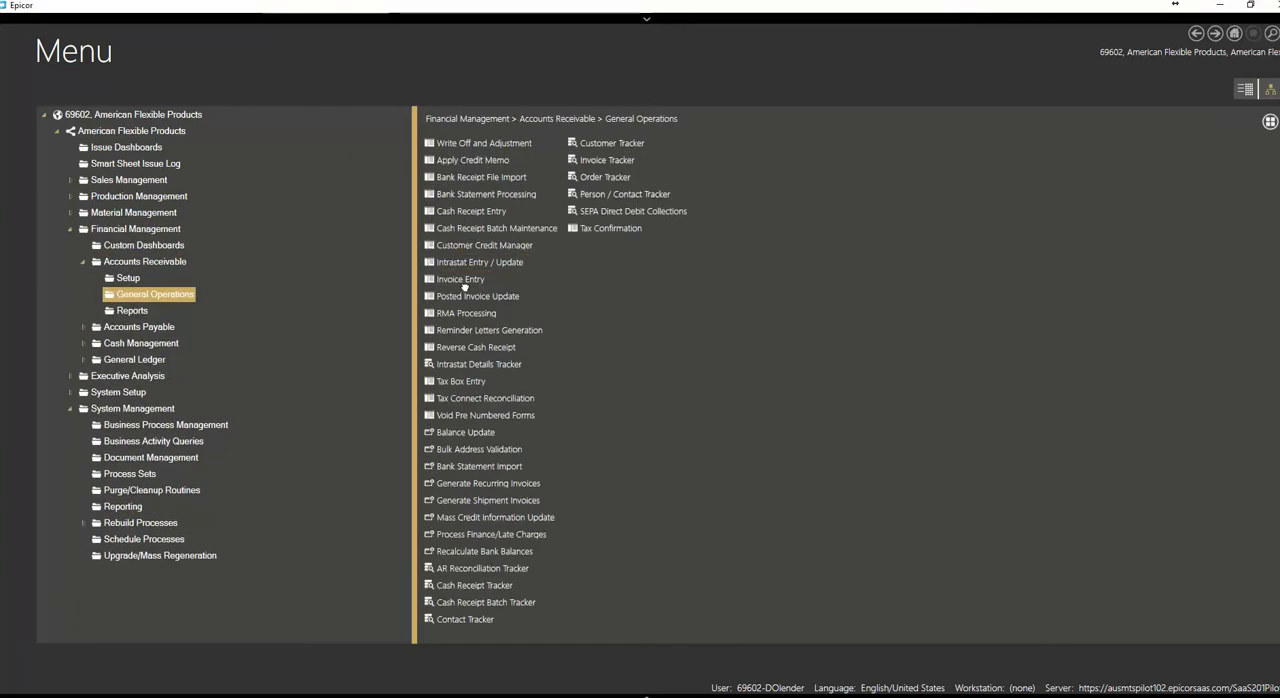
{"action": "left_click", "coordinate": [462, 280]}
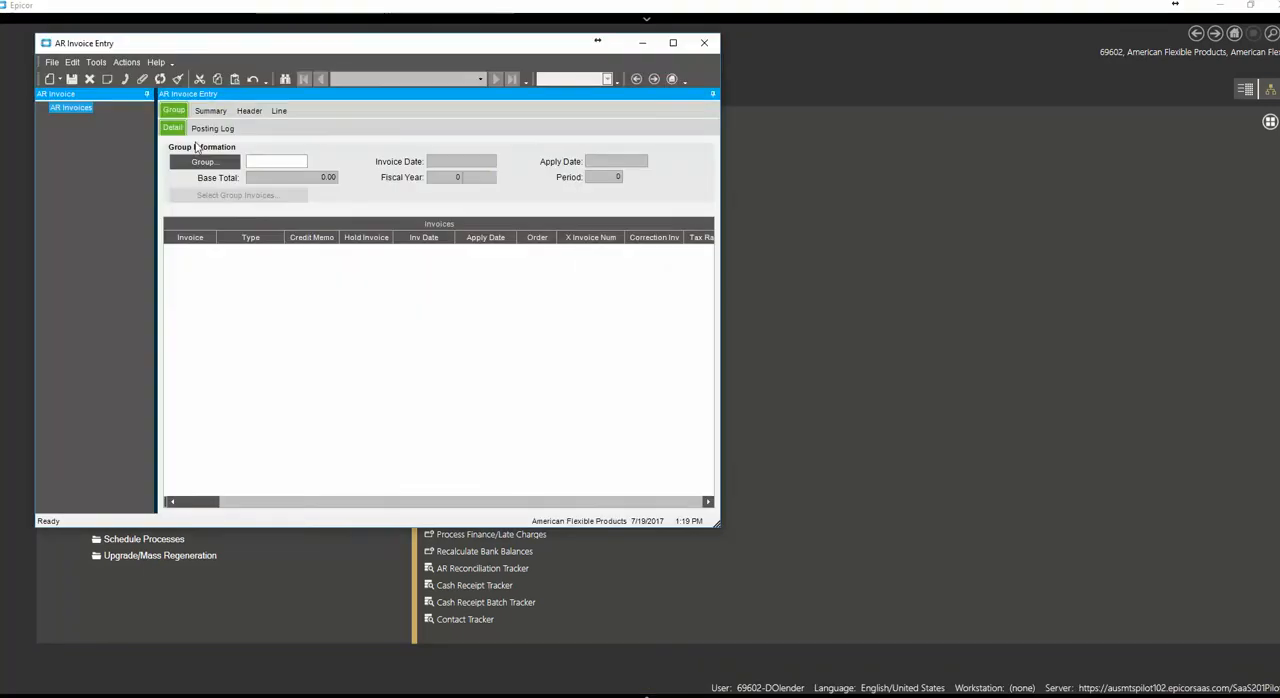
Search for the existing AR invoice groups and load the test group into AR Invoice Entry
{"action": "left_click", "coordinate": [200, 164]}
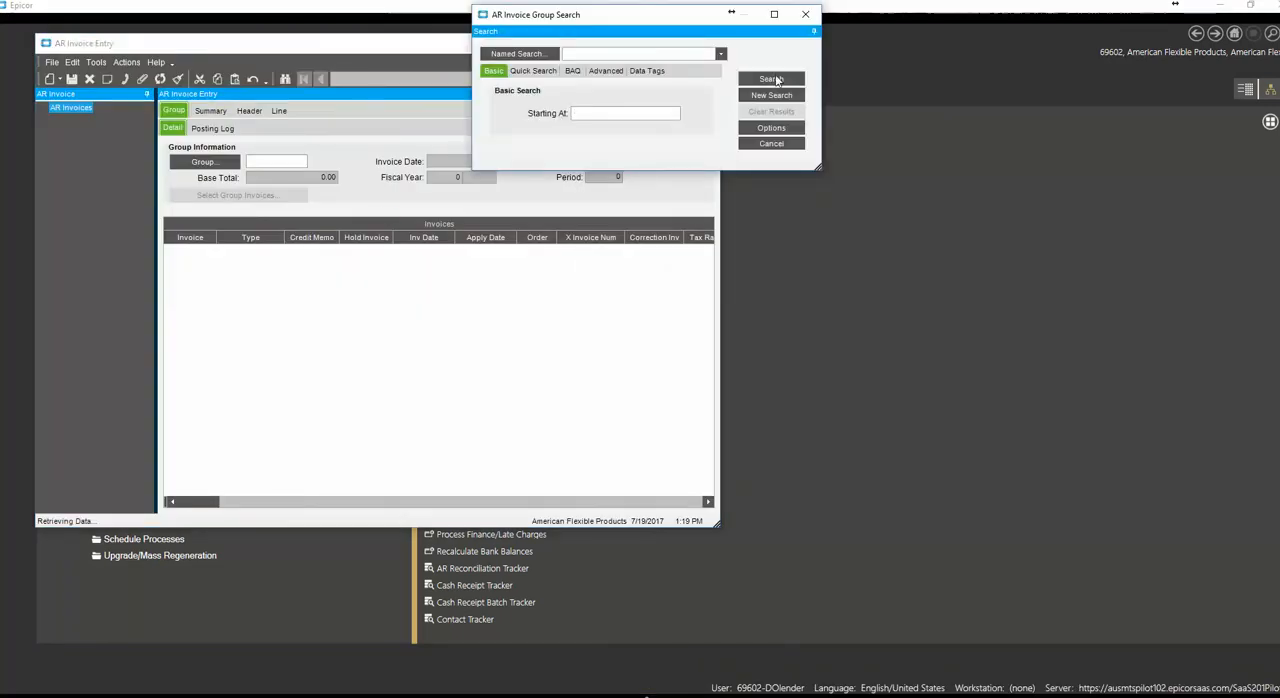
{"action": "left_click", "coordinate": [775, 80]}
{"action": "double_click", "coordinate": [505, 206]}
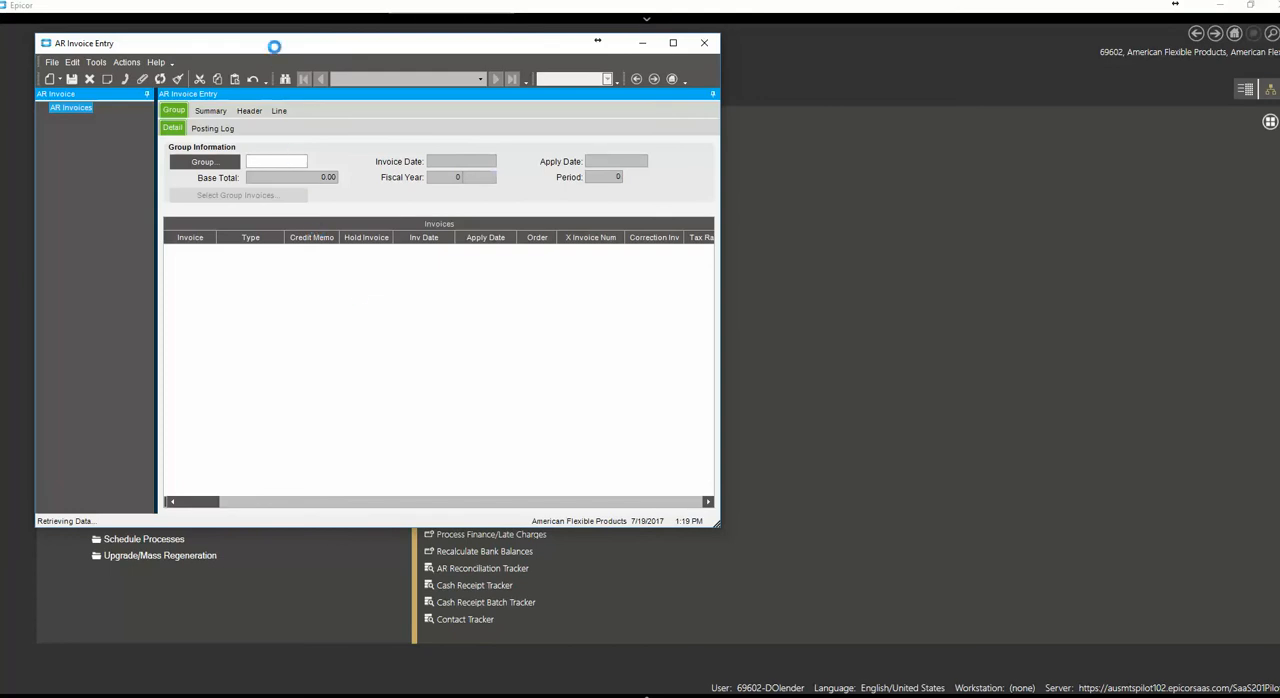
{"action": "left_click_drag", "start_coordinate": [274, 47], "coordinate": [409, 71]}
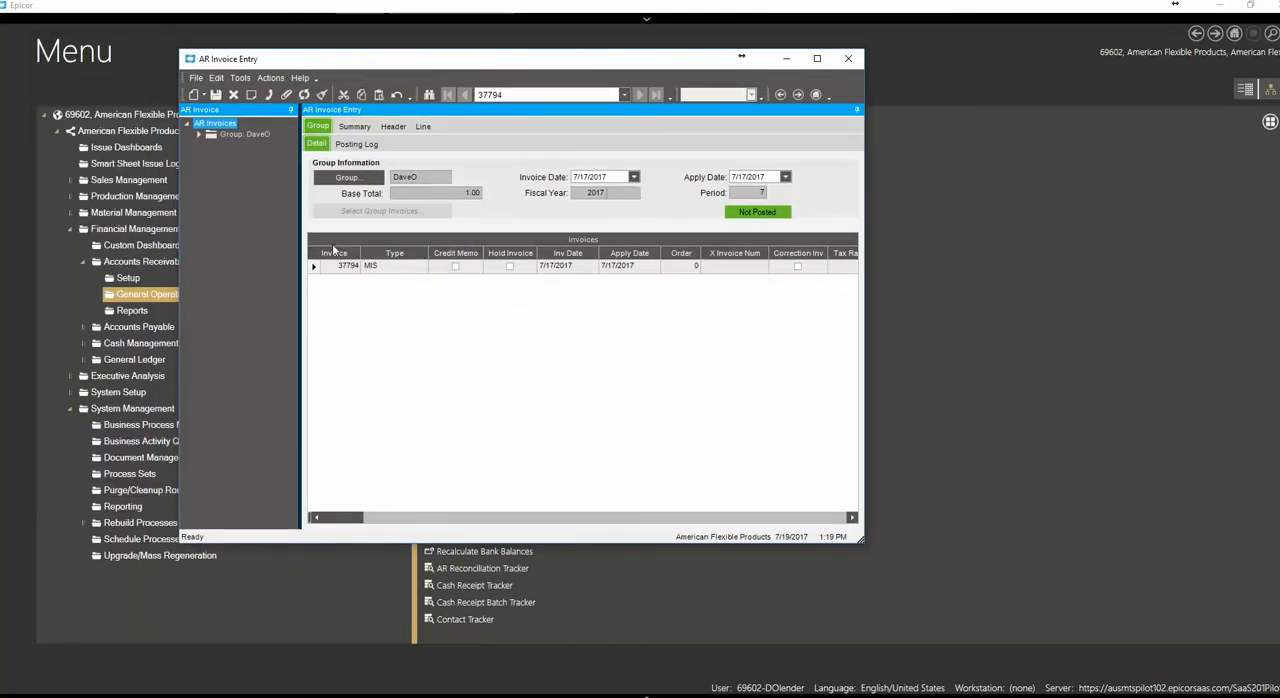
Print preview the group's MIS invoice as a PDF with the MNEUG Routing Test report style, and close the PDF
{"action": "left_click", "coordinate": [316, 270]}
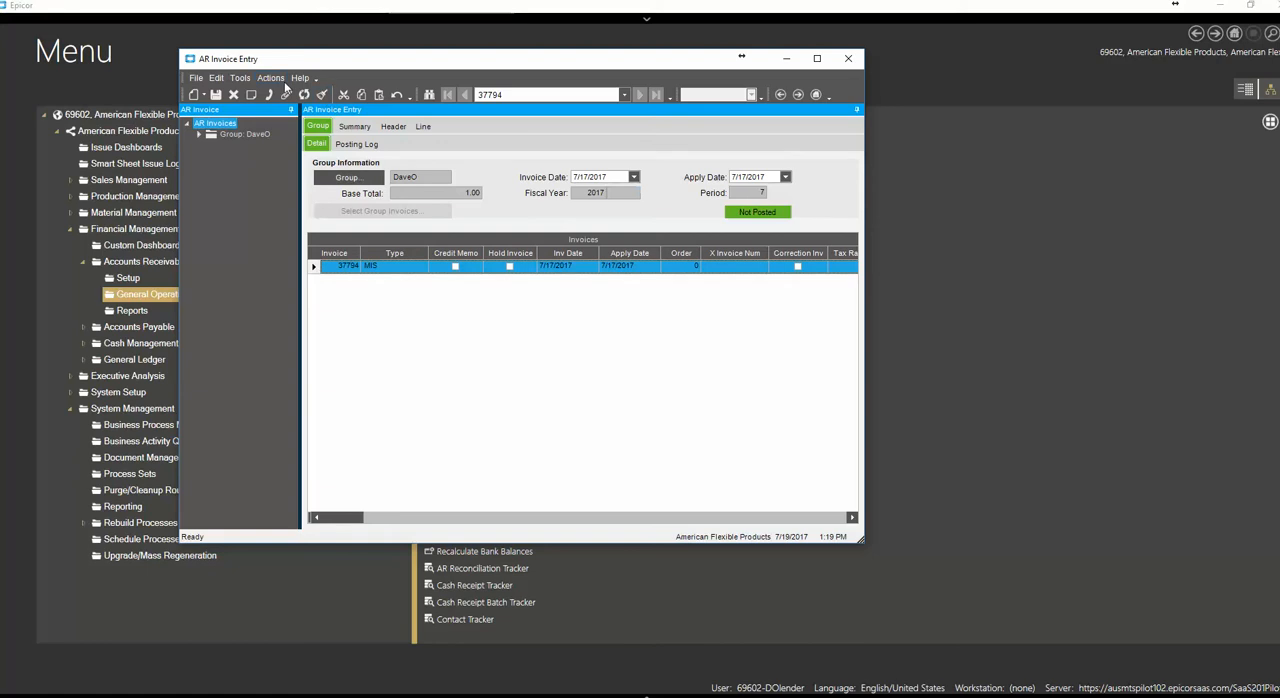
{"action": "left_click", "coordinate": [272, 78]}
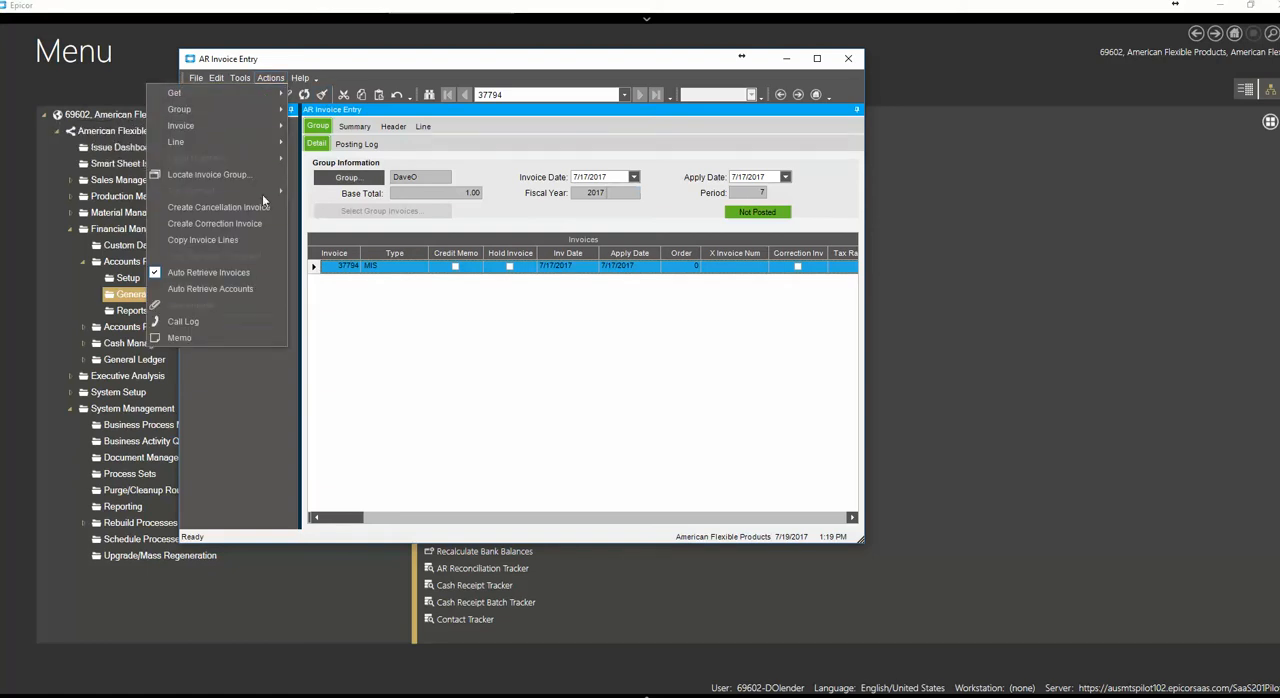
{"action": "mouse_move", "coordinate": [212, 121]}
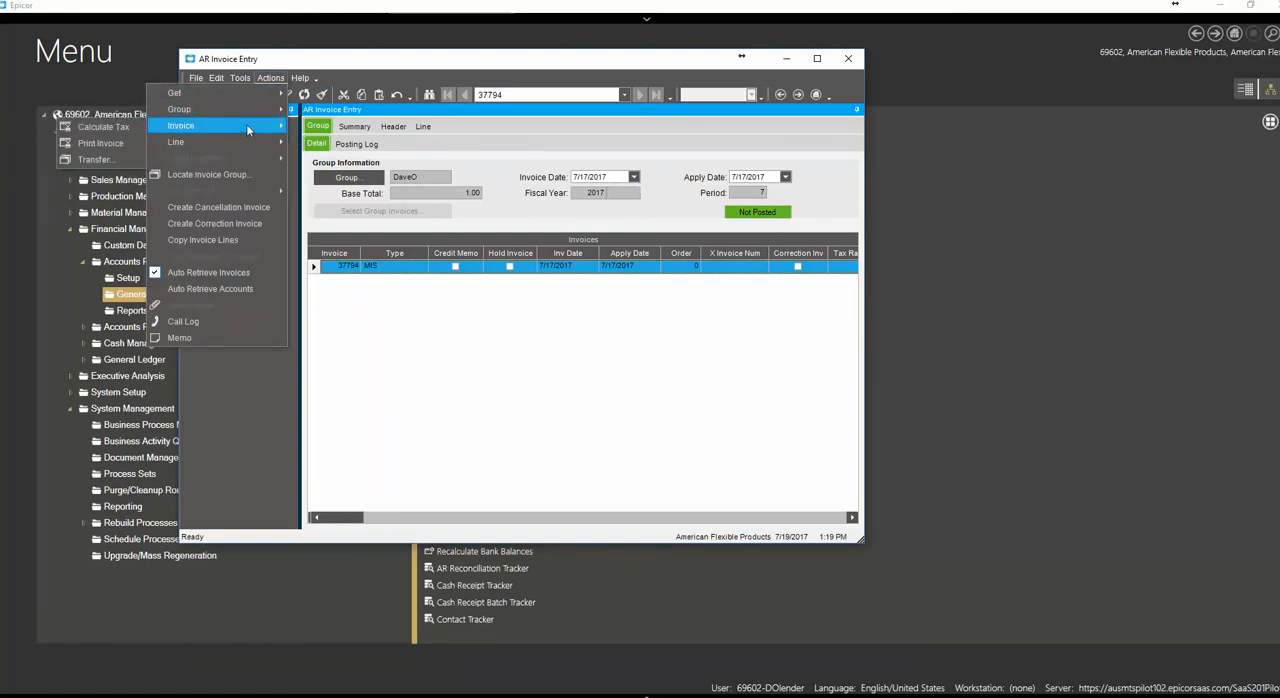
{"action": "left_click", "coordinate": [117, 145]}
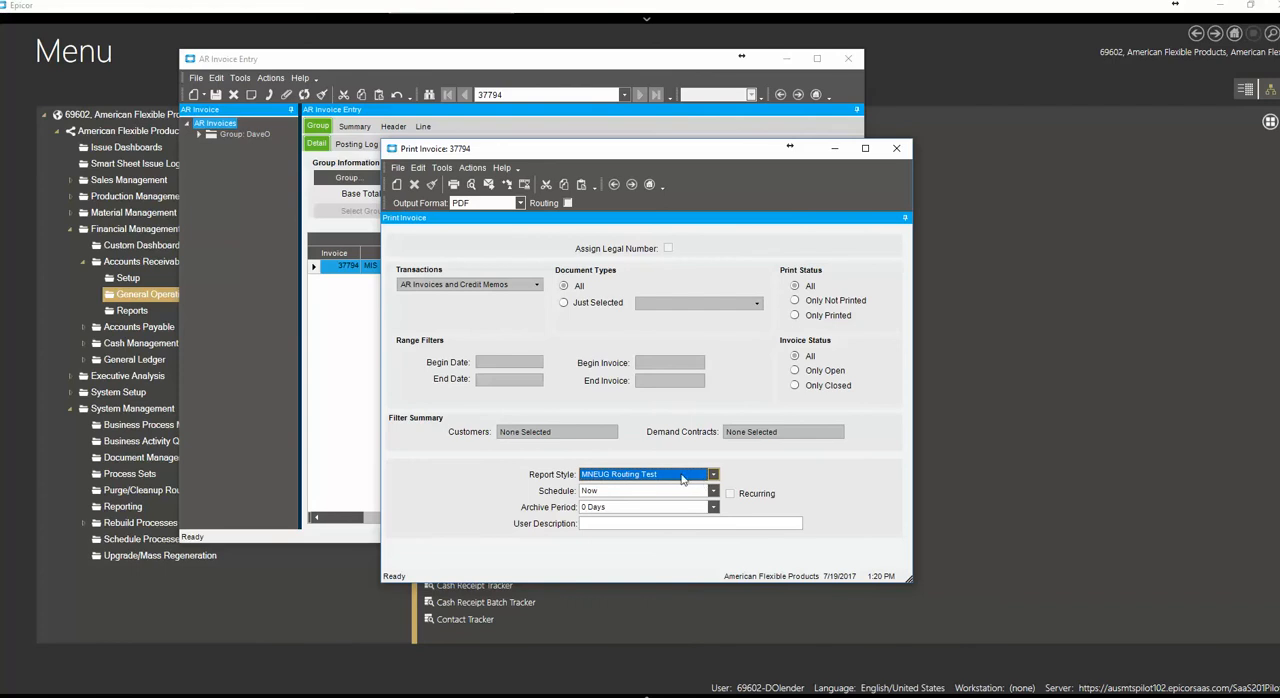
{"action": "left_click", "coordinate": [472, 186]}
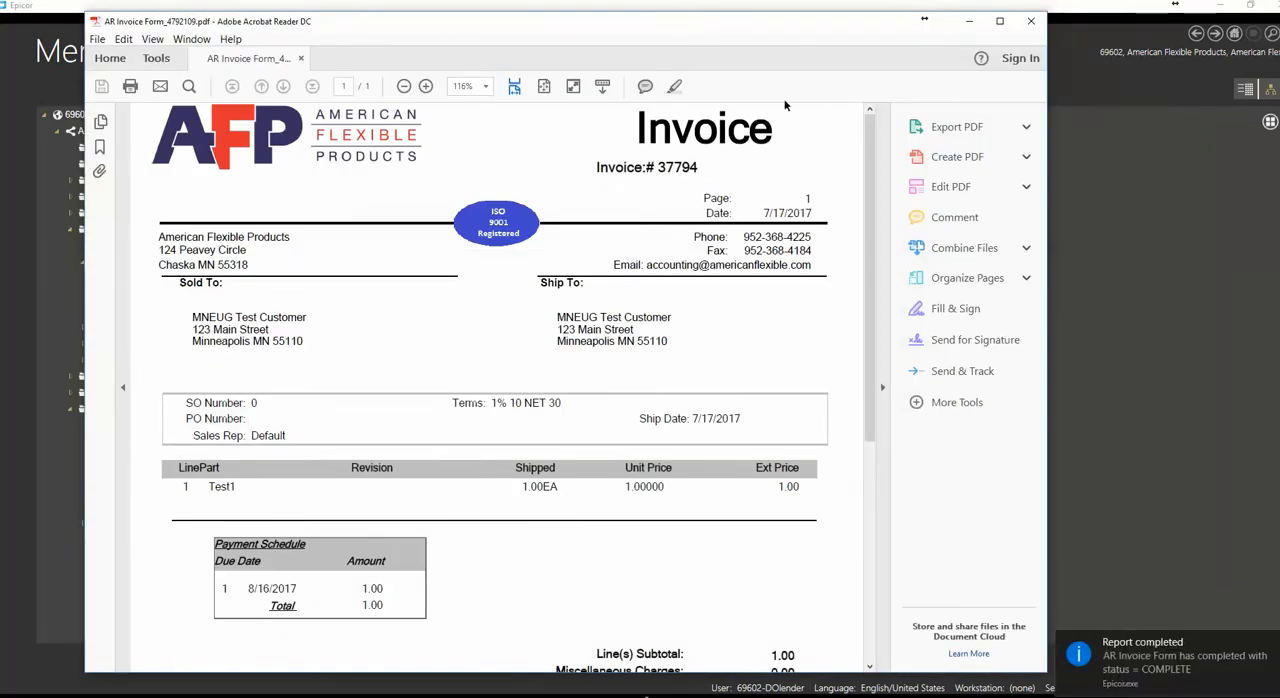
{"action": "left_click", "coordinate": [884, 389]}
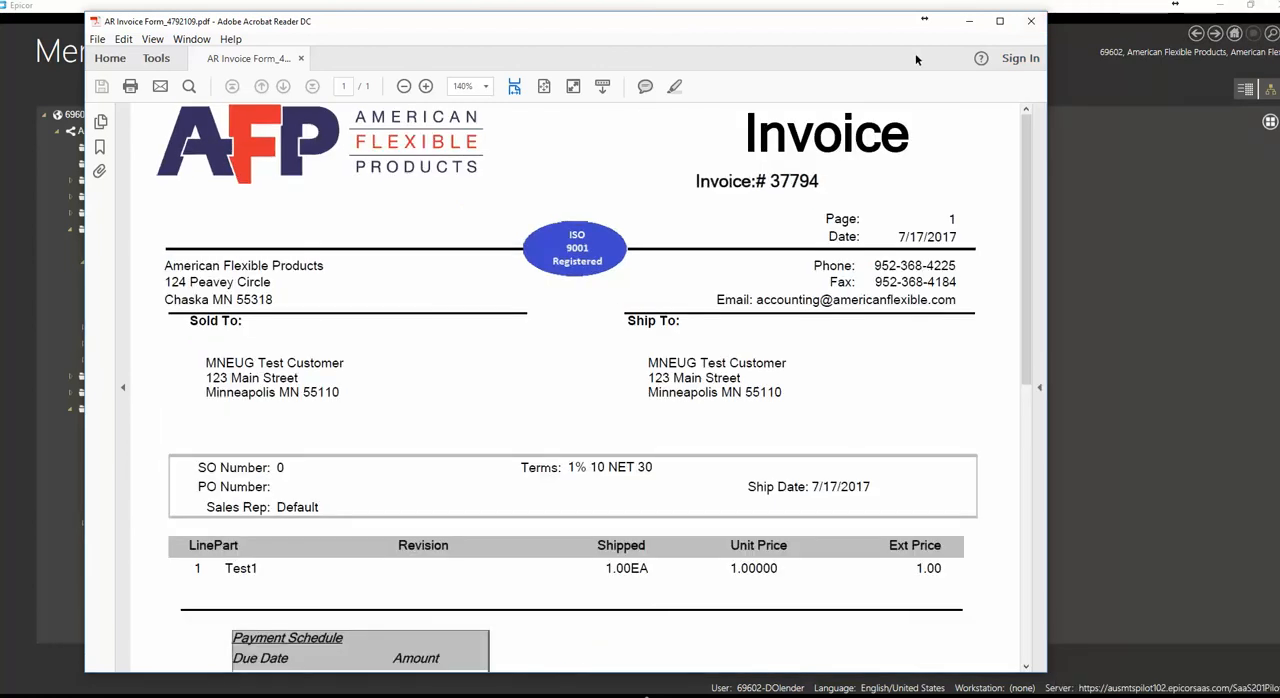
{"action": "left_click", "coordinate": [1031, 21]}
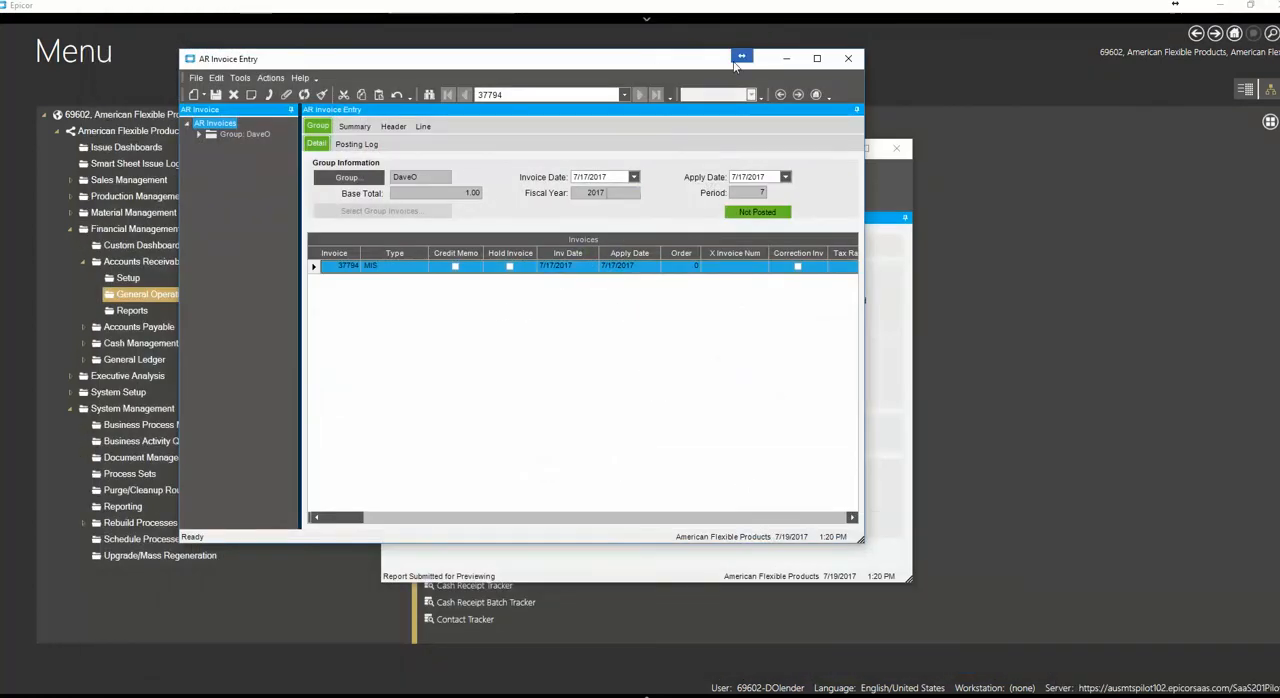
Move the AR Invoice Entry window aside and close the Print Invoice window
{"action": "left_click_drag", "start_coordinate": [735, 62], "coordinate": [720, 105]}
{"action": "left_click", "coordinate": [856, 174]}
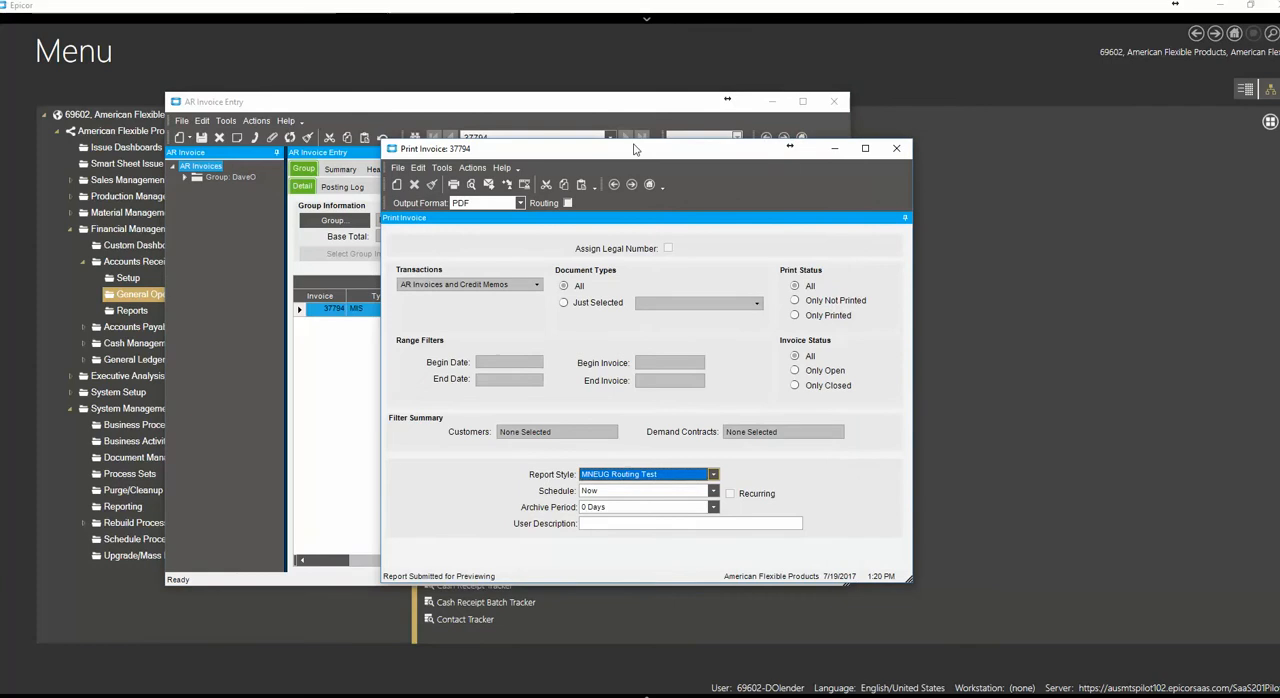
{"action": "left_click_drag", "start_coordinate": [629, 155], "coordinate": [624, 140]}
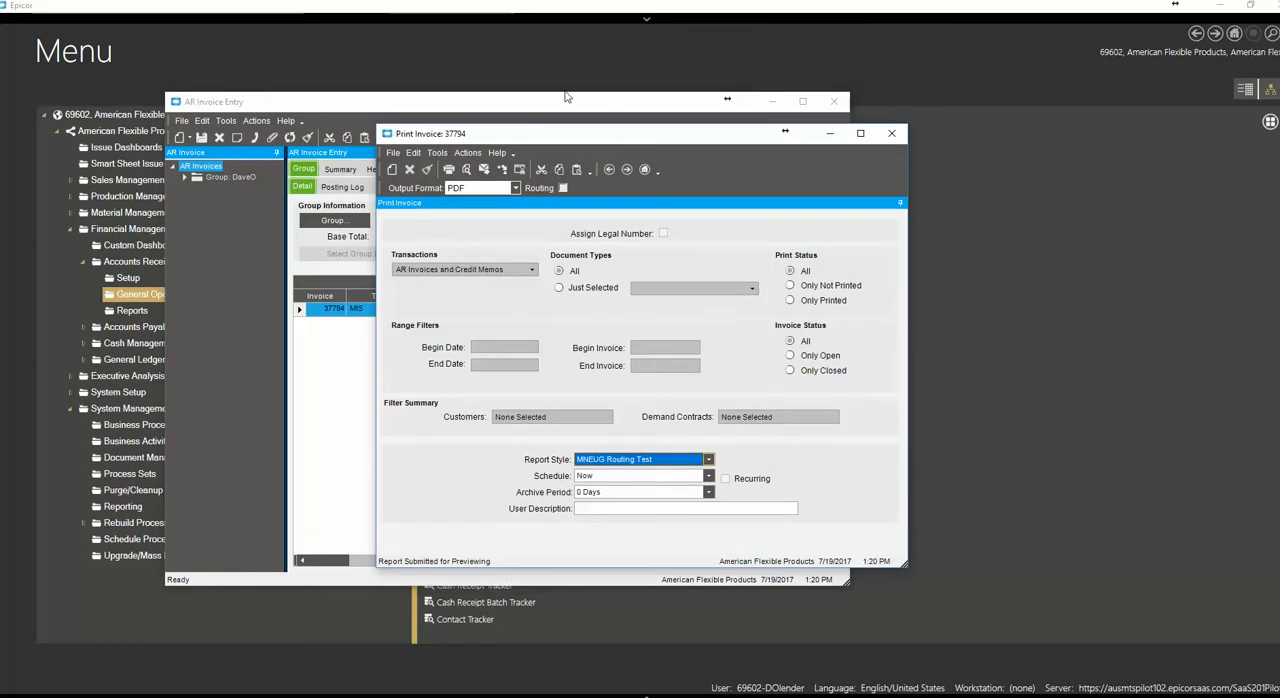
{"action": "left_click", "coordinate": [503, 104]}
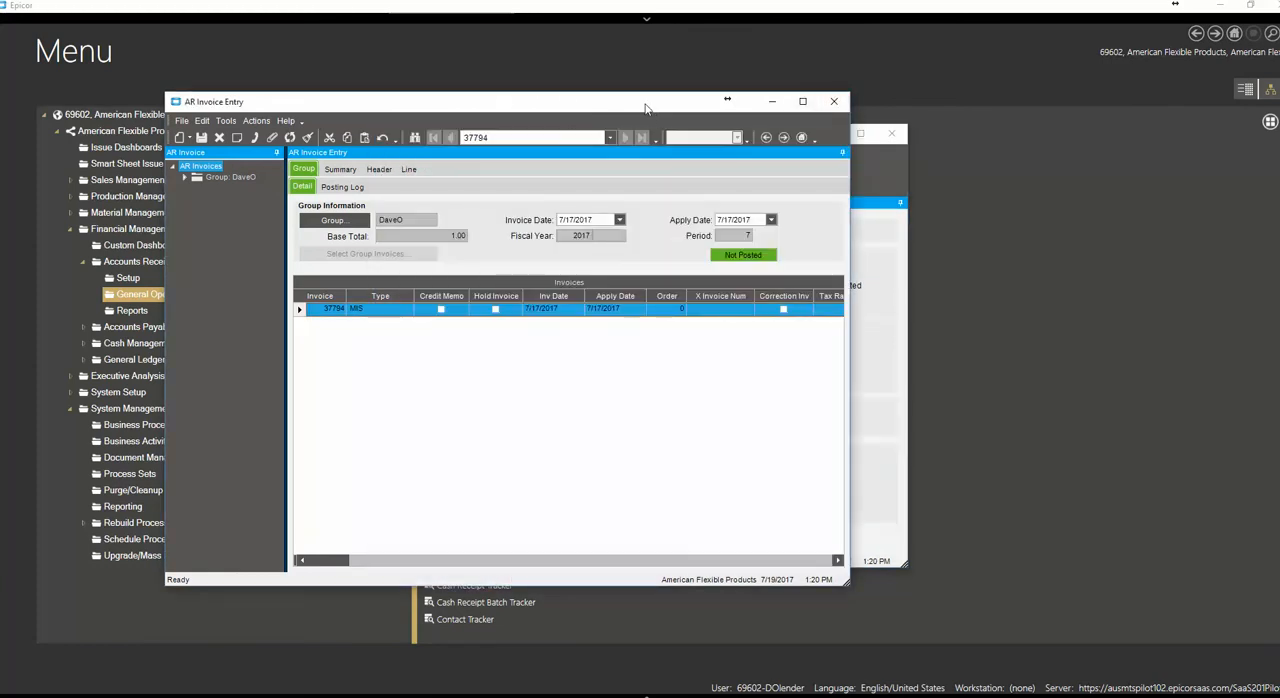
{"action": "left_click_drag", "start_coordinate": [645, 104], "coordinate": [1021, 47]}
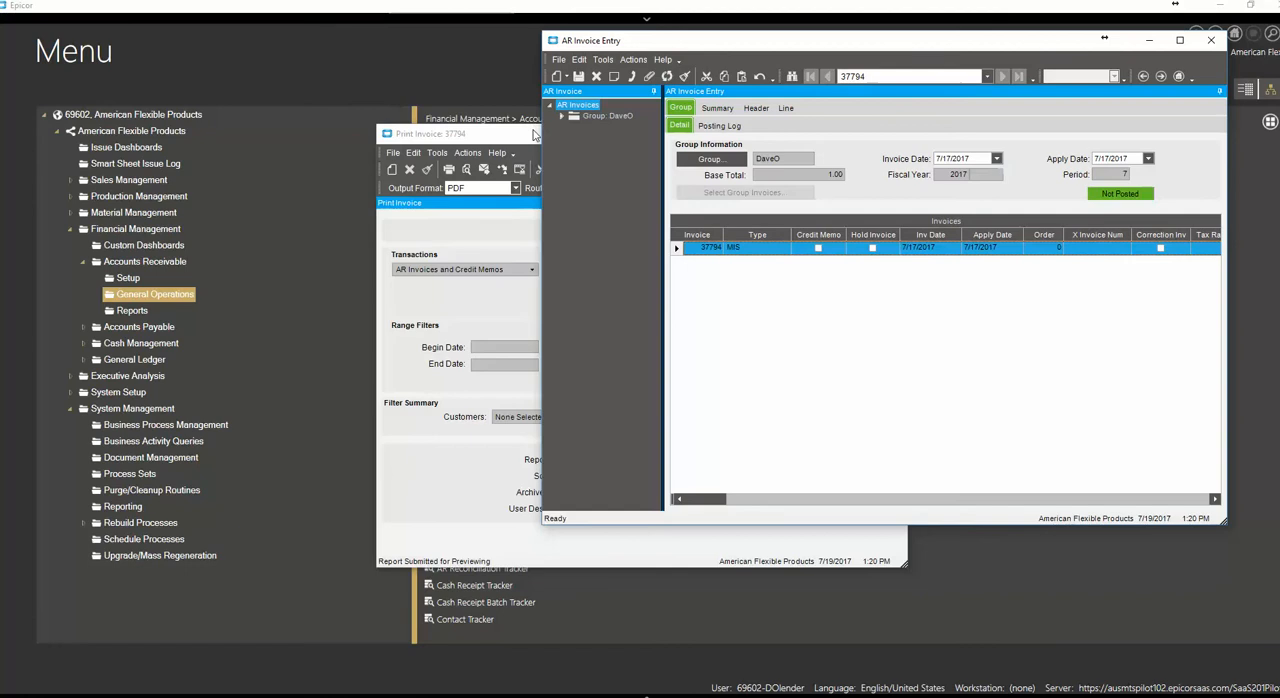
{"action": "left_click", "coordinate": [492, 134]}
{"action": "left_click", "coordinate": [892, 133]}
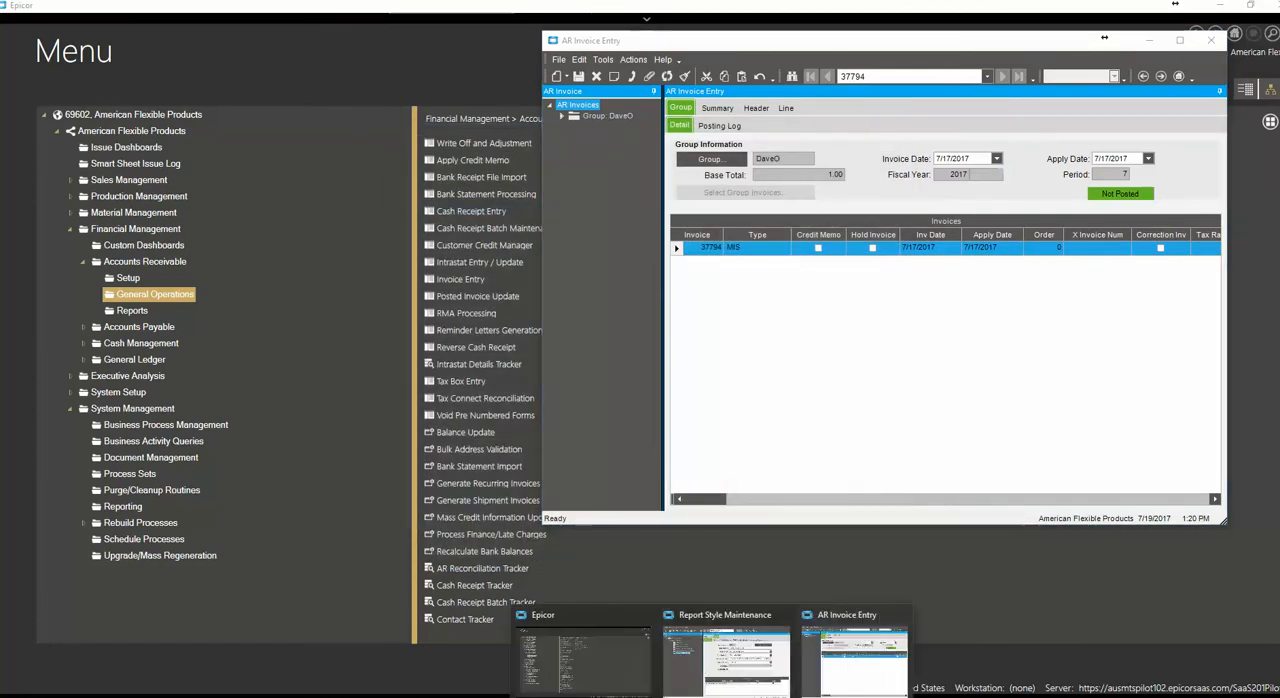
Return to Report Style Maintenance and open the style's data definition 69602-ARFORM01 in Report Data Definition
{"action": "mouse_move", "coordinate": [851, 621]}
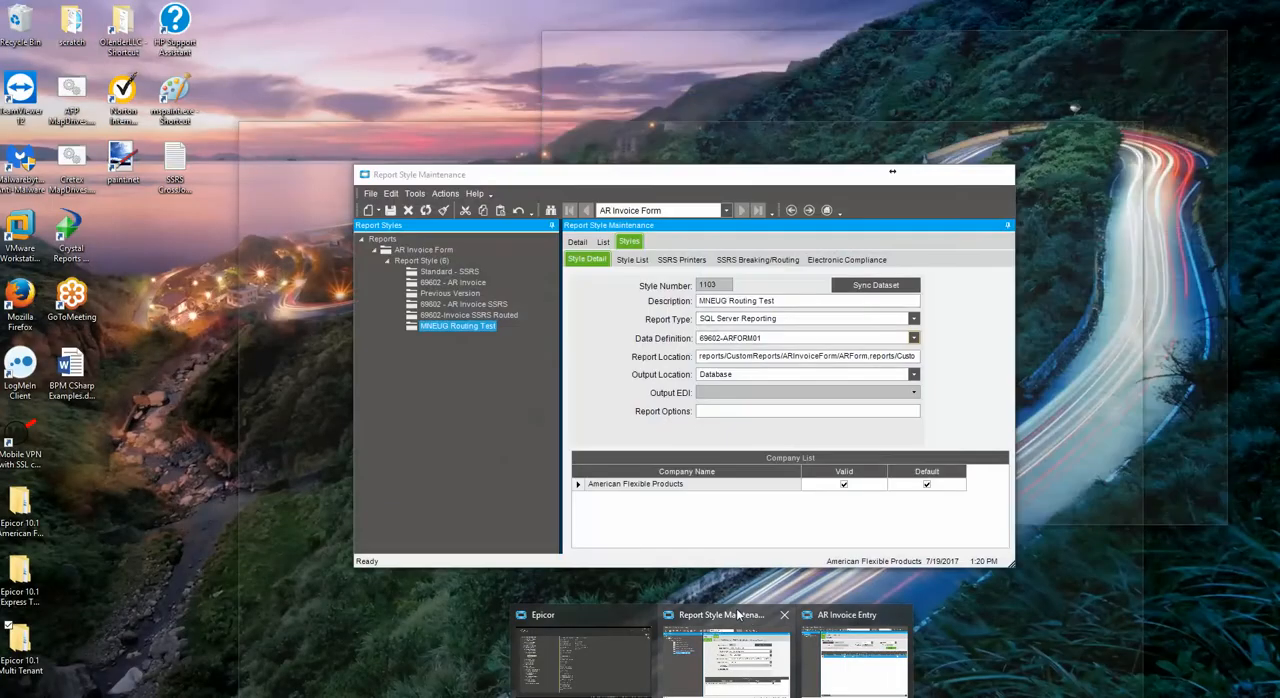
{"action": "left_click", "coordinate": [738, 620]}
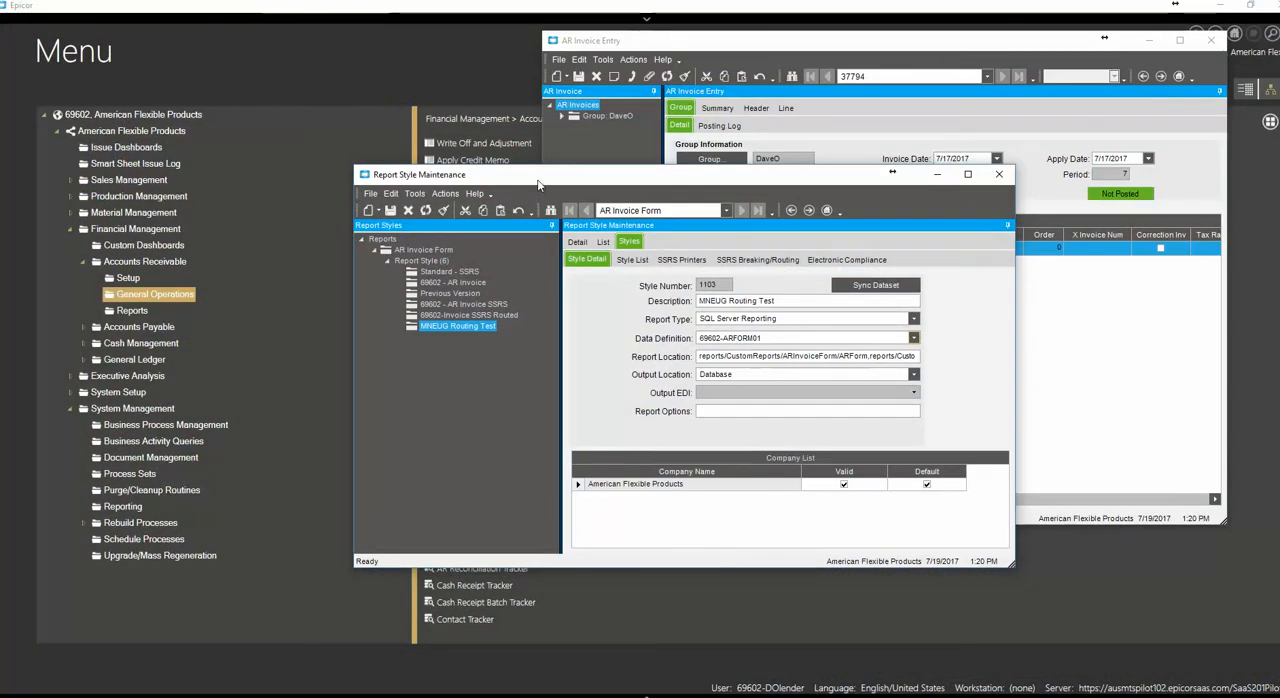
{"action": "left_click_drag", "start_coordinate": [546, 172], "coordinate": [437, 92]}
{"action": "left_click", "coordinate": [679, 258]}
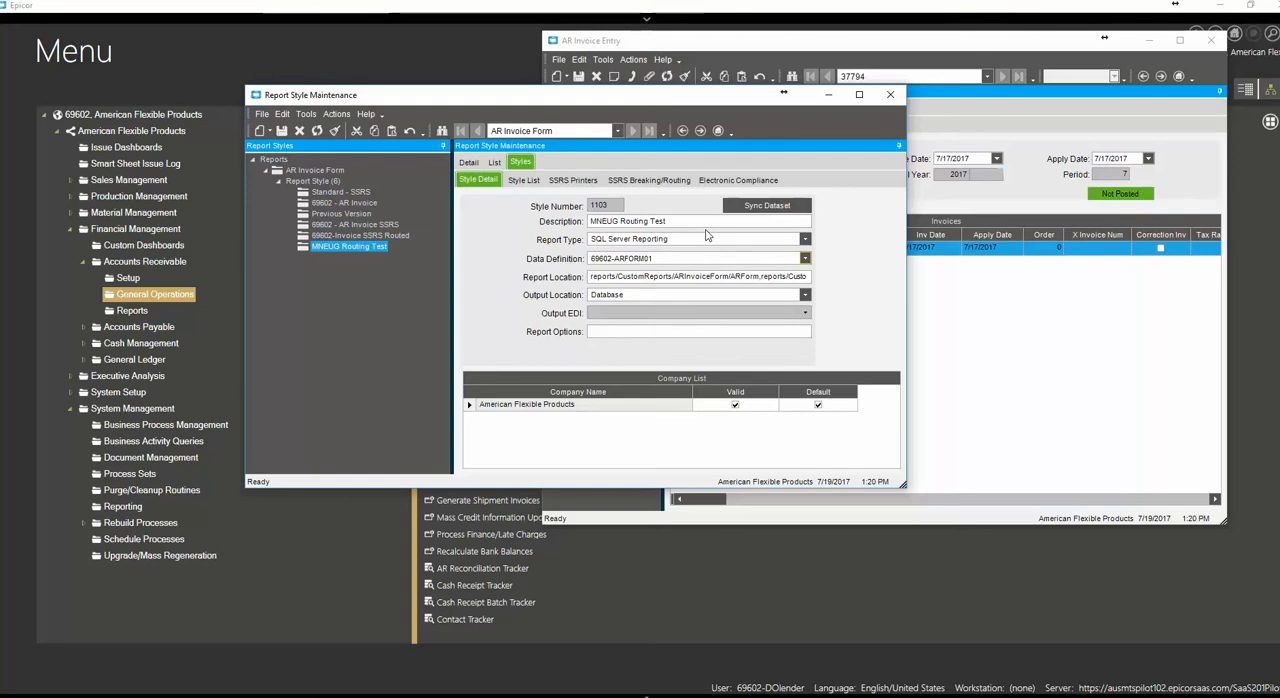
{"action": "right_click", "coordinate": [683, 259]}
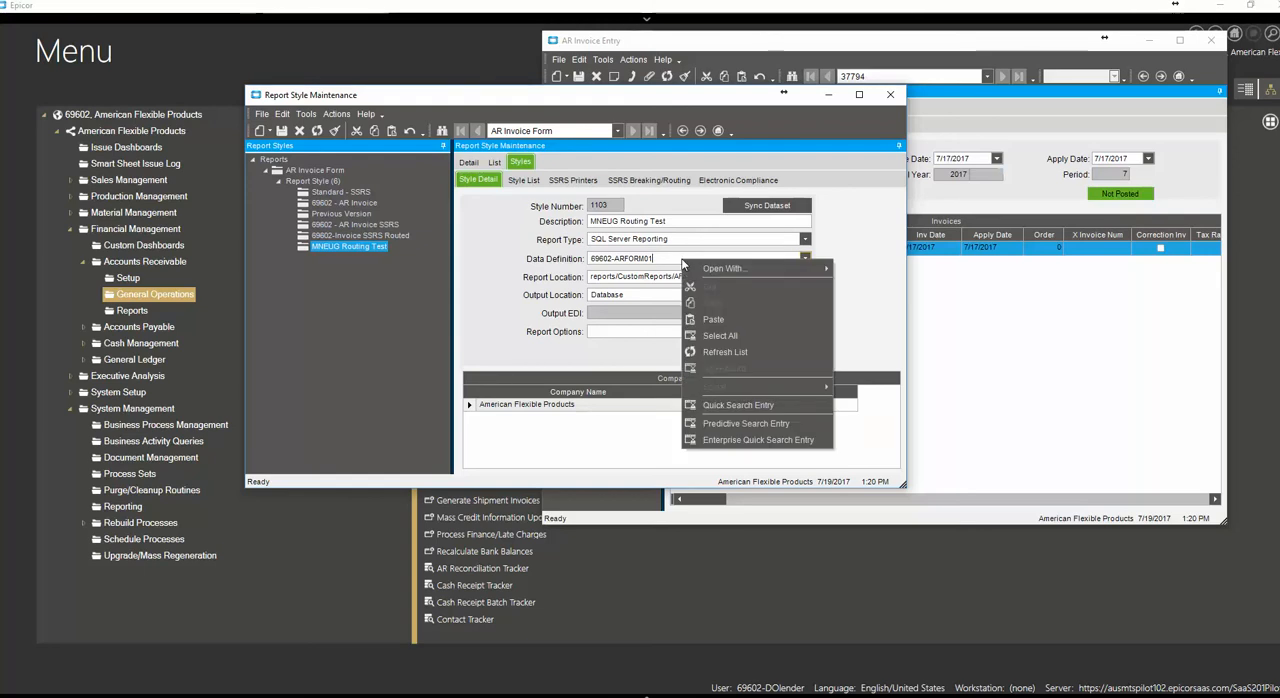
{"action": "mouse_move", "coordinate": [736, 270]}
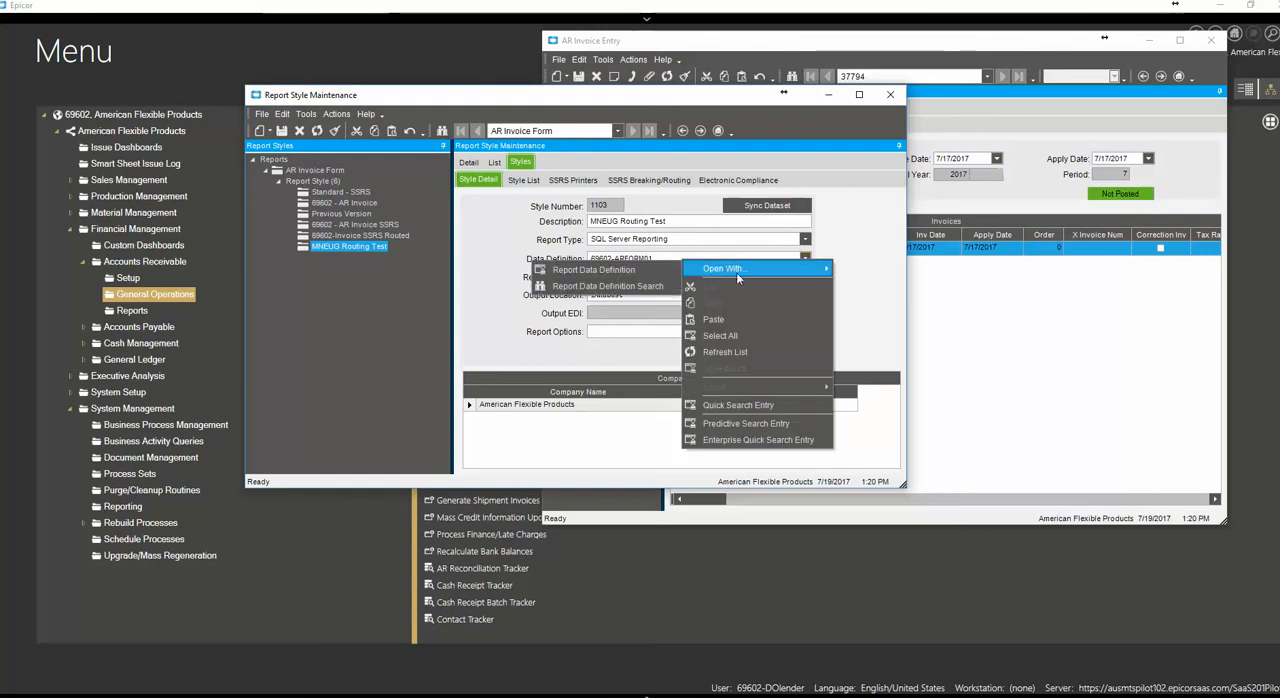
{"action": "left_click", "coordinate": [585, 269]}
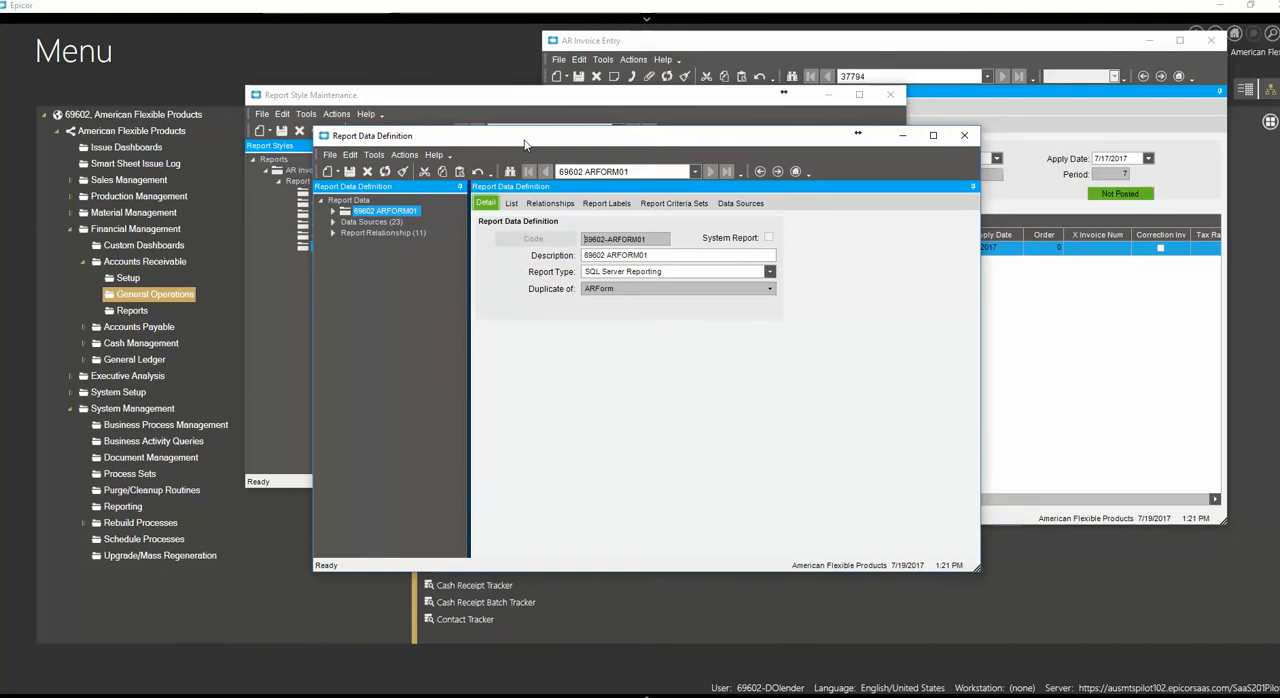
{"action": "left_click_drag", "start_coordinate": [524, 145], "coordinate": [326, 216]}
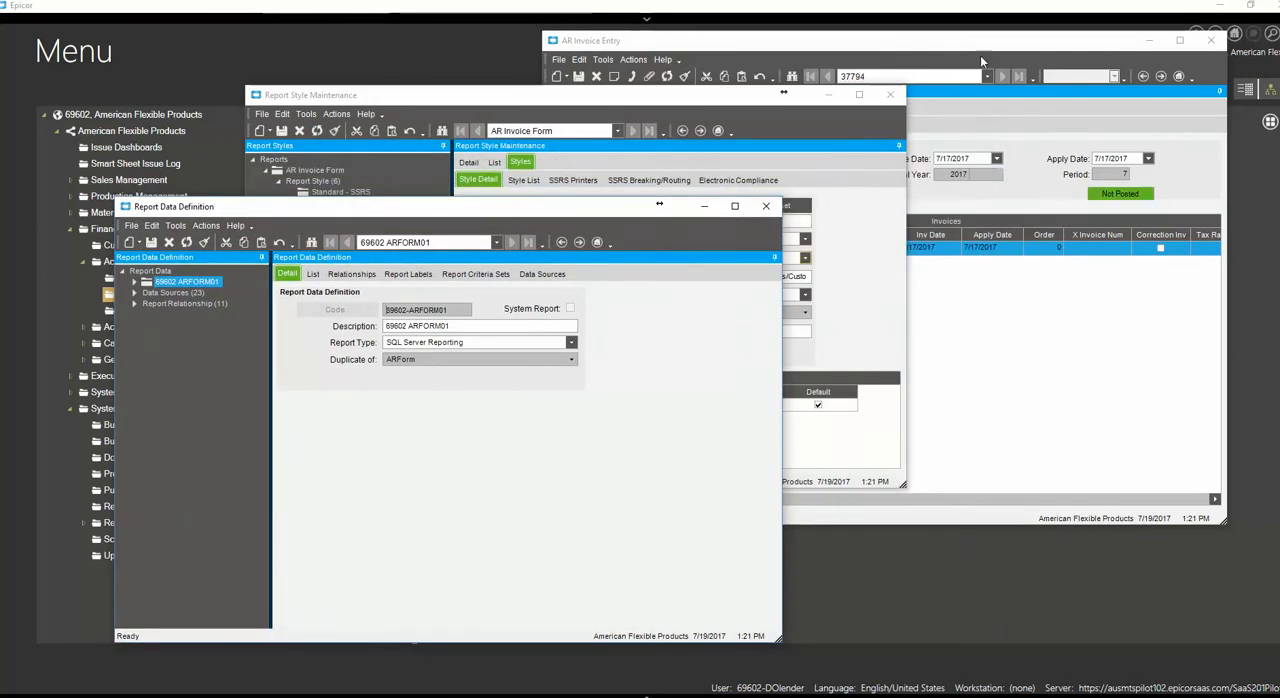
Return to AR Invoice Entry, show the MIS invoice's header details, and open its sold-to customer in Customer Entry
{"action": "left_click", "coordinate": [848, 51]}
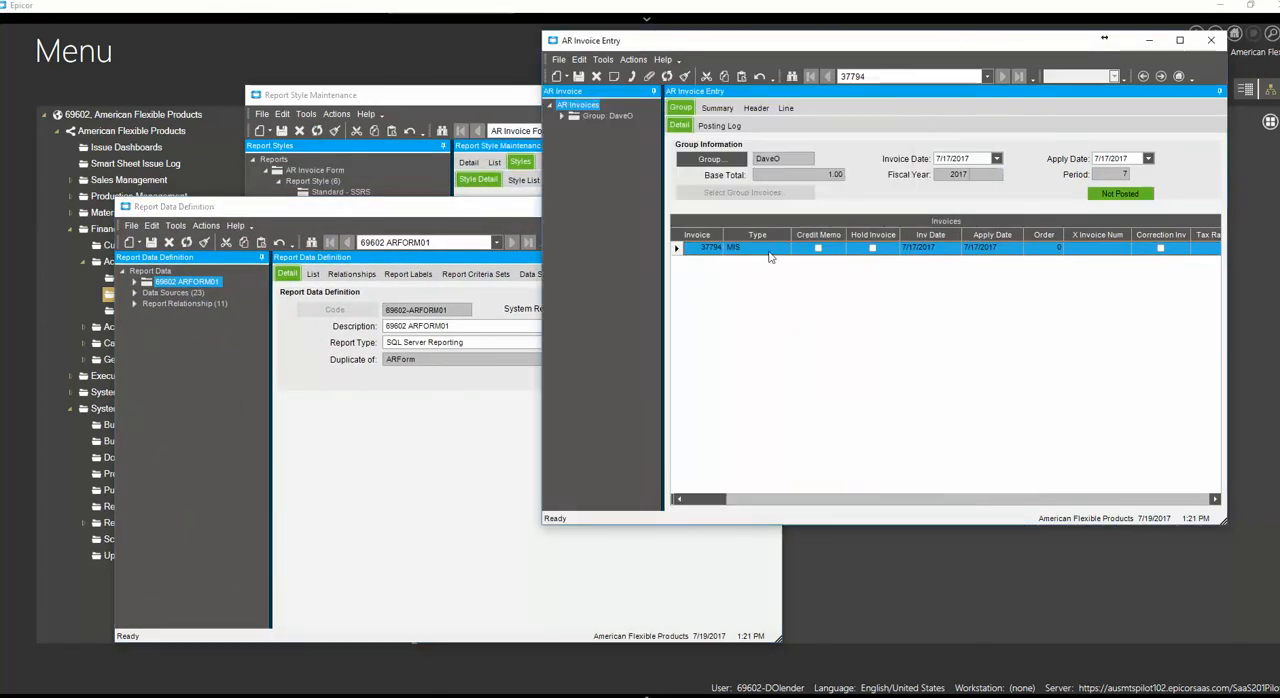
{"action": "left_click", "coordinate": [756, 107]}
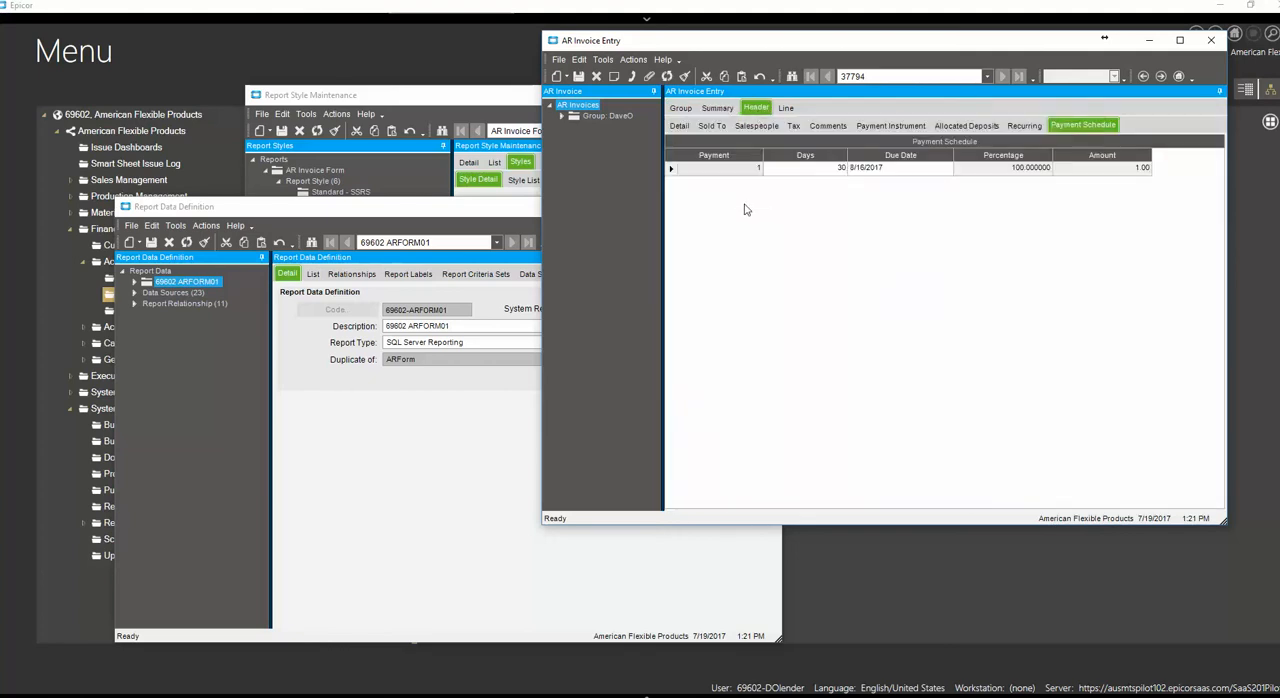
{"action": "left_click", "coordinate": [679, 126]}
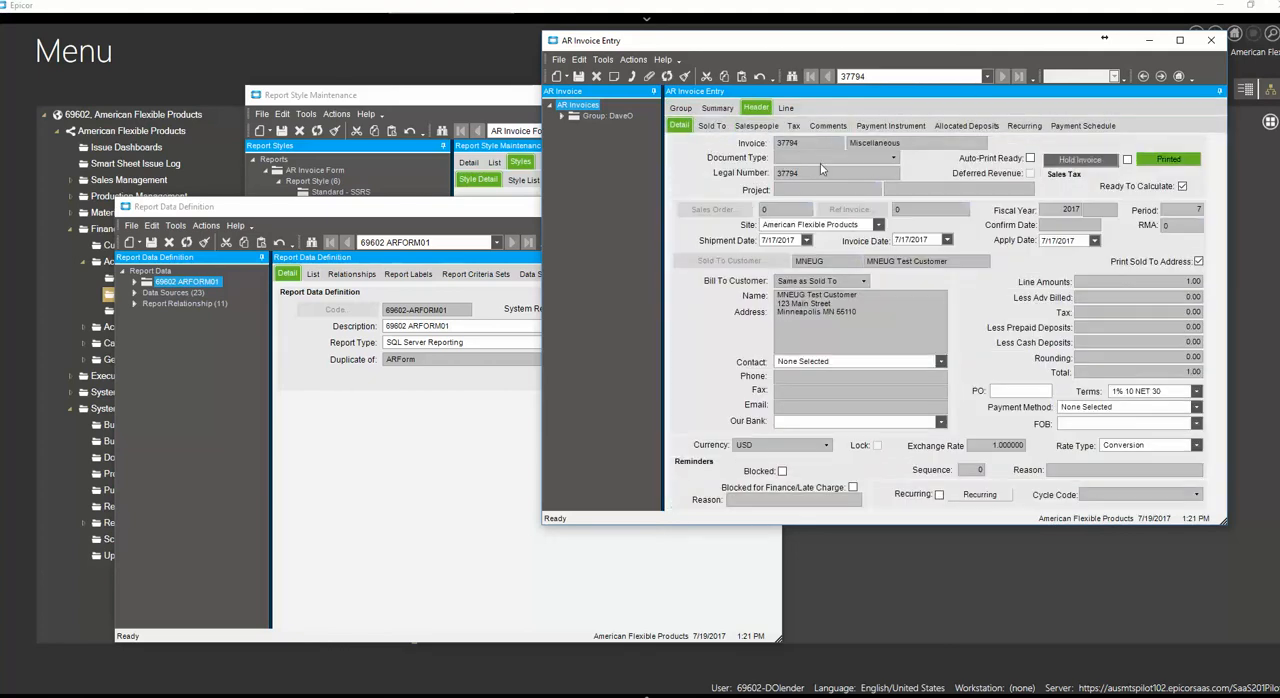
{"action": "right_click", "coordinate": [836, 263]}
{"action": "mouse_move", "coordinate": [899, 272]}
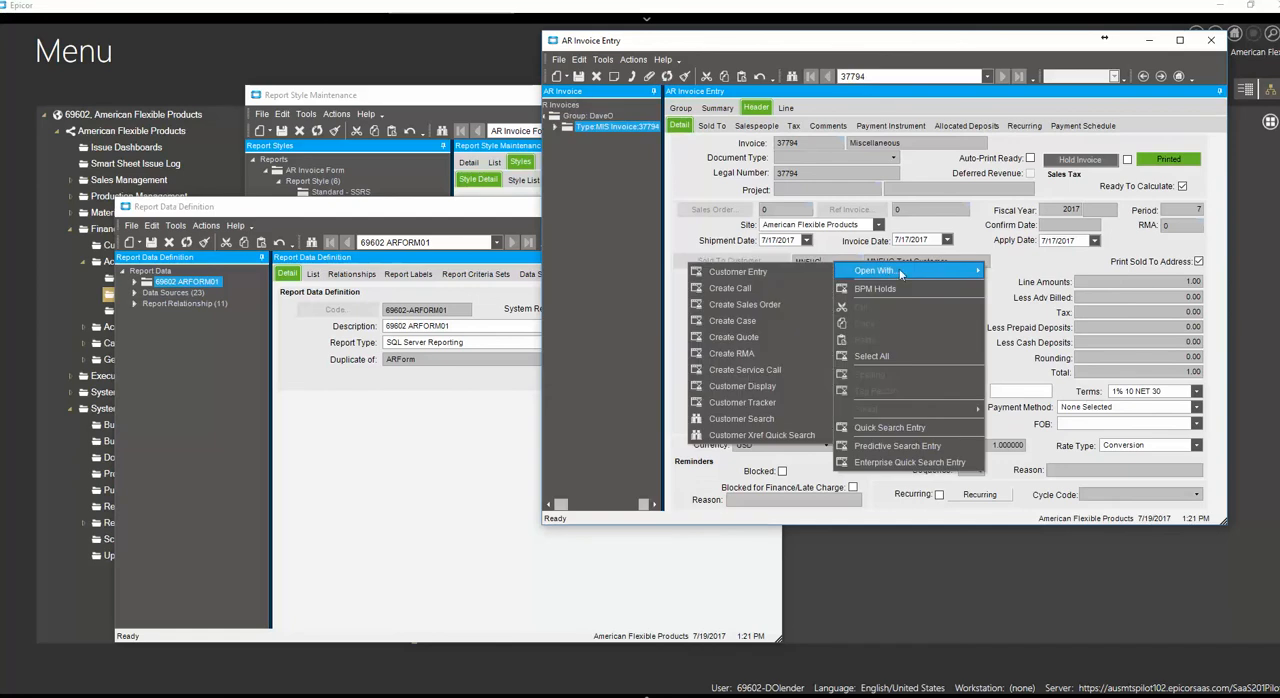
{"action": "left_click", "coordinate": [748, 272]}
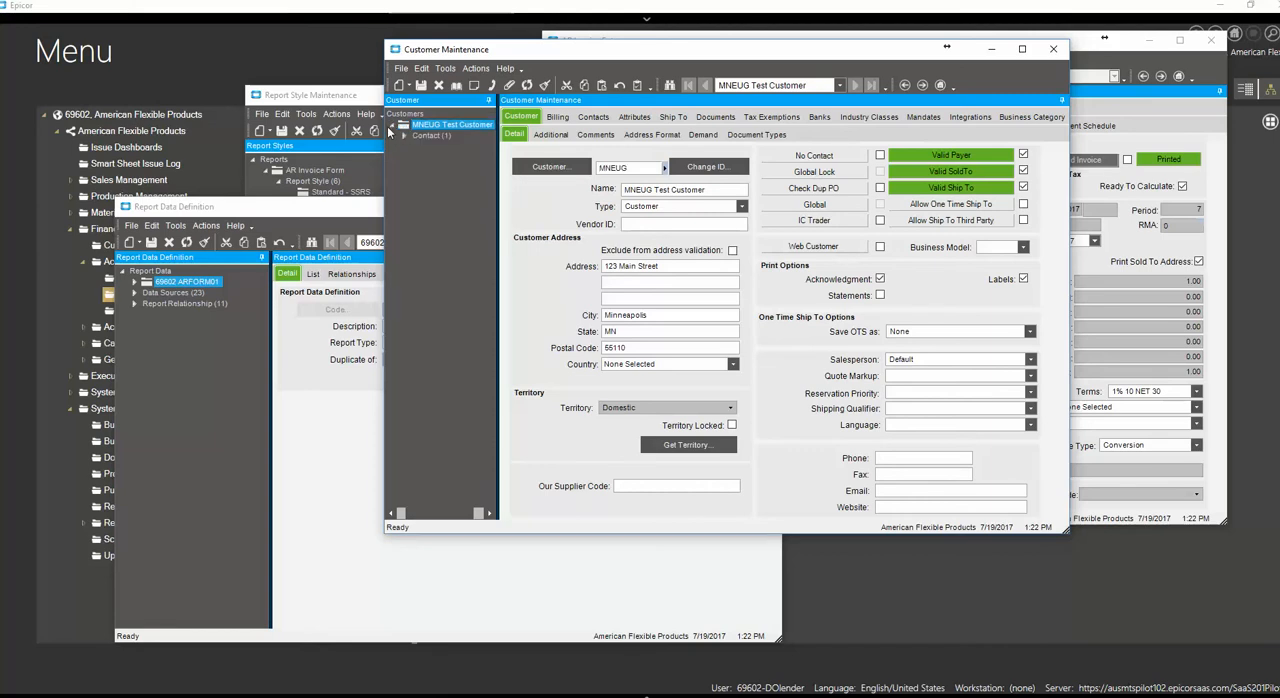
Open the test customer's contact record, check its email address, and move the Customer Maintenance window aside
{"action": "left_click", "coordinate": [404, 137]}
{"action": "left_click", "coordinate": [457, 148]}
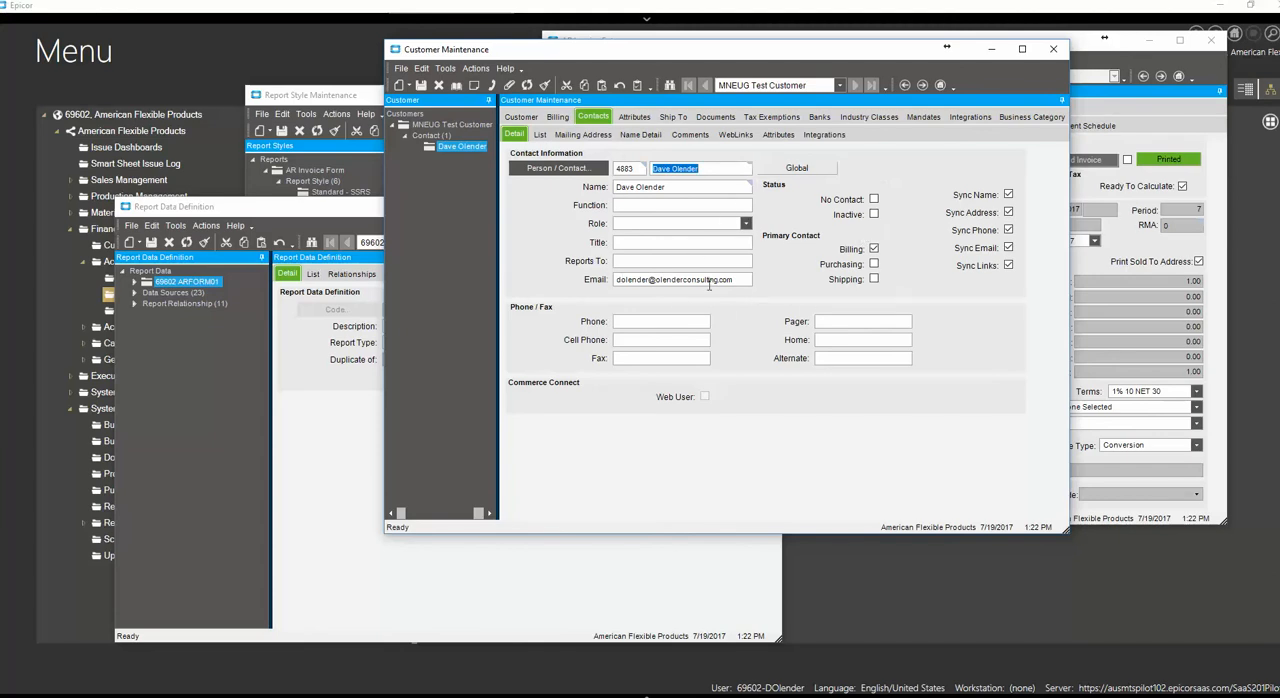
{"action": "left_click", "coordinate": [745, 280]}
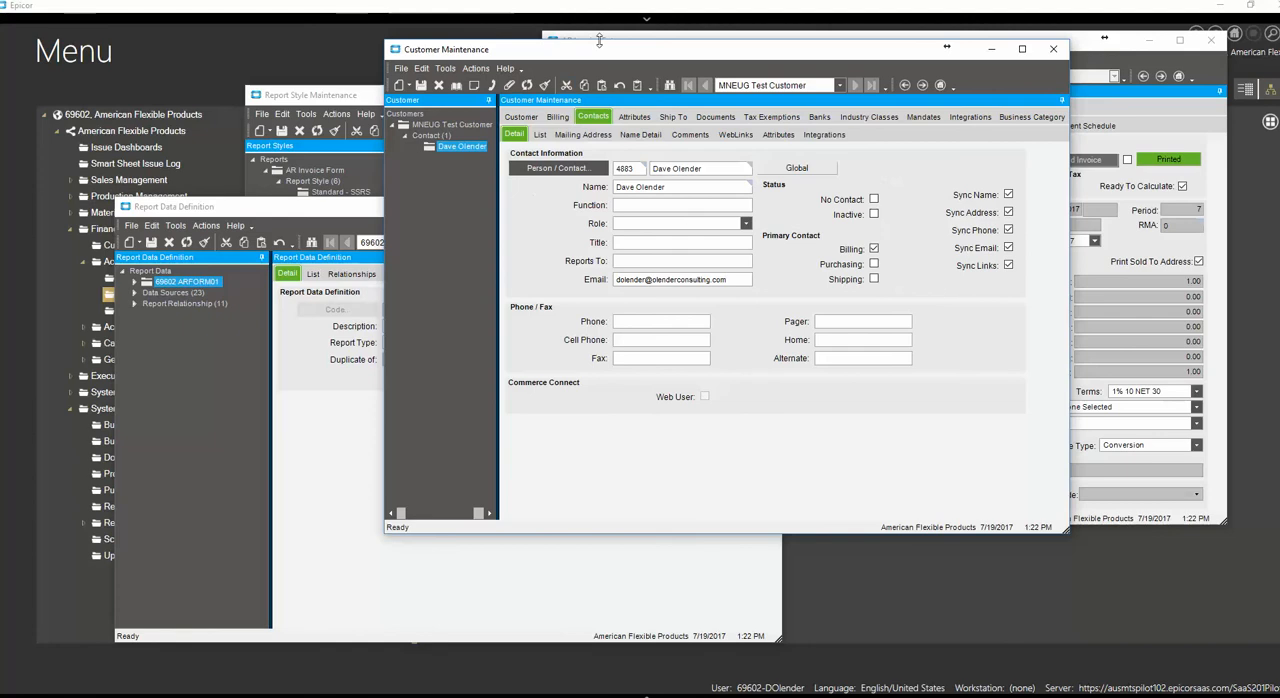
{"action": "left_click_drag", "start_coordinate": [596, 52], "coordinate": [636, 108]}
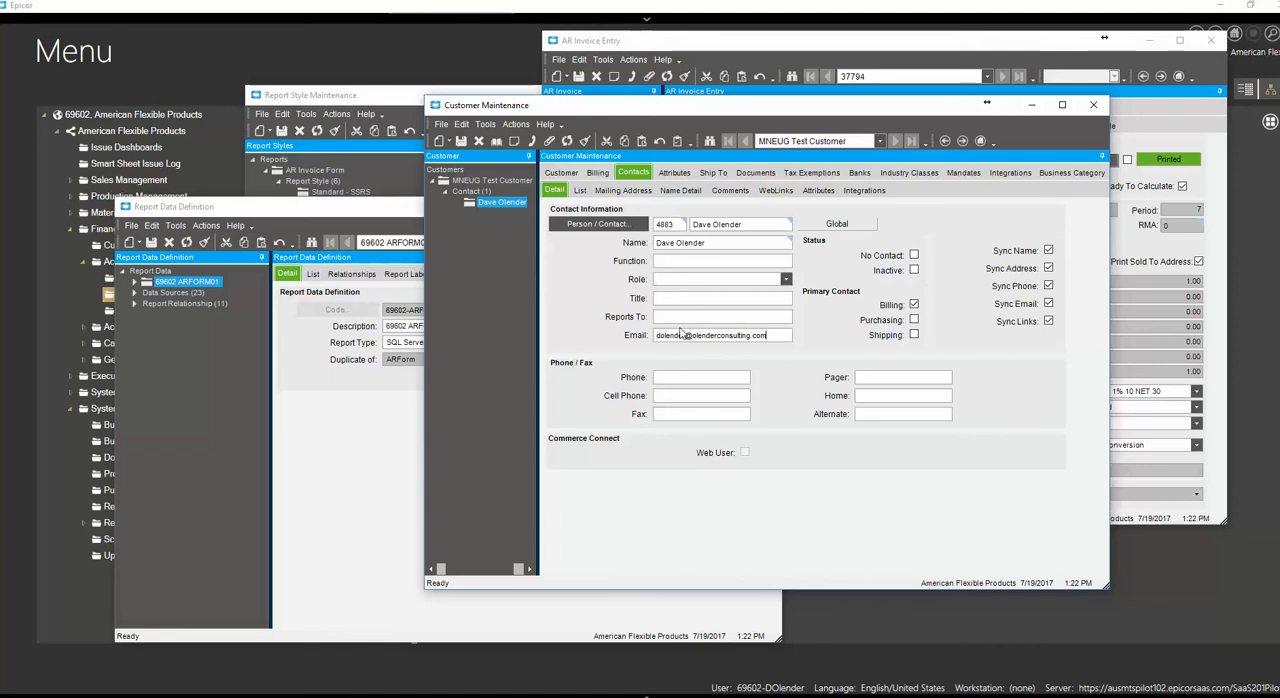
Show the Field Help technical details for the contact's Email field, keep the help pane pinned, and enlarge it
{"action": "left_click", "coordinate": [545, 124]}
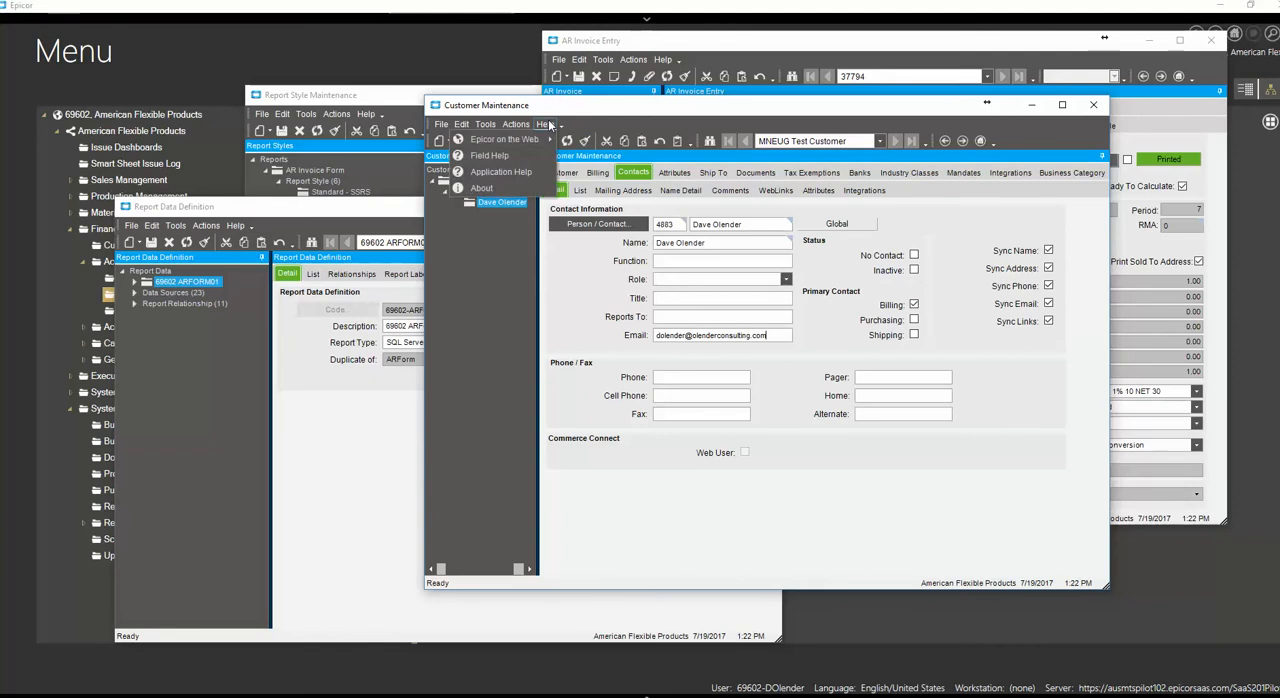
{"action": "left_click", "coordinate": [522, 155]}
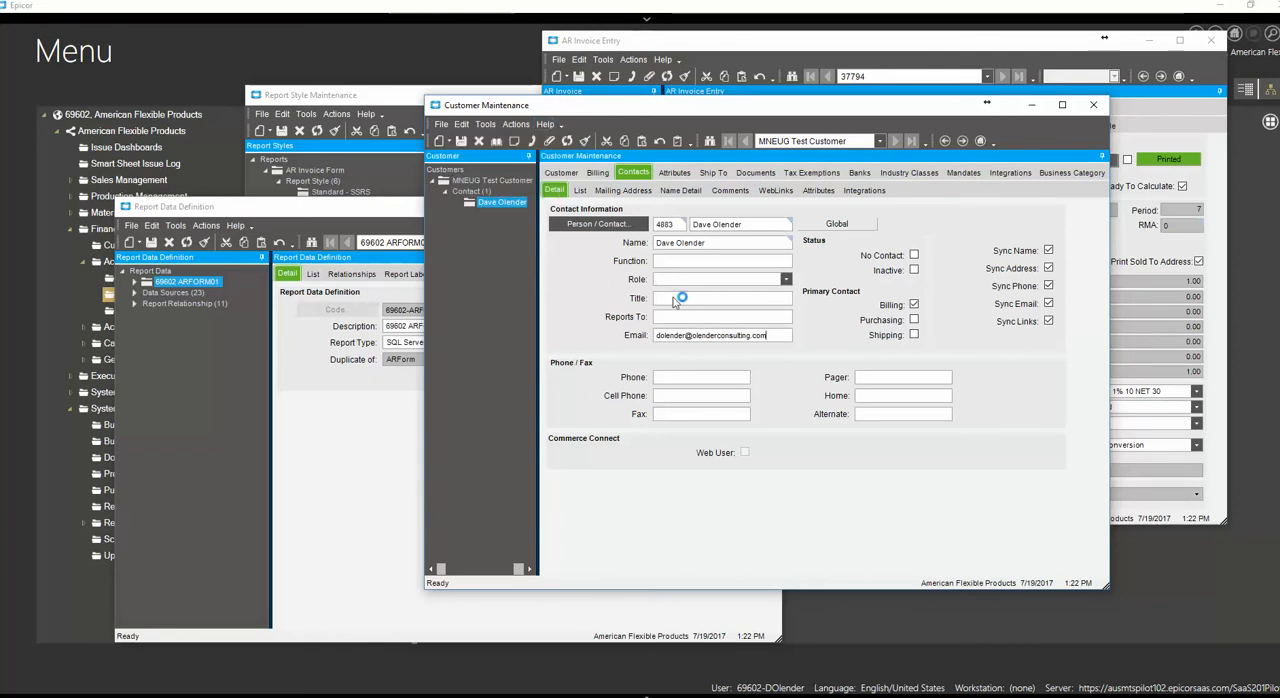
{"action": "left_click", "coordinate": [497, 541]}
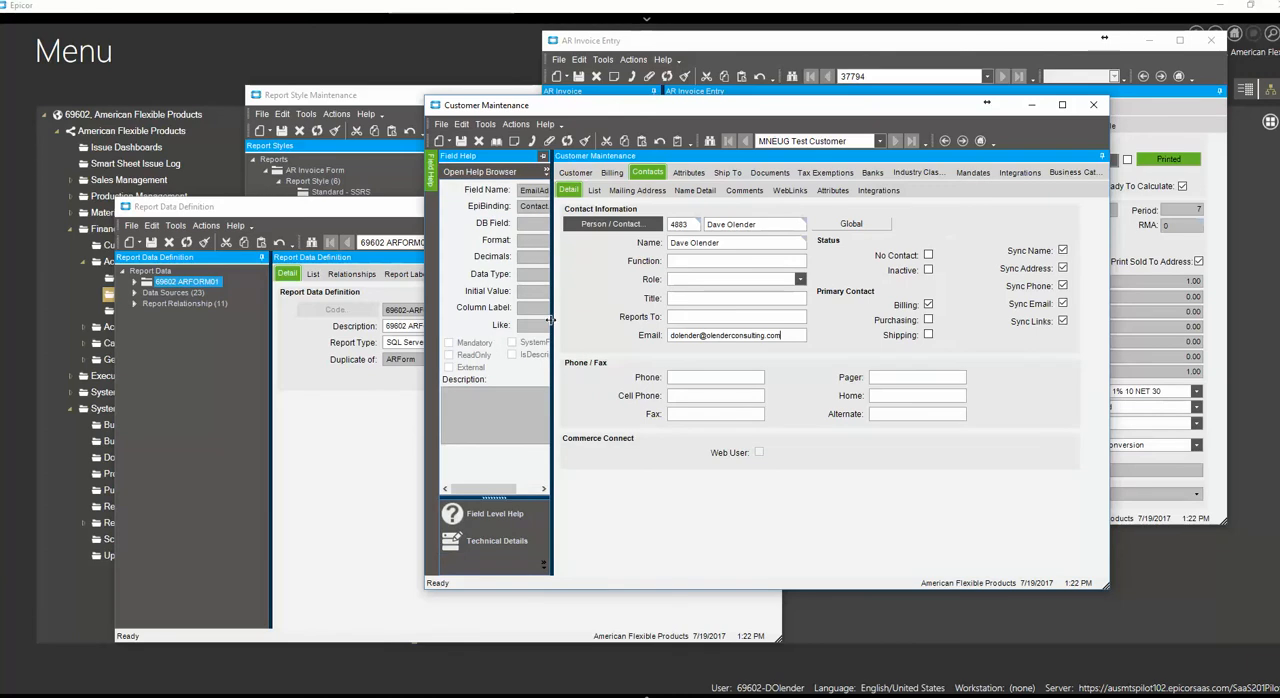
{"action": "left_click_drag", "start_coordinate": [550, 320], "coordinate": [573, 320]}
{"action": "left_click", "coordinate": [567, 157]}
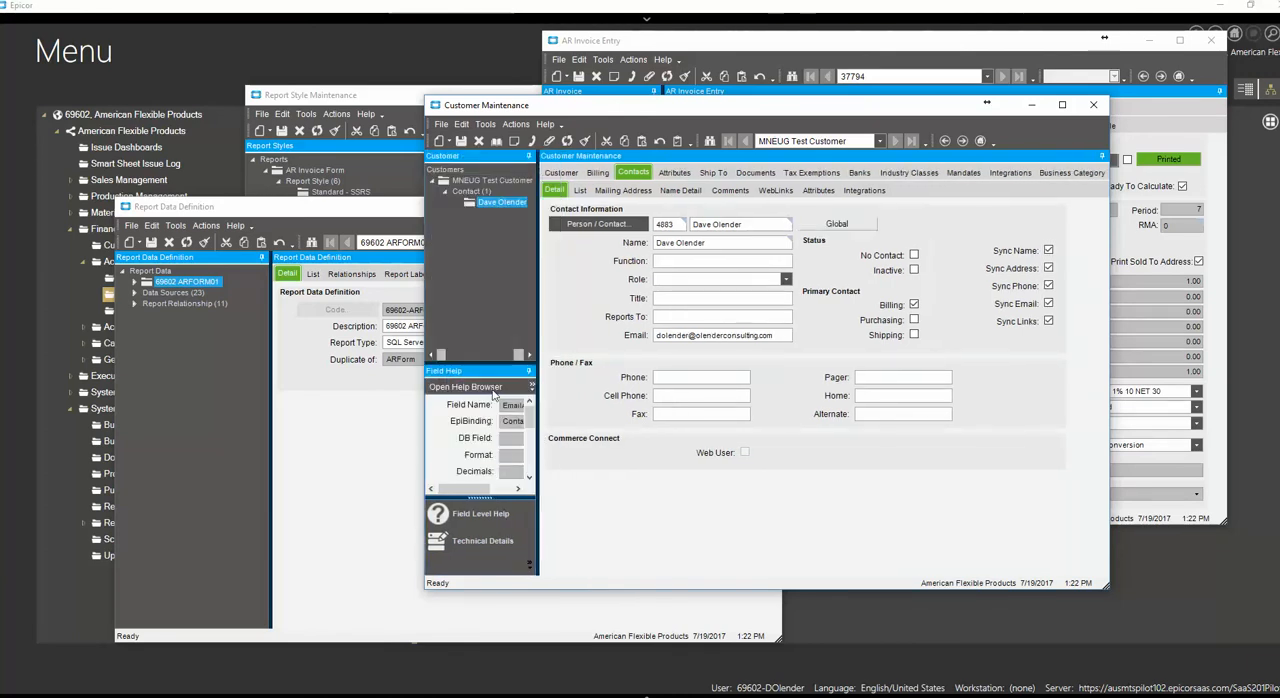
{"action": "left_click_drag", "start_coordinate": [484, 362], "coordinate": [484, 219]}
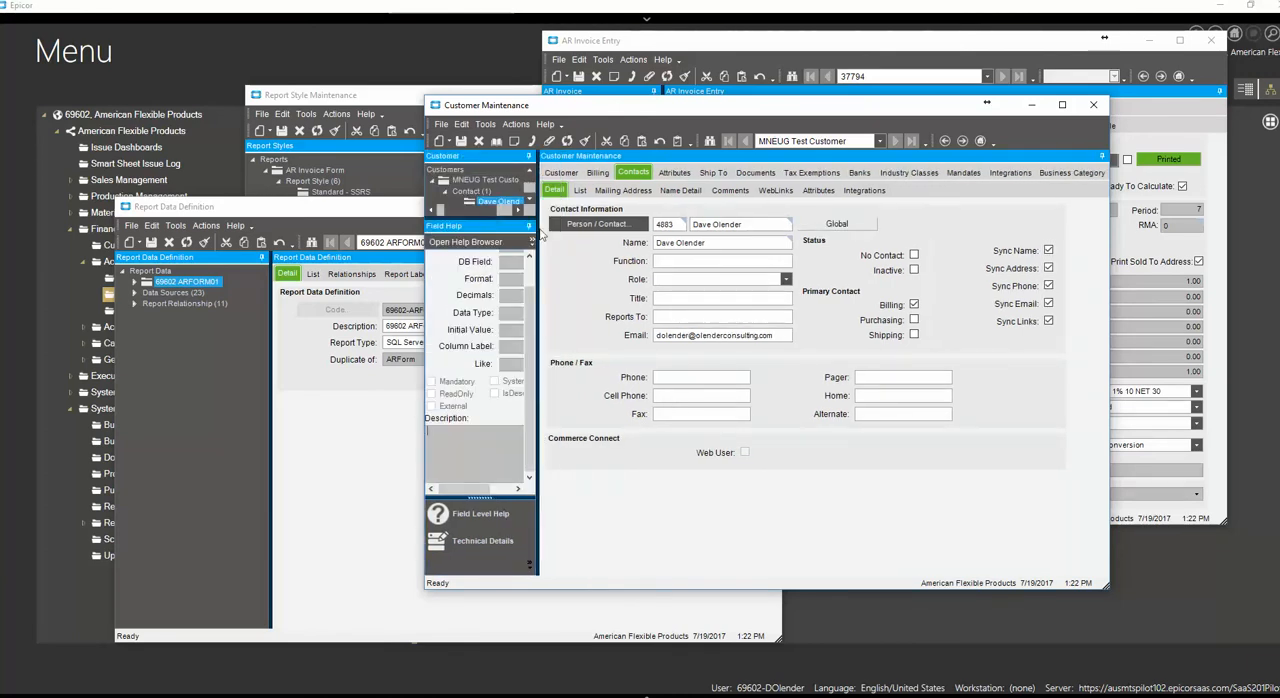
{"action": "left_click_drag", "start_coordinate": [587, 257], "coordinate": [622, 250]}
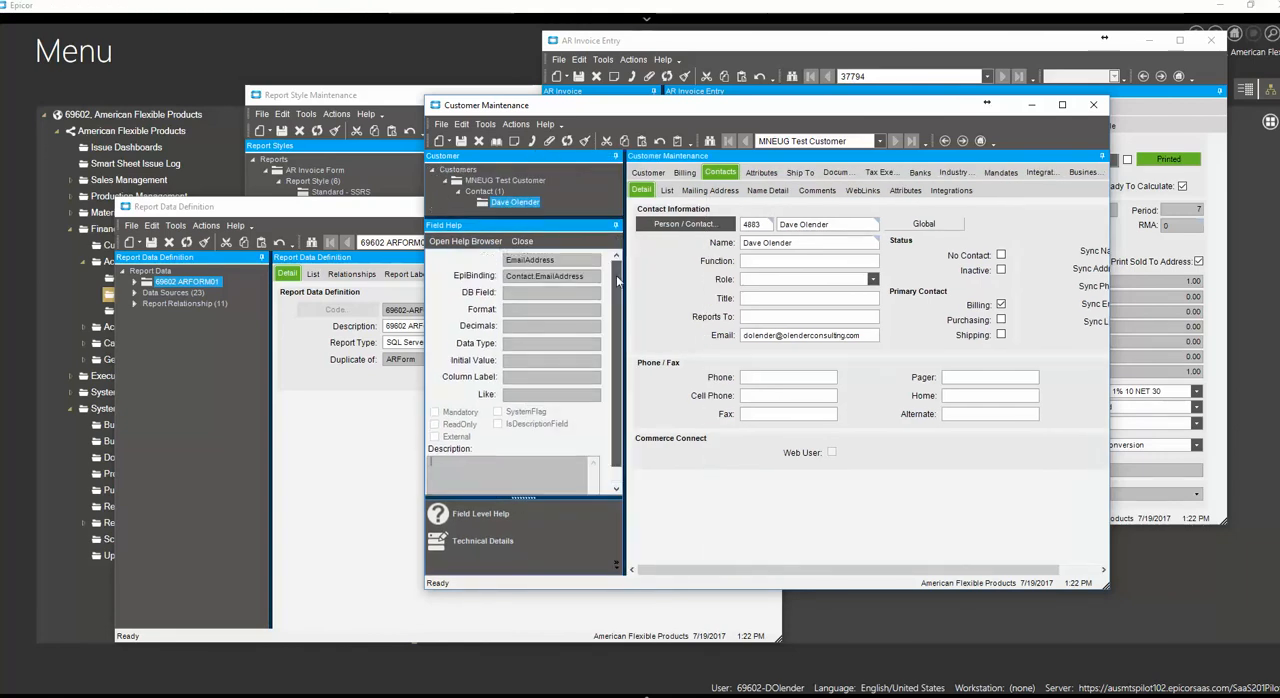
{"action": "scroll", "coordinate": [616, 275], "scroll_direction": "up", "scroll_amount": 1}
Inspect the technical details of the contact's primary Billing option, leaving it selected, and reposition the Customer Maintenance window
{"action": "left_click", "coordinate": [1001, 305]}
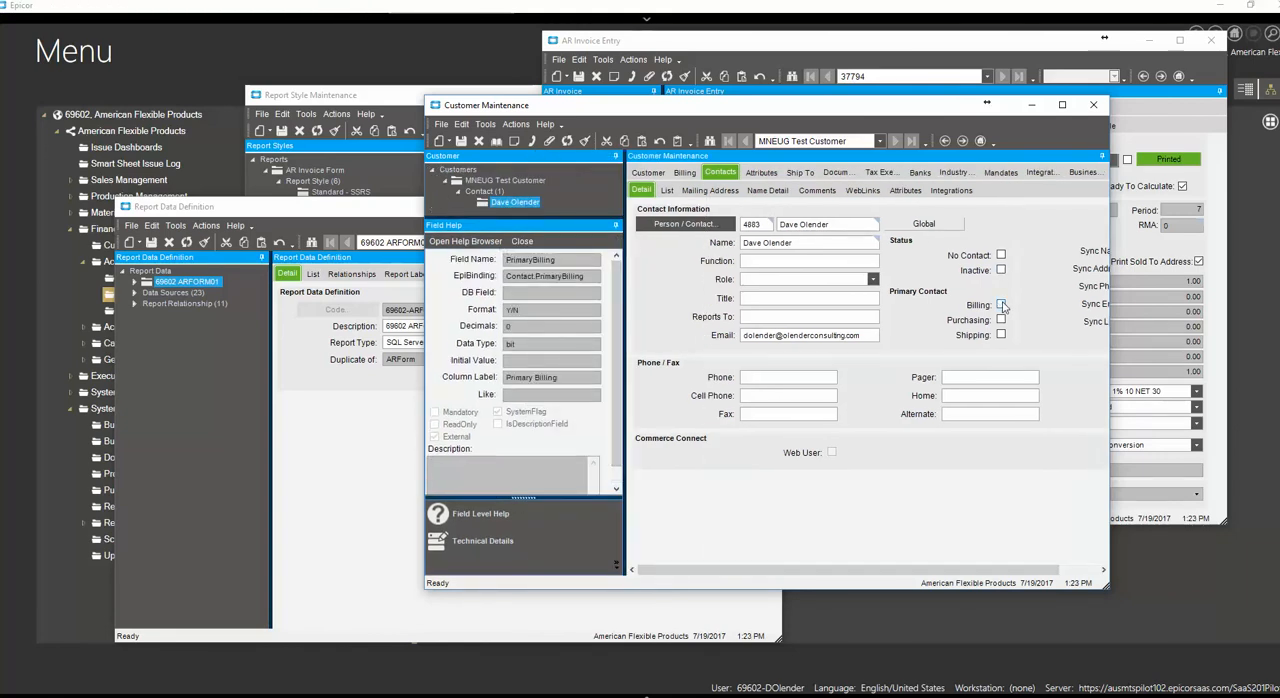
{"action": "left_click", "coordinate": [1001, 305]}
{"action": "left_click_drag", "start_coordinate": [705, 113], "coordinate": [693, 83]}
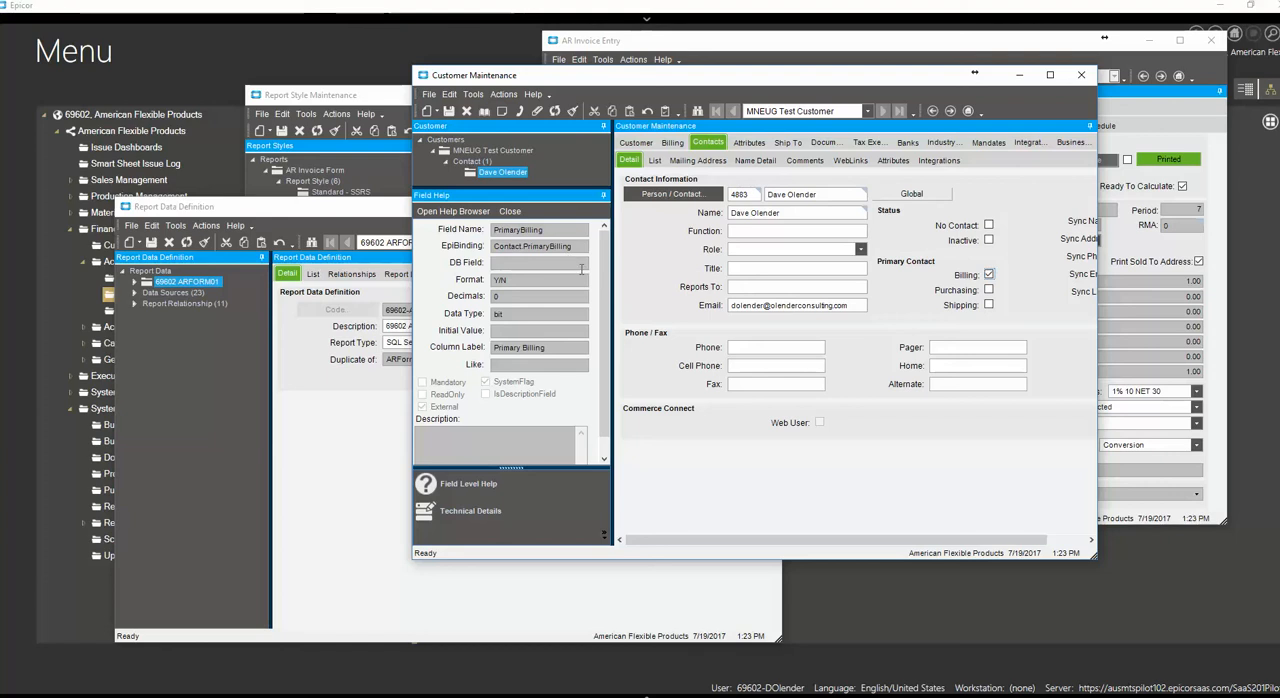
{"action": "left_click_drag", "start_coordinate": [652, 82], "coordinate": [682, 141]}
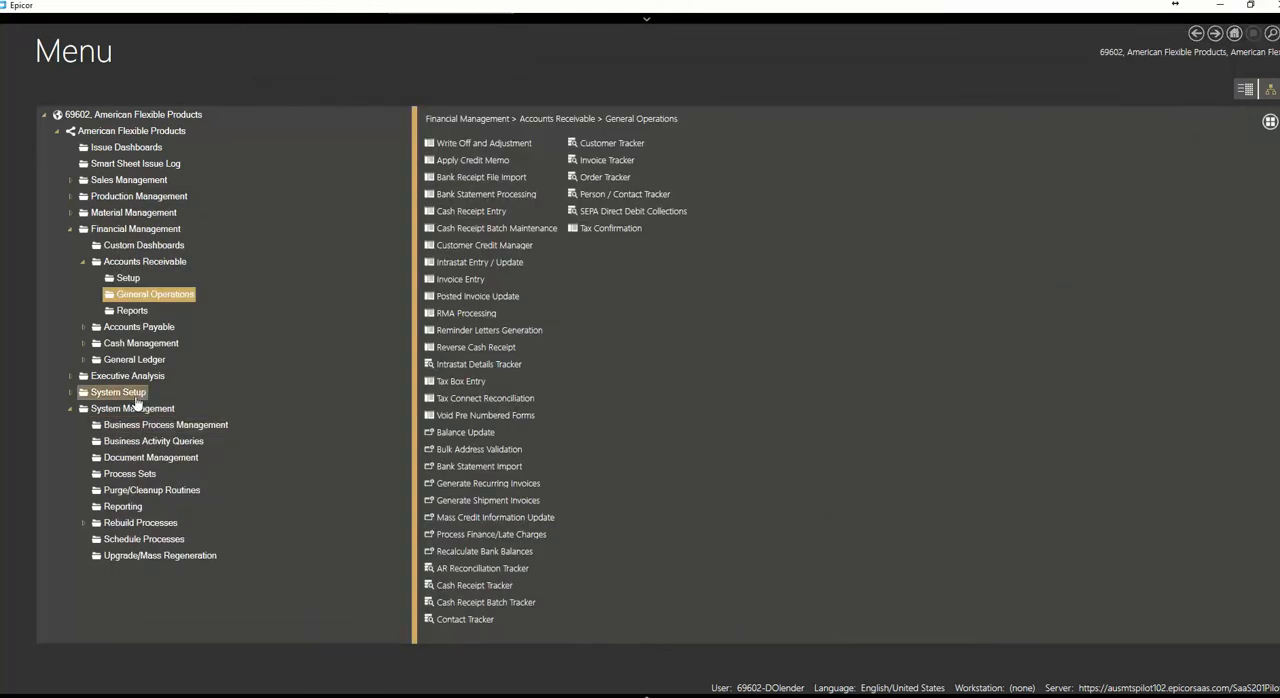
Open the Data Dictionary Viewer from System Maintenance and load the Customer table by searching Product tables starting at "cust"
{"action": "left_click", "coordinate": [130, 394]}
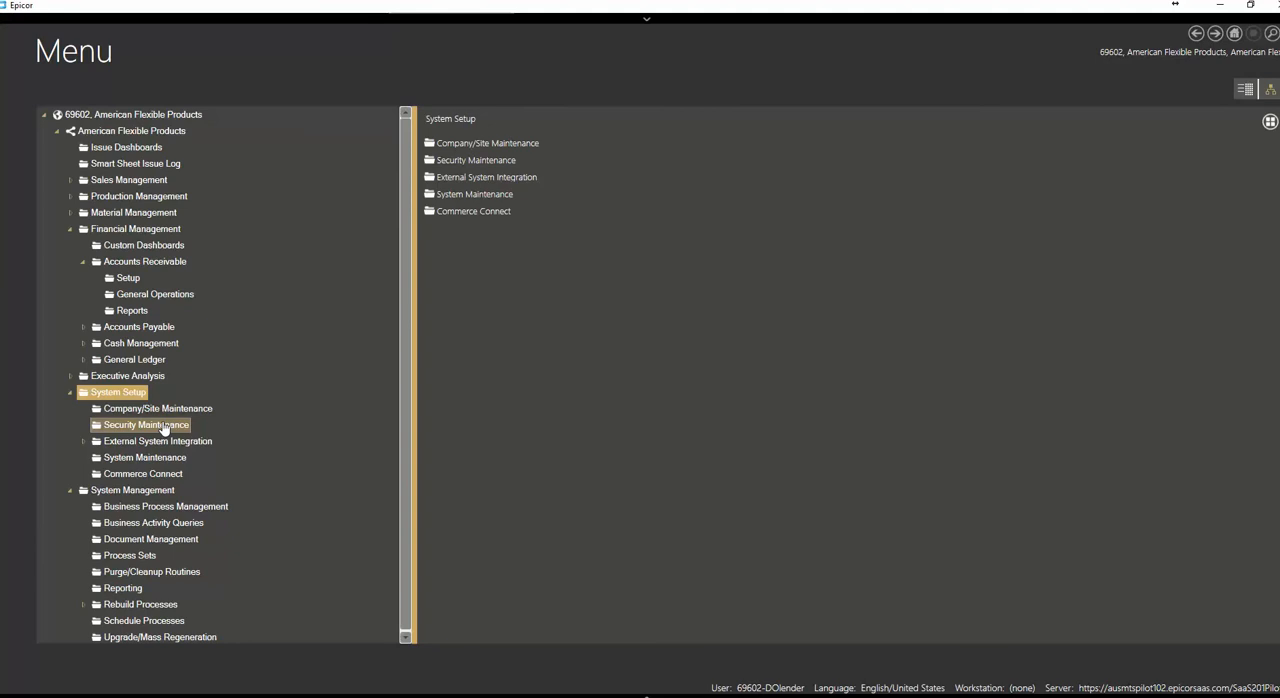
{"action": "left_click", "coordinate": [145, 457]}
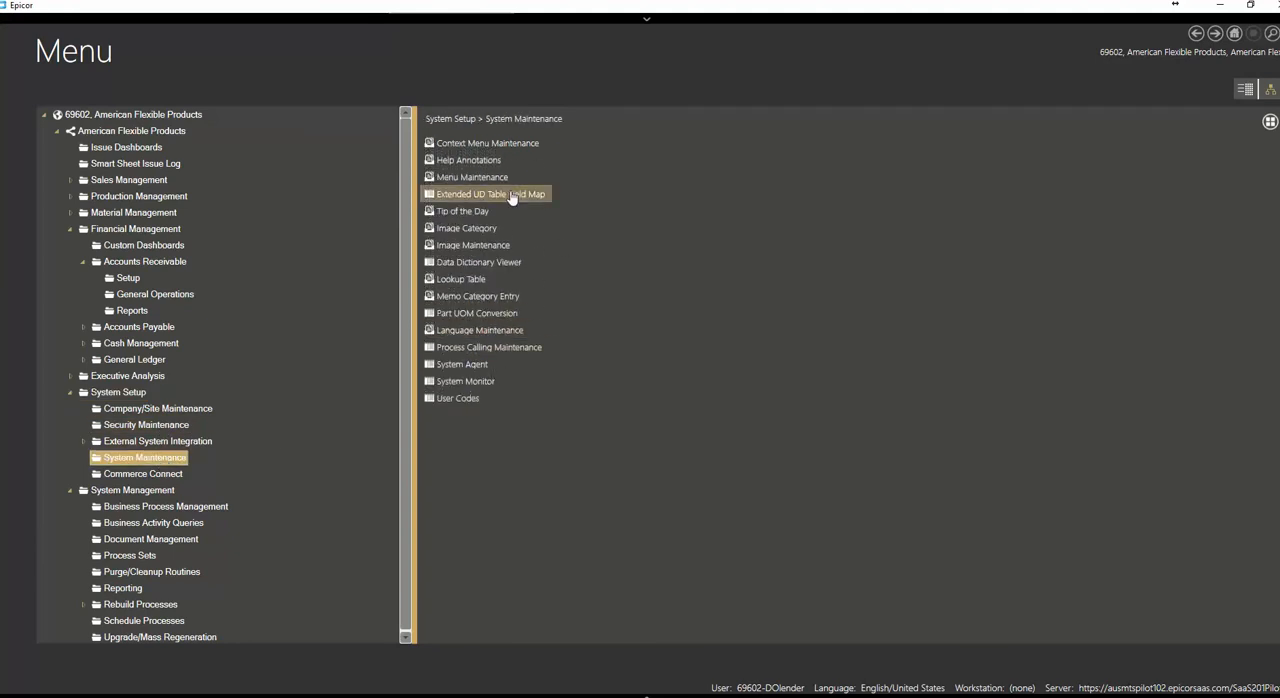
{"action": "left_click", "coordinate": [479, 262]}
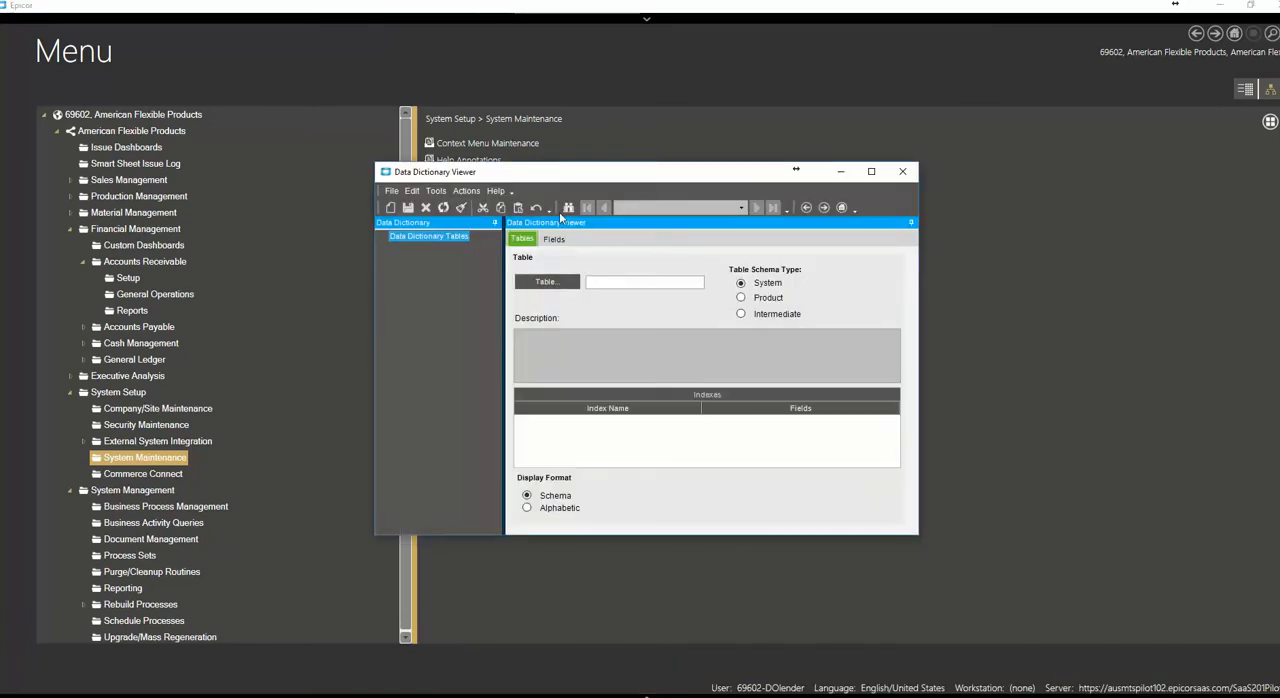
{"action": "left_click", "coordinate": [567, 208]}
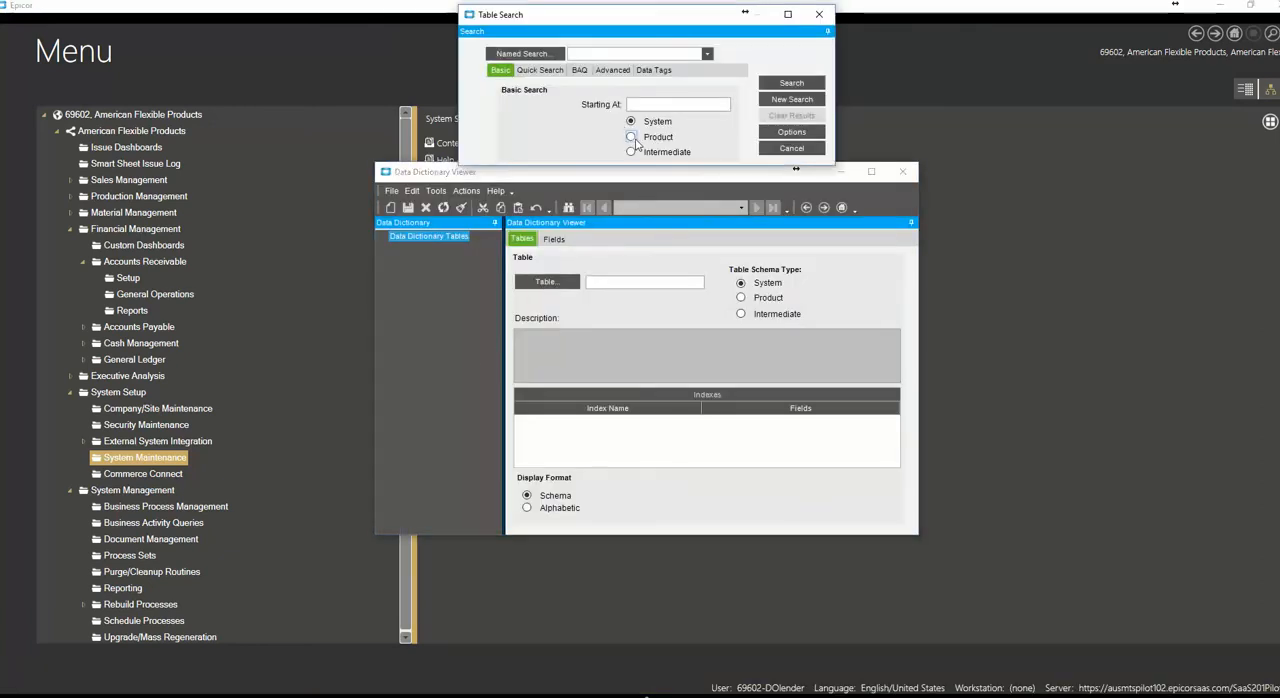
{"action": "left_click", "coordinate": [631, 137]}
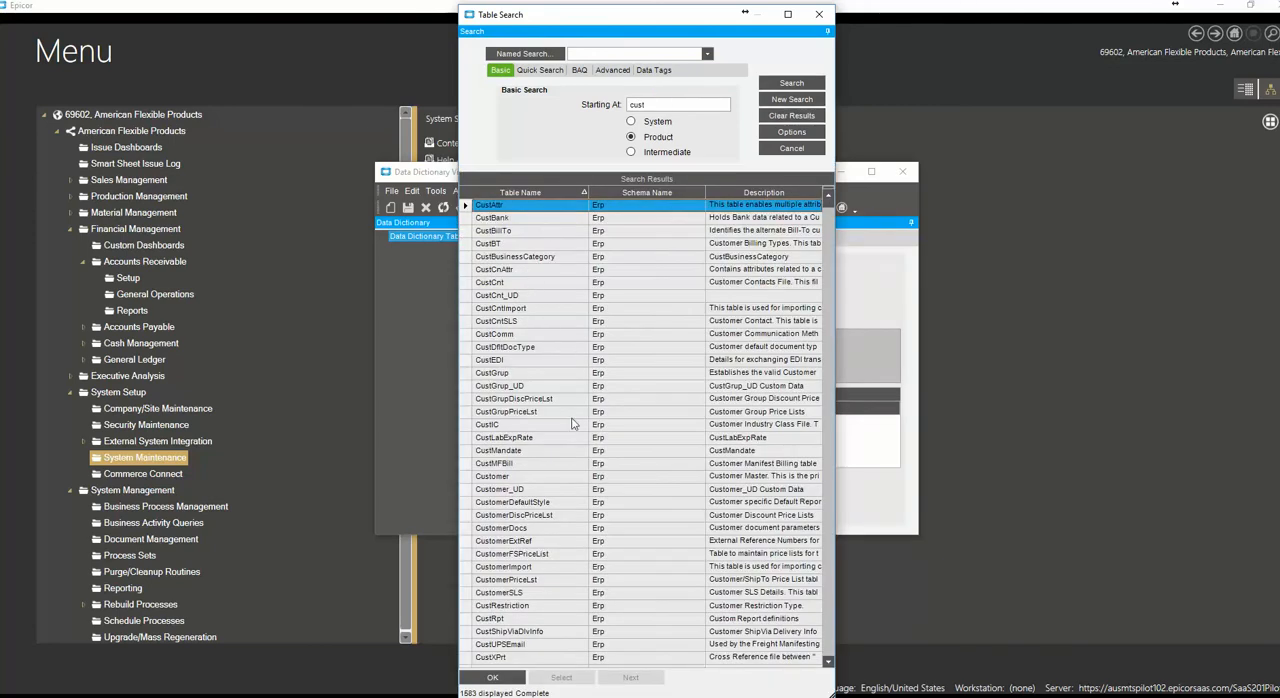
{"action": "left_click", "coordinate": [521, 479]}
{"action": "double_click", "coordinate": [521, 479]}
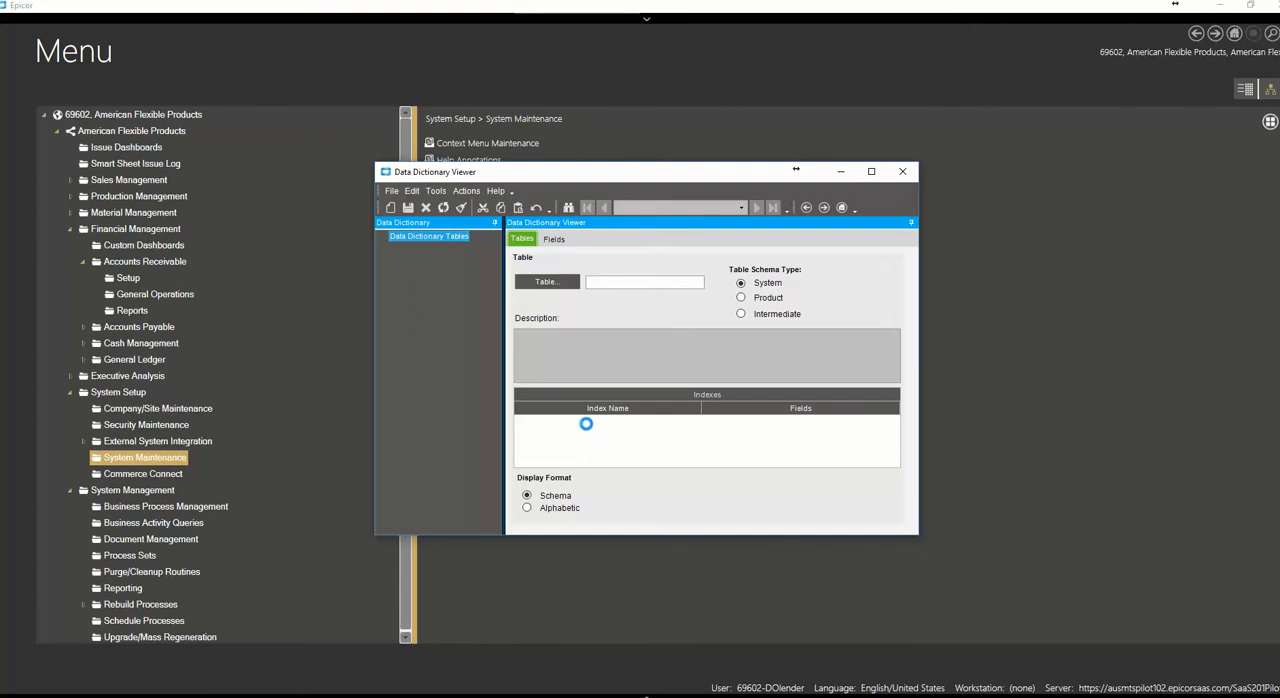
List the Customer table's fields alphabetically and examine the primary contact fields PrimBCon, PrimPCon and PrimSCon, ending on PrimBCon
{"action": "left_click", "coordinate": [528, 508]}
{"action": "left_click_drag", "start_coordinate": [497, 260], "coordinate": [509, 442]}
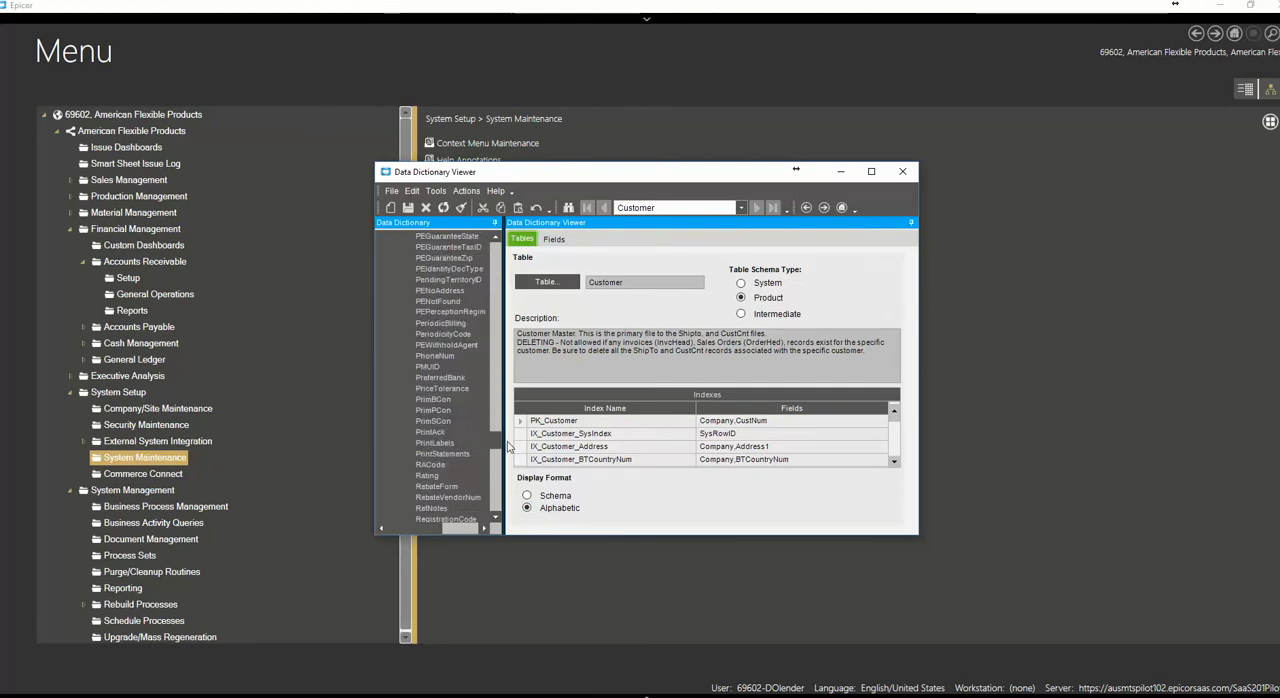
{"action": "left_click", "coordinate": [426, 401]}
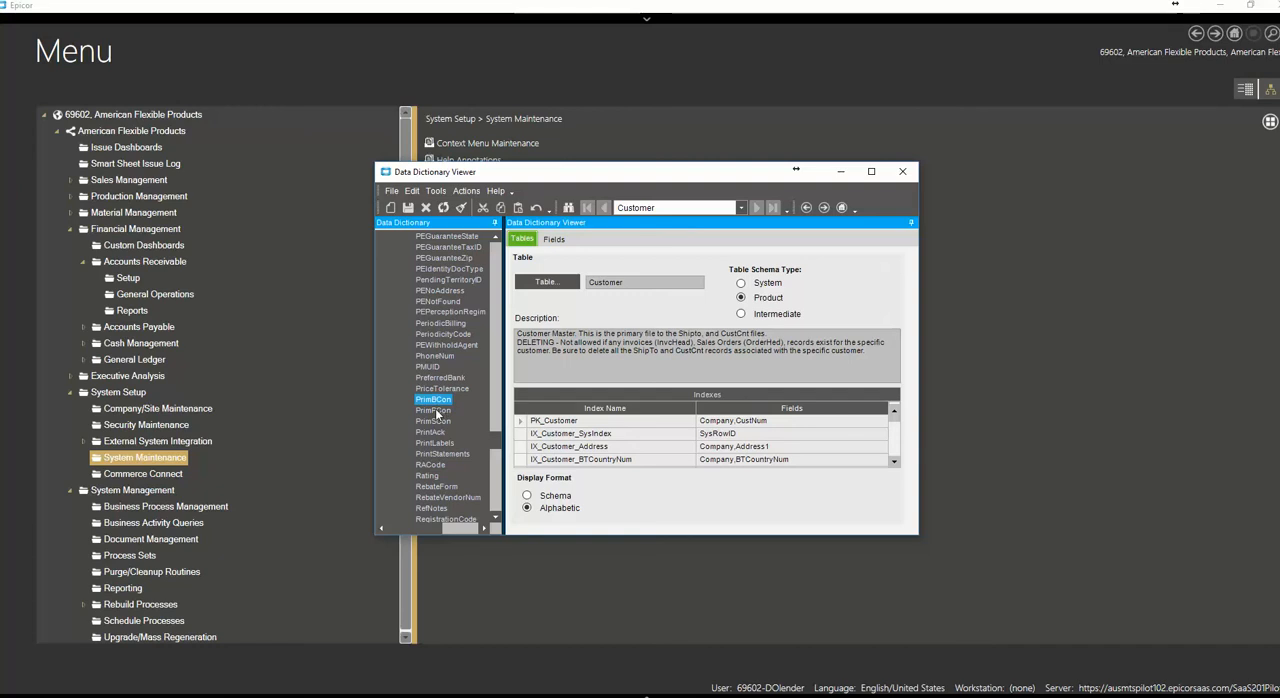
{"action": "left_click", "coordinate": [436, 411]}
{"action": "left_click", "coordinate": [436, 422]}
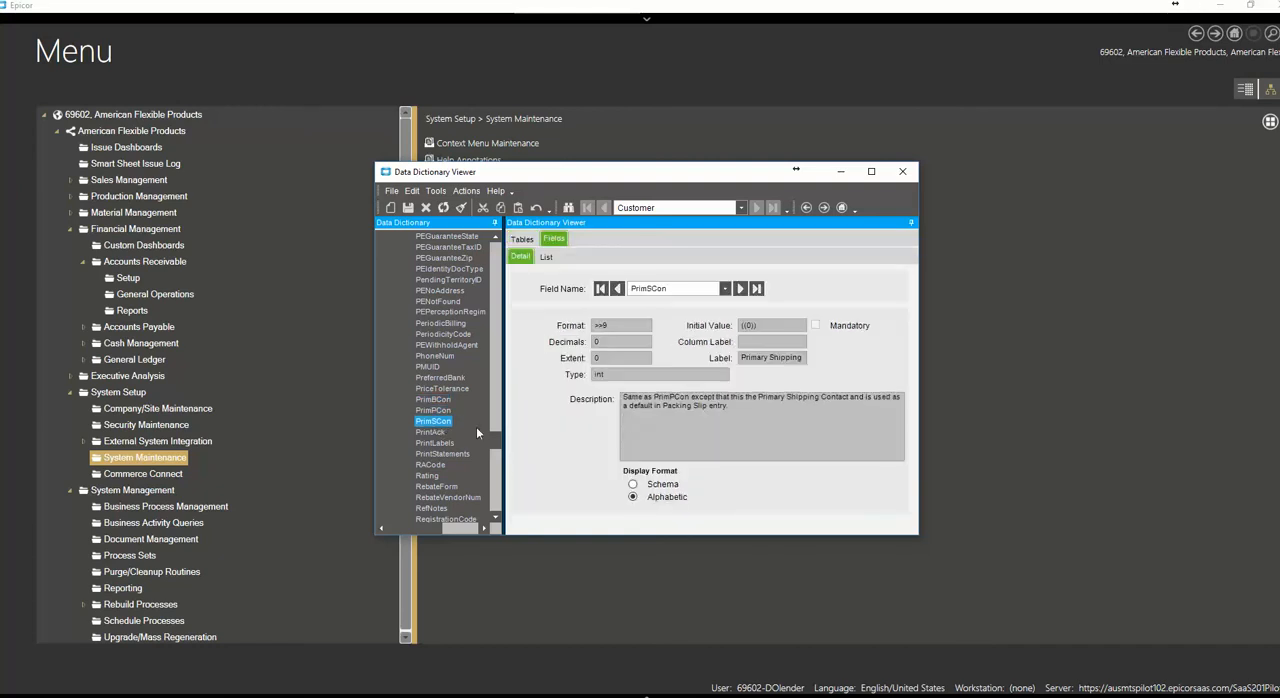
{"action": "left_click", "coordinate": [433, 399]}
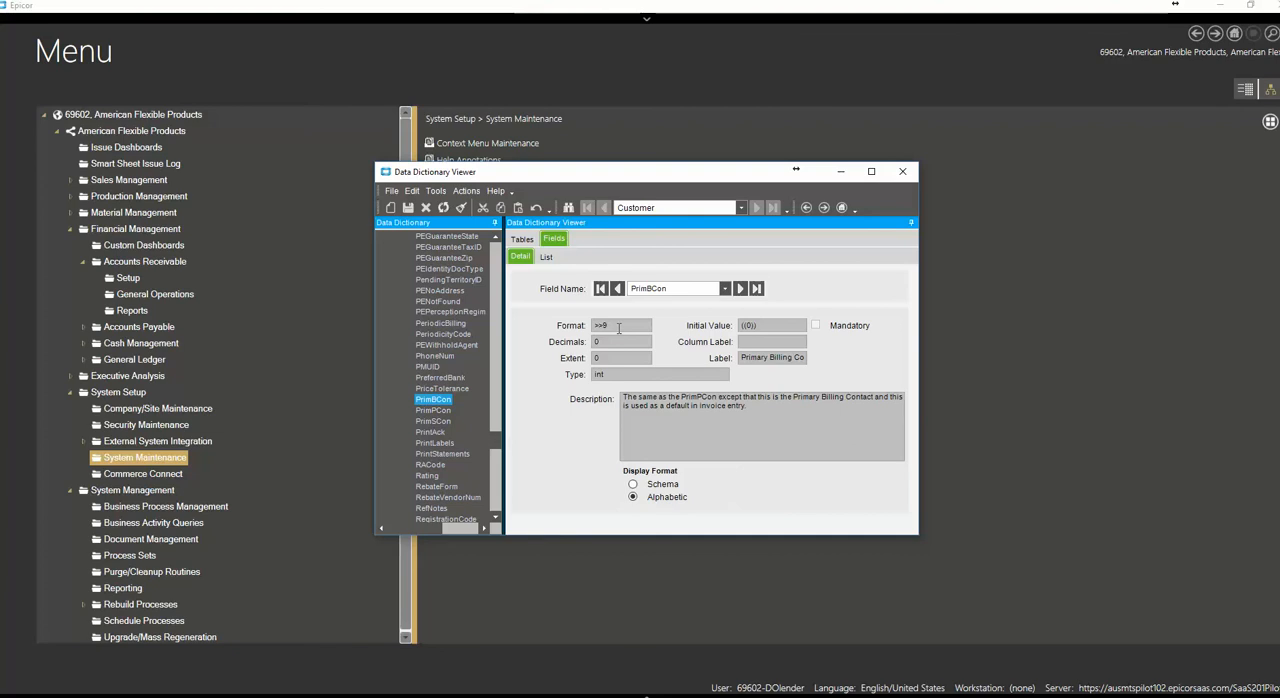
{"action": "left_click_drag", "start_coordinate": [618, 328], "coordinate": [553, 327]}
{"action": "left_click_drag", "start_coordinate": [614, 175], "coordinate": [543, 149]}
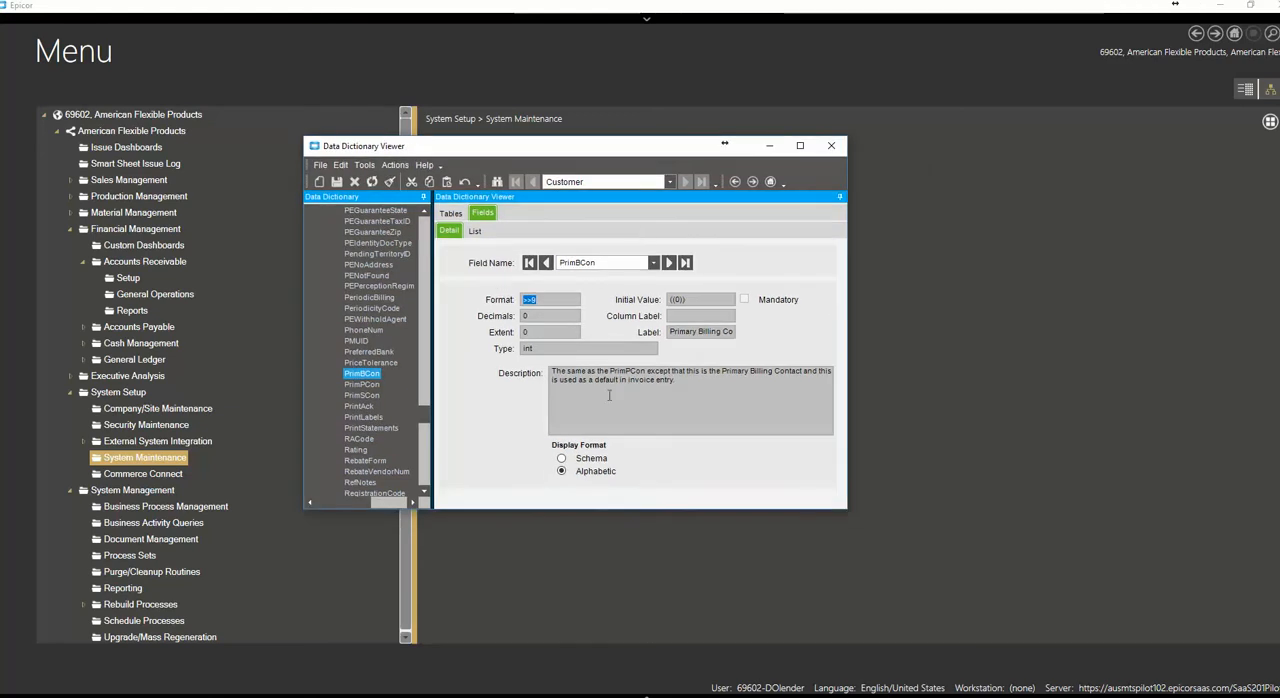
Switch back to the Report Data Definition window and expand the 69602-ARFORM01 definition in its tree
{"action": "left_click", "coordinate": [712, 697]}
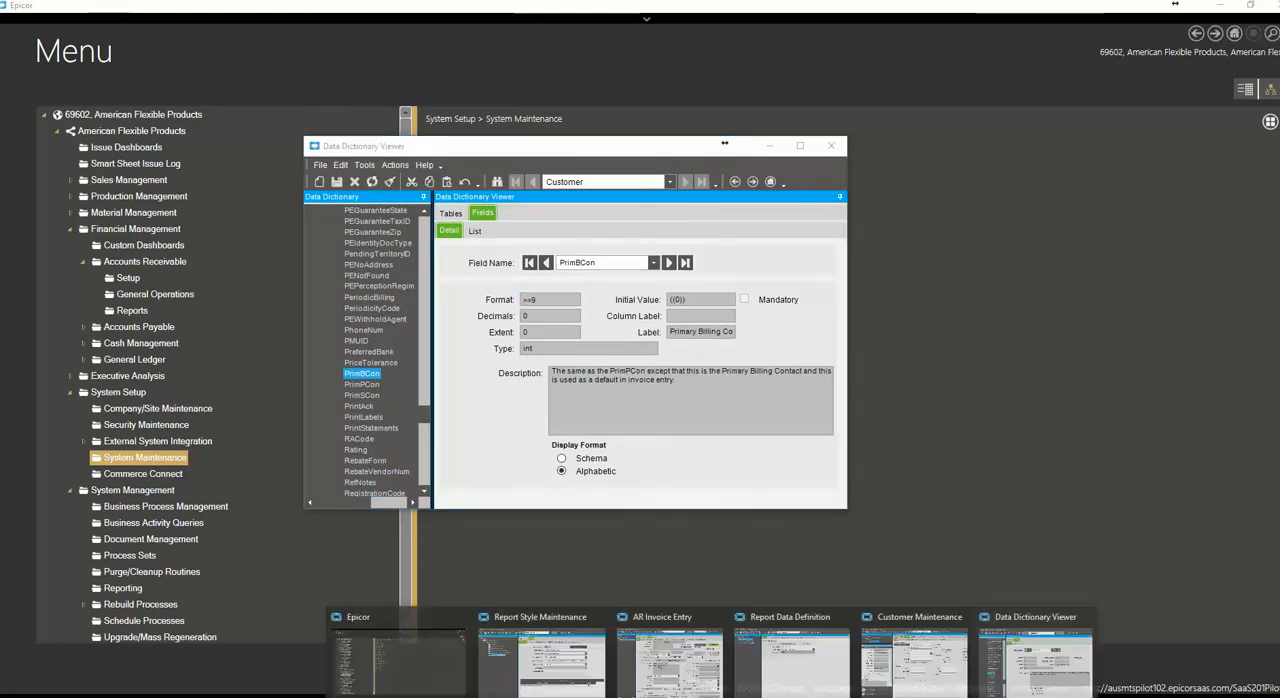
{"action": "mouse_move", "coordinate": [1020, 638]}
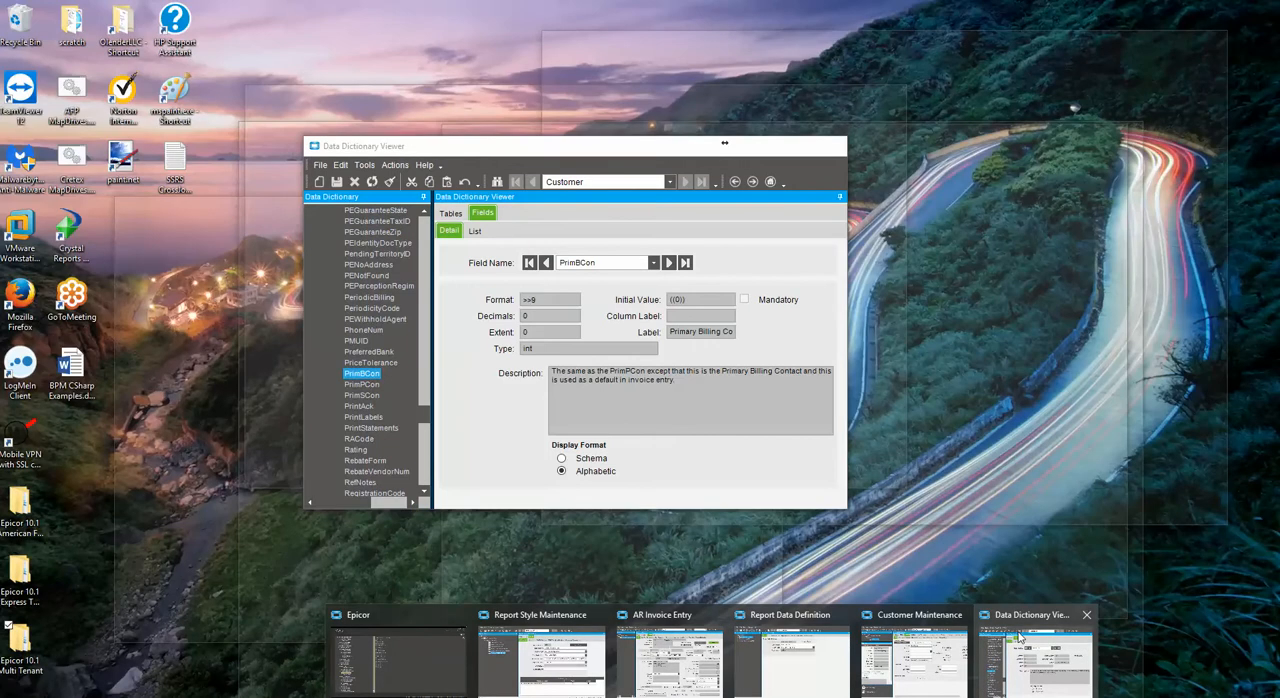
{"action": "left_click", "coordinate": [1010, 620]}
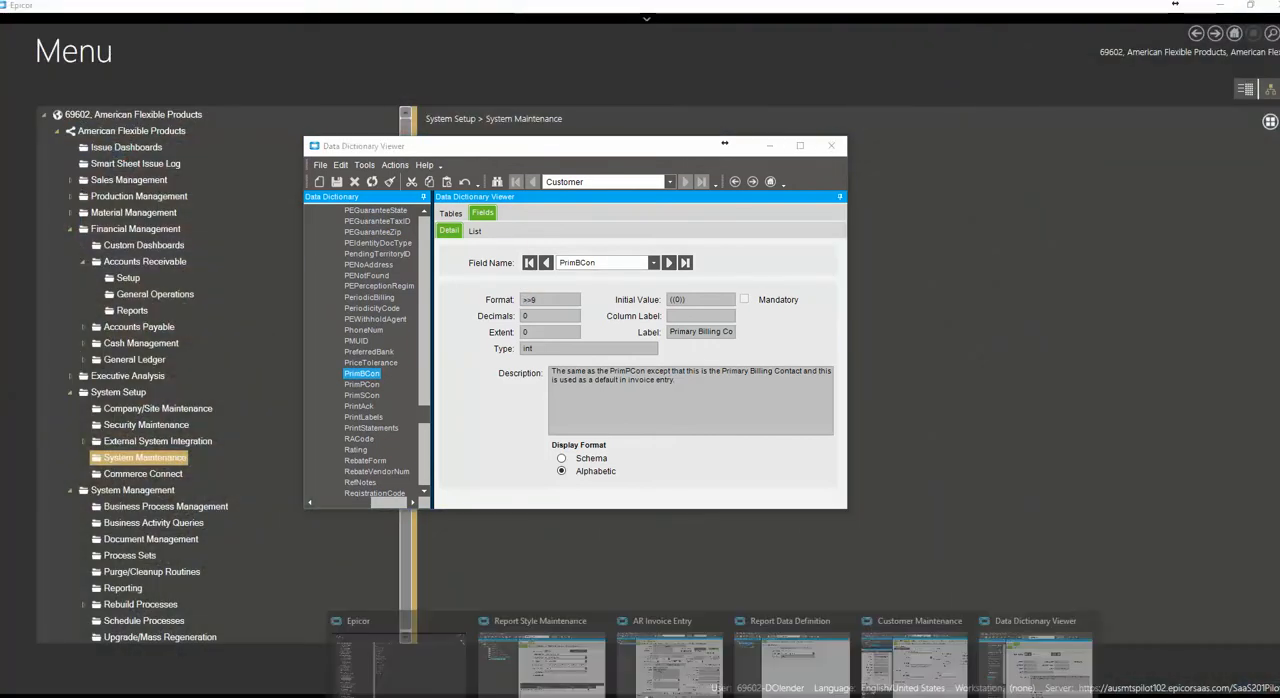
{"action": "mouse_move", "coordinate": [903, 622]}
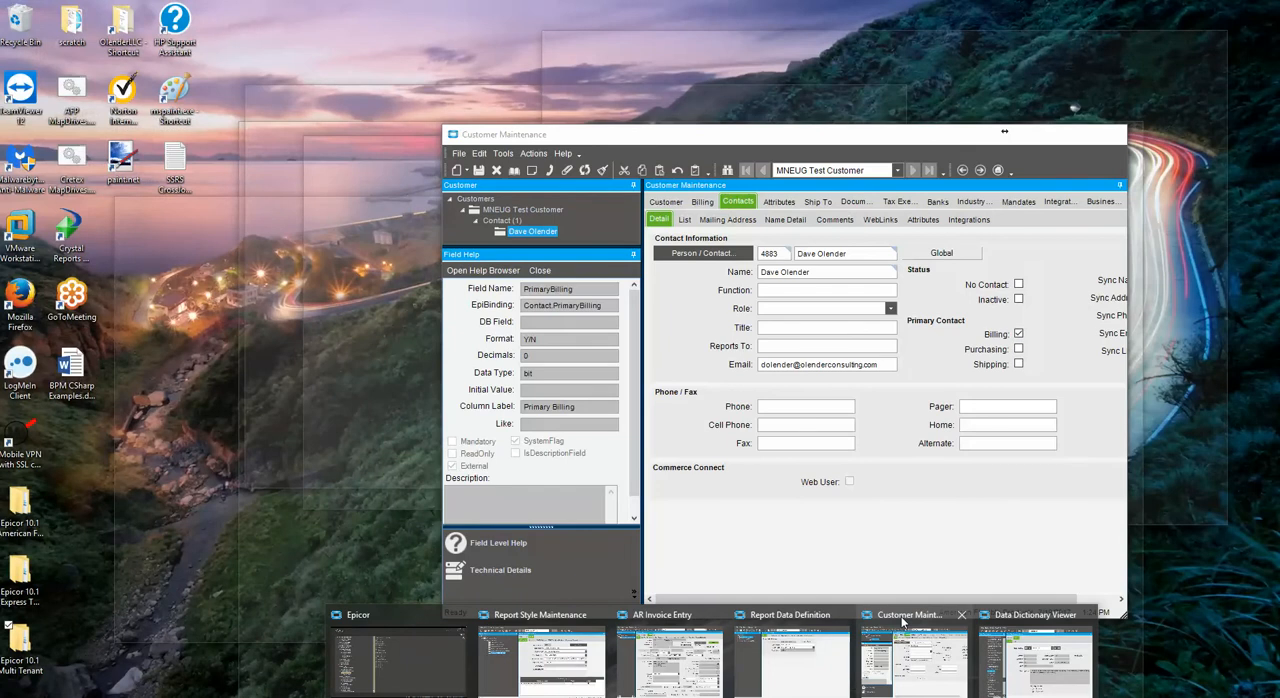
{"action": "mouse_move", "coordinate": [790, 624]}
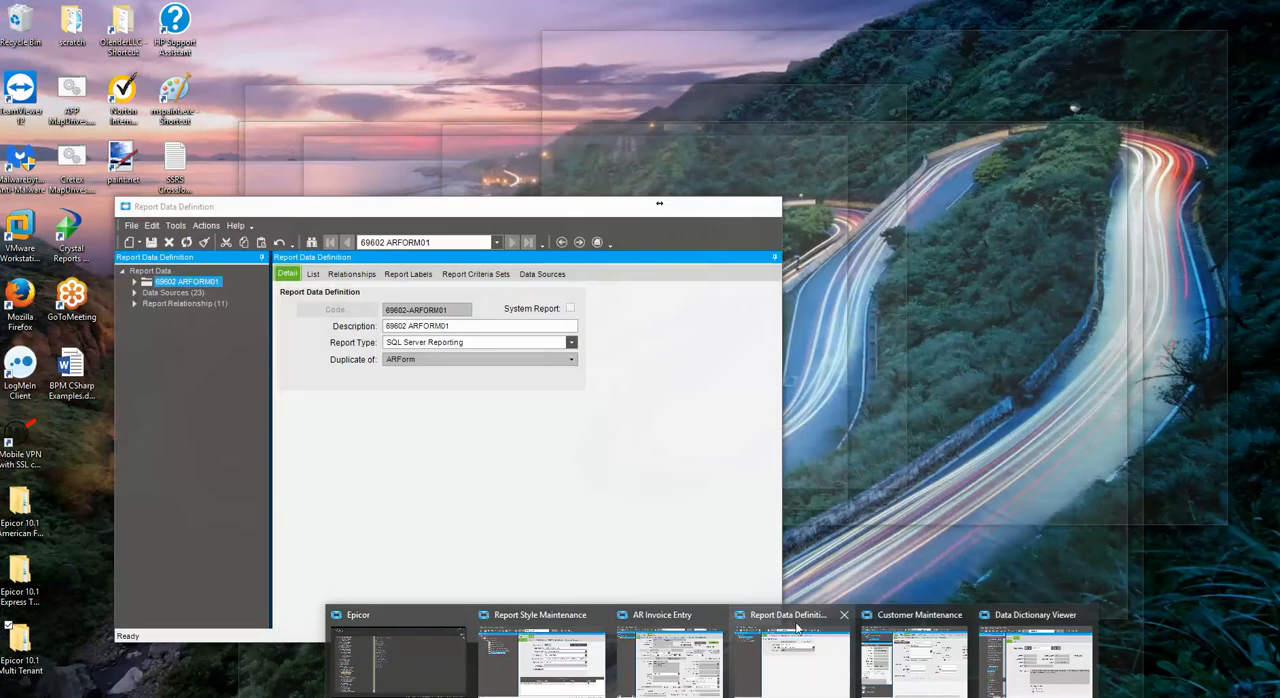
{"action": "left_click", "coordinate": [790, 628]}
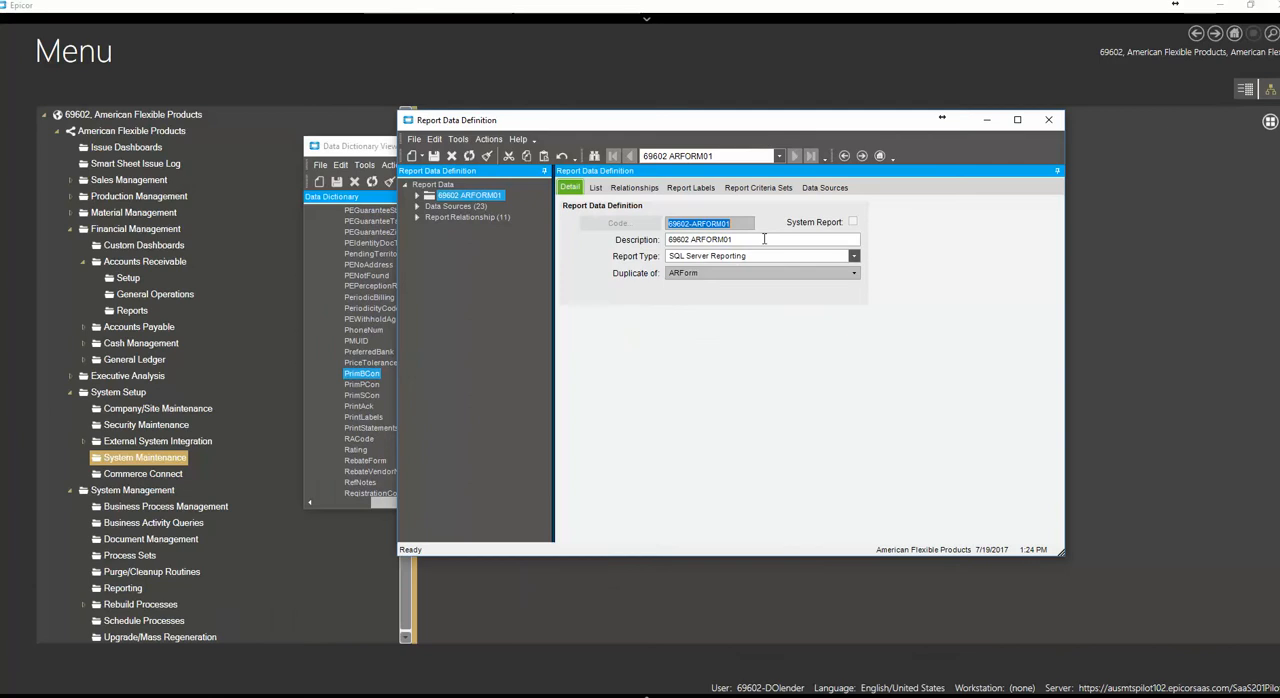
{"action": "left_click", "coordinate": [416, 194]}
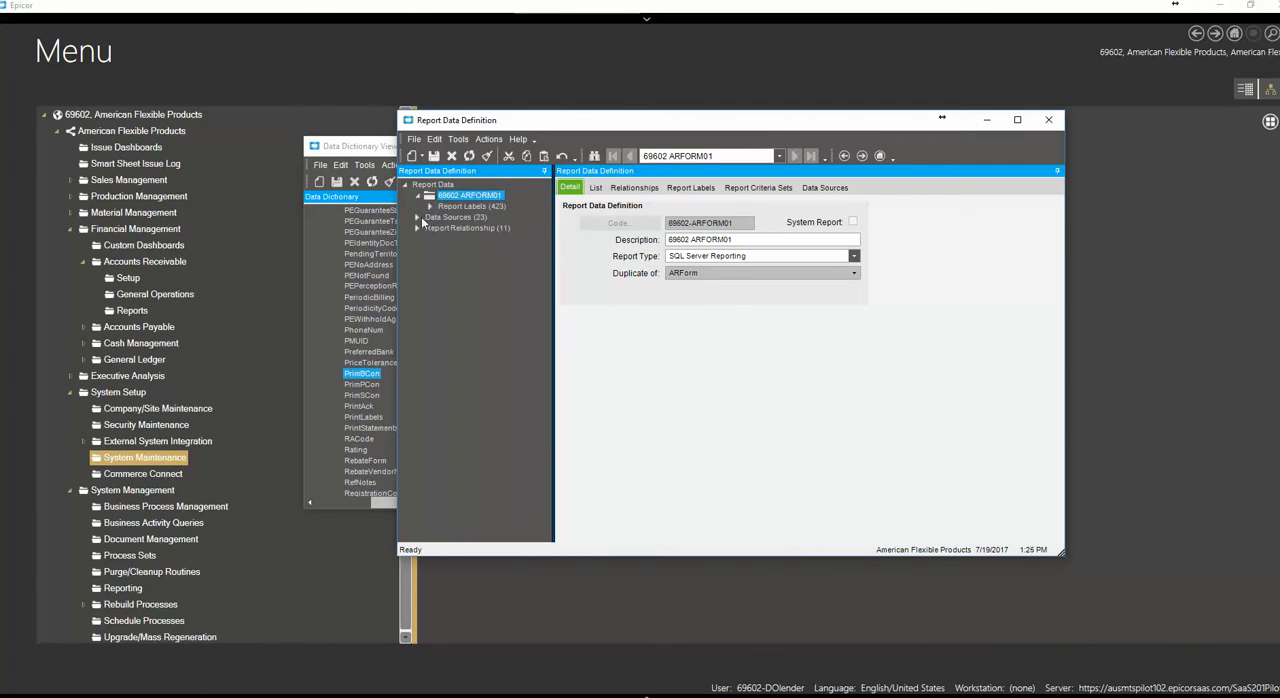
Open the field exclusions of the CustCnt data source, look through its fields, and sort them by ExcludeColumn
{"action": "left_click", "coordinate": [419, 217]}
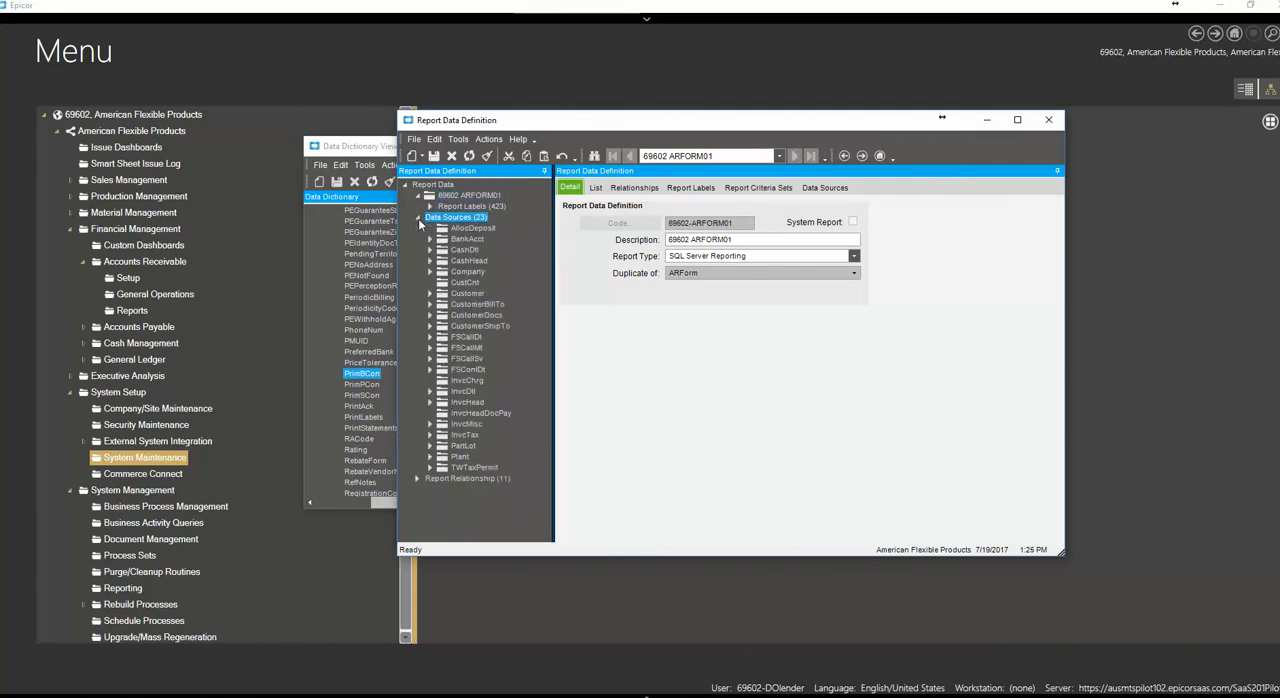
{"action": "left_click", "coordinate": [479, 282]}
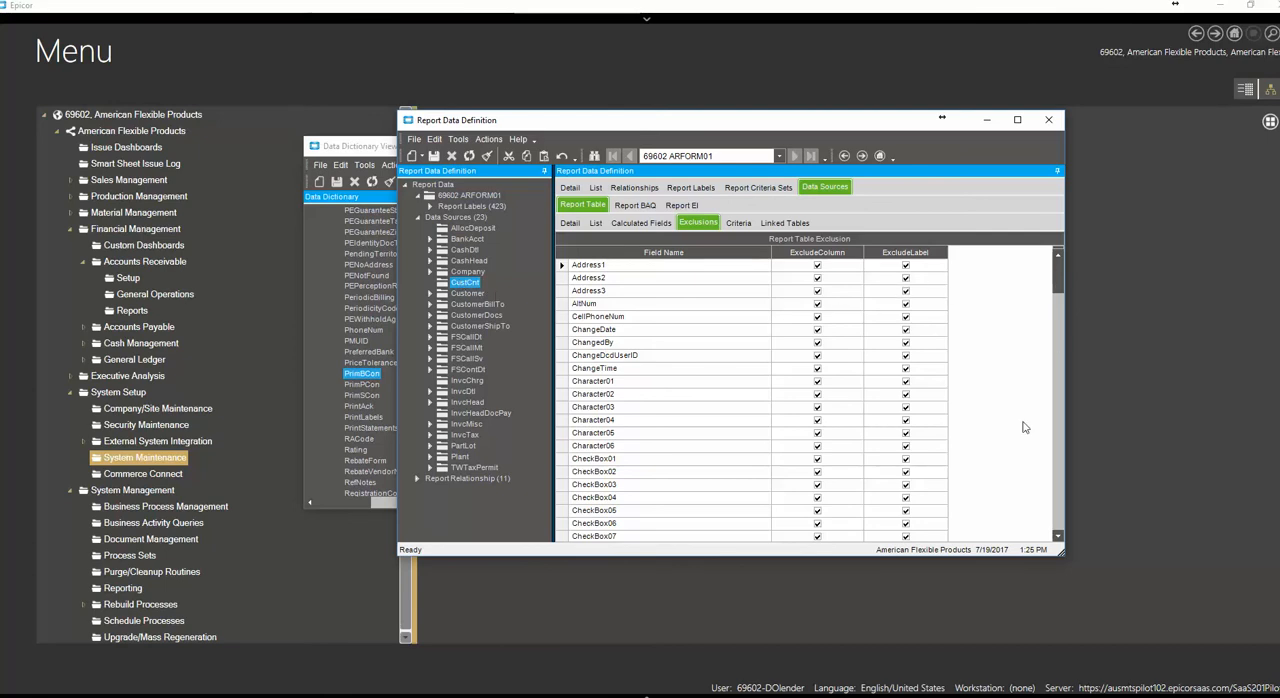
{"action": "left_click", "coordinate": [1058, 517]}
{"action": "left_click", "coordinate": [1058, 517]}
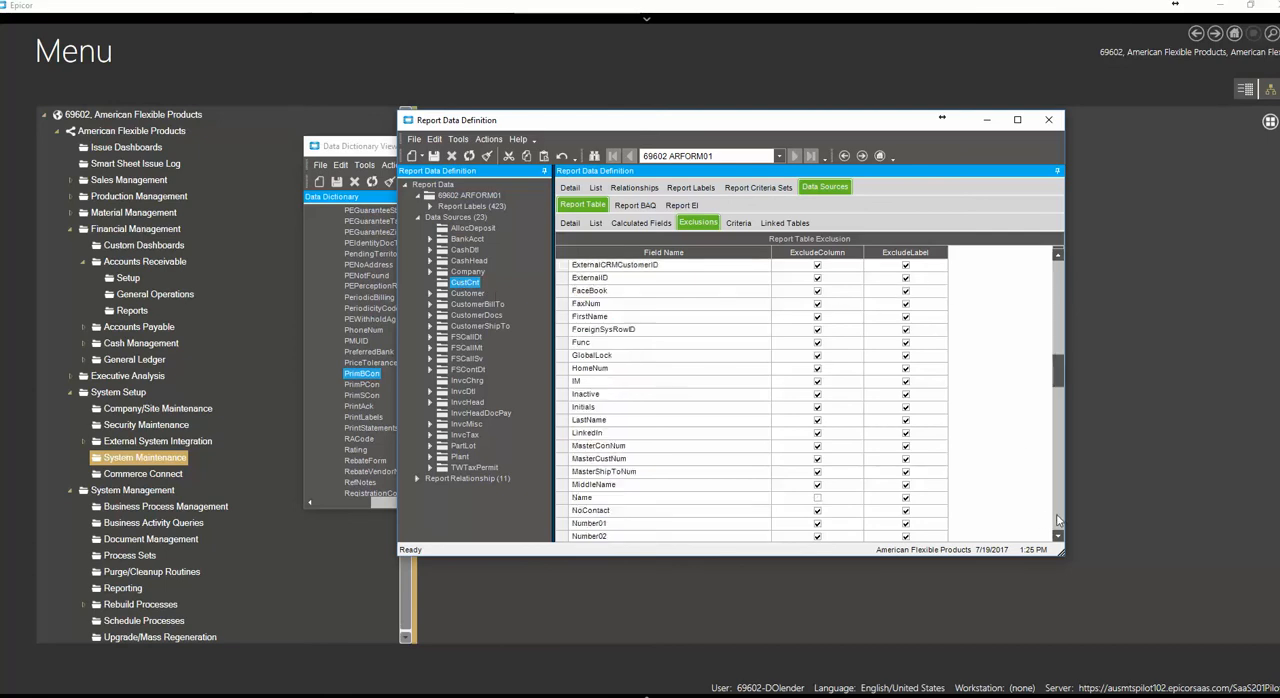
{"action": "left_click", "coordinate": [1058, 517]}
{"action": "left_click", "coordinate": [1058, 517]}
{"action": "left_click", "coordinate": [1059, 266]}
{"action": "left_click", "coordinate": [1059, 266]}
{"action": "left_click", "coordinate": [1059, 265]}
{"action": "left_click", "coordinate": [1059, 265]}
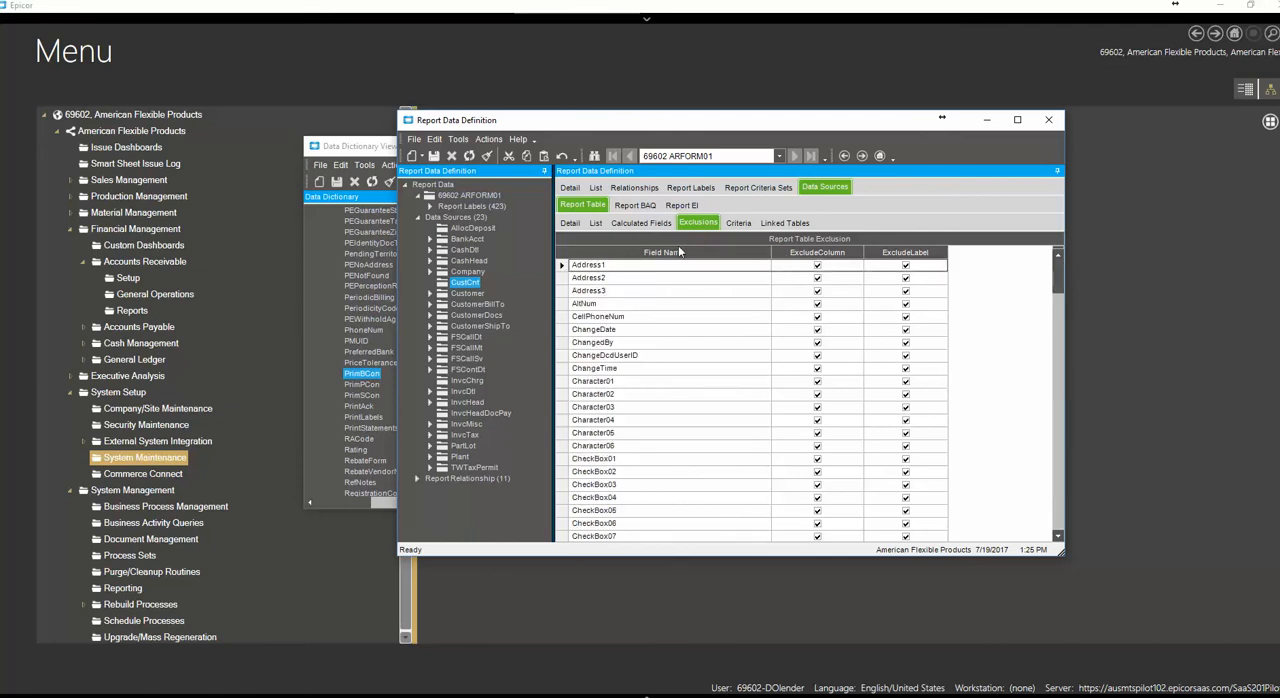
{"action": "left_click", "coordinate": [785, 253]}
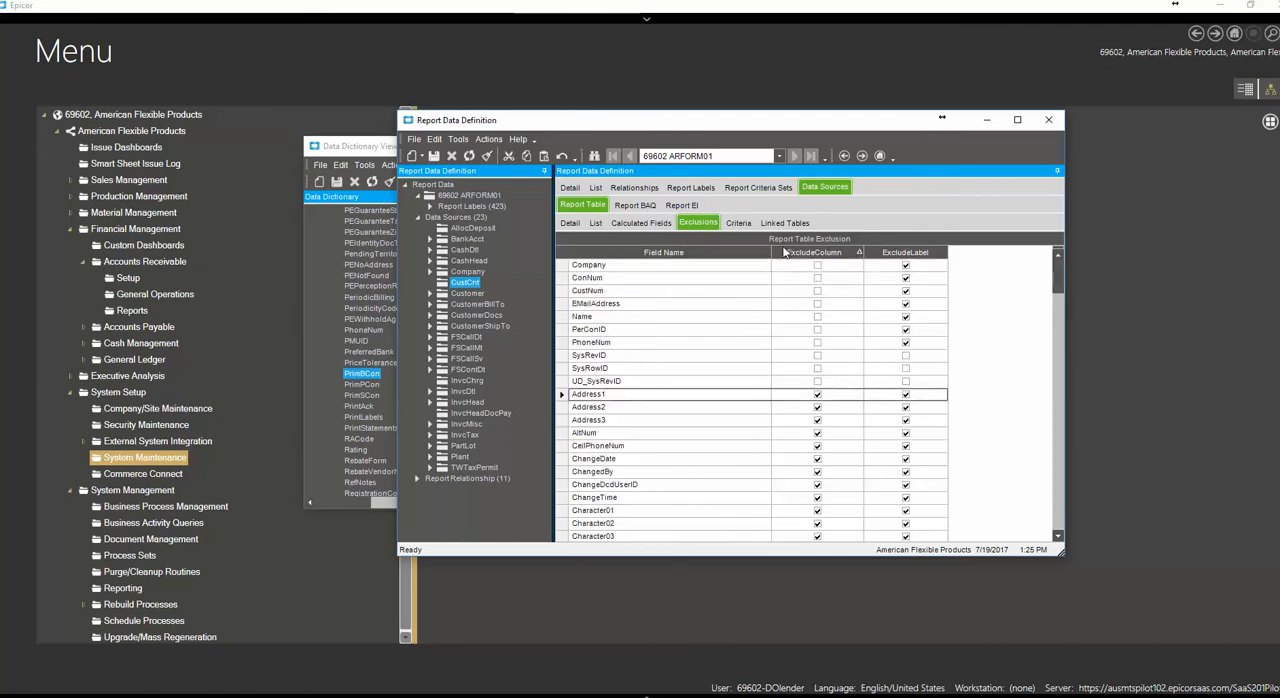
Check the bulk include and exclude actions for columns and labels, and look through the sorted CustCnt field list
{"action": "left_click", "coordinate": [487, 139]}
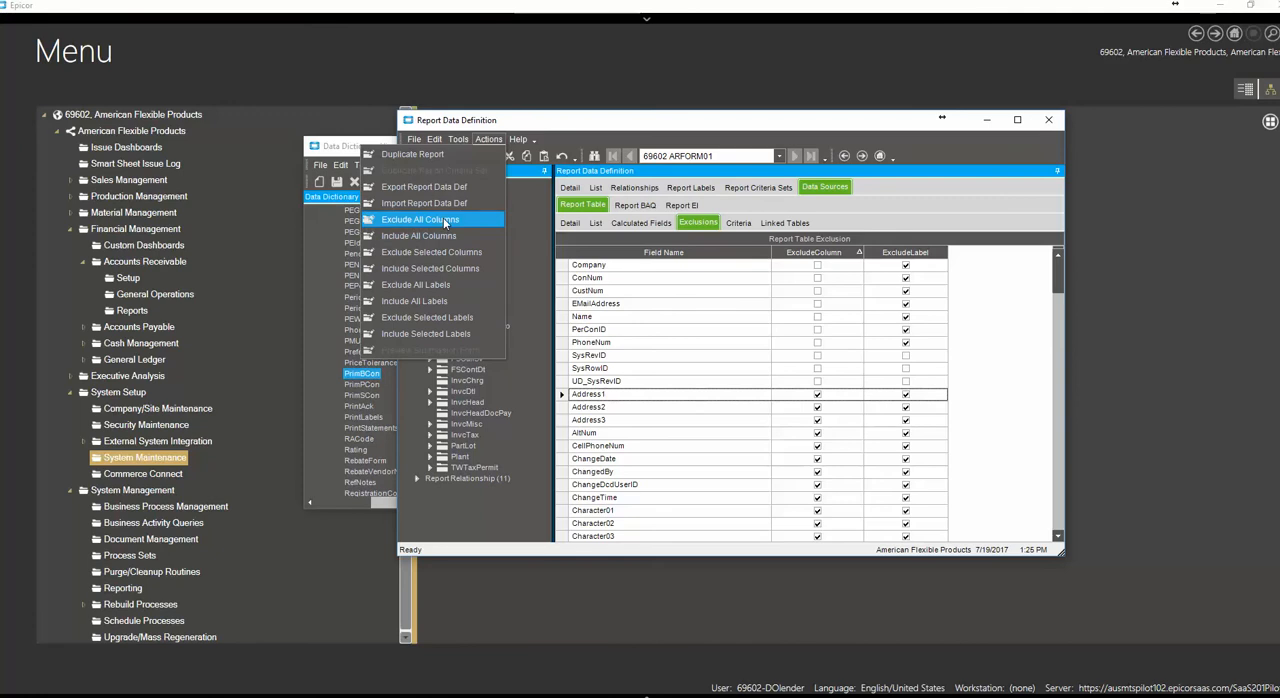
{"action": "left_click", "coordinate": [620, 131]}
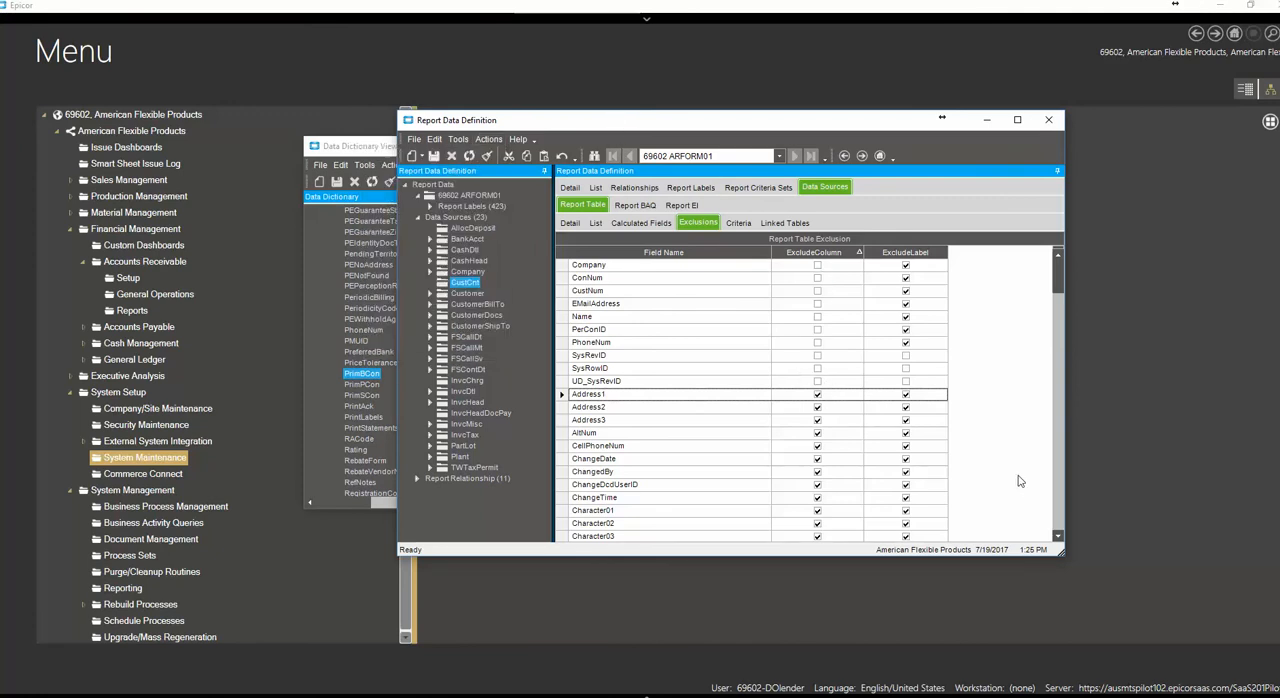
{"action": "left_click", "coordinate": [1058, 524]}
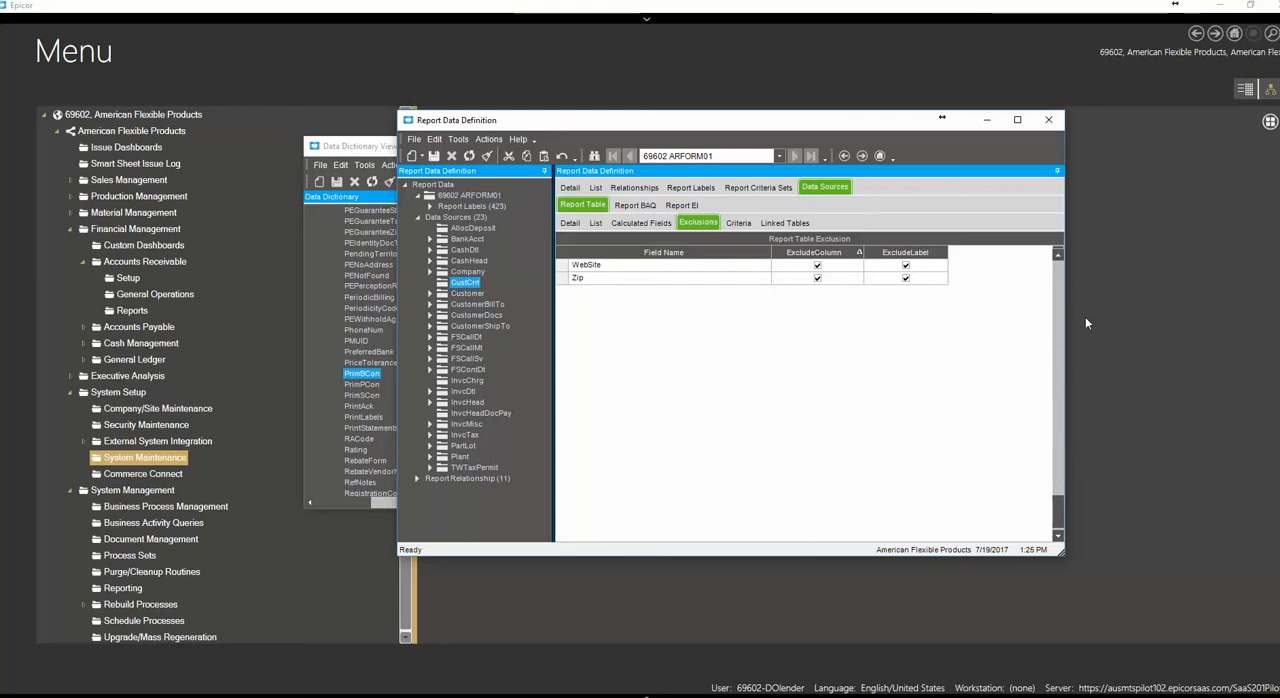
{"action": "left_click", "coordinate": [1058, 272]}
{"action": "left_click", "coordinate": [1058, 272]}
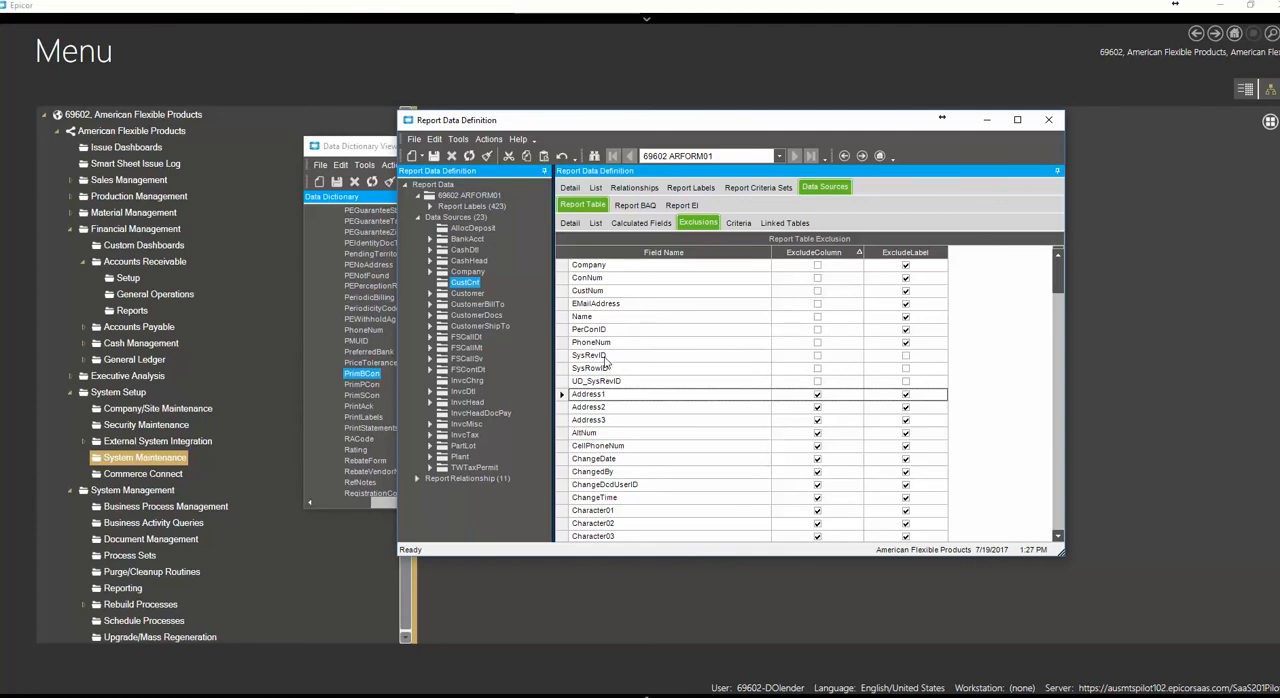
Examine the CustCnt fields with ExcludeColumn cleared: SysRevID through UD_SysRevID, Company through EMailAddress, and Name
{"action": "left_click", "coordinate": [564, 357]}
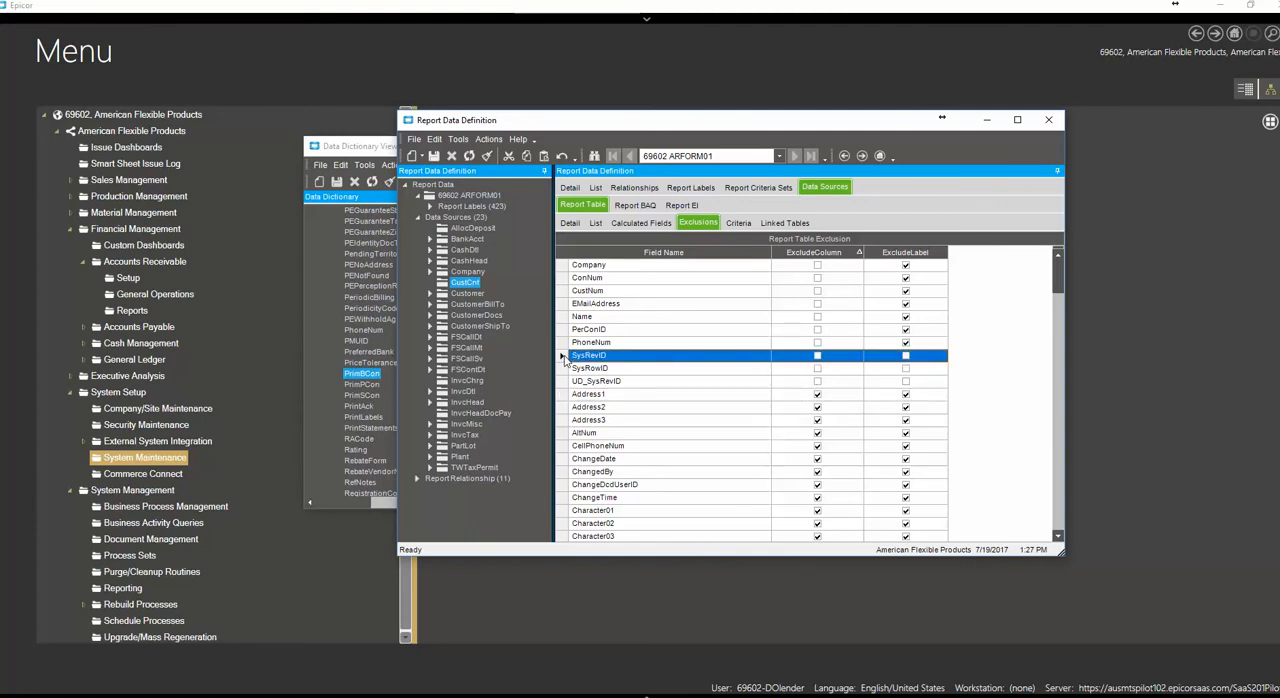
{"action": "left_click", "coordinate": [564, 381], "text": "shift"}
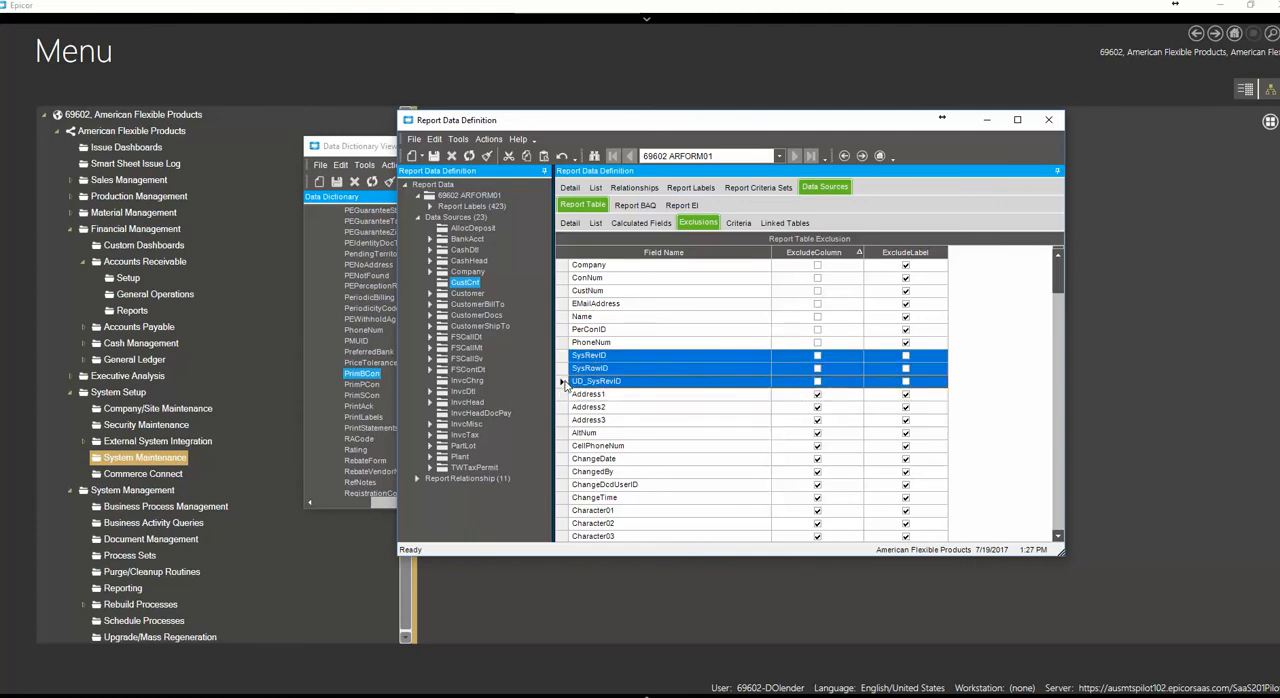
{"action": "left_click", "coordinate": [565, 266]}
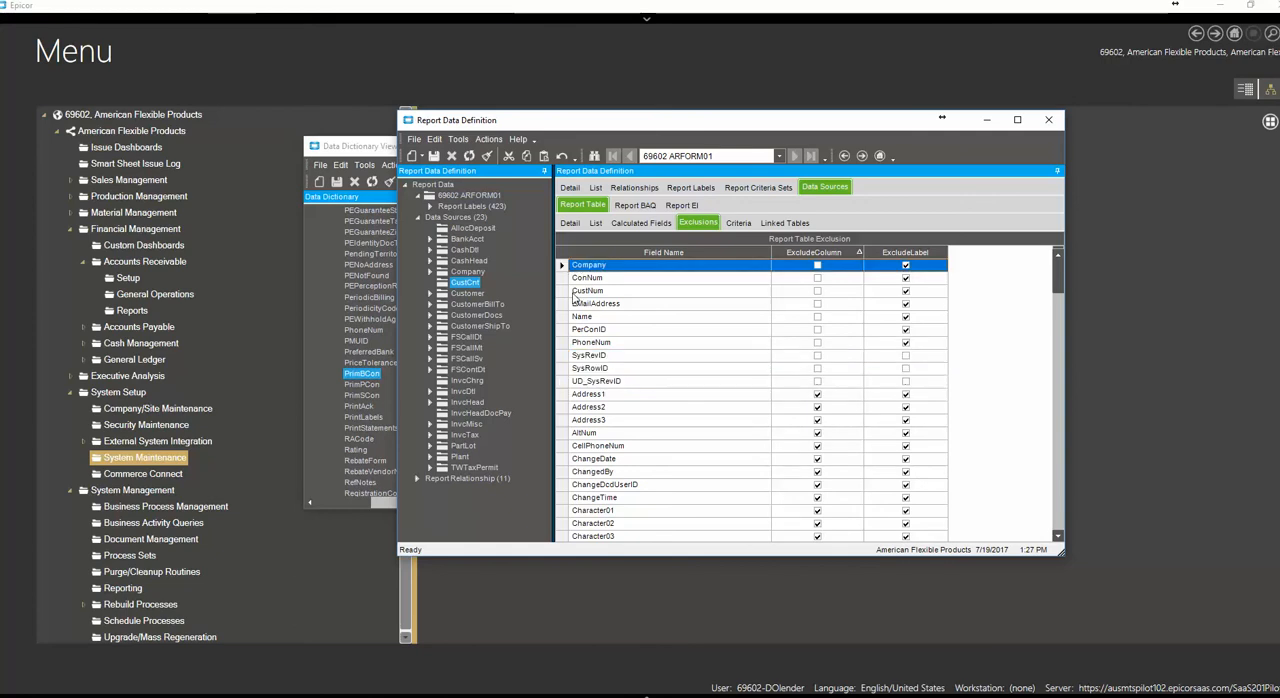
{"action": "left_click", "coordinate": [564, 304], "text": "shift"}
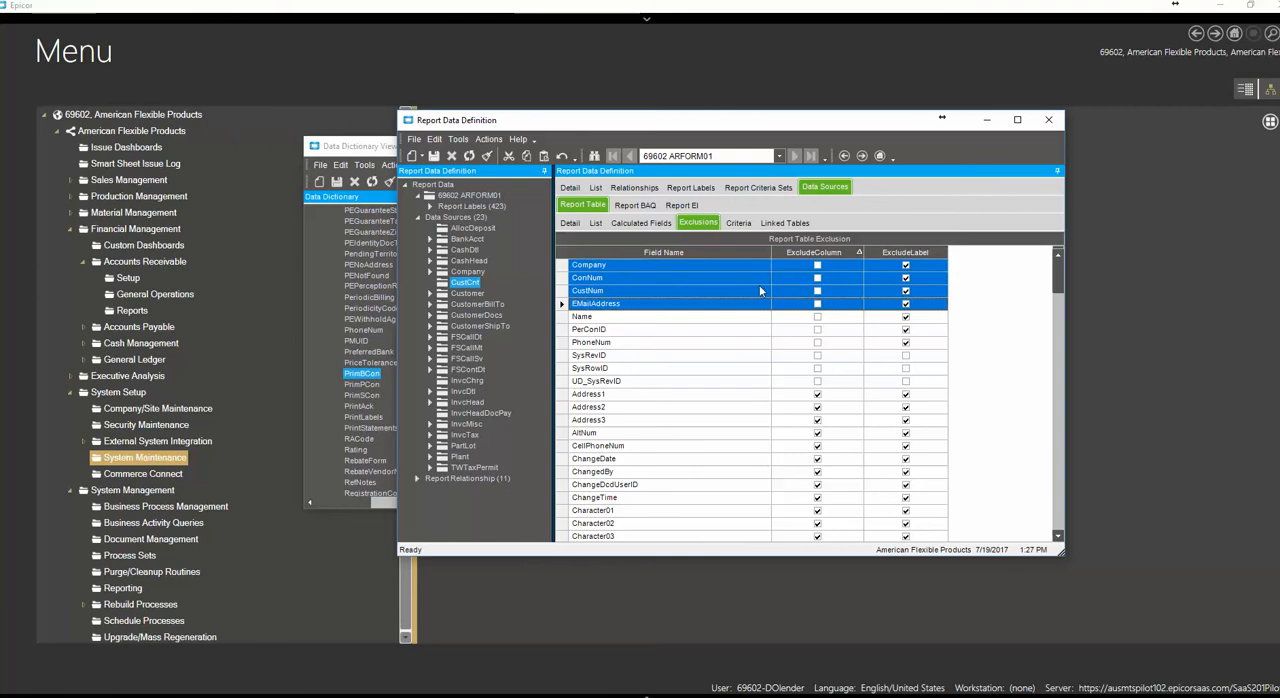
{"action": "left_click", "coordinate": [628, 304]}
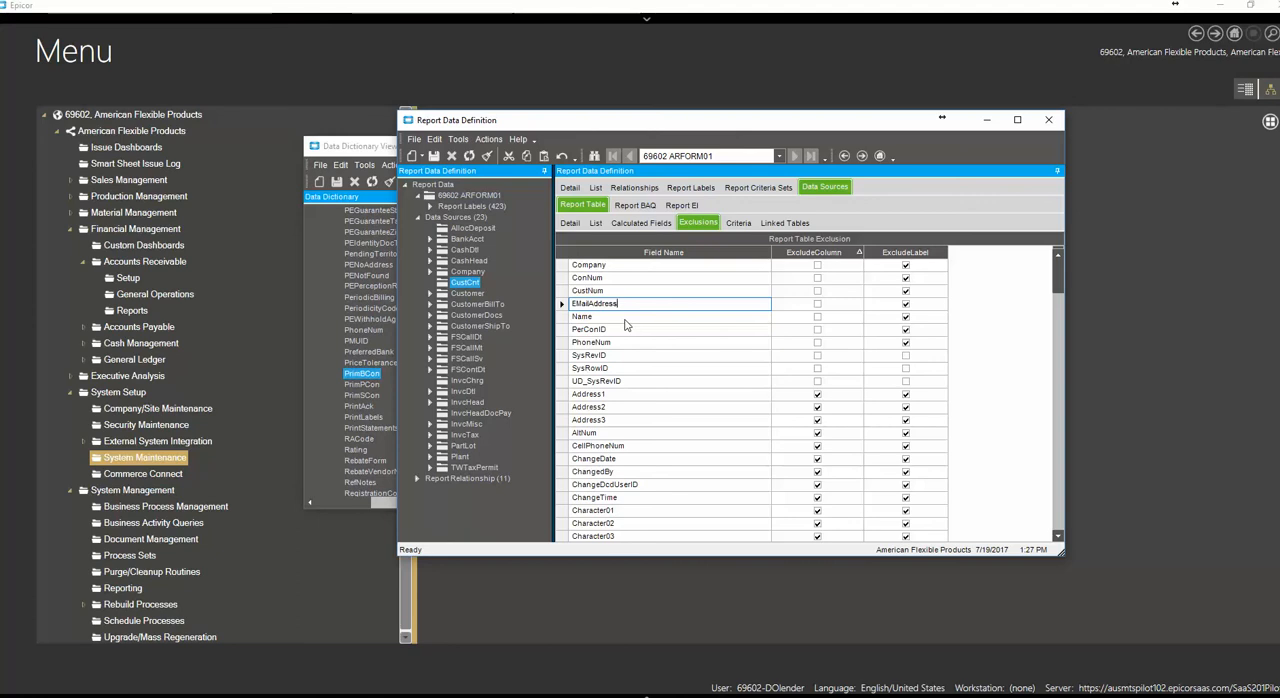
{"action": "left_click", "coordinate": [633, 318]}
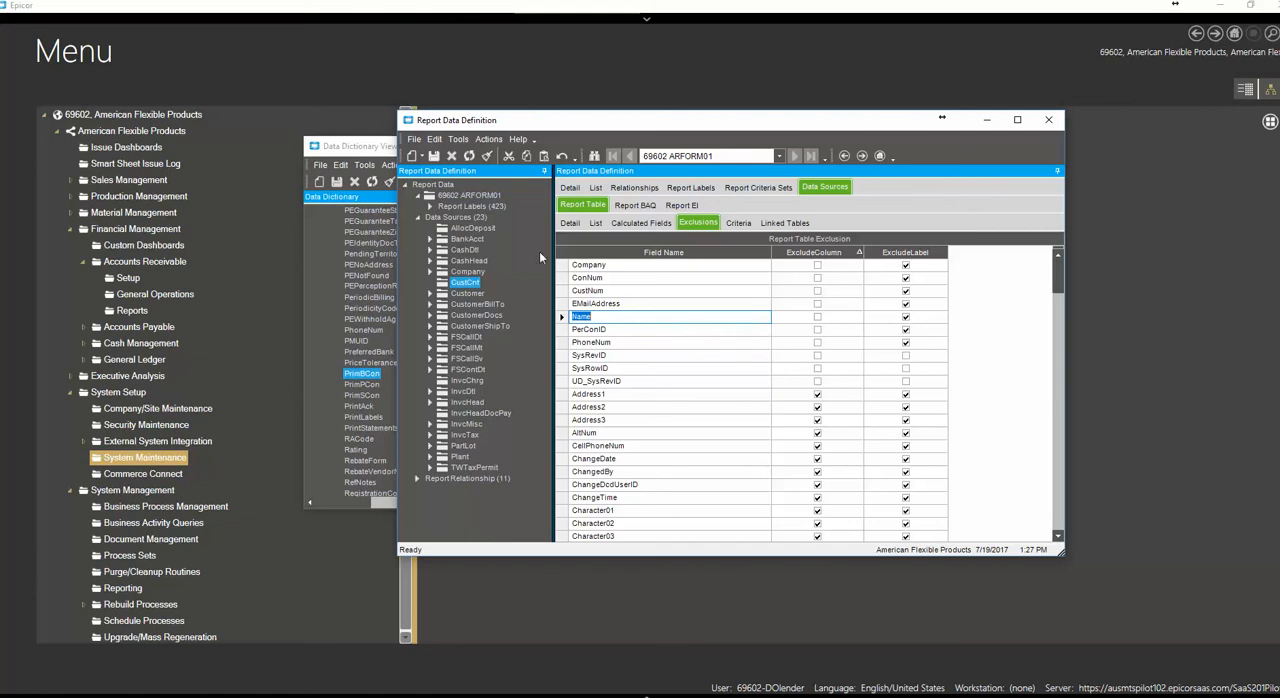
Expand the definition's report relationships and open the details of Customer2CustCnt
{"action": "left_click_drag", "start_coordinate": [525, 124], "coordinate": [507, 102]}
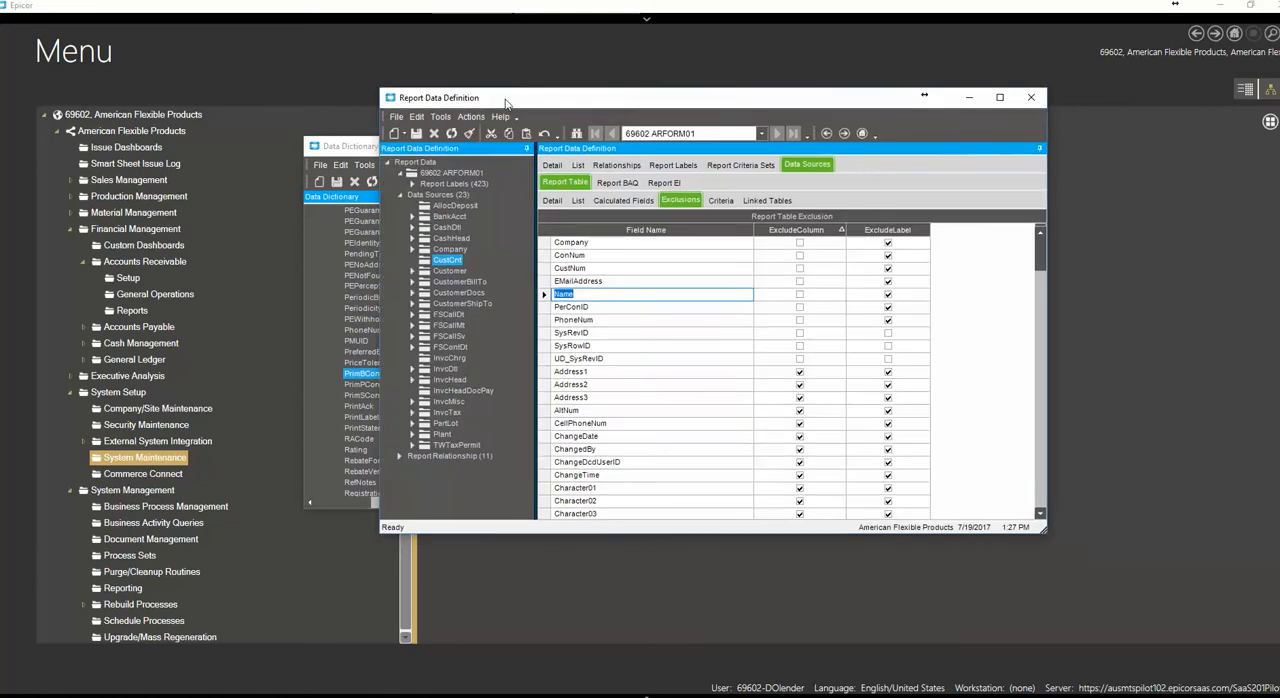
{"action": "left_click", "coordinate": [400, 459]}
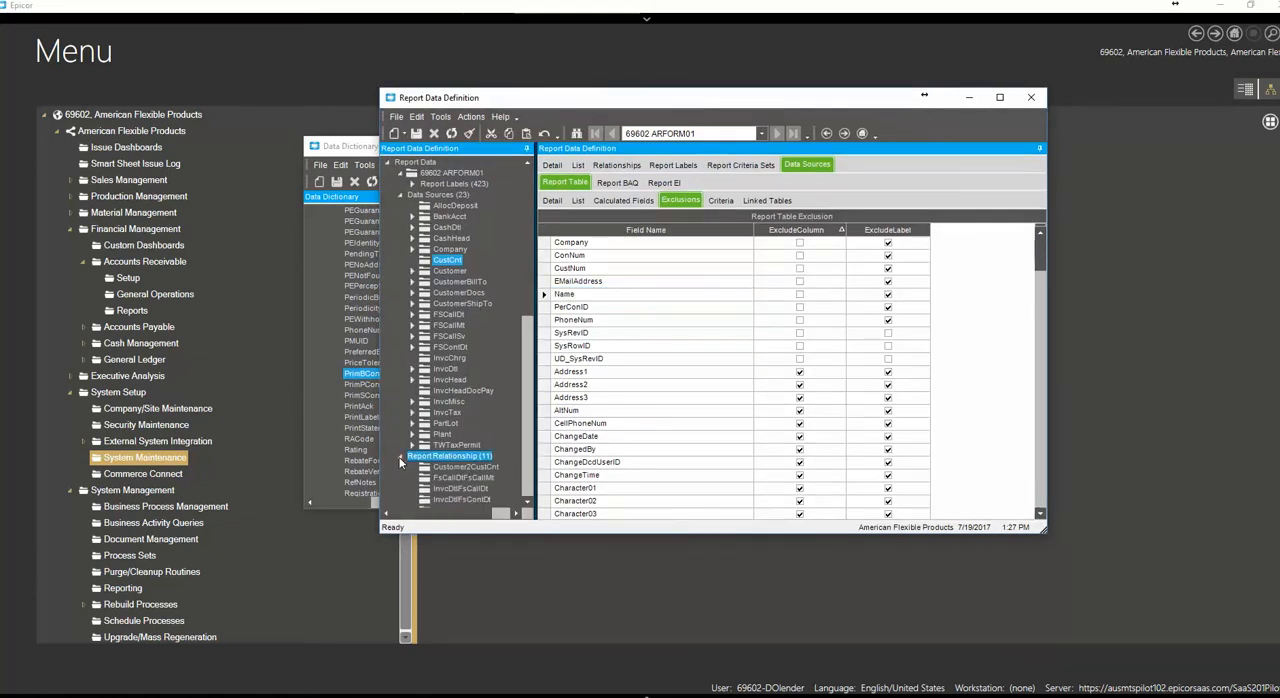
{"action": "left_click", "coordinate": [528, 503]}
{"action": "left_click", "coordinate": [528, 503]}
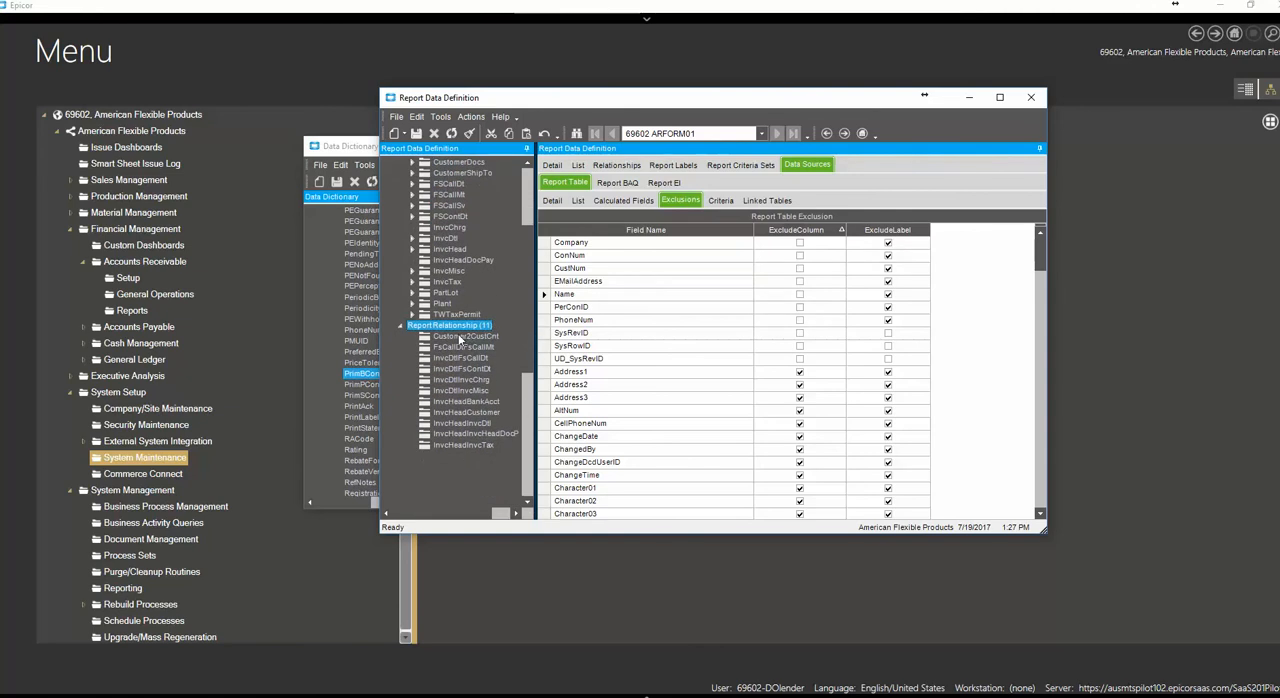
{"action": "left_click", "coordinate": [462, 337]}
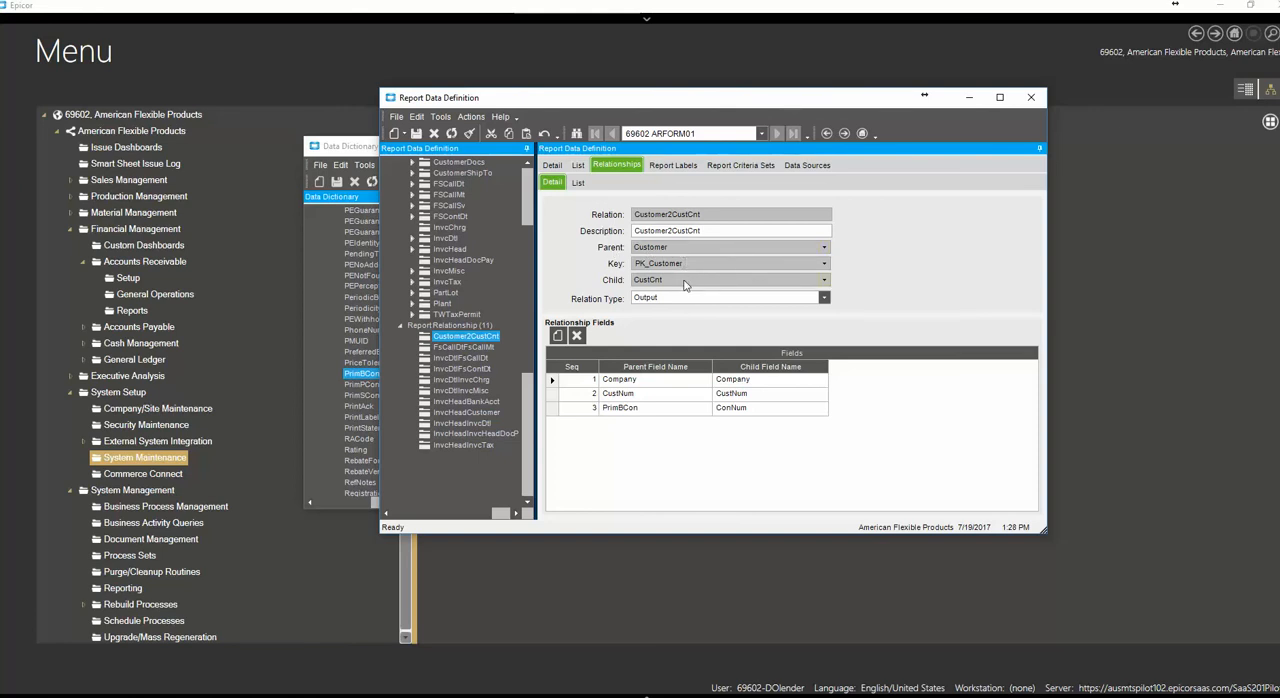
Review the Customer2CustCnt relation types, keeping Output, and examine the Company, CustNum and PrimBCon to ConNum field links
{"action": "left_click", "coordinate": [824, 298]}
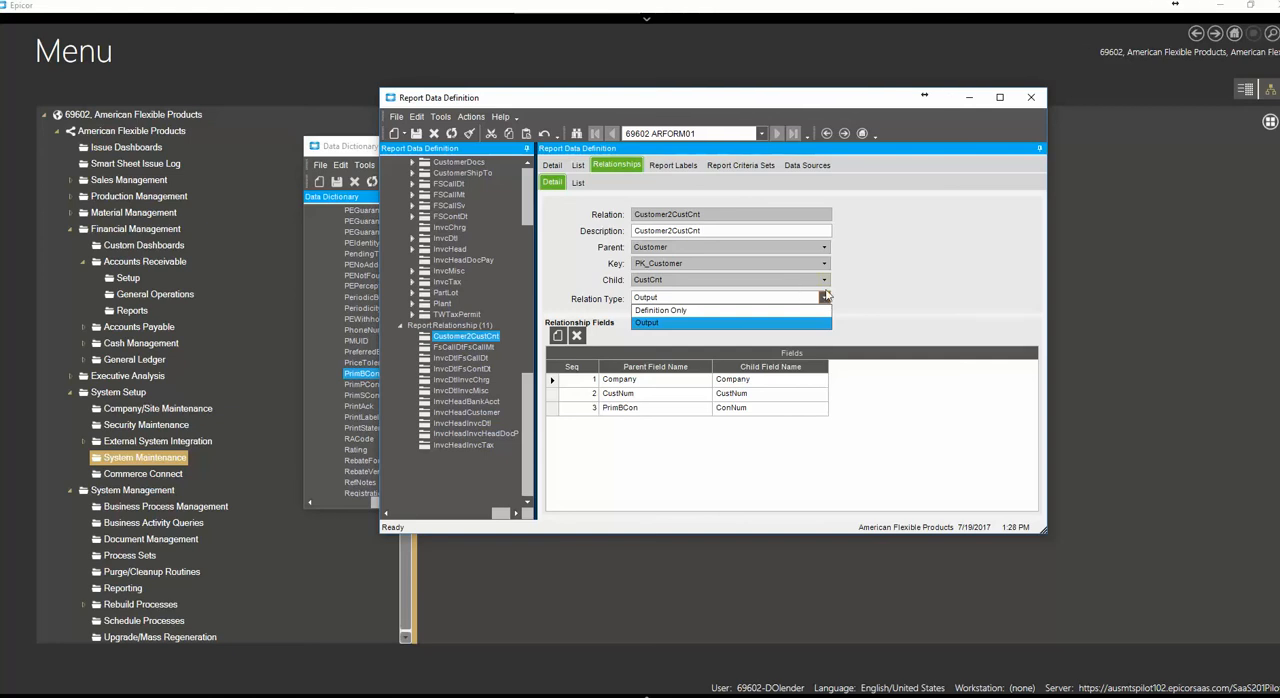
{"action": "left_click", "coordinate": [644, 322]}
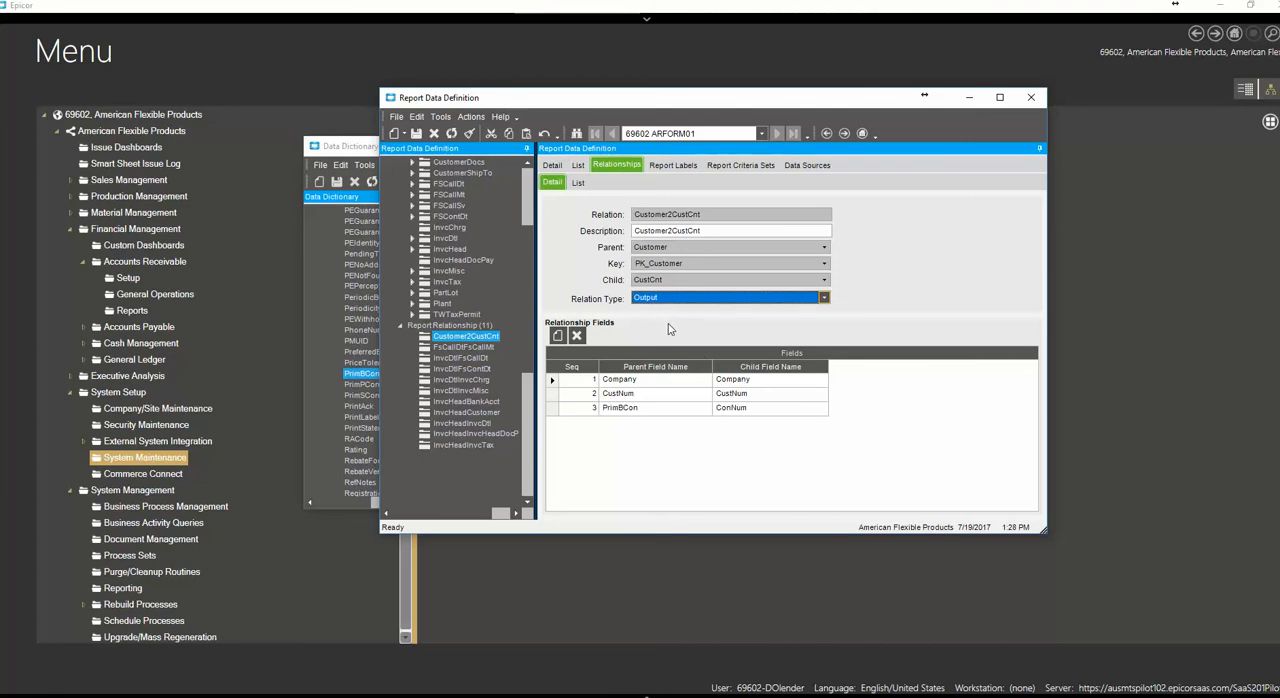
{"action": "left_click", "coordinate": [552, 381]}
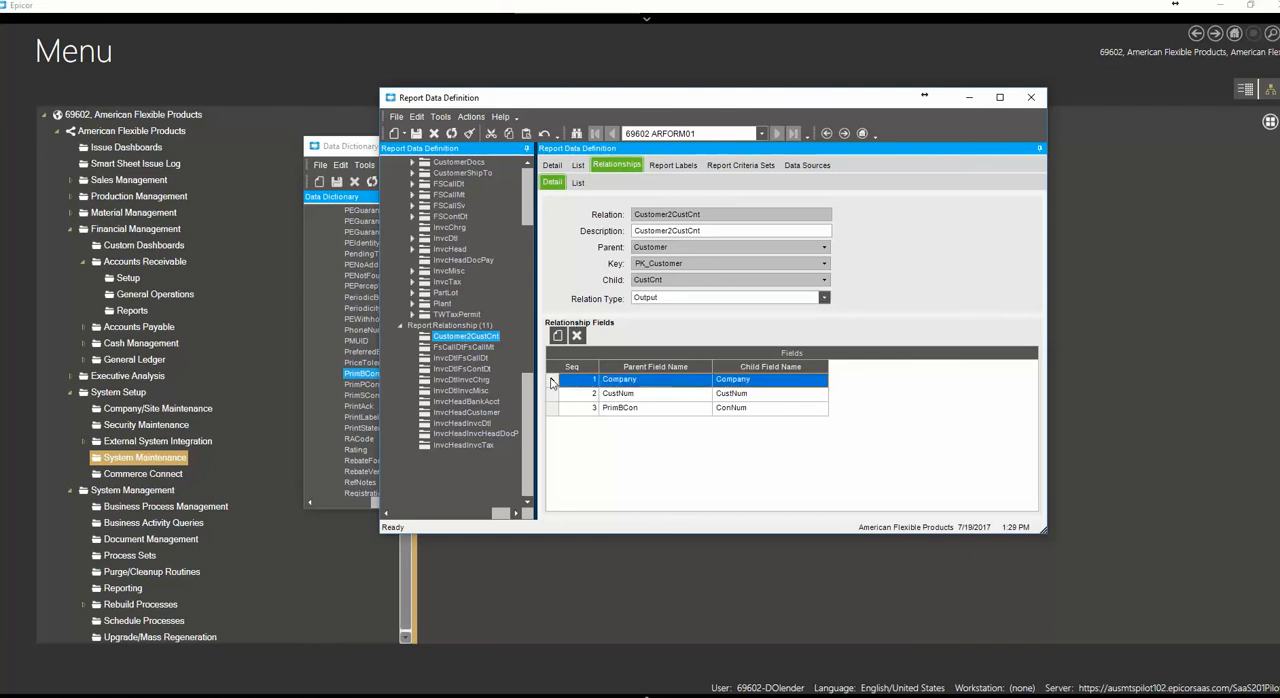
{"action": "left_click", "coordinate": [553, 395], "text": "shift"}
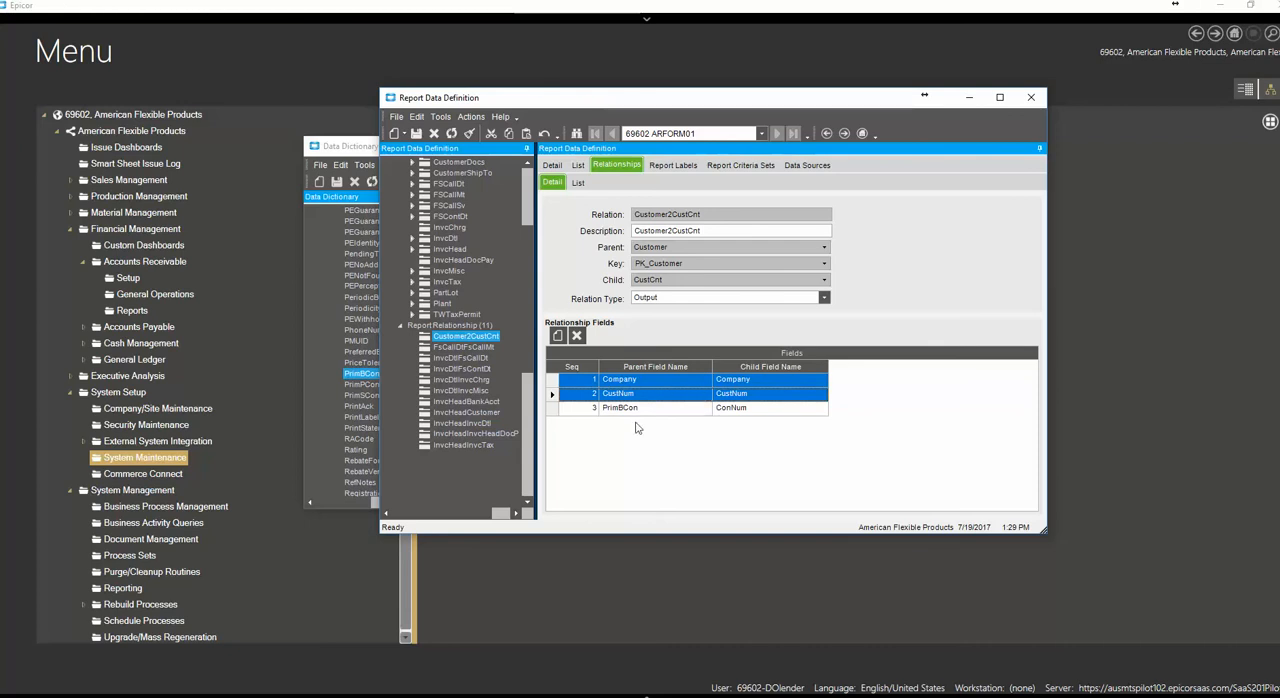
{"action": "left_click", "coordinate": [557, 410]}
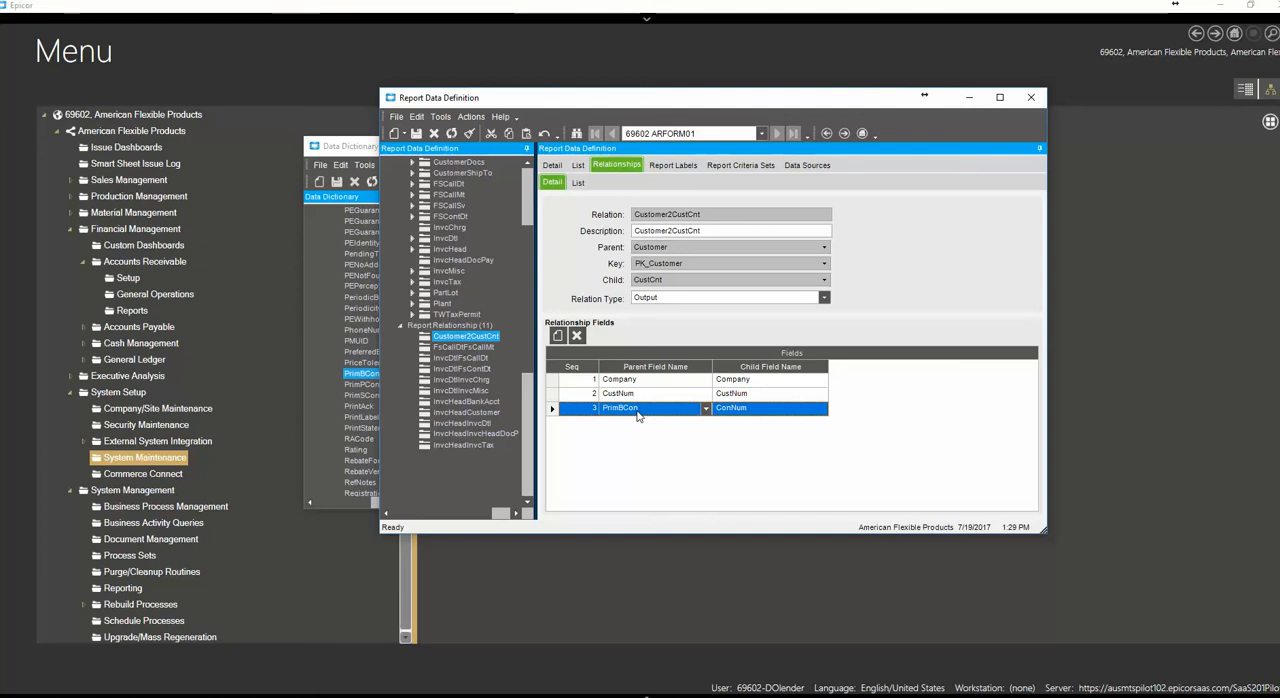
{"action": "left_click", "coordinate": [768, 413]}
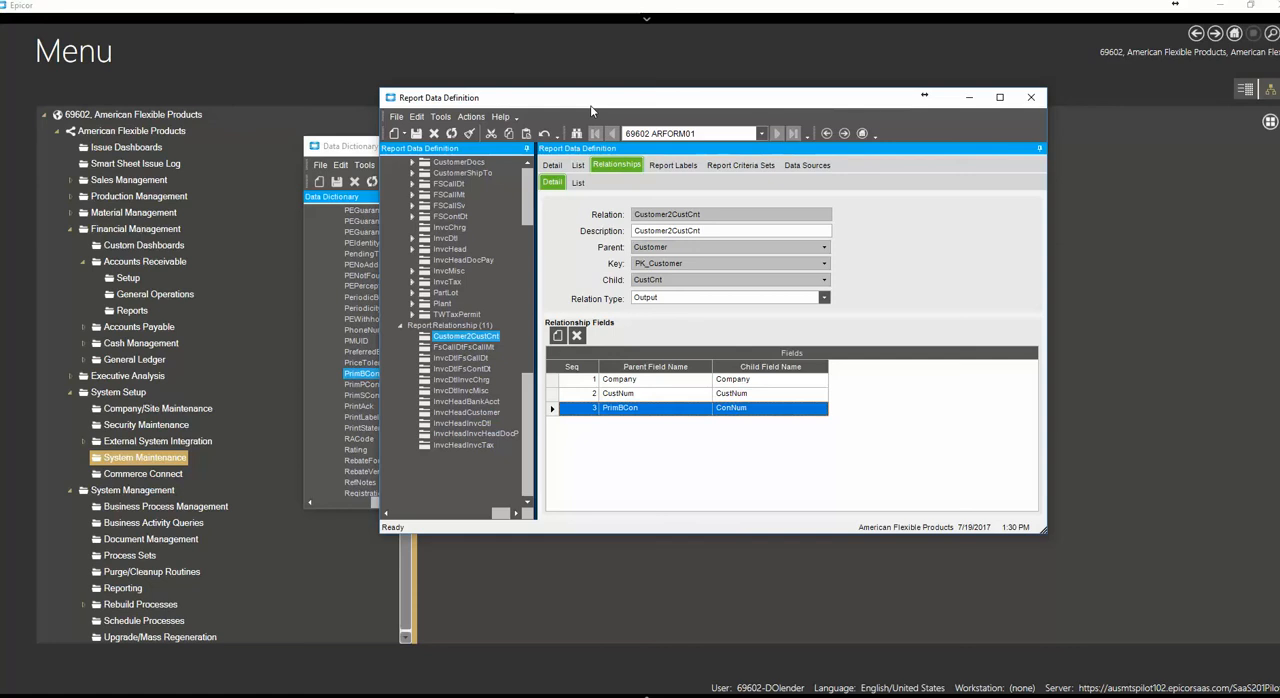
Close the Report Data Definition and Data Dictionary Viewer windows and switch to Report Style Maintenance
{"action": "left_click_drag", "start_coordinate": [590, 105], "coordinate": [638, 102]}
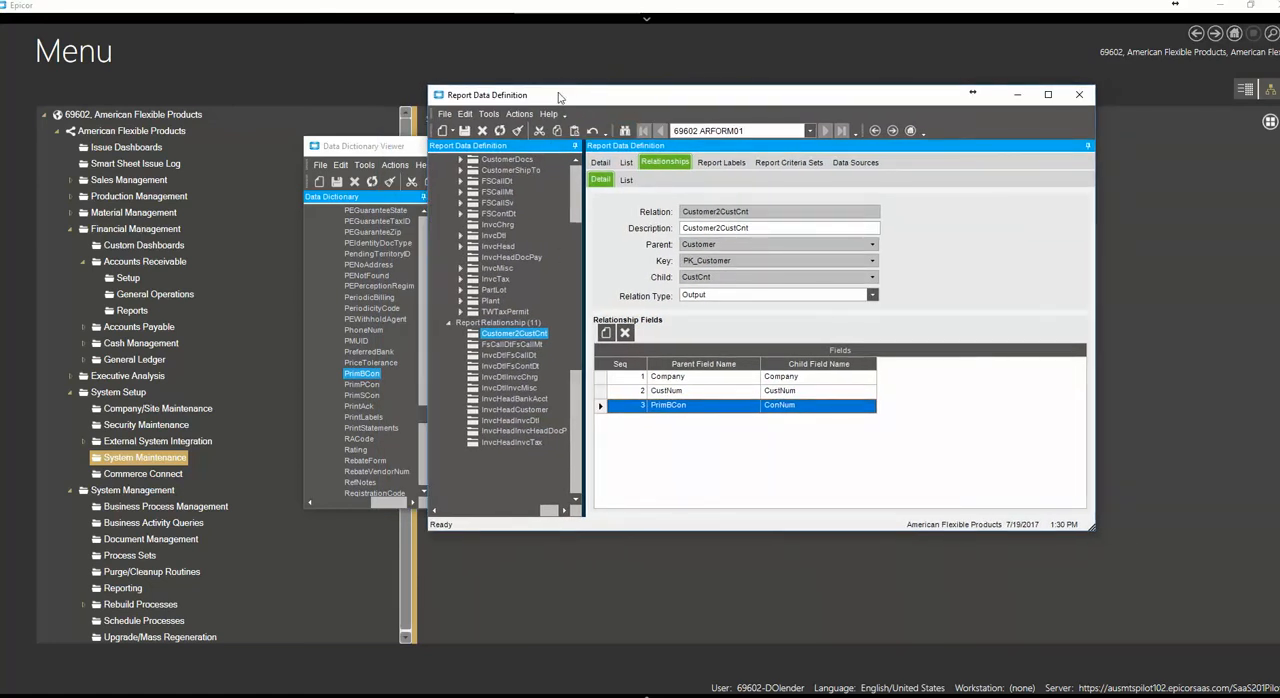
{"action": "left_click", "coordinate": [1079, 94]}
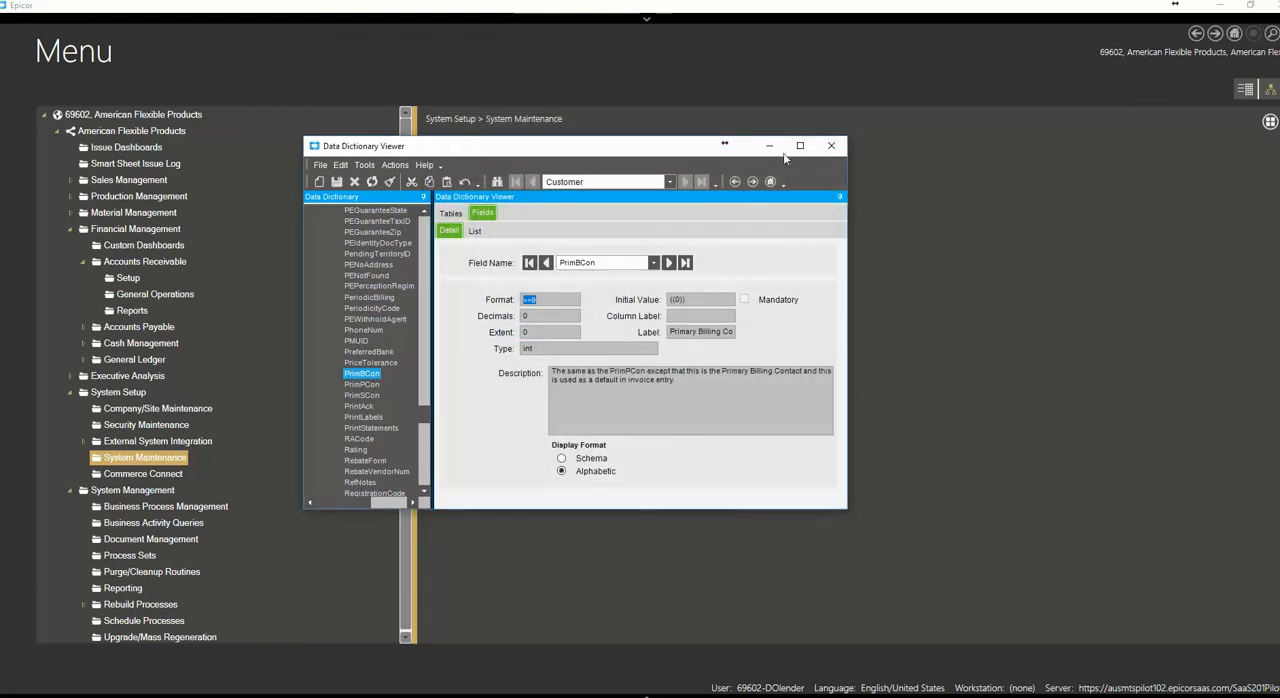
{"action": "left_click", "coordinate": [831, 147]}
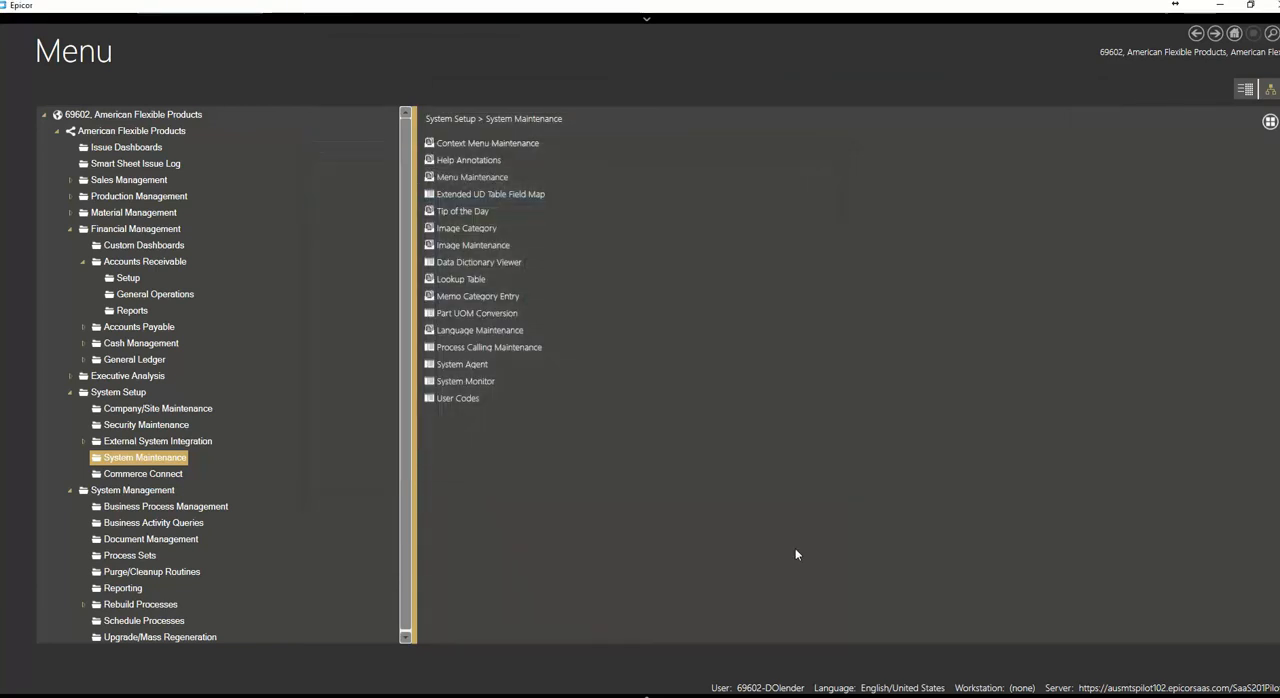
{"action": "mouse_move", "coordinate": [713, 695]}
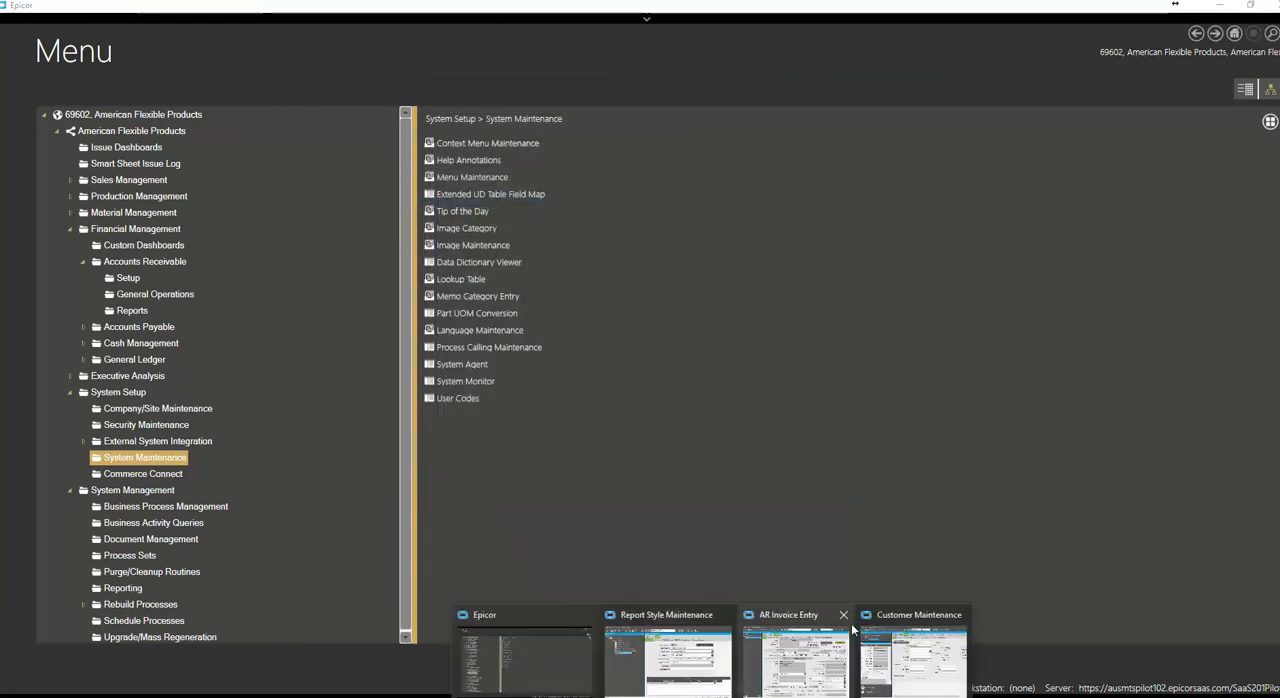
{"action": "left_click", "coordinate": [676, 642]}
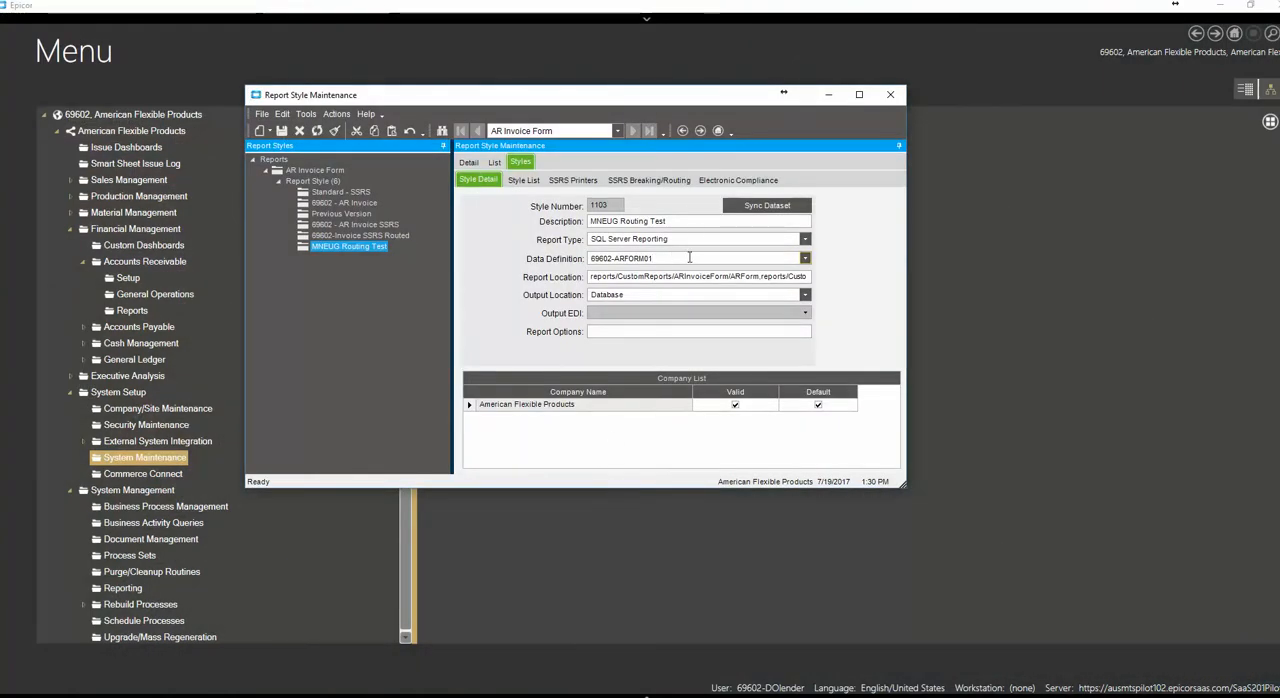
Select 69602-ARFORM01 as the data definition of the MNEUG Routing Test style
{"action": "left_click", "coordinate": [805, 258]}
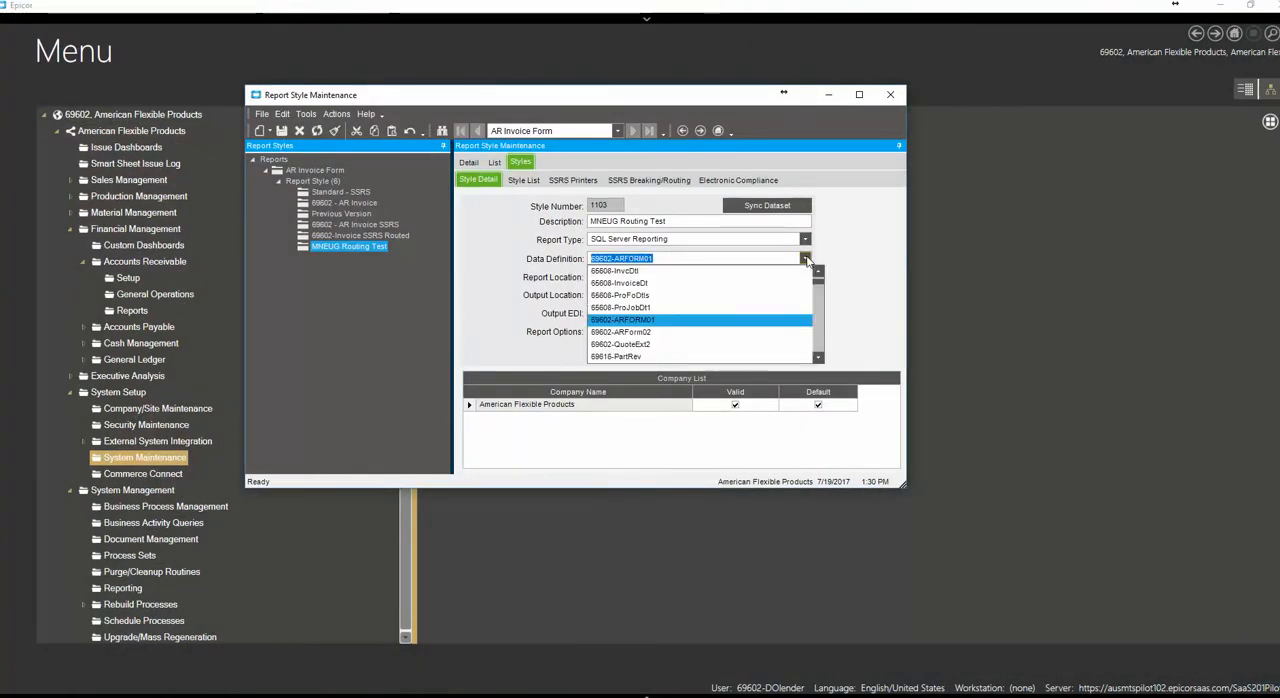
{"action": "left_click", "coordinate": [640, 320]}
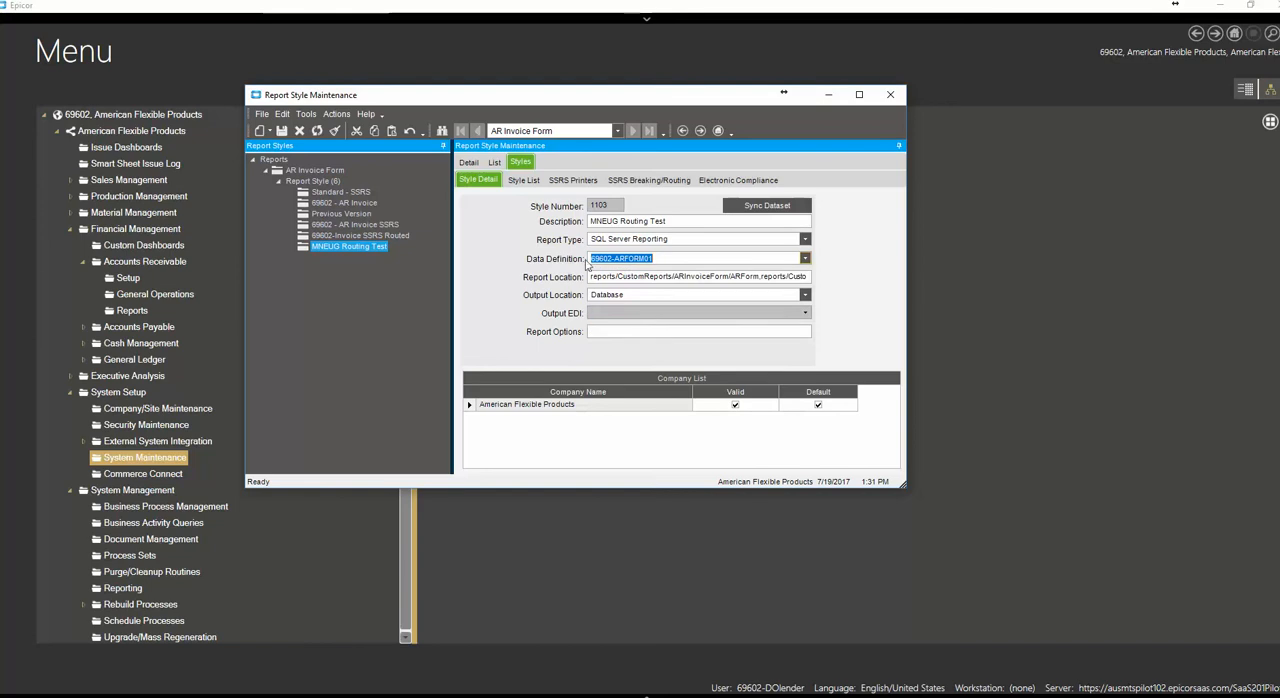
{"action": "left_click", "coordinate": [688, 260]}
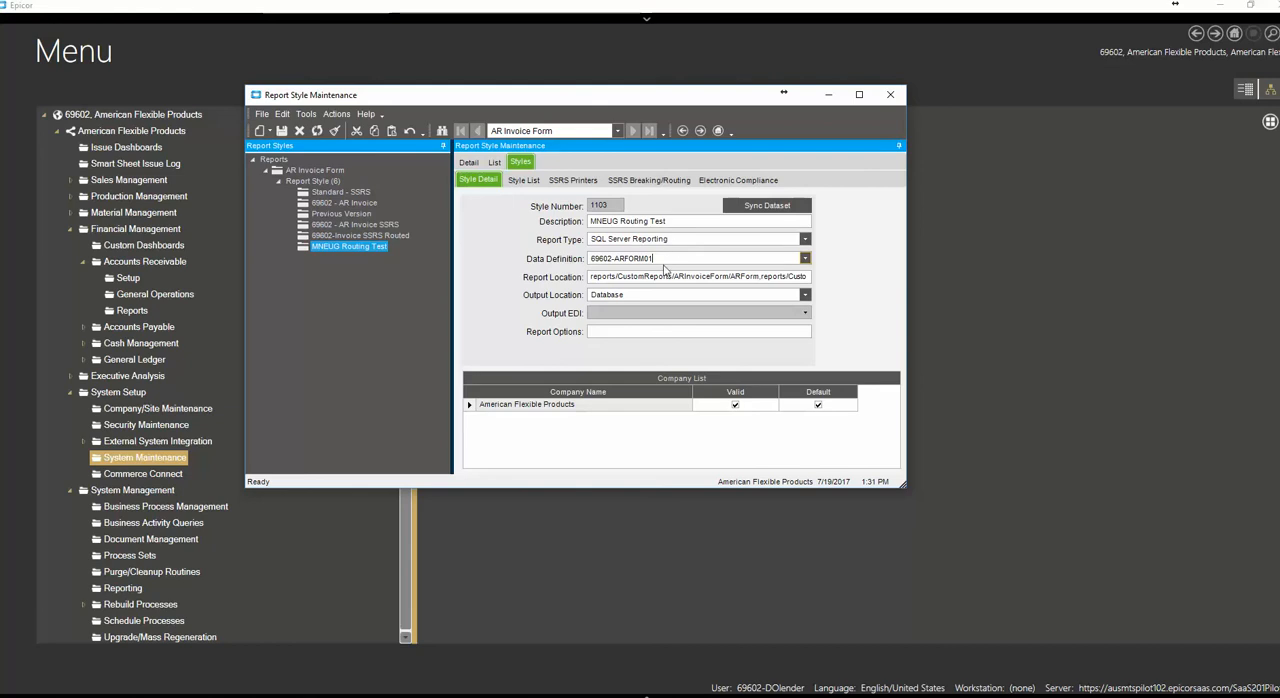
Open the SSRS breaking and routing settings for the MNEUG Routing Test style
{"action": "left_click", "coordinate": [358, 237]}
{"action": "left_click", "coordinate": [416, 248]}
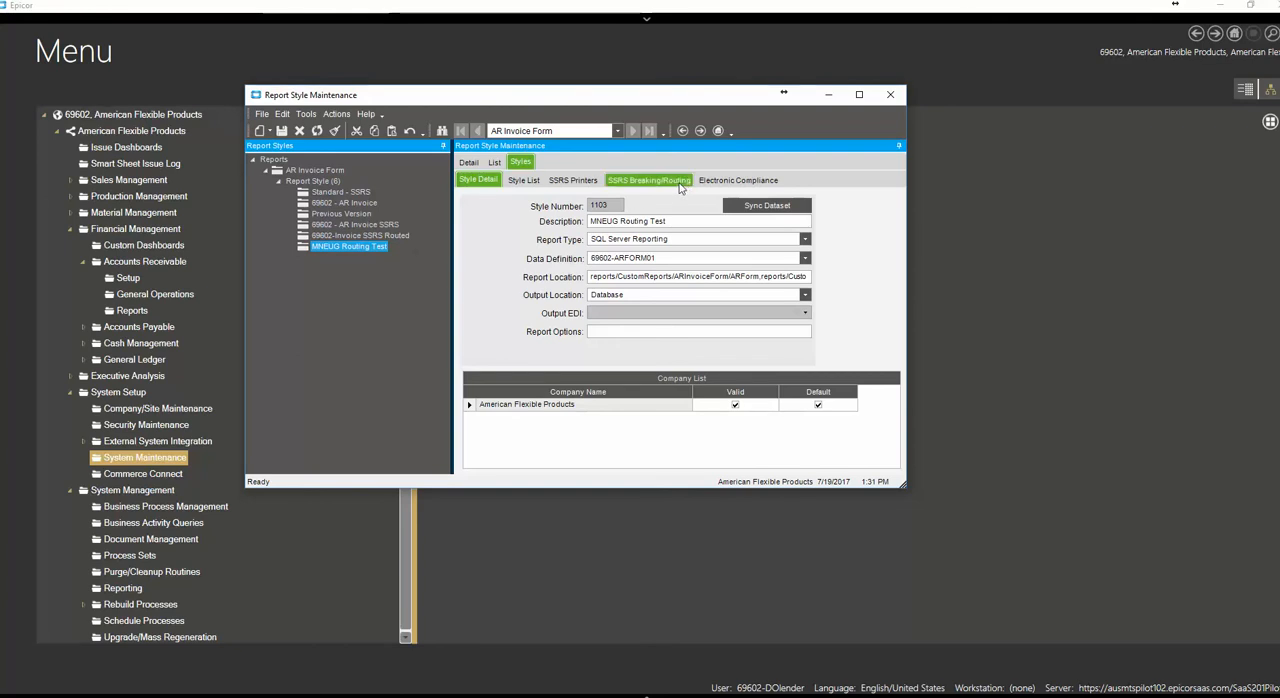
{"action": "left_click", "coordinate": [632, 182]}
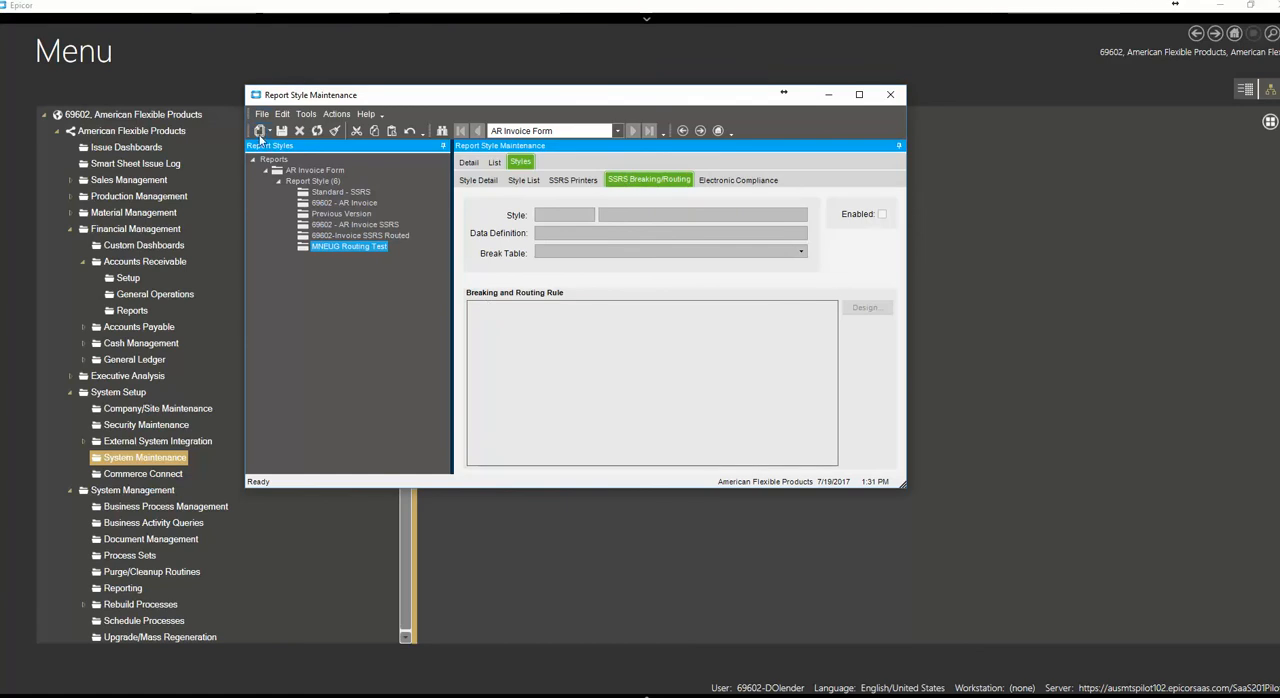
Create a breaking and routing rule for the MNEUG Routing Test style with InvcHead as its break table
{"action": "left_click", "coordinate": [260, 136]}
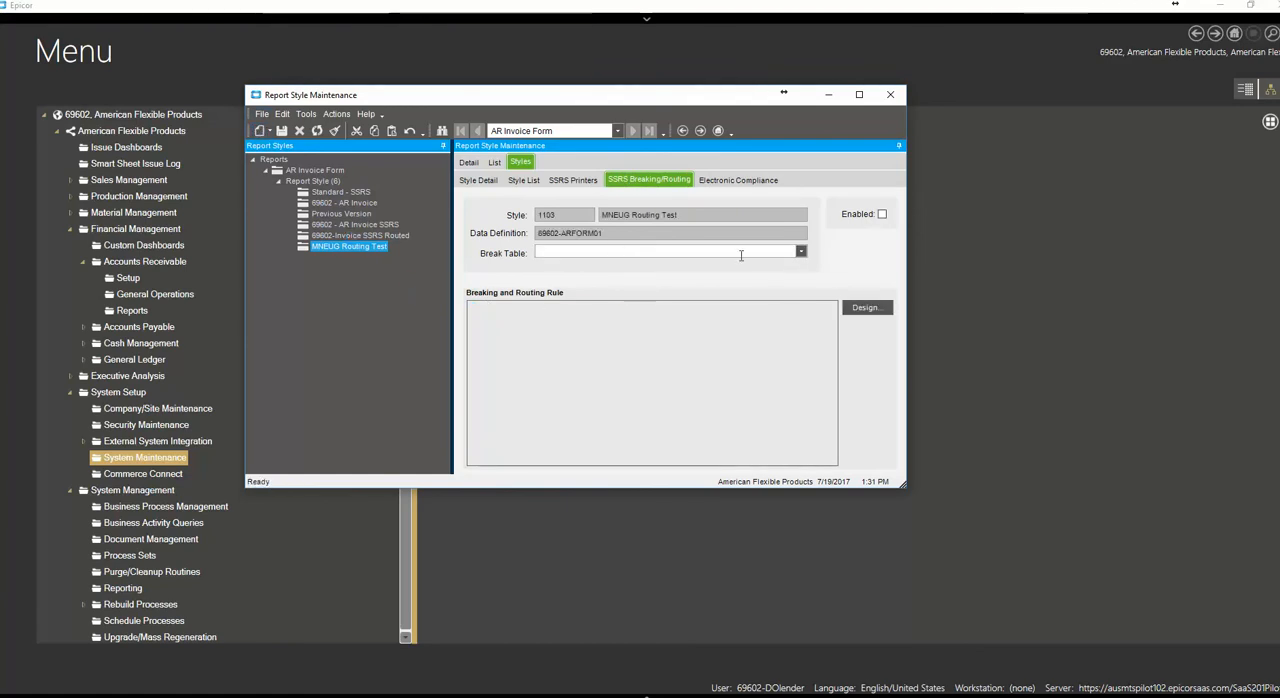
{"action": "left_click", "coordinate": [801, 253]}
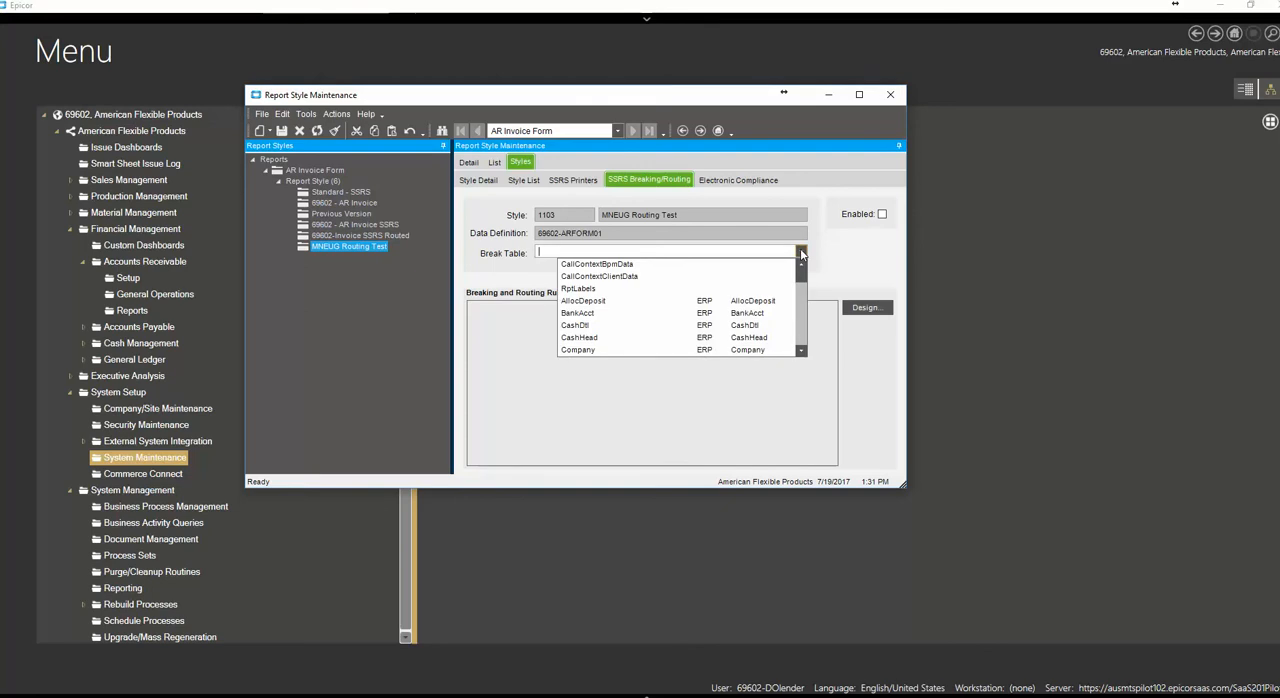
{"action": "left_click", "coordinate": [801, 350]}
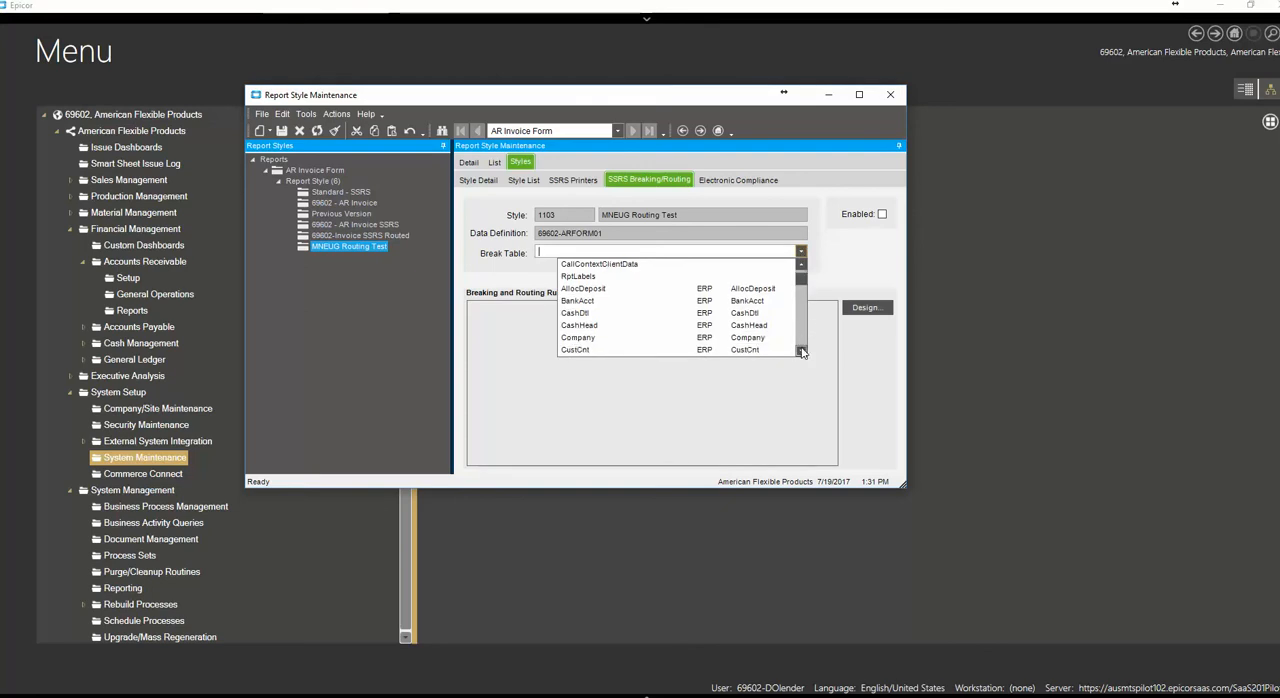
{"action": "left_click", "coordinate": [801, 350]}
{"action": "left_click_drag", "start_coordinate": [801, 350], "coordinate": [801, 348]}
{"action": "left_click", "coordinate": [801, 264]}
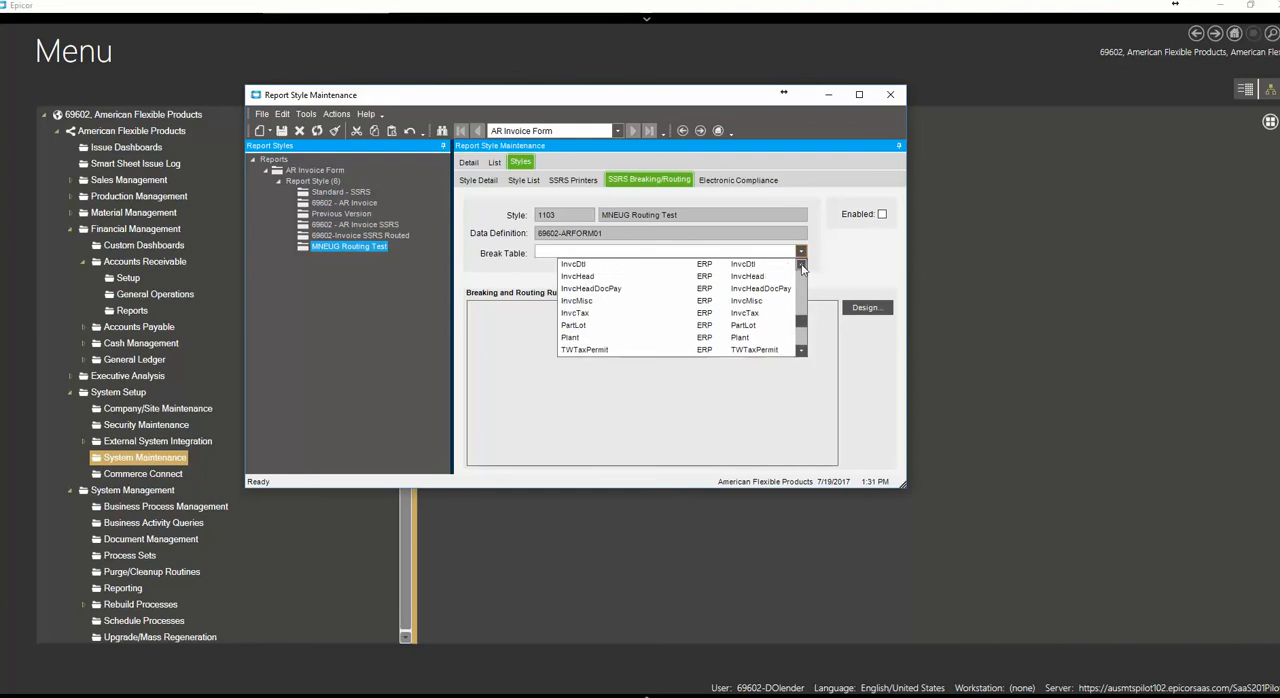
{"action": "left_click", "coordinate": [576, 289]}
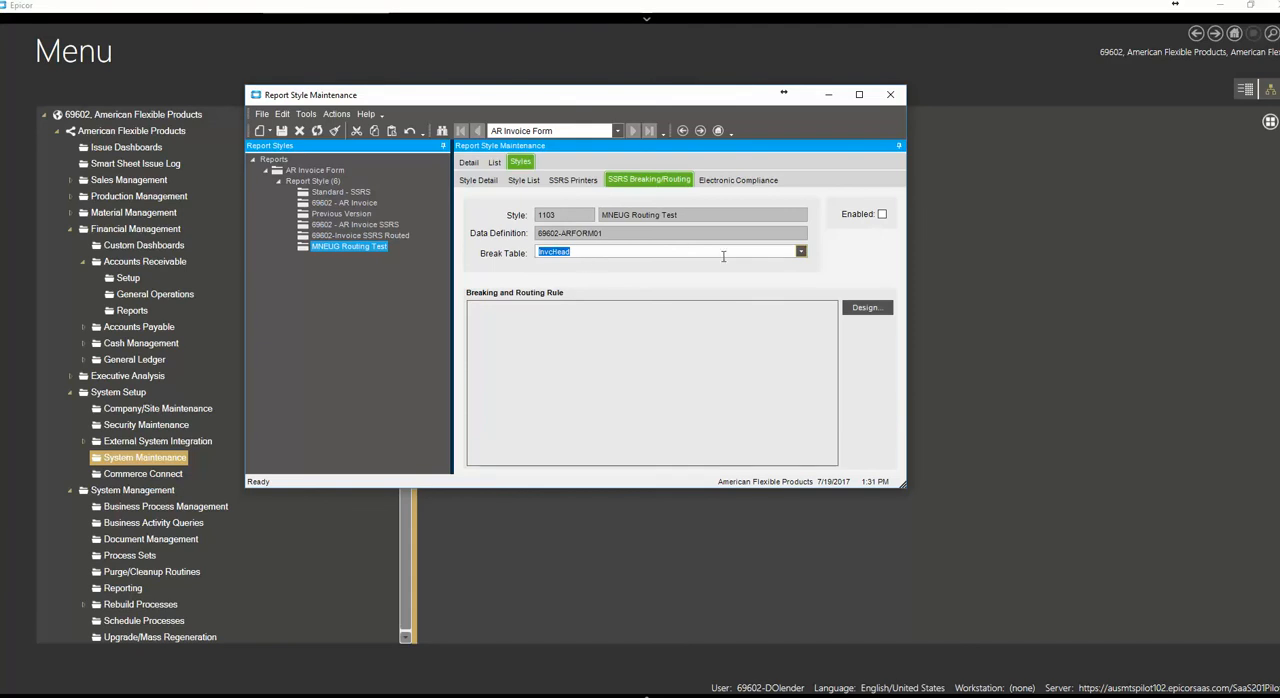
{"action": "left_click", "coordinate": [276, 159]}
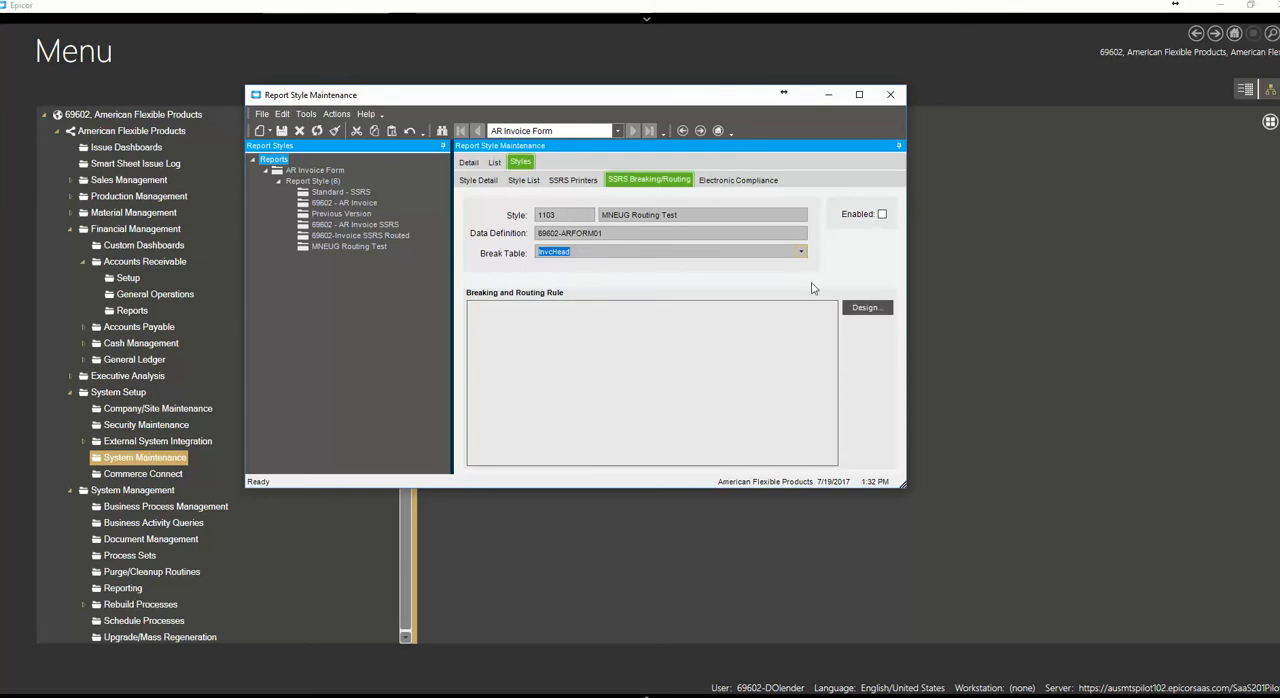
Open the rule designer for the InvcHead break table and add a Break action linked from Start
{"action": "left_click_drag", "start_coordinate": [565, 107], "coordinate": [558, 77]}
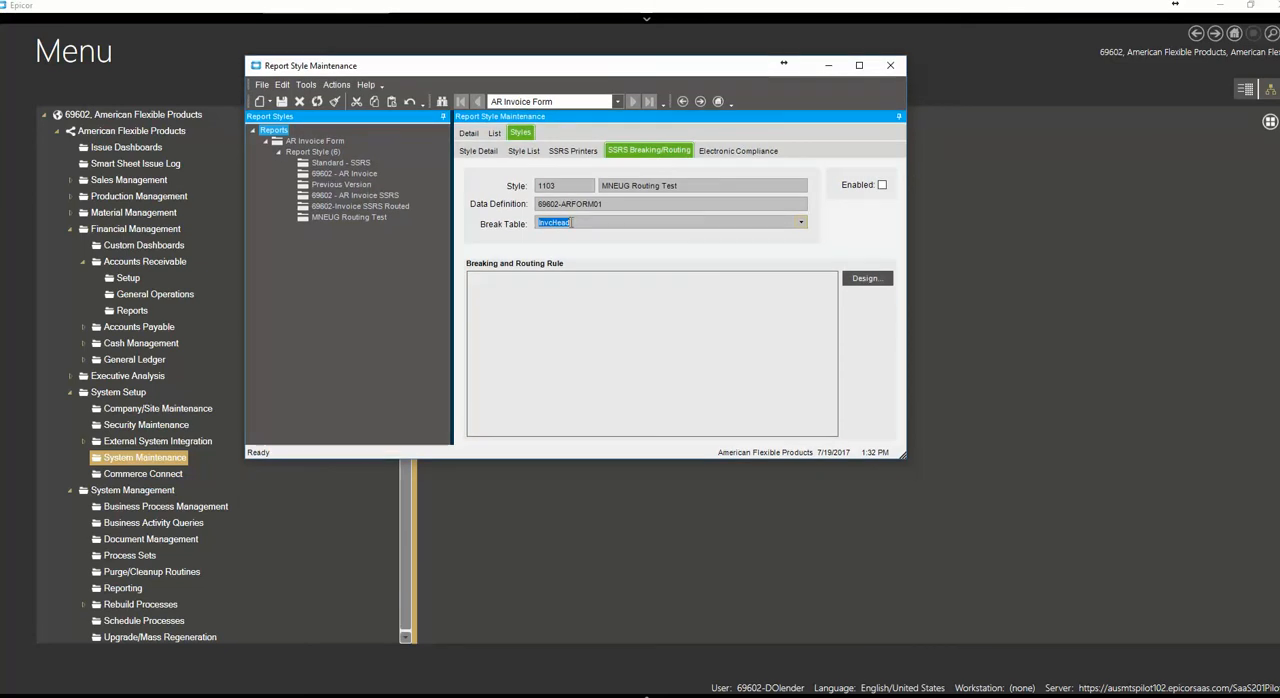
{"action": "left_click", "coordinate": [864, 280]}
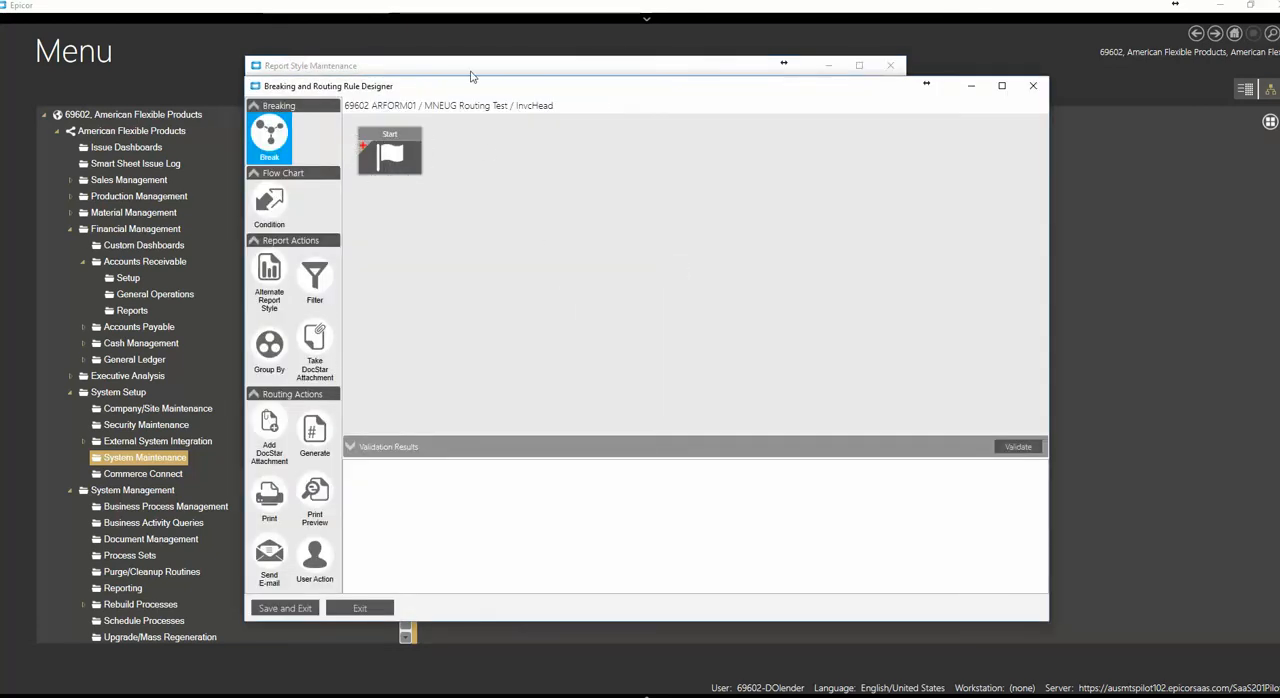
{"action": "mouse_move", "coordinate": [594, 91]}
{"action": "left_mouse_down"}
{"action": "mouse_move", "coordinate": [598, 112]}
{"action": "mouse_move", "coordinate": [586, 84]}
{"action": "left_mouse_up"}
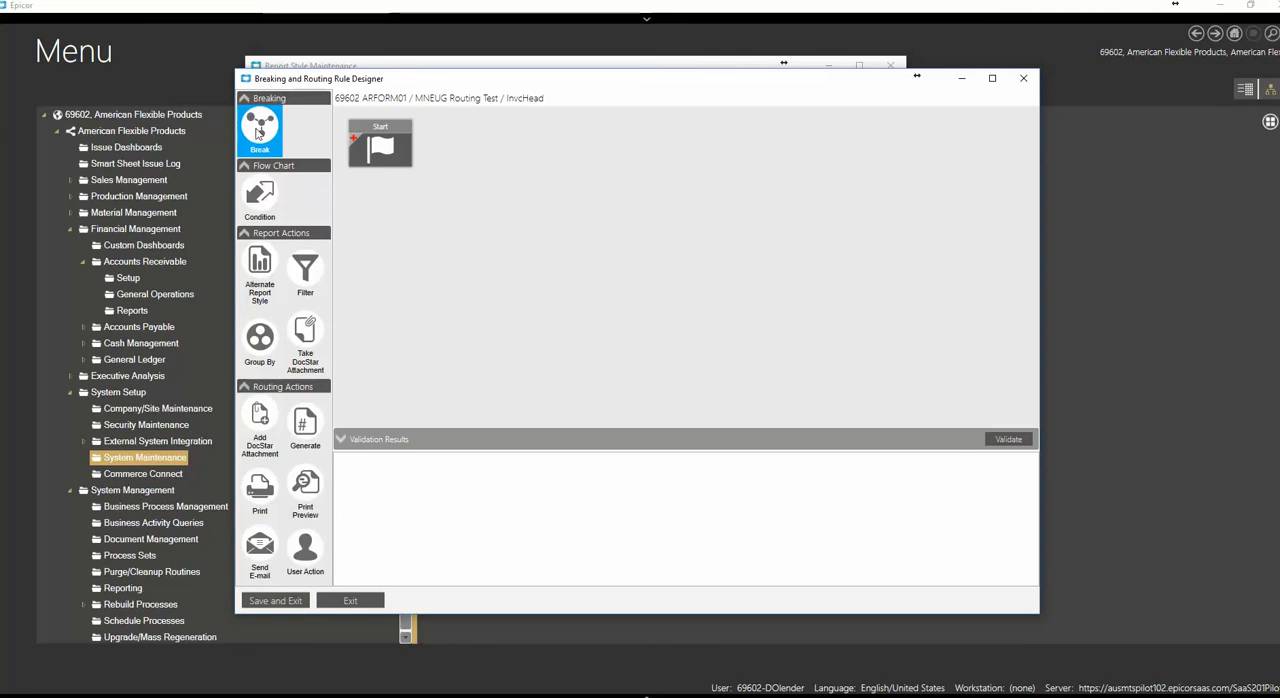
{"action": "left_click_drag", "start_coordinate": [259, 134], "coordinate": [517, 179]}
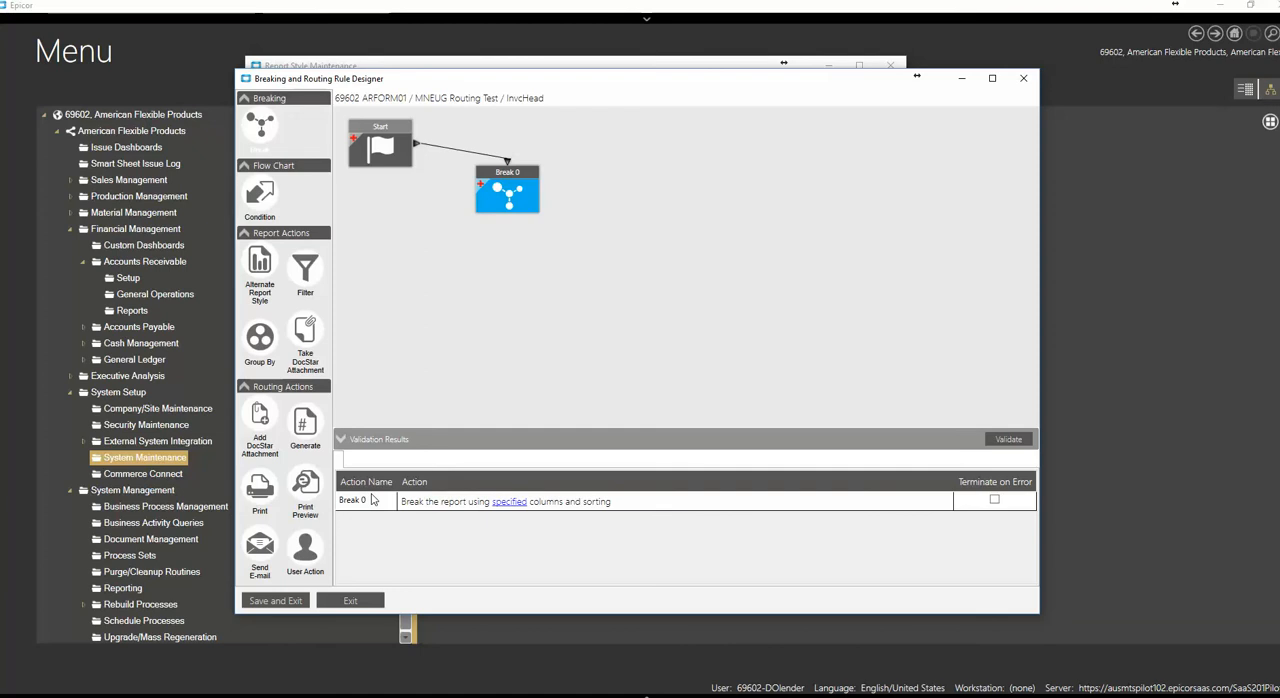
Set InvoiceNum as the column that the Break action splits the report on
{"action": "left_click", "coordinate": [519, 505]}
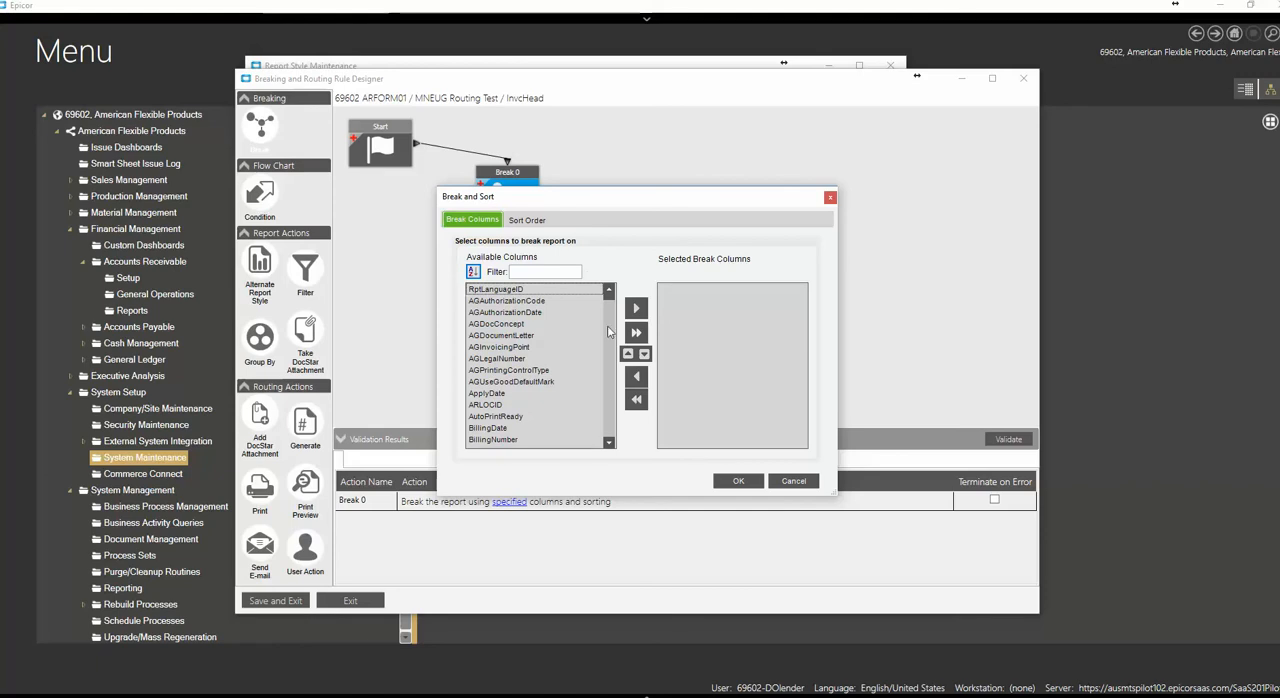
{"action": "left_click", "coordinate": [608, 442]}
{"action": "left_click", "coordinate": [608, 442]}
{"action": "left_click", "coordinate": [608, 442]}
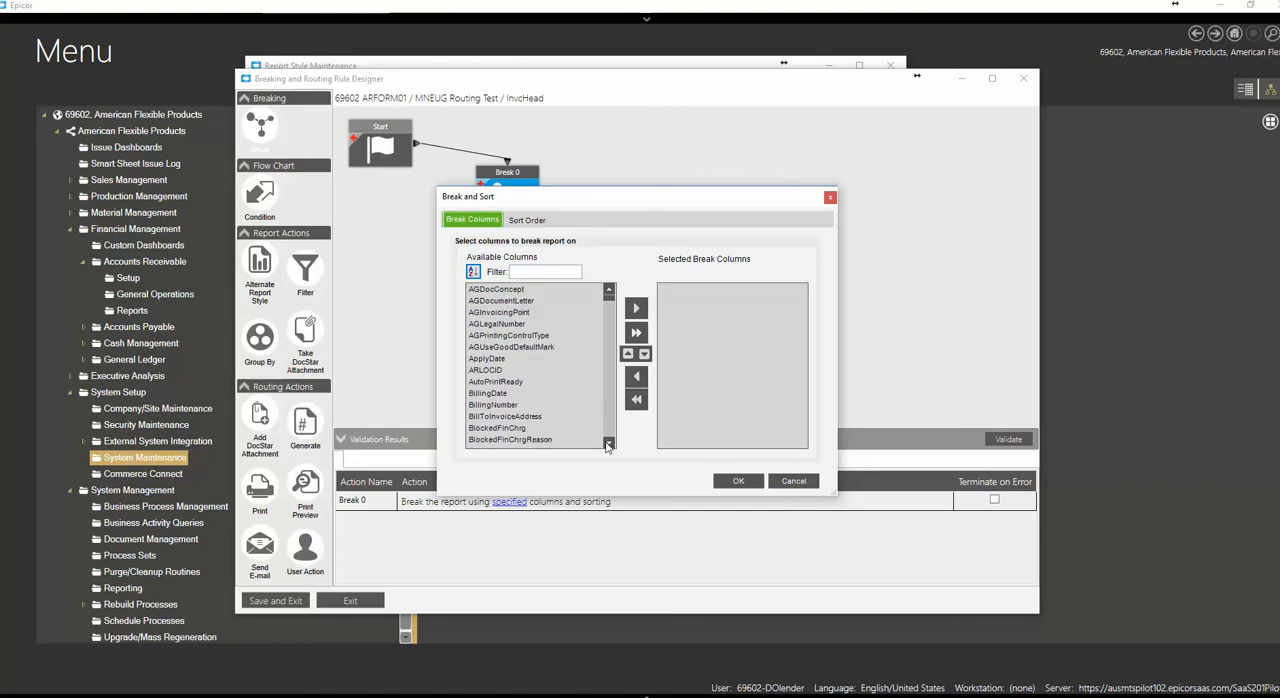
{"action": "left_click", "coordinate": [608, 442]}
{"action": "left_click", "coordinate": [608, 442]}
{"action": "left_click", "coordinate": [608, 442]}
{"action": "left_click", "coordinate": [608, 442]}
{"action": "left_click", "coordinate": [608, 442]}
{"action": "left_click", "coordinate": [608, 442]}
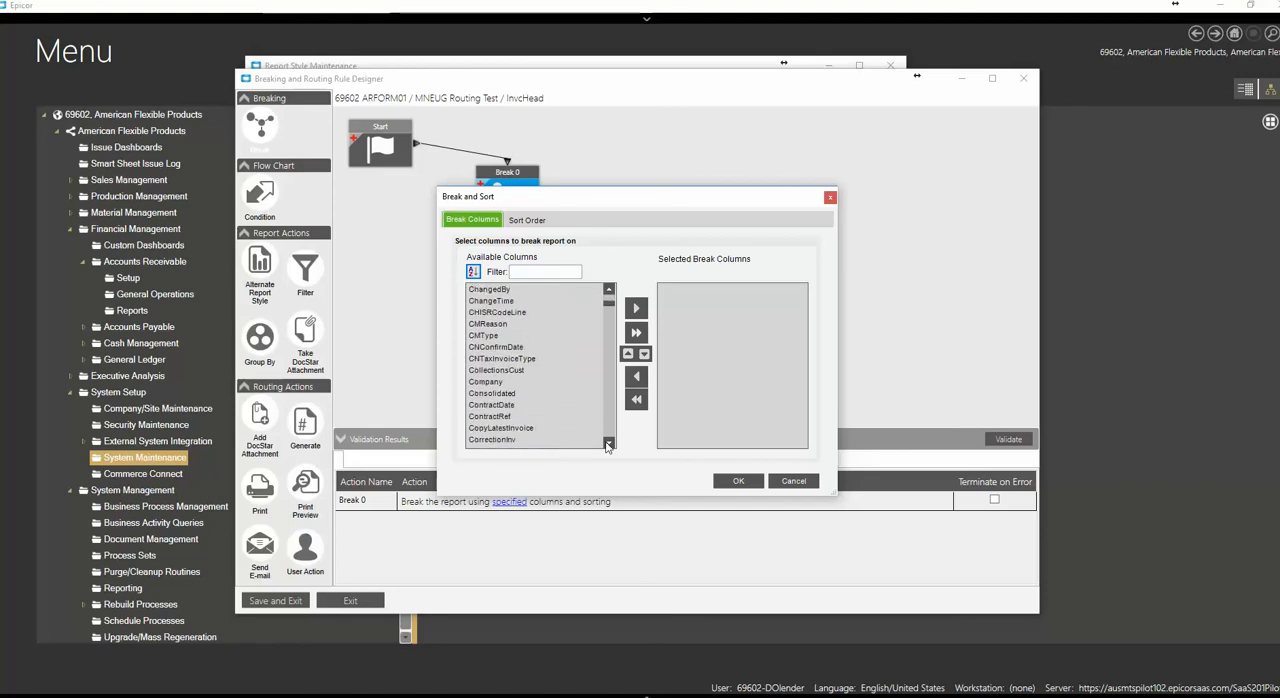
{"action": "left_click", "coordinate": [608, 442]}
{"action": "left_click", "coordinate": [608, 442]}
{"action": "left_click", "coordinate": [608, 442]}
{"action": "left_click", "coordinate": [608, 442]}
{"action": "left_click", "coordinate": [608, 442]}
{"action": "left_click", "coordinate": [608, 442]}
{"action": "left_click", "coordinate": [608, 442]}
{"action": "left_click", "coordinate": [608, 442]}
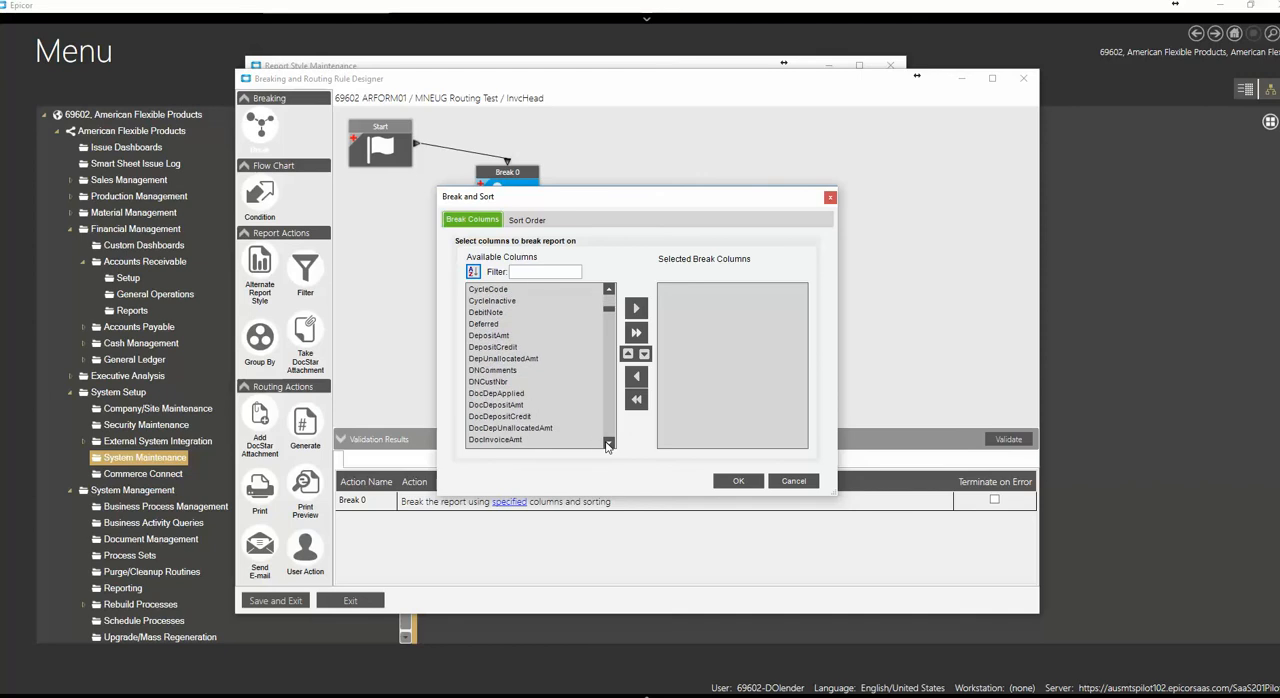
{"action": "left_click", "coordinate": [608, 442]}
{"action": "left_click", "coordinate": [608, 442]}
{"action": "left_click", "coordinate": [608, 442]}
{"action": "left_click", "coordinate": [608, 442]}
{"action": "scroll", "coordinate": [610, 430], "scroll_direction": "down", "scroll_amount": 10}
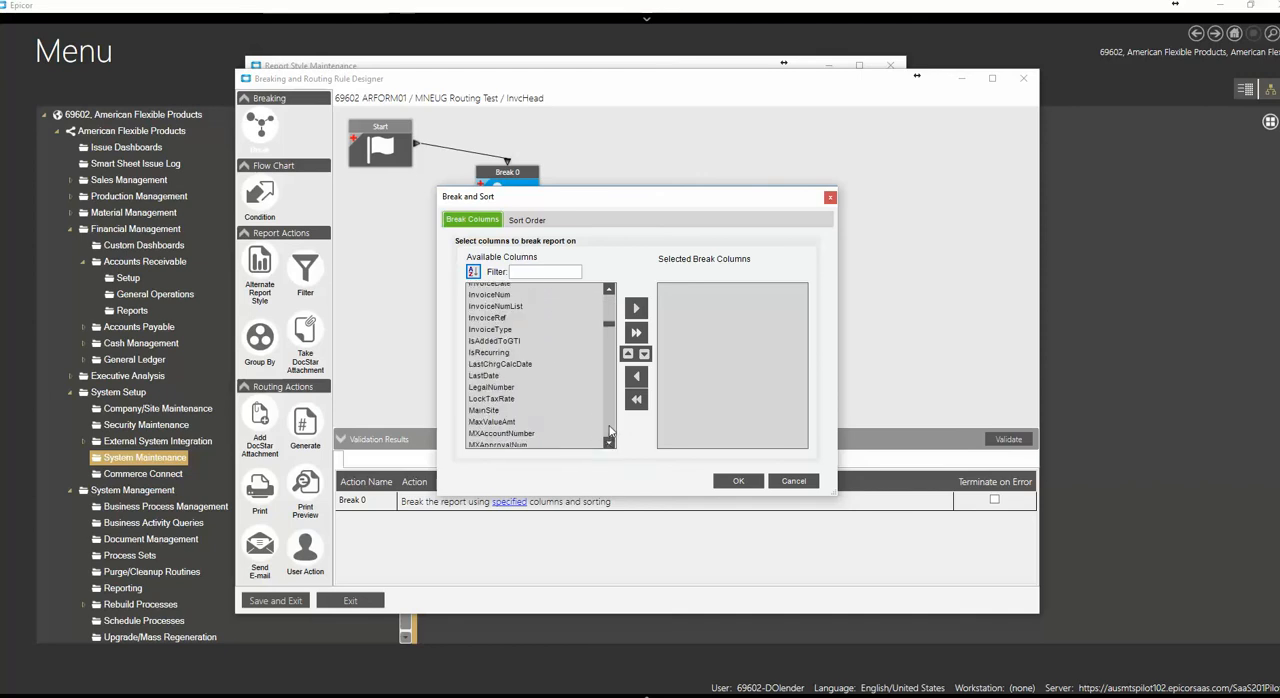
{"action": "left_click", "coordinate": [608, 311]}
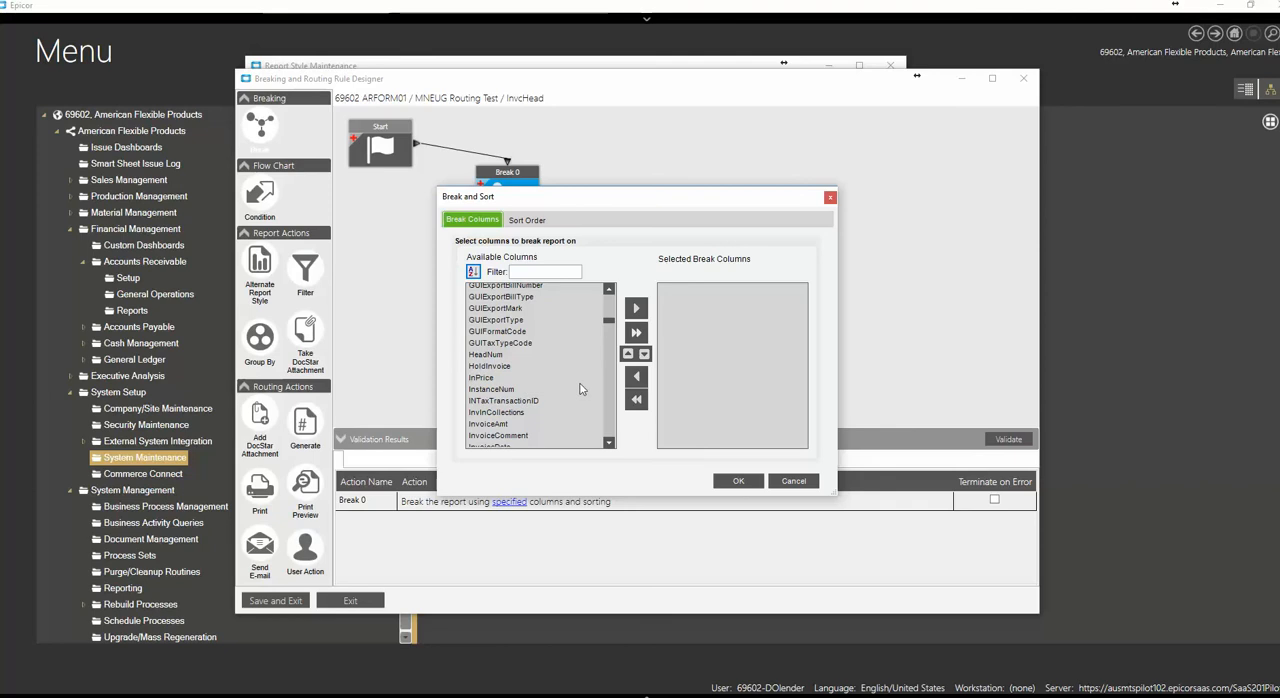
{"action": "left_click", "coordinate": [608, 442]}
{"action": "left_click", "coordinate": [608, 442]}
{"action": "left_click", "coordinate": [608, 442]}
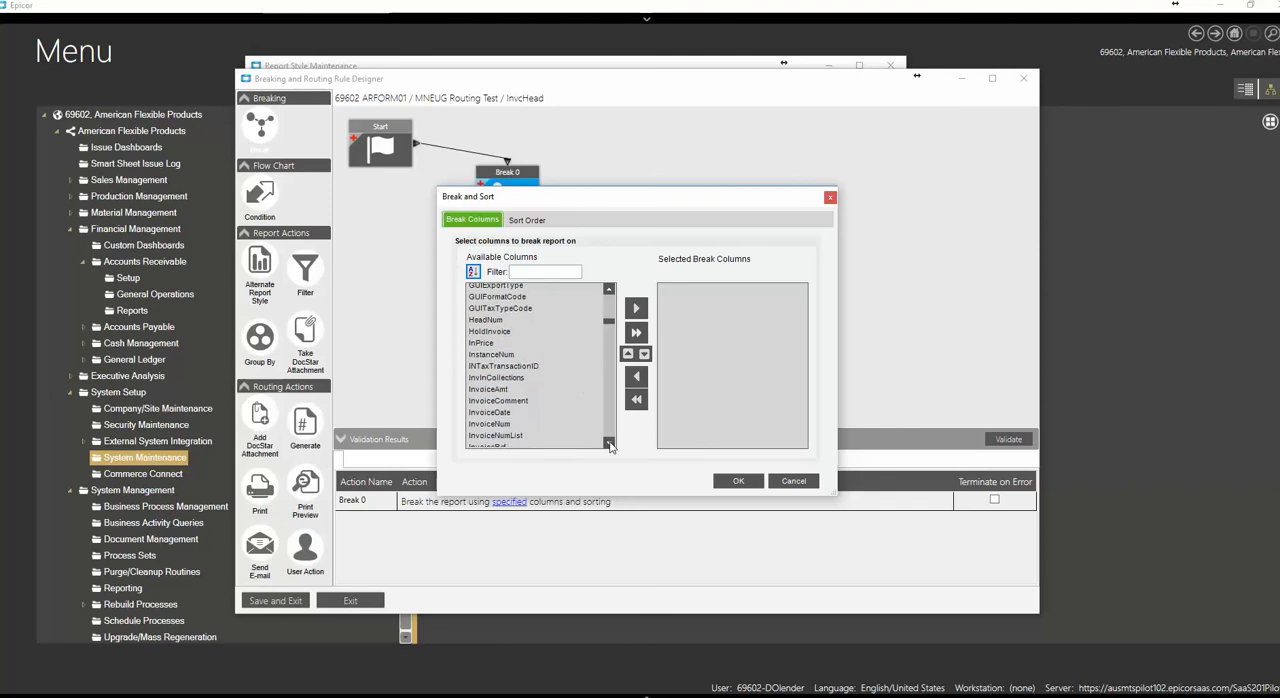
{"action": "left_click", "coordinate": [506, 424]}
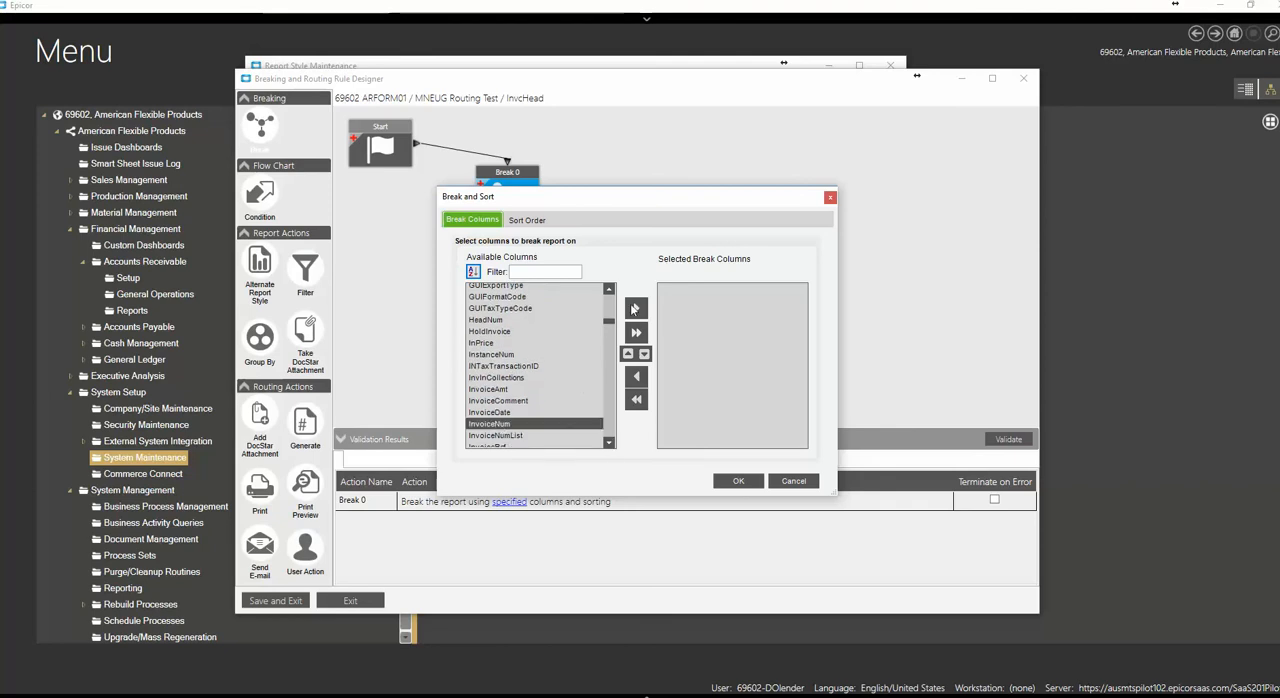
{"action": "left_click", "coordinate": [633, 309]}
{"action": "left_click", "coordinate": [720, 481]}
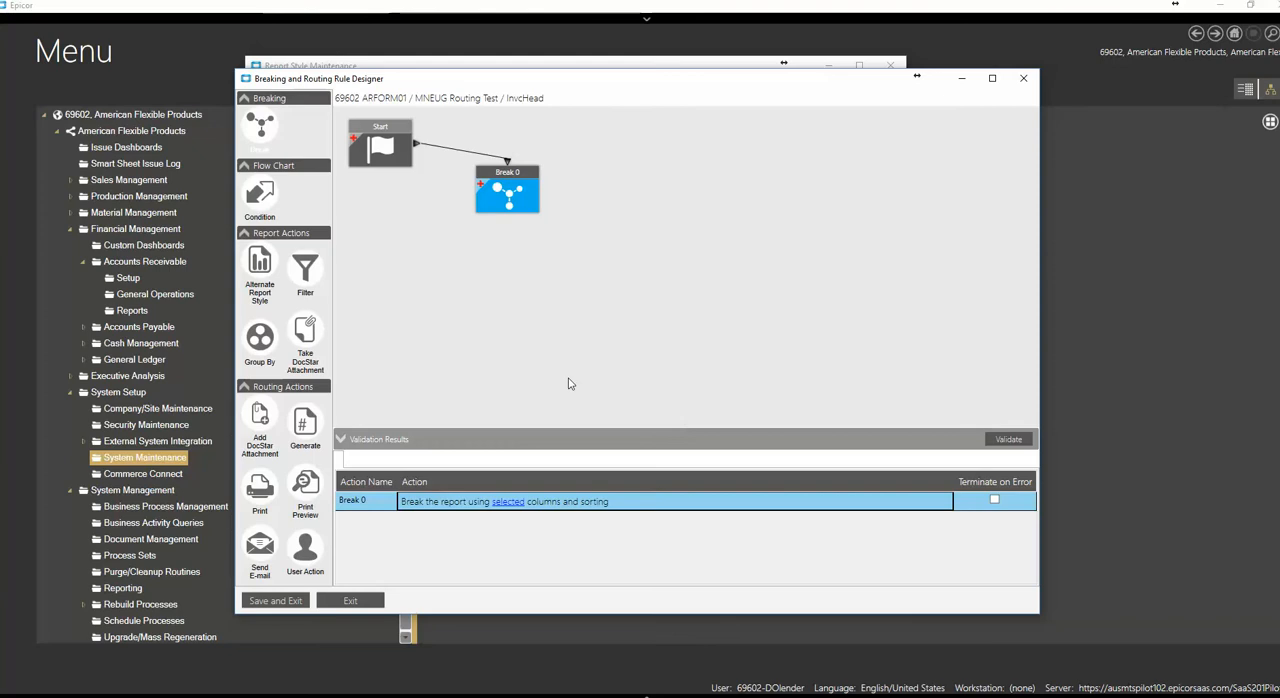
Reposition the Break block slightly farther from Start in the rule flow chart
{"action": "left_click", "coordinate": [502, 172]}
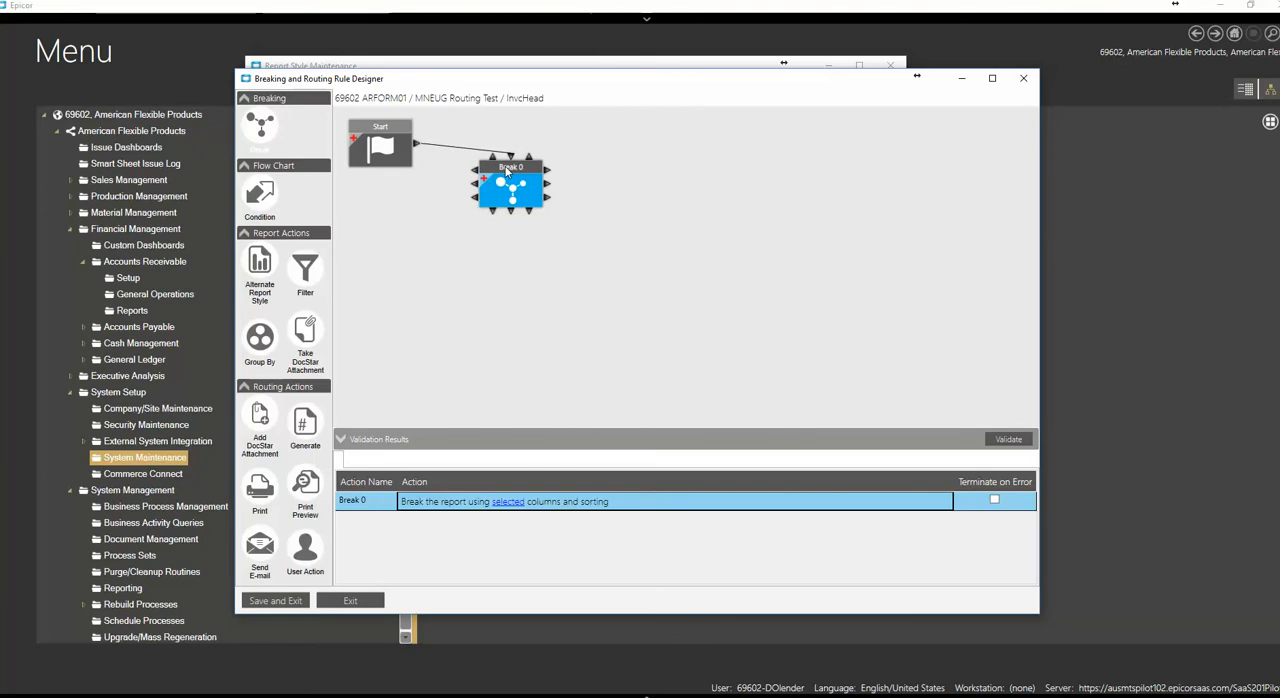
{"action": "left_click_drag", "start_coordinate": [508, 168], "coordinate": [541, 169]}
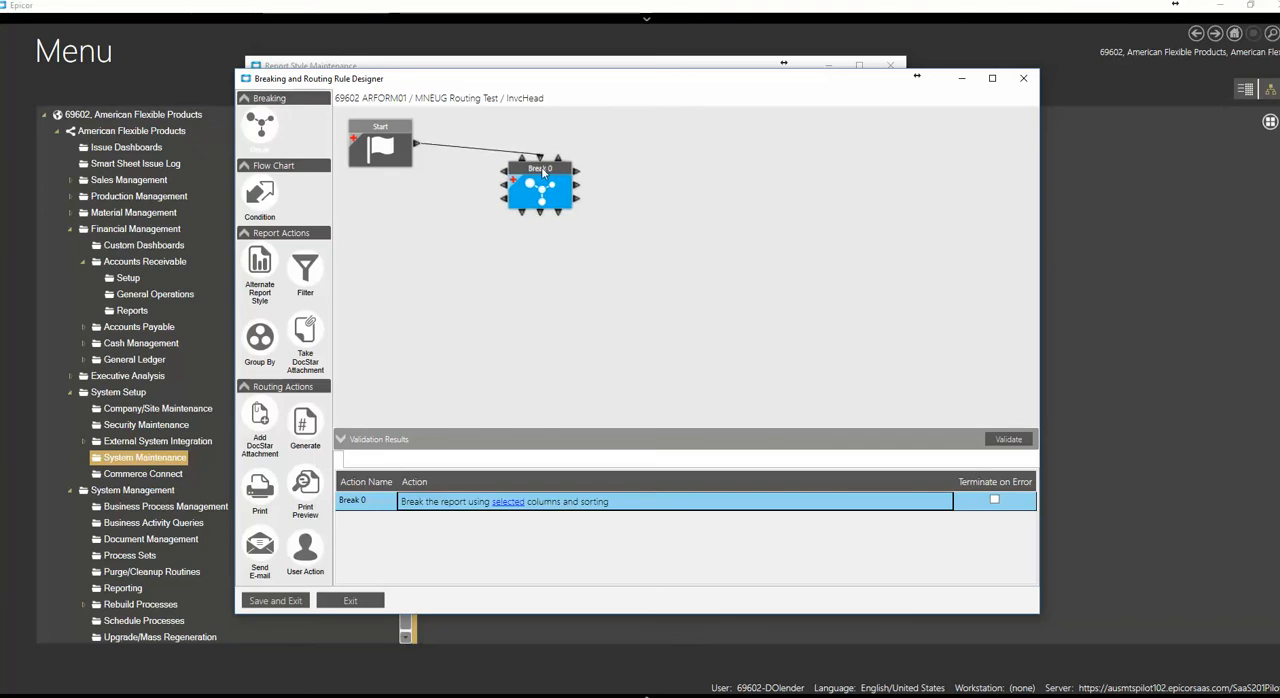
{"action": "left_click", "coordinate": [668, 300]}
{"action": "left_click_drag", "start_coordinate": [544, 173], "coordinate": [538, 181]}
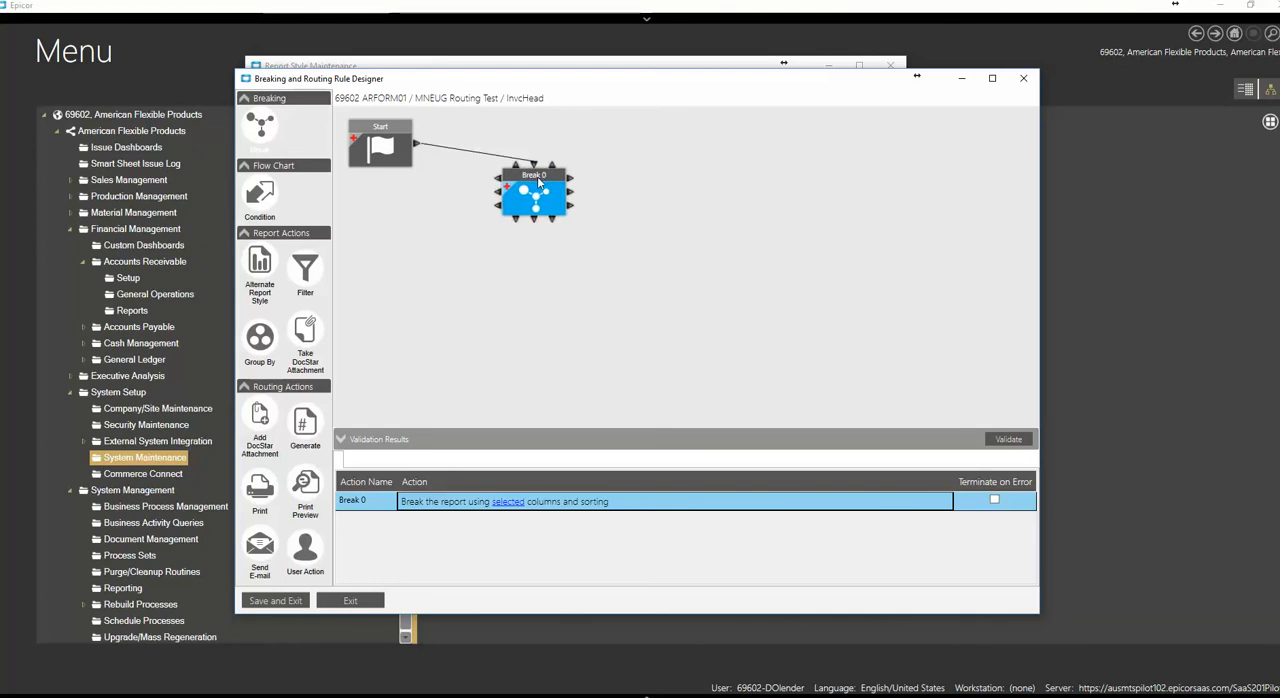
{"action": "left_click", "coordinate": [618, 293]}
Add a Condition block linked from the Break, with a row comparing a specified report field to a specified value
{"action": "left_click_drag", "start_coordinate": [263, 203], "coordinate": [423, 251]}
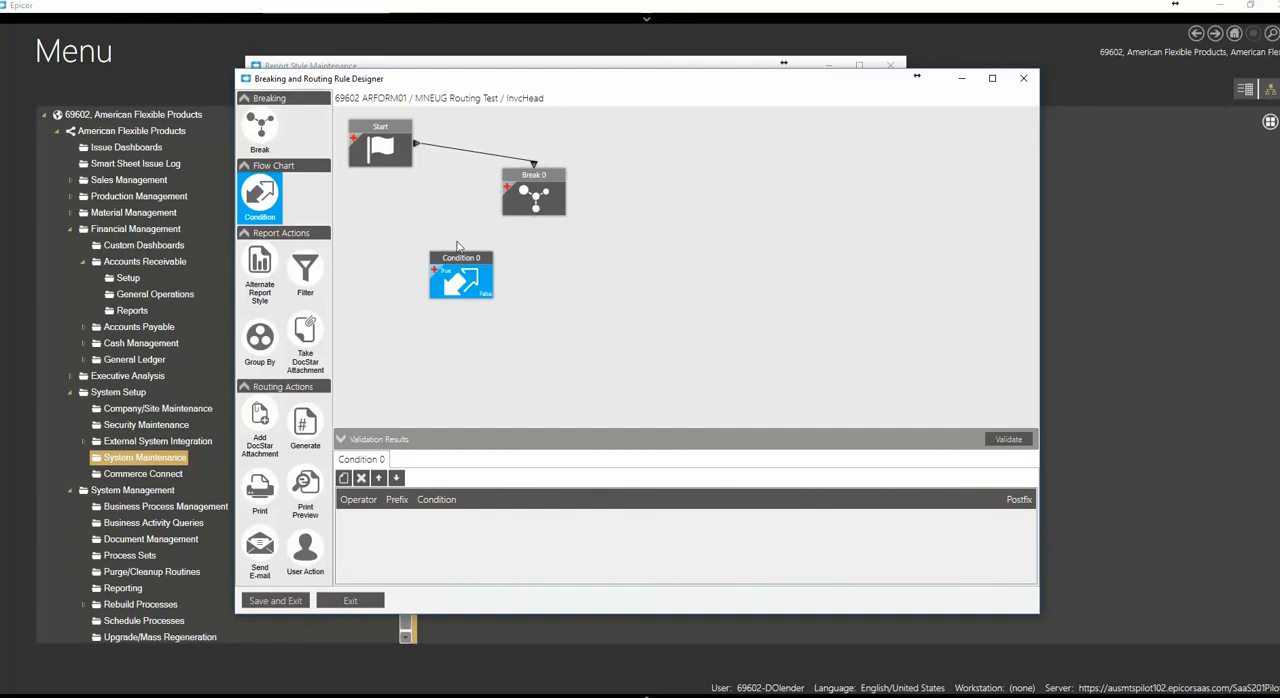
{"action": "left_click_drag", "start_coordinate": [499, 194], "coordinate": [476, 252]}
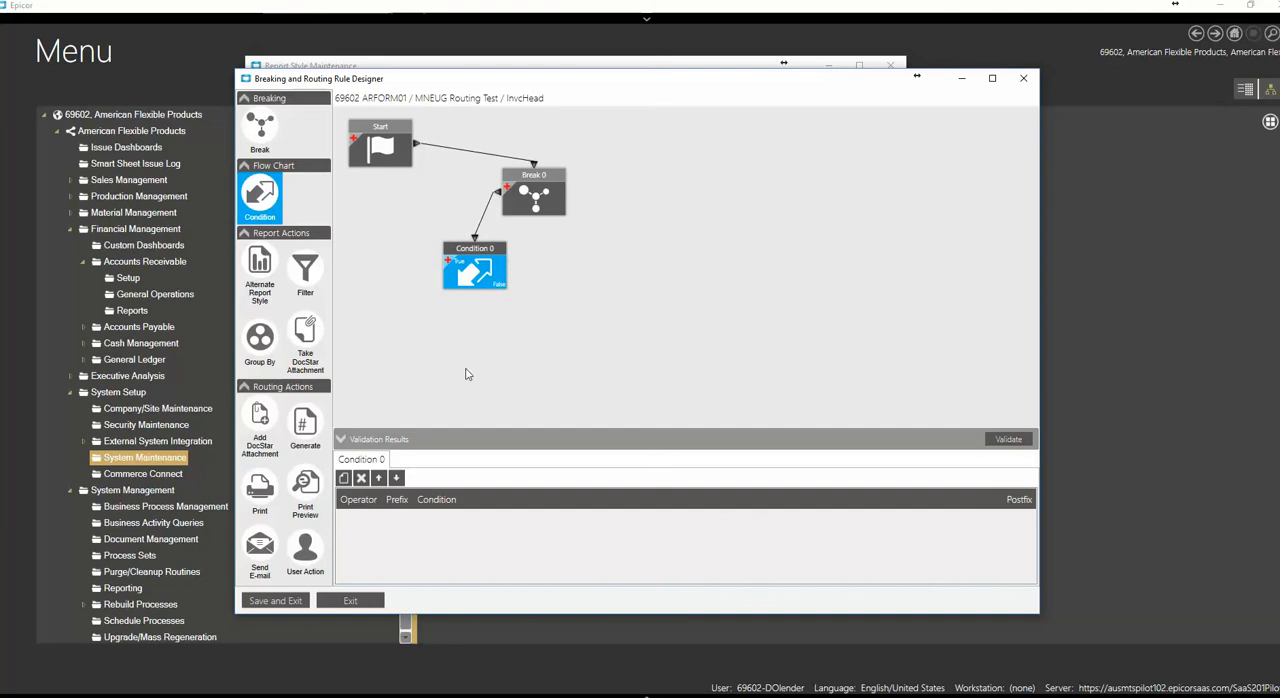
{"action": "left_click", "coordinate": [344, 478]}
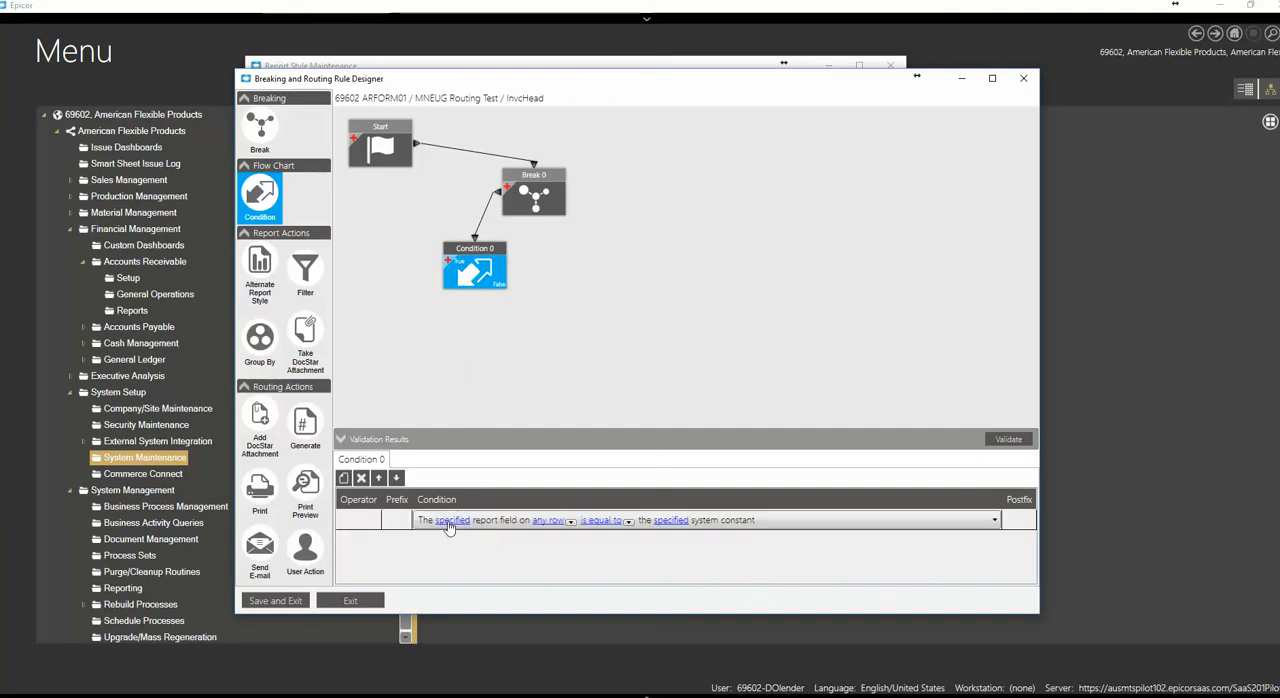
{"action": "left_click", "coordinate": [995, 520]}
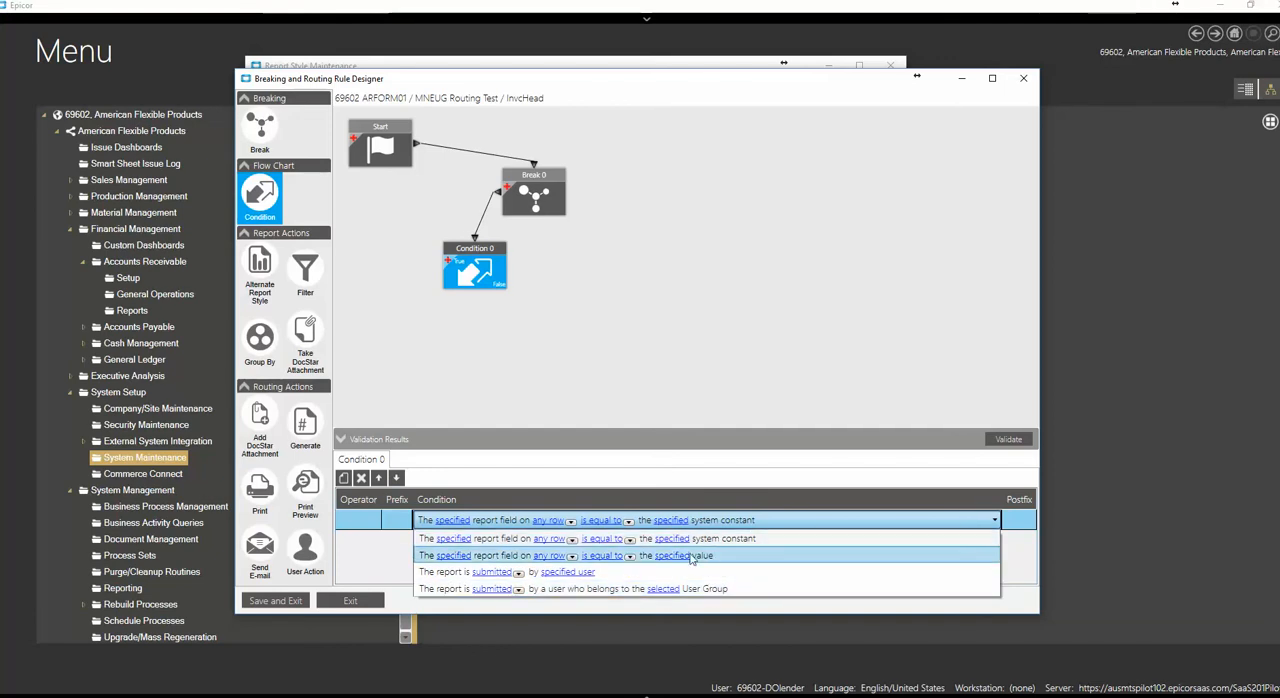
{"action": "left_click", "coordinate": [490, 558]}
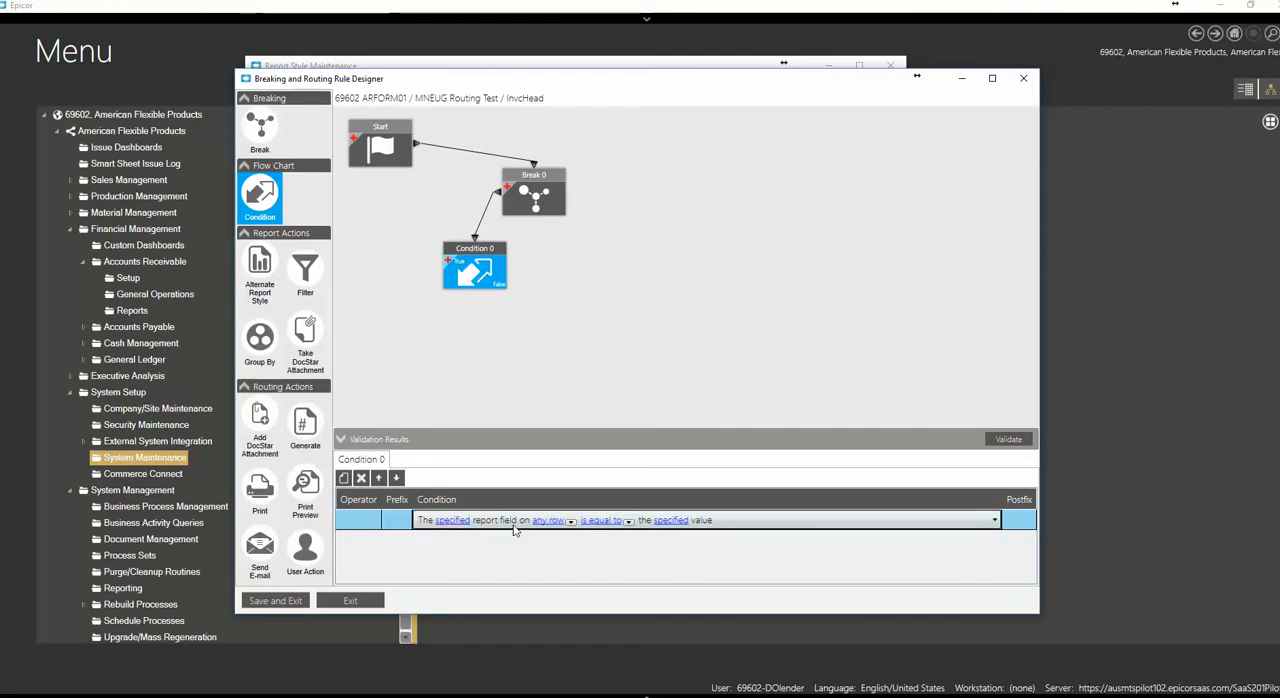
Examine the InvcHead fields available for the condition's report field, and leave the selection without choosing one
{"action": "left_click", "coordinate": [460, 522]}
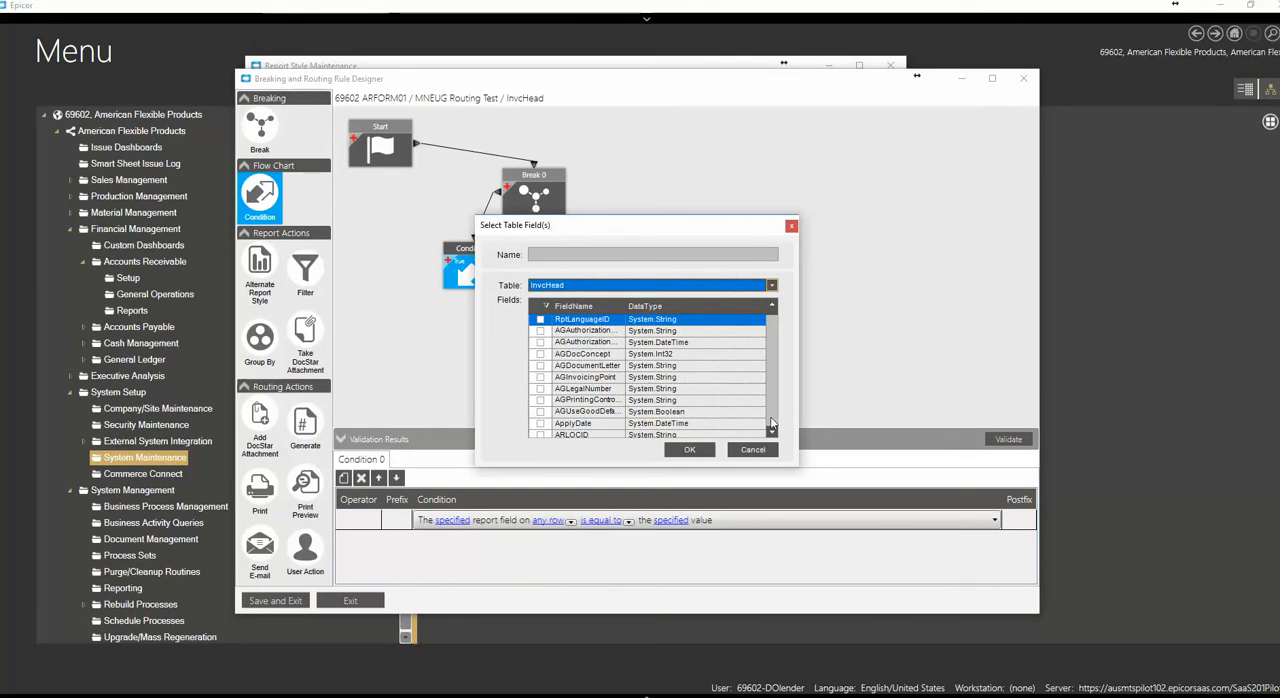
{"action": "left_click", "coordinate": [773, 430]}
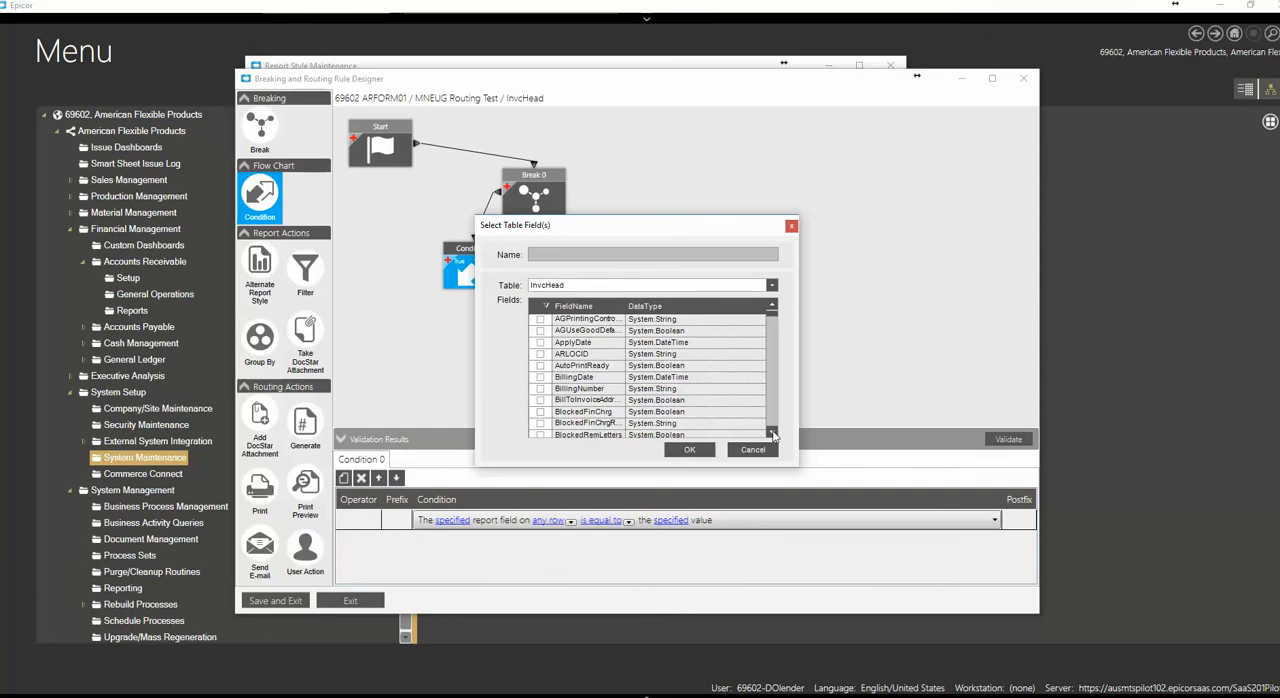
{"action": "left_click", "coordinate": [773, 432]}
{"action": "left_click", "coordinate": [773, 432]}
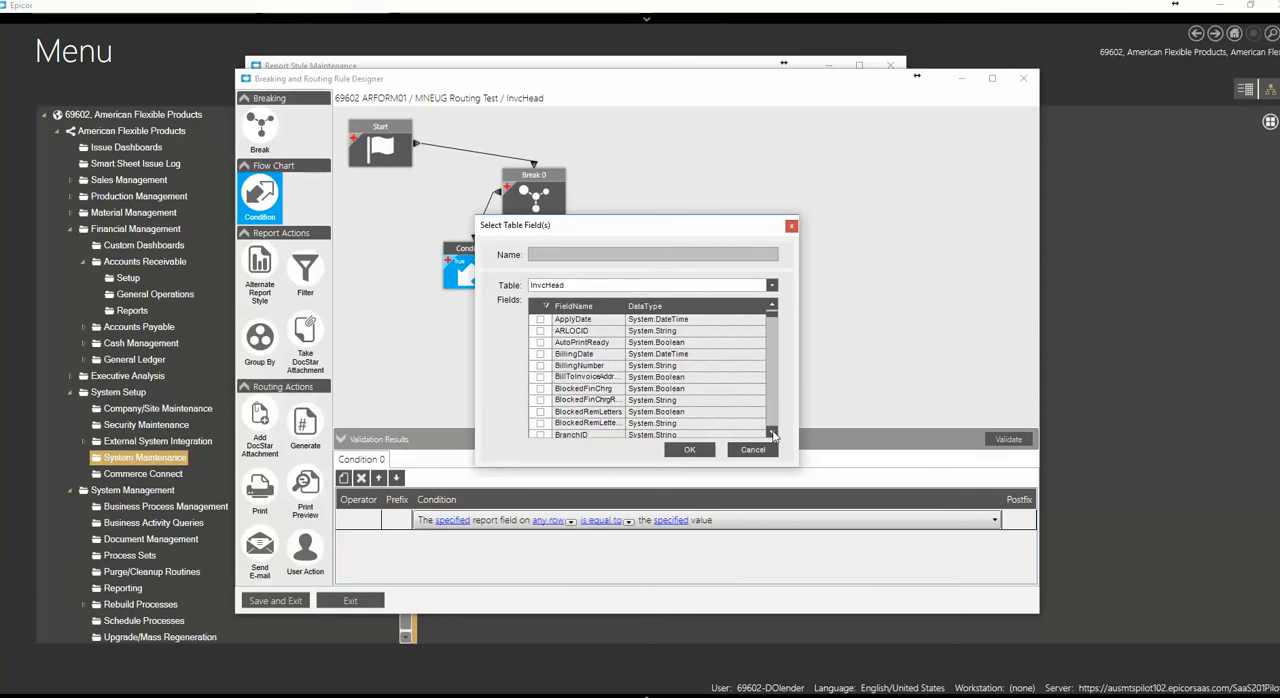
{"action": "left_click", "coordinate": [773, 432]}
{"action": "left_click", "coordinate": [773, 432]}
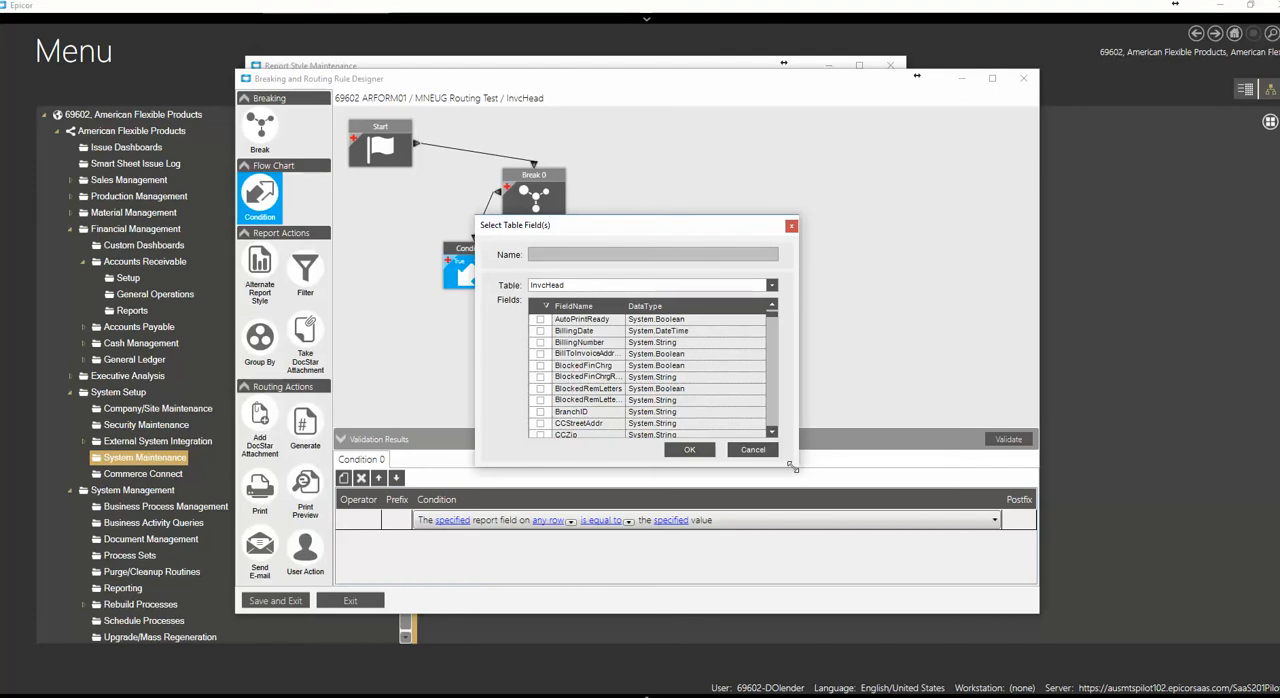
{"action": "left_click", "coordinate": [752, 449]}
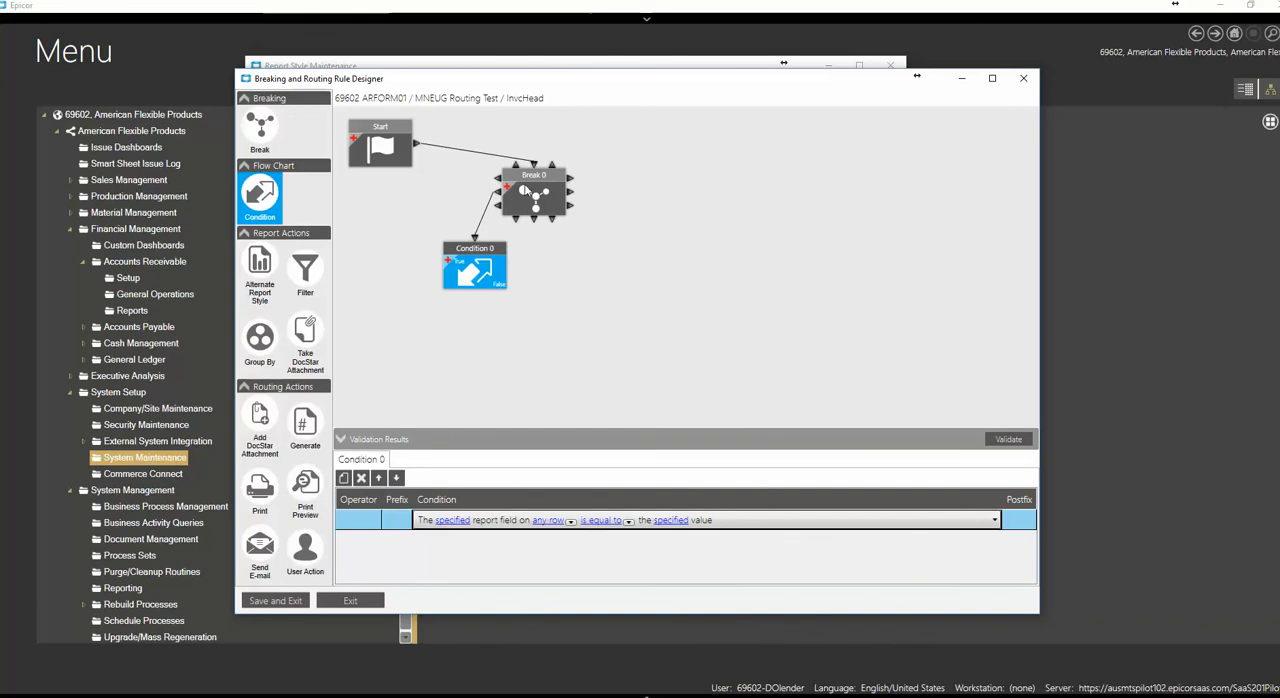
Review the Break and Condition settings and shift the Condition block slightly away from the Break
{"action": "left_click", "coordinate": [527, 177]}
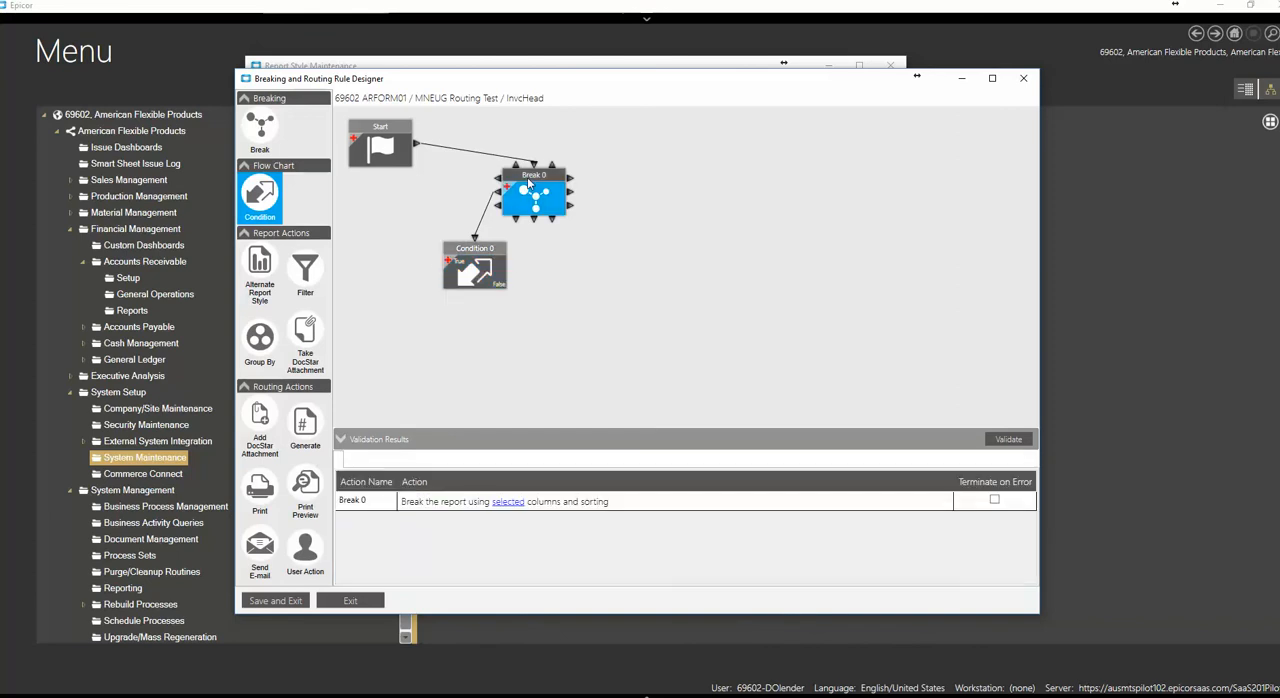
{"action": "left_click", "coordinate": [476, 250]}
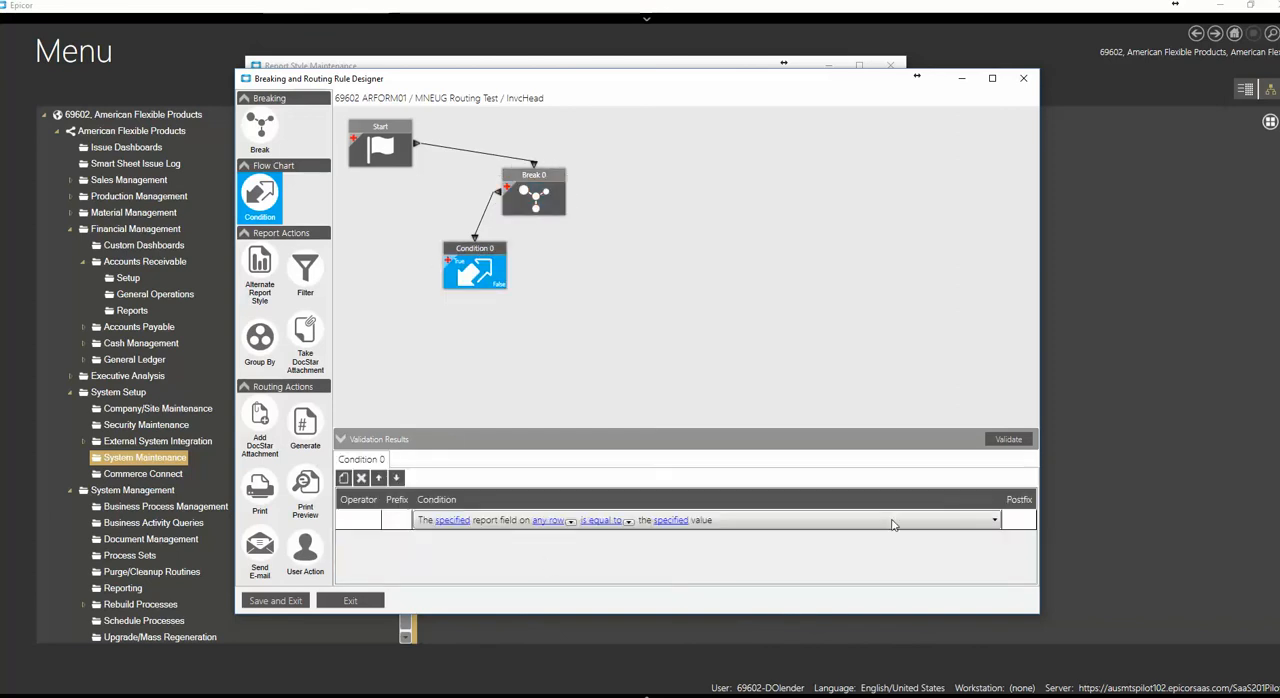
{"action": "left_click_drag", "start_coordinate": [467, 248], "coordinate": [454, 242]}
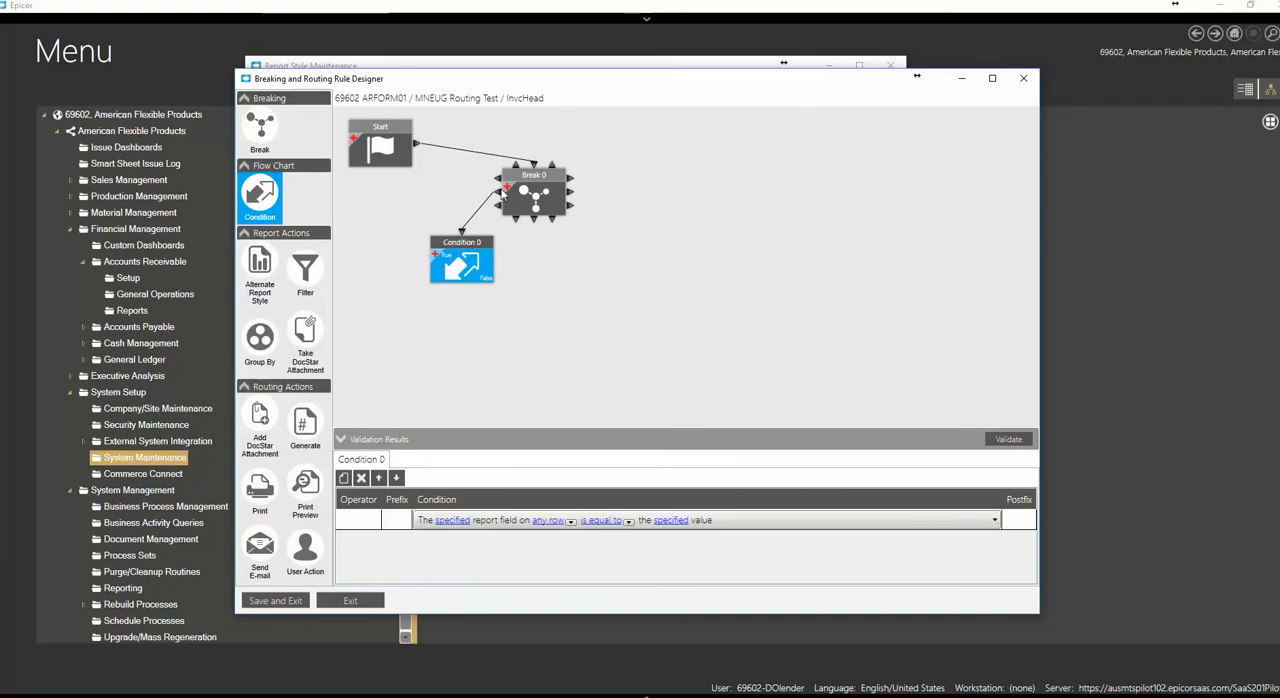
Set the Condition's report field to EMailAddress from the CustCnt table
{"action": "left_click_drag", "start_coordinate": [450, 251], "coordinate": [466, 253]}
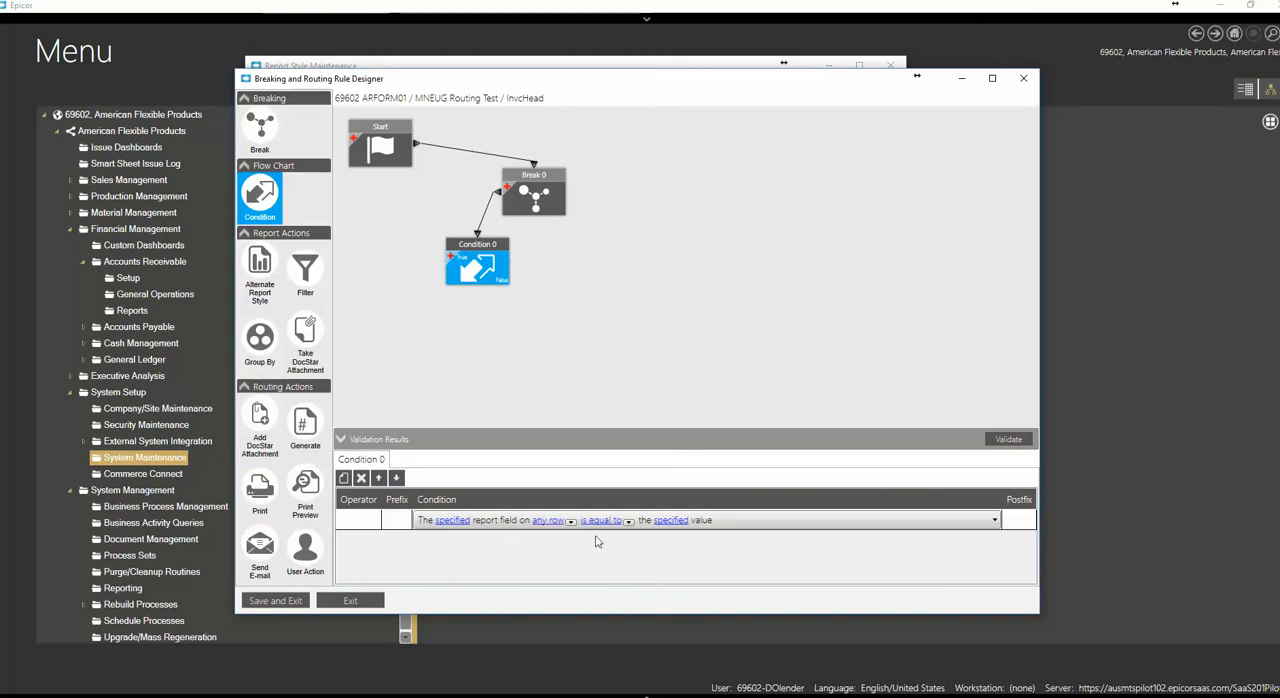
{"action": "left_click", "coordinate": [450, 521]}
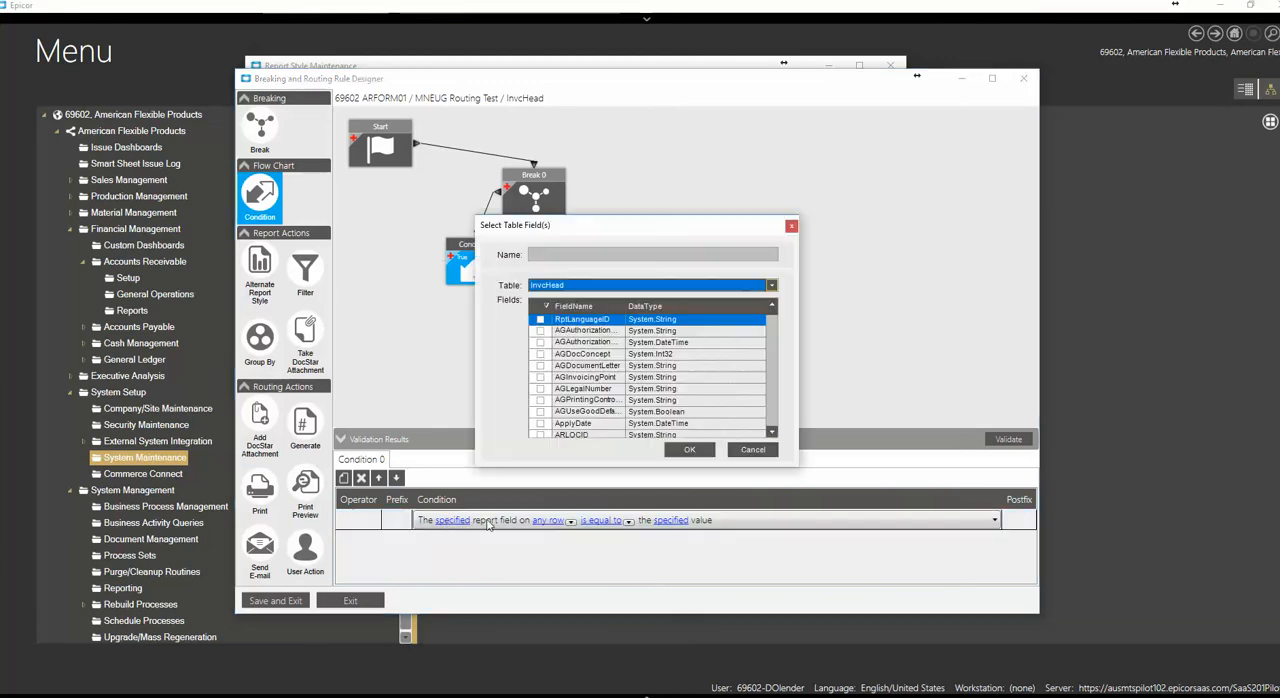
{"action": "scroll", "coordinate": [750, 320], "scroll_direction": "down", "scroll_amount": 10}
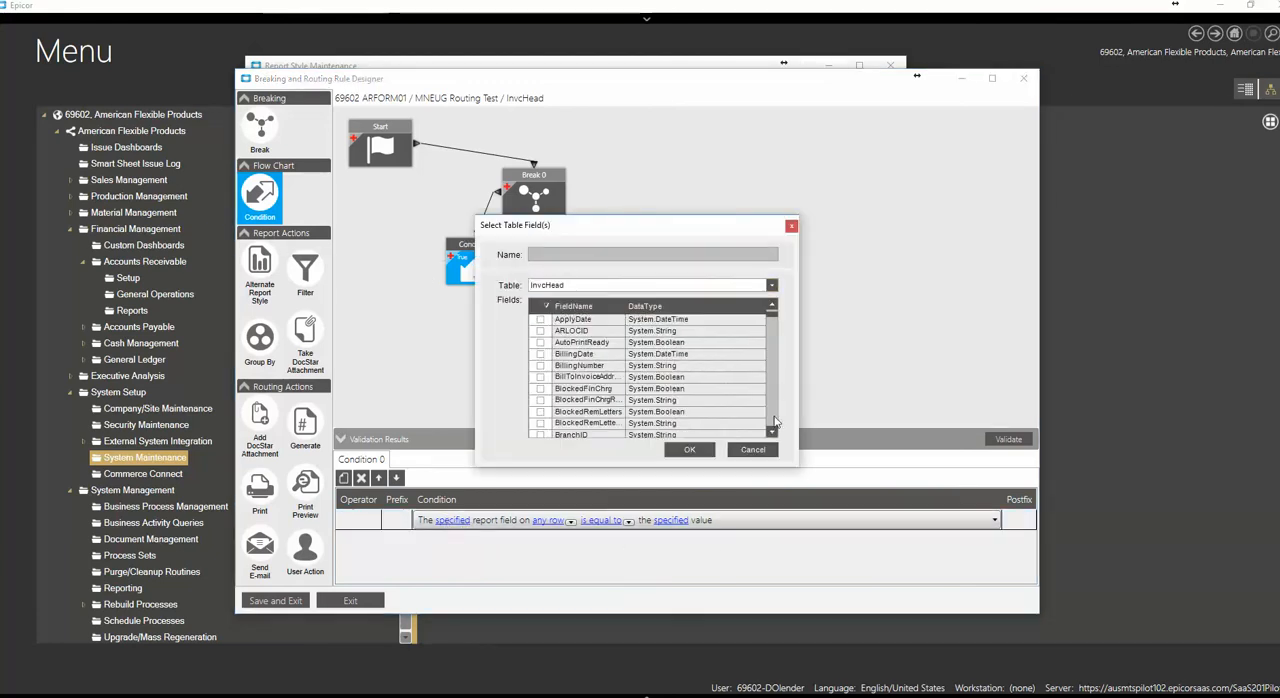
{"action": "left_click", "coordinate": [772, 285]}
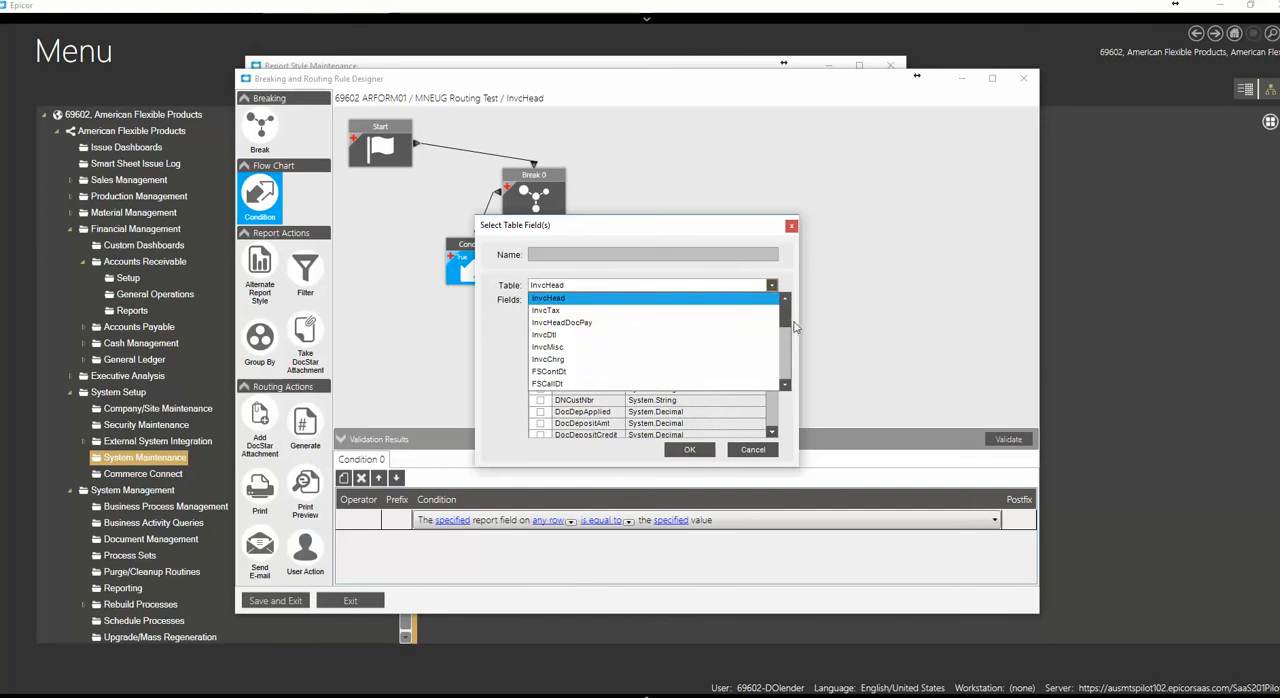
{"action": "scroll", "coordinate": [789, 323], "scroll_direction": "down", "scroll_amount": 3}
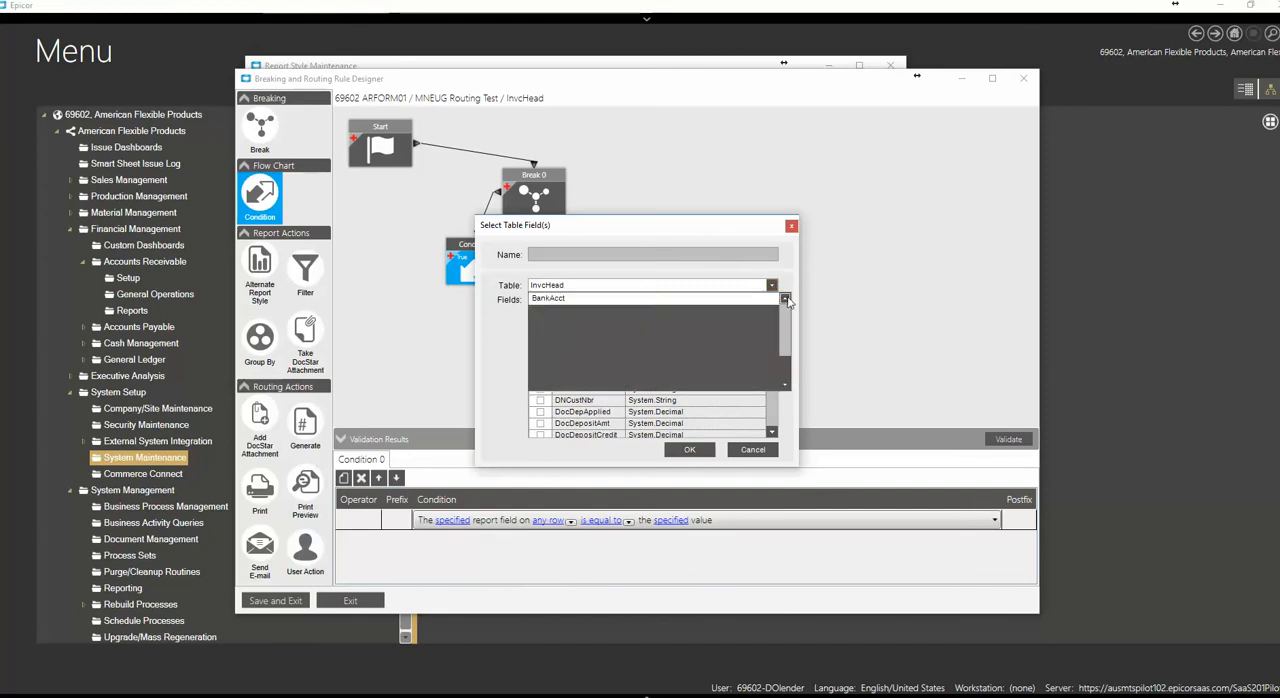
{"action": "left_click", "coordinate": [546, 372]}
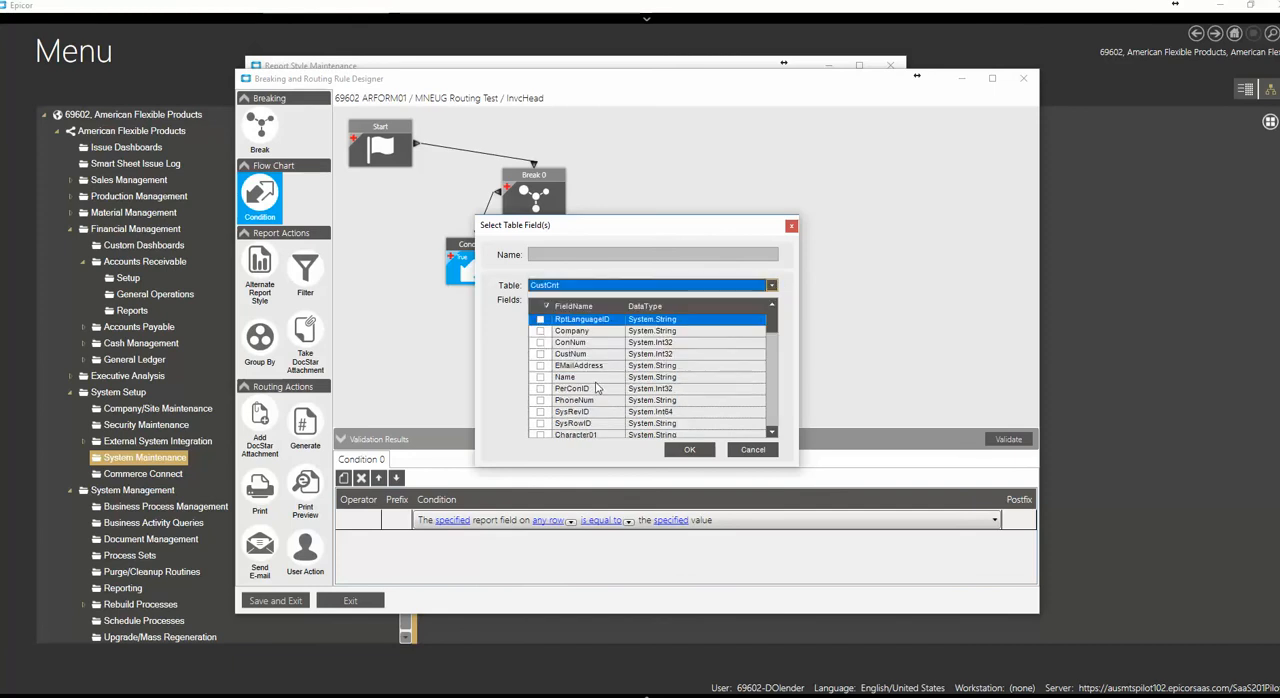
{"action": "left_click", "coordinate": [541, 366]}
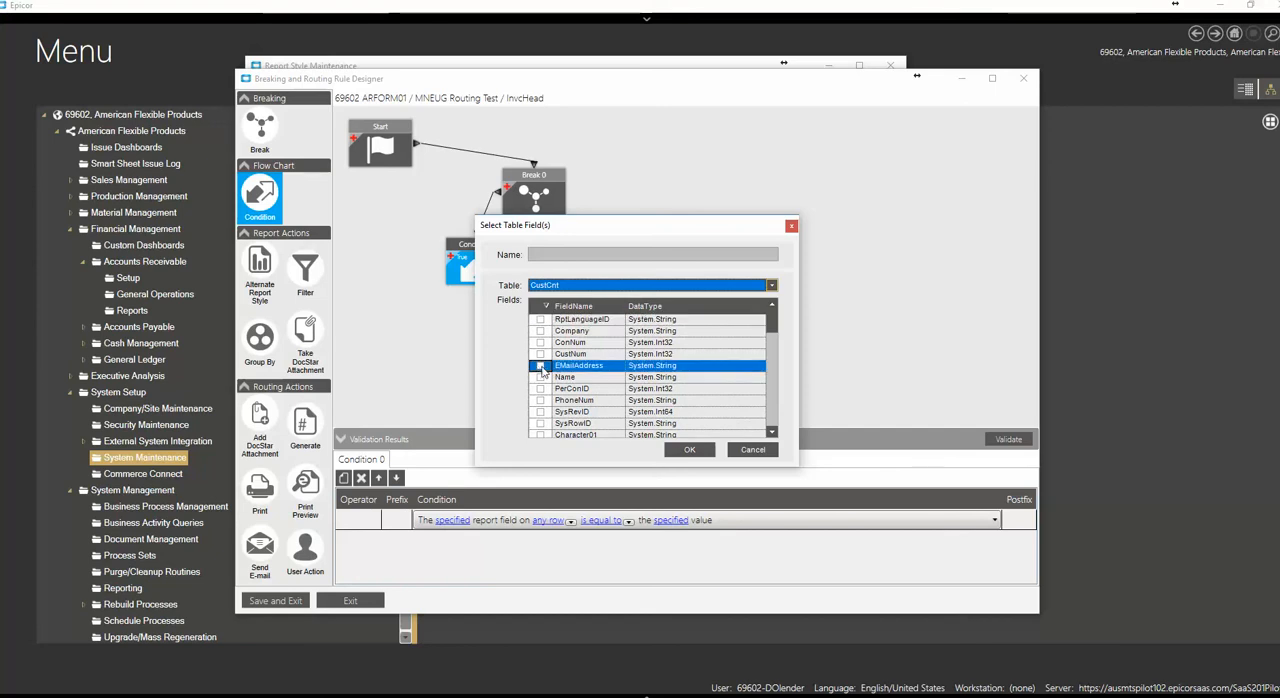
{"action": "left_click", "coordinate": [686, 450]}
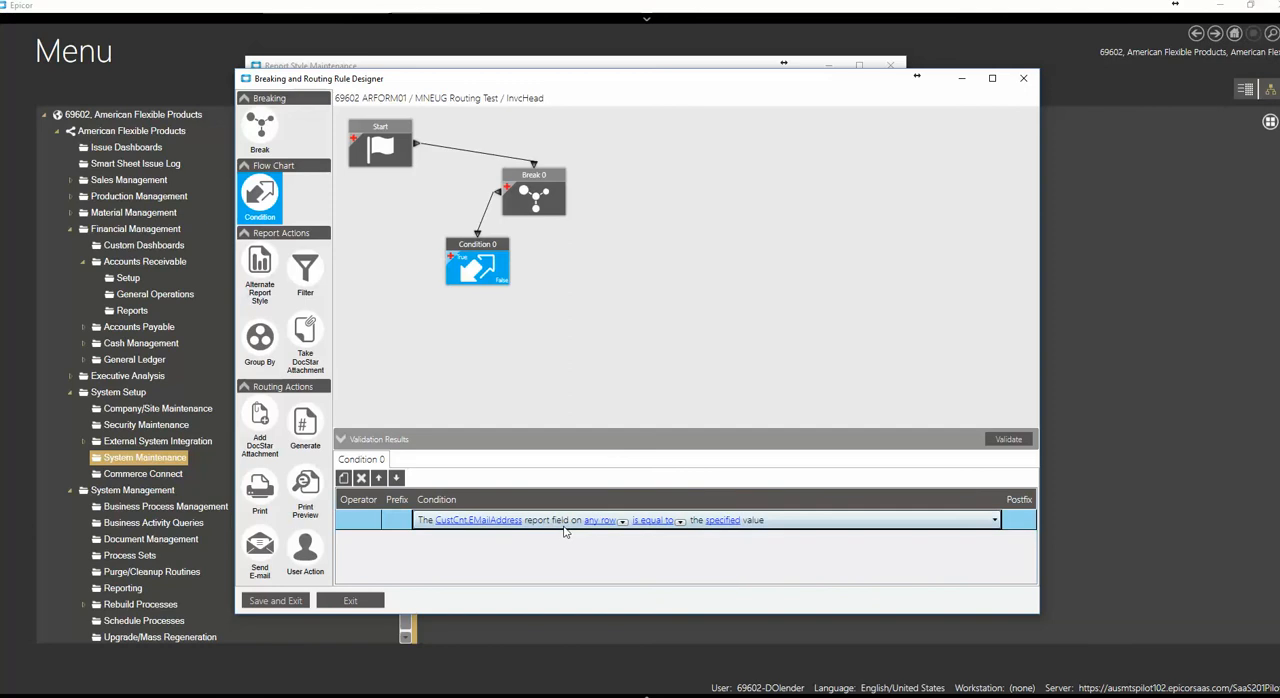
Change the condition's comparison to contains and set its value to @
{"action": "left_click", "coordinate": [680, 523]}
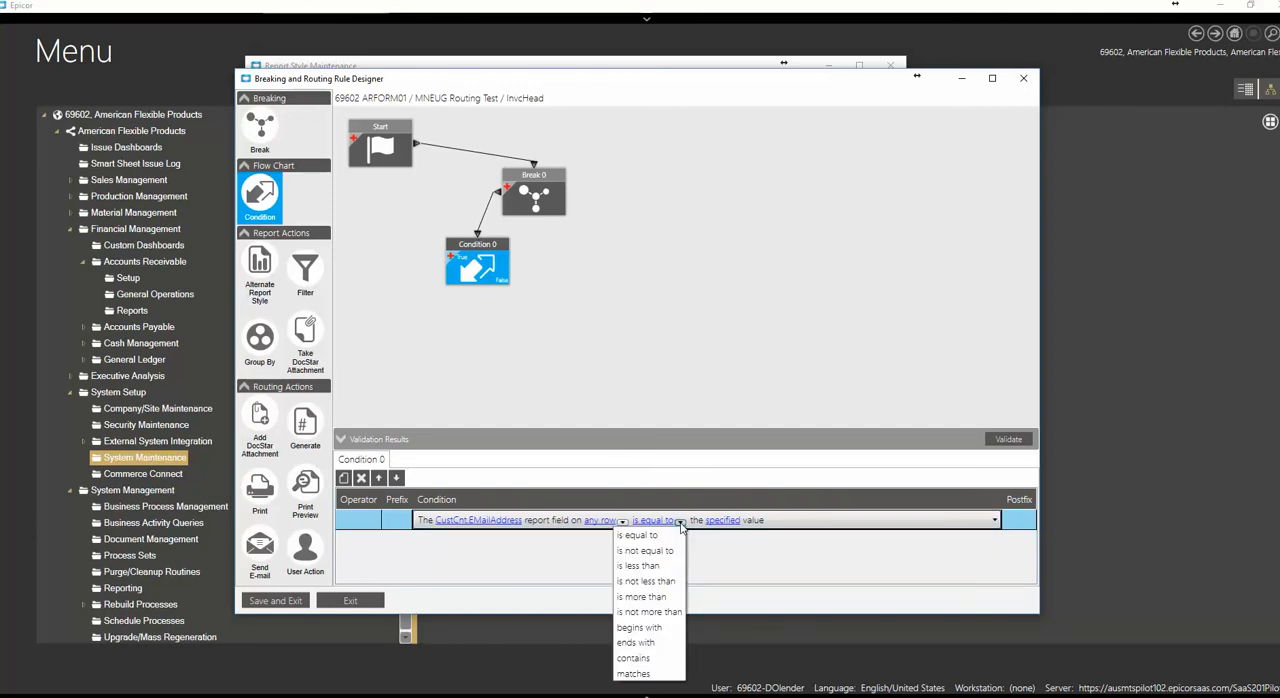
{"action": "left_click", "coordinate": [649, 656]}
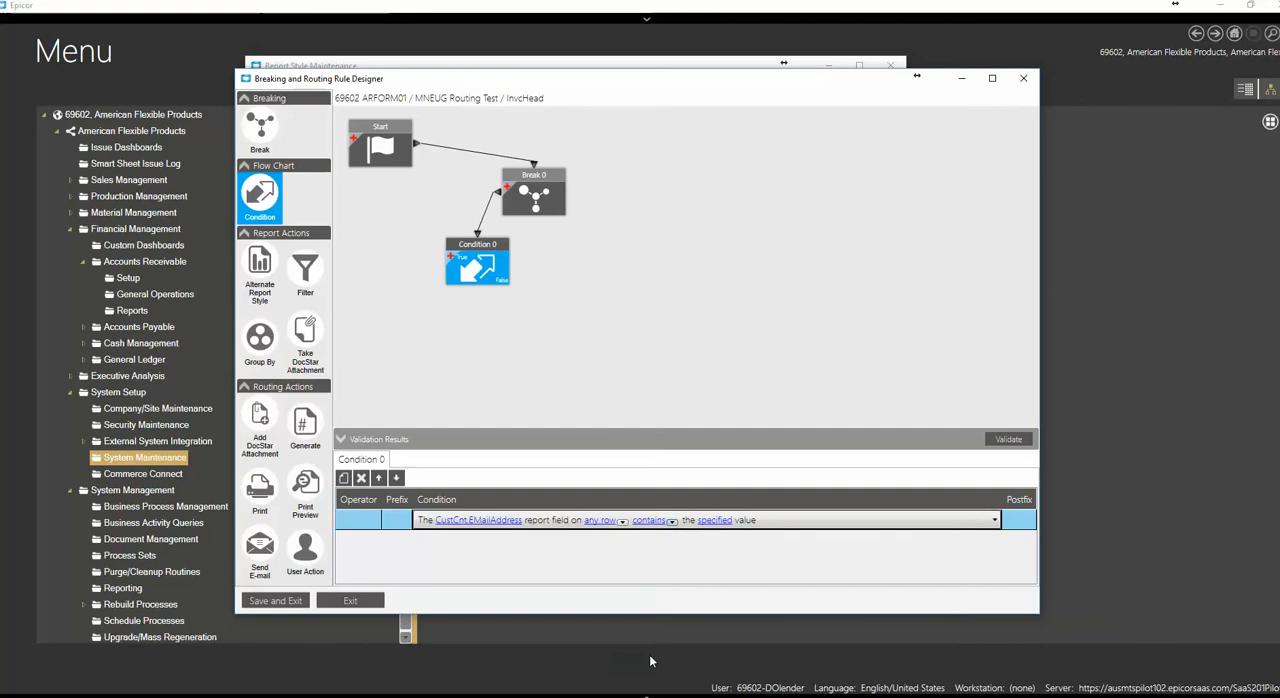
{"action": "left_click", "coordinate": [716, 521]}
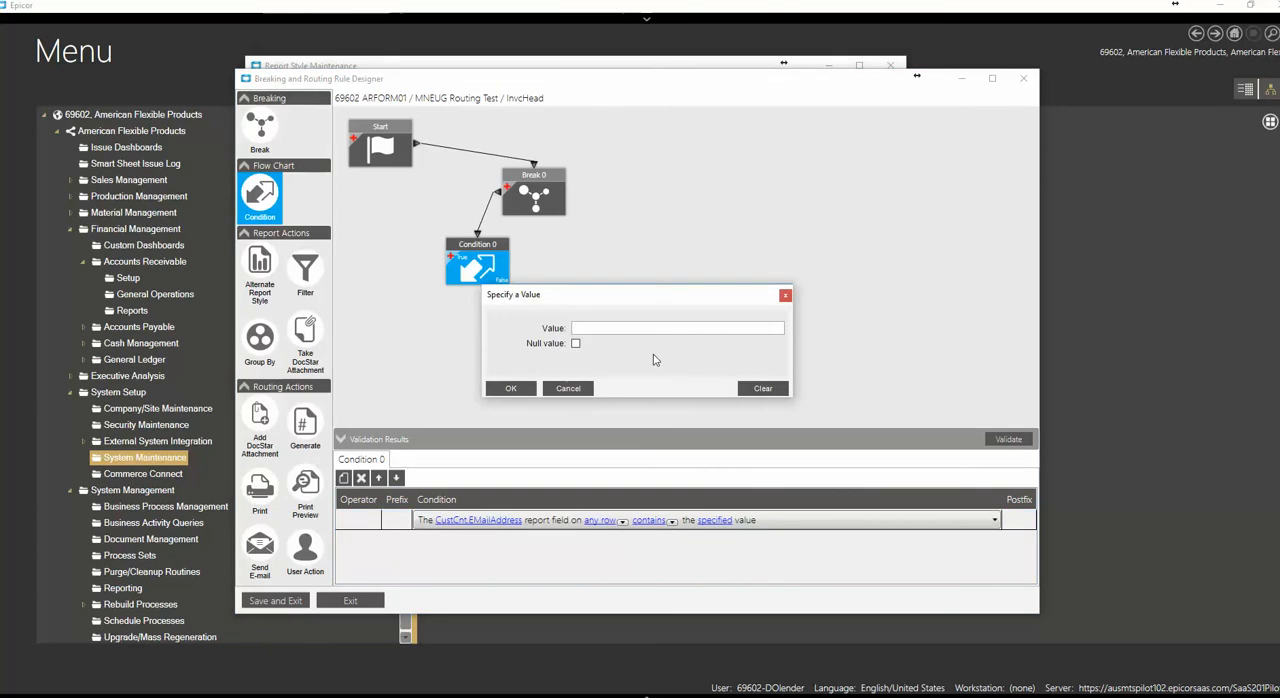
{"action": "left_click", "coordinate": [598, 330]}
{"action": "type", "text": "@"}
{"action": "left_click", "coordinate": [511, 388]}
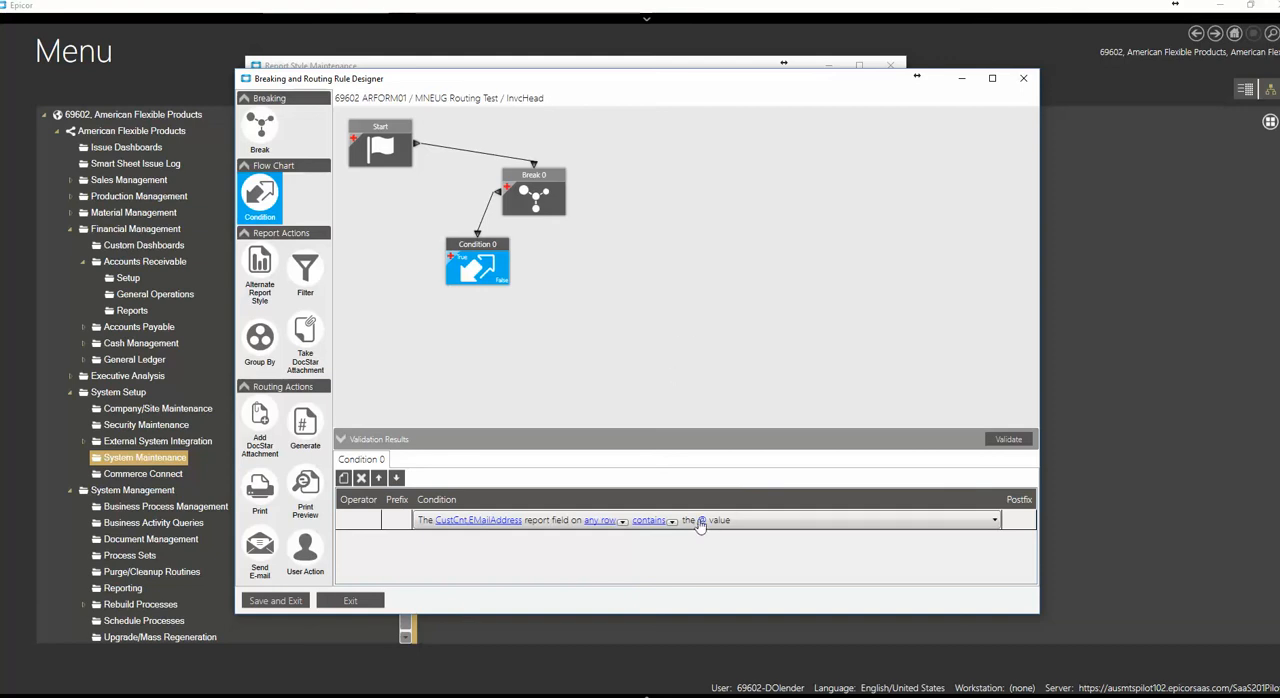
Shift the Break block slightly farther from Start and reposition the Condition block just below it
{"action": "left_click_drag", "start_coordinate": [476, 258], "coordinate": [462, 261]}
{"action": "left_click", "coordinate": [536, 182]}
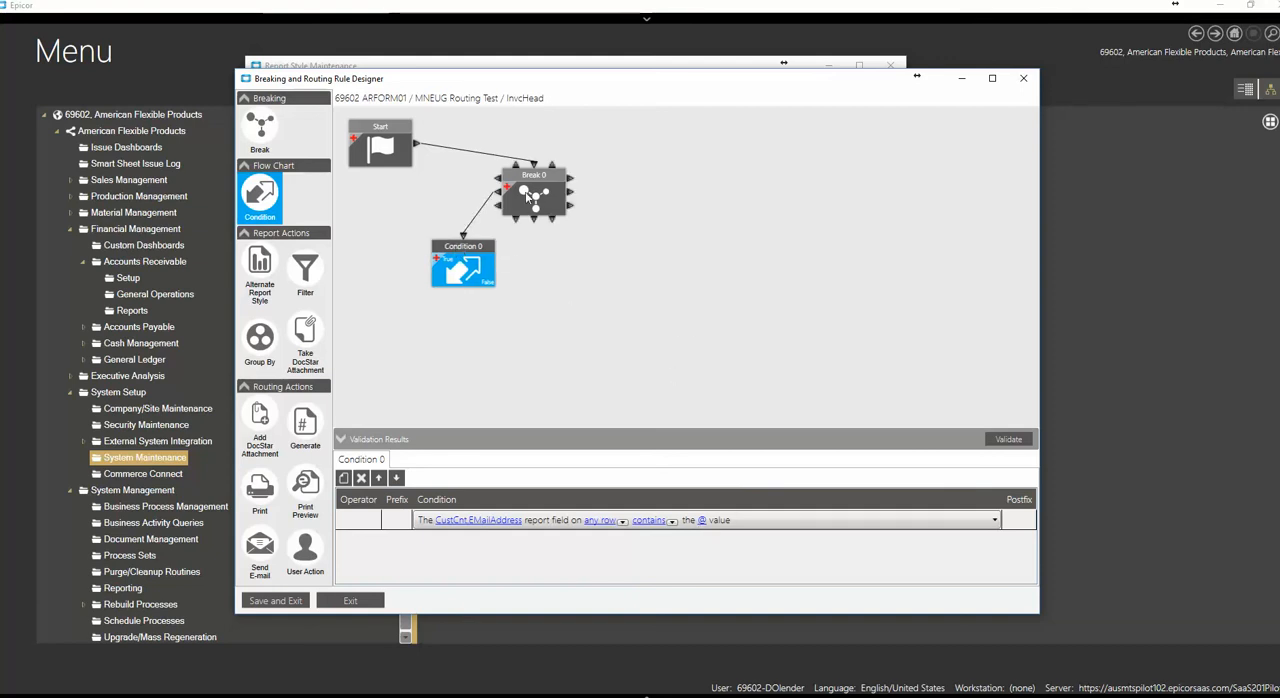
{"action": "left_click_drag", "start_coordinate": [536, 178], "coordinate": [545, 178]}
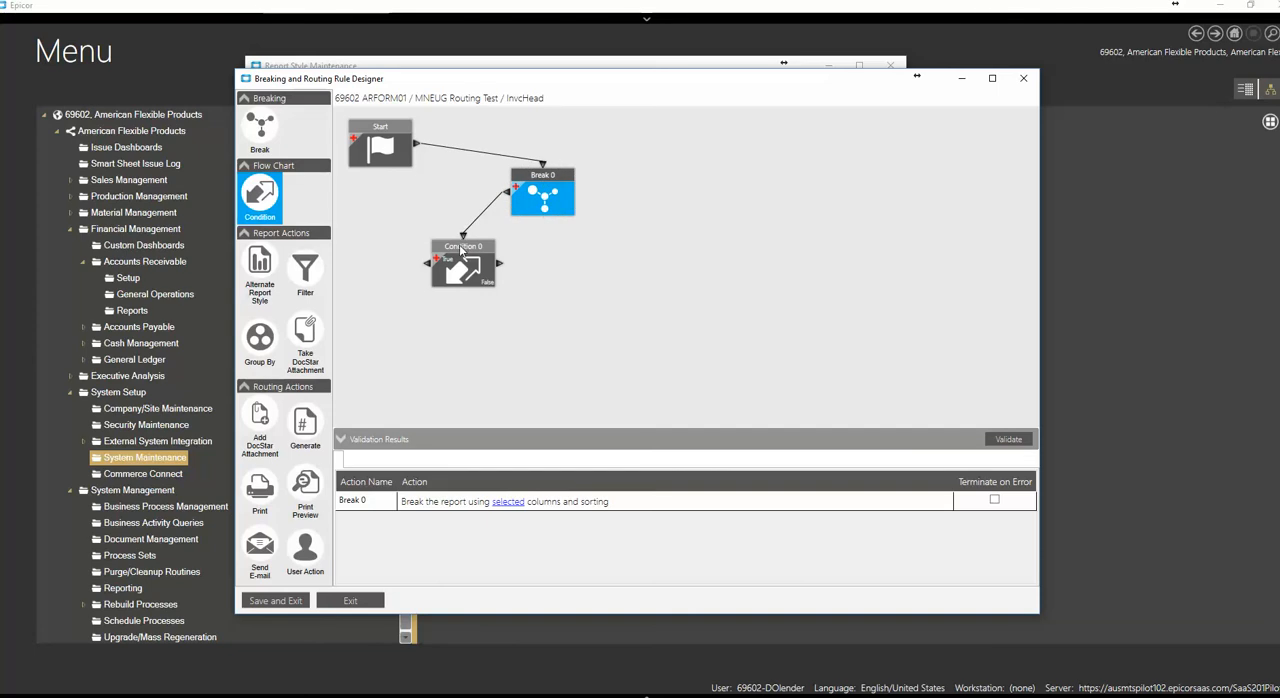
{"action": "left_click_drag", "start_coordinate": [462, 253], "coordinate": [480, 244]}
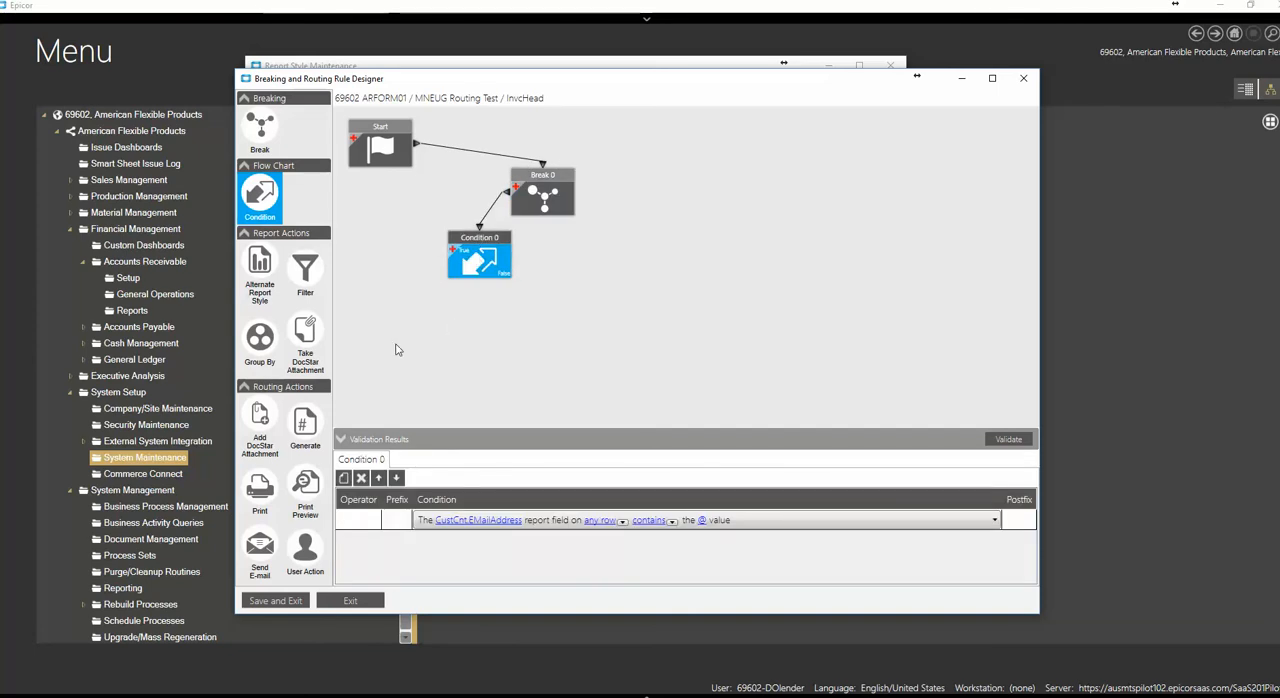
Add a Filter block below the Condition and link it from the Condition's True output
{"action": "left_click_drag", "start_coordinate": [305, 272], "coordinate": [385, 298]}
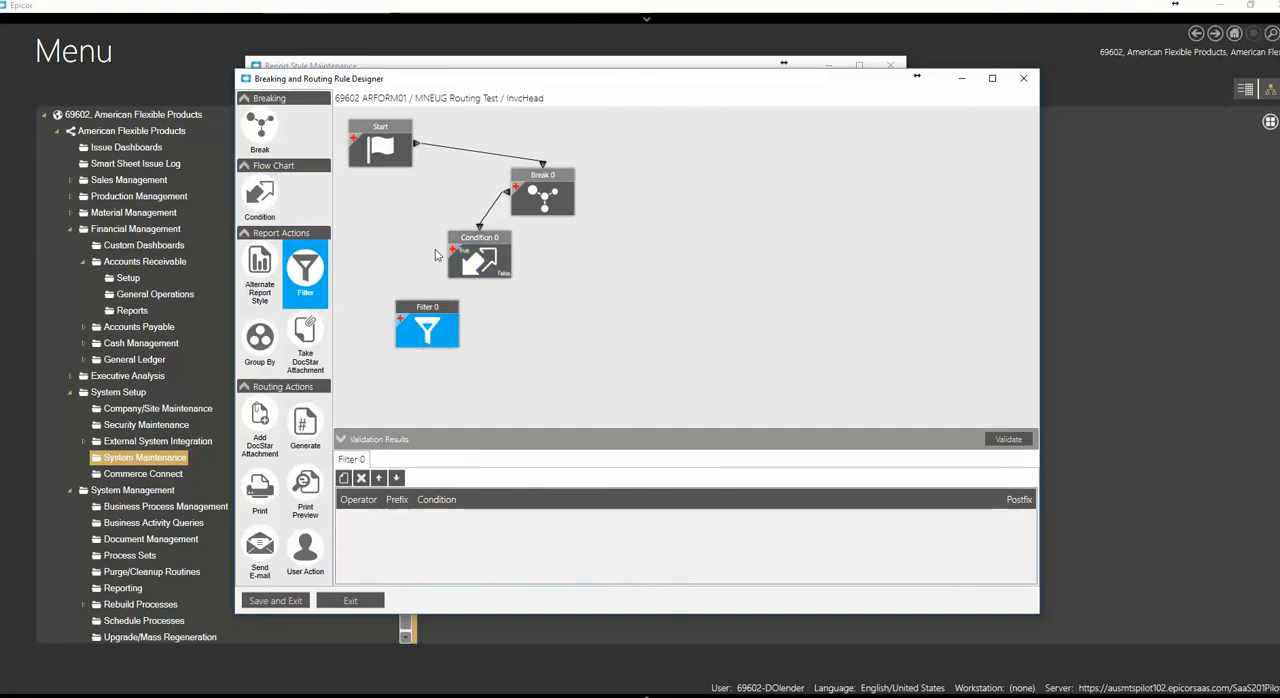
{"action": "left_click_drag", "start_coordinate": [444, 258], "coordinate": [428, 304]}
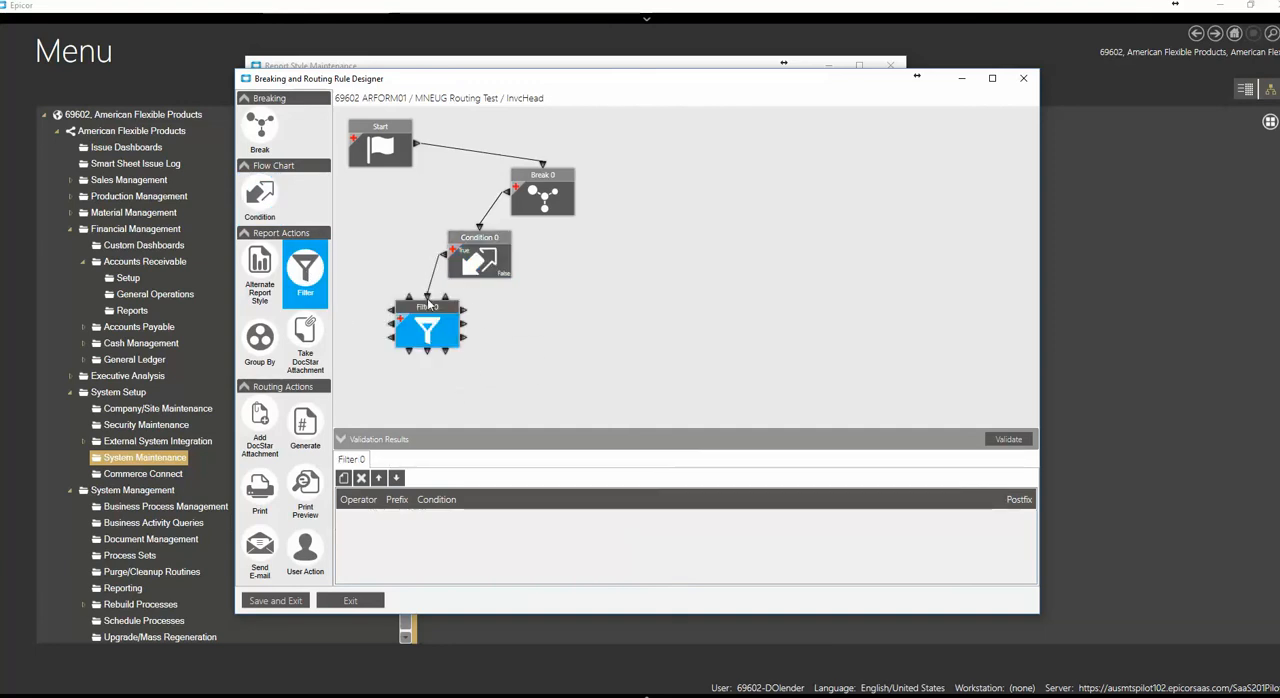
{"action": "left_click", "coordinate": [488, 242]}
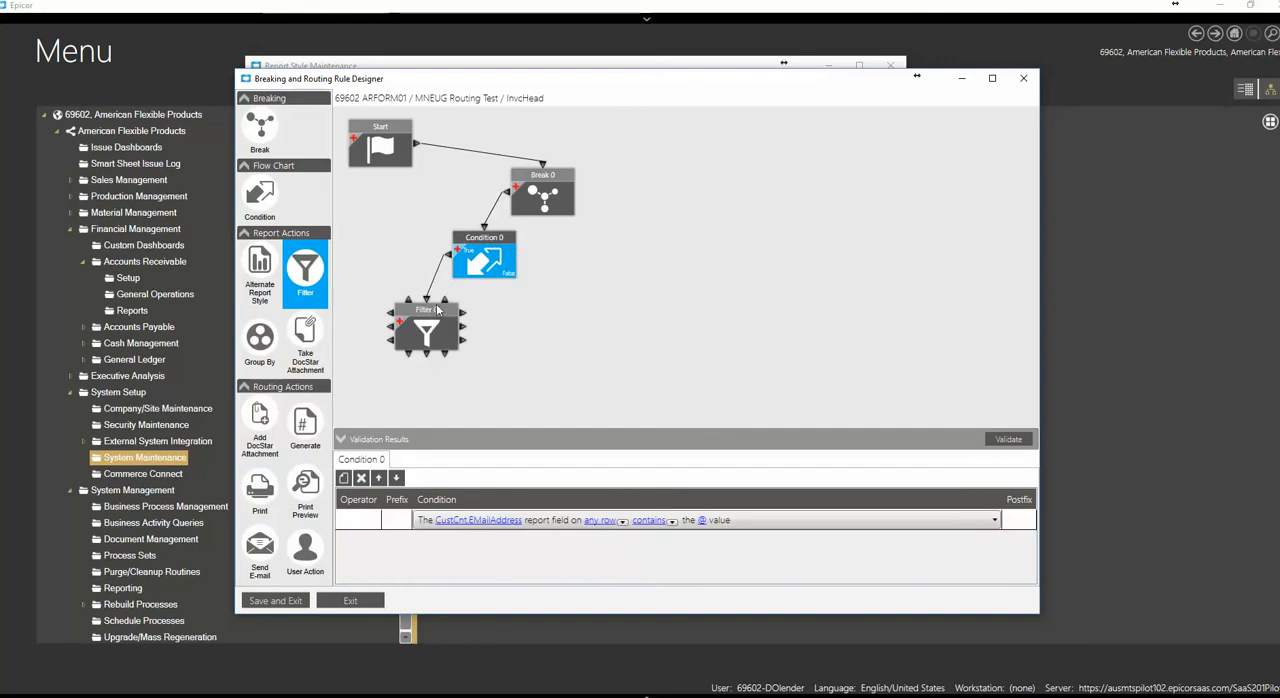
{"action": "left_click_drag", "start_coordinate": [437, 311], "coordinate": [449, 311]}
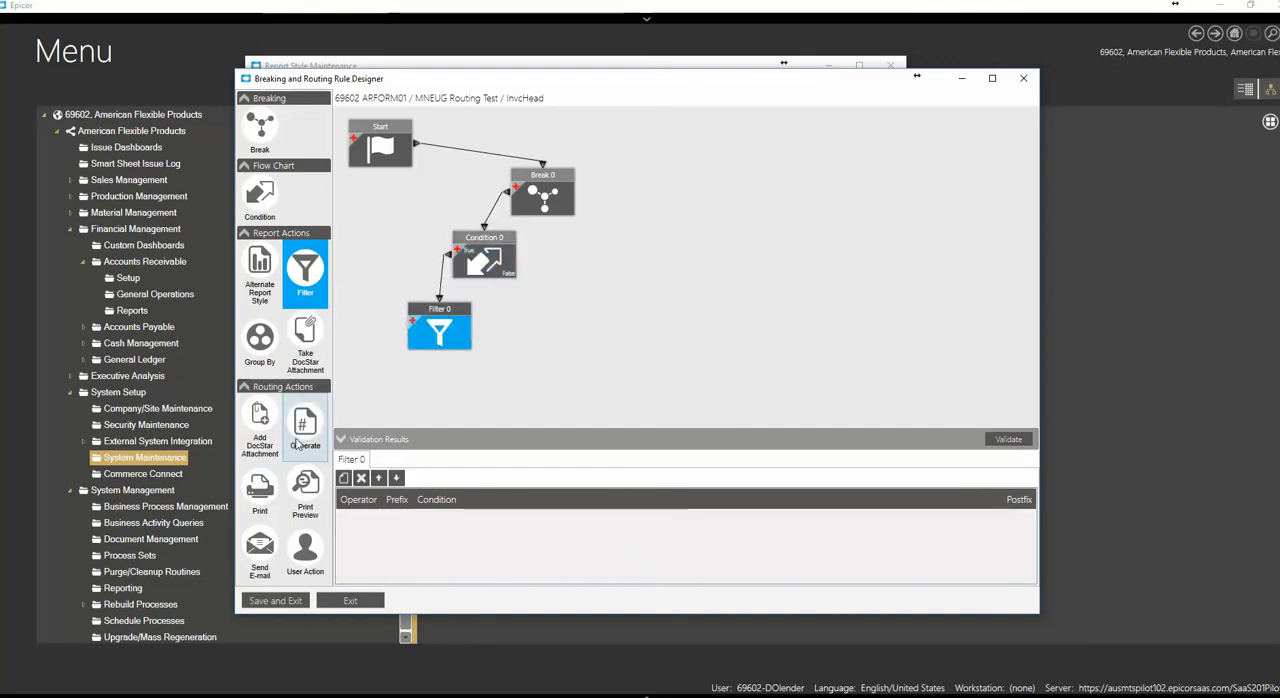
Add a Send E-mail block below the Filter and link the Filter to it
{"action": "left_click", "coordinate": [255, 553]}
{"action": "left_click_drag", "start_coordinate": [250, 557], "coordinate": [396, 396]}
{"action": "left_click_drag", "start_coordinate": [400, 335], "coordinate": [398, 380]}
{"action": "left_click_drag", "start_coordinate": [443, 315], "coordinate": [444, 303]}
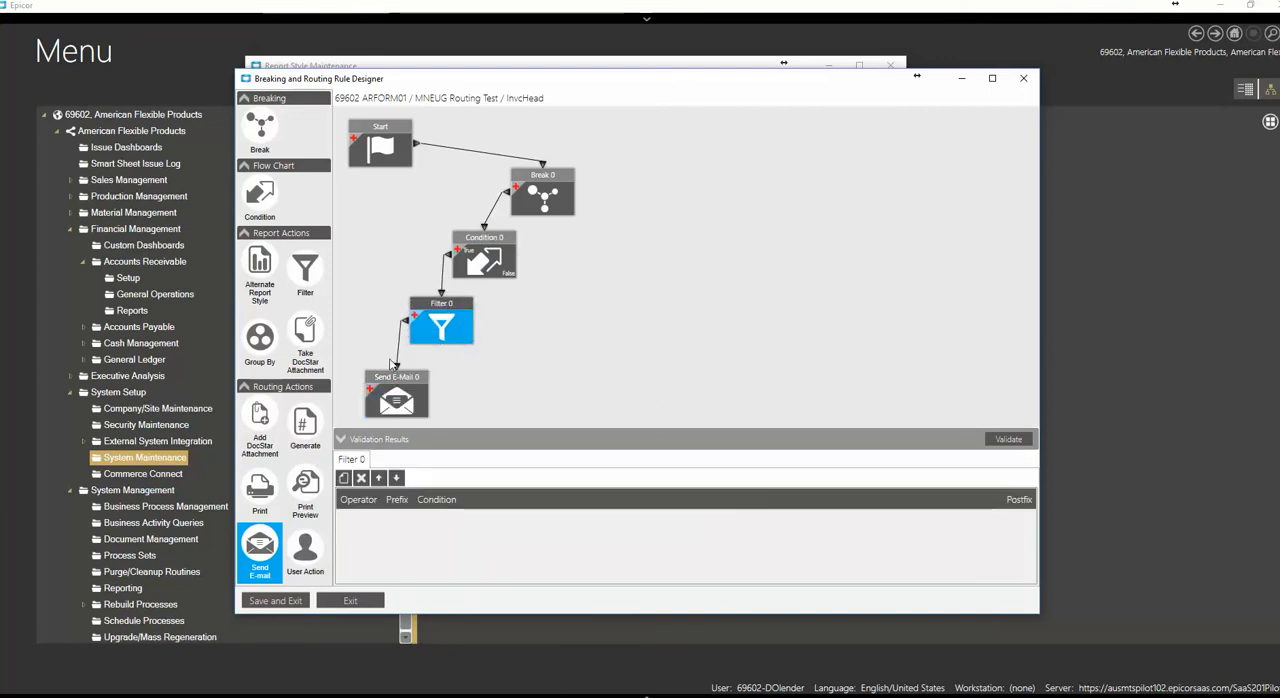
Add a Print Preview block beside Send E-Mail, link it from the Filter, and nudge the Condition and Filter blocks
{"action": "left_click_drag", "start_coordinate": [298, 485], "coordinate": [470, 367]}
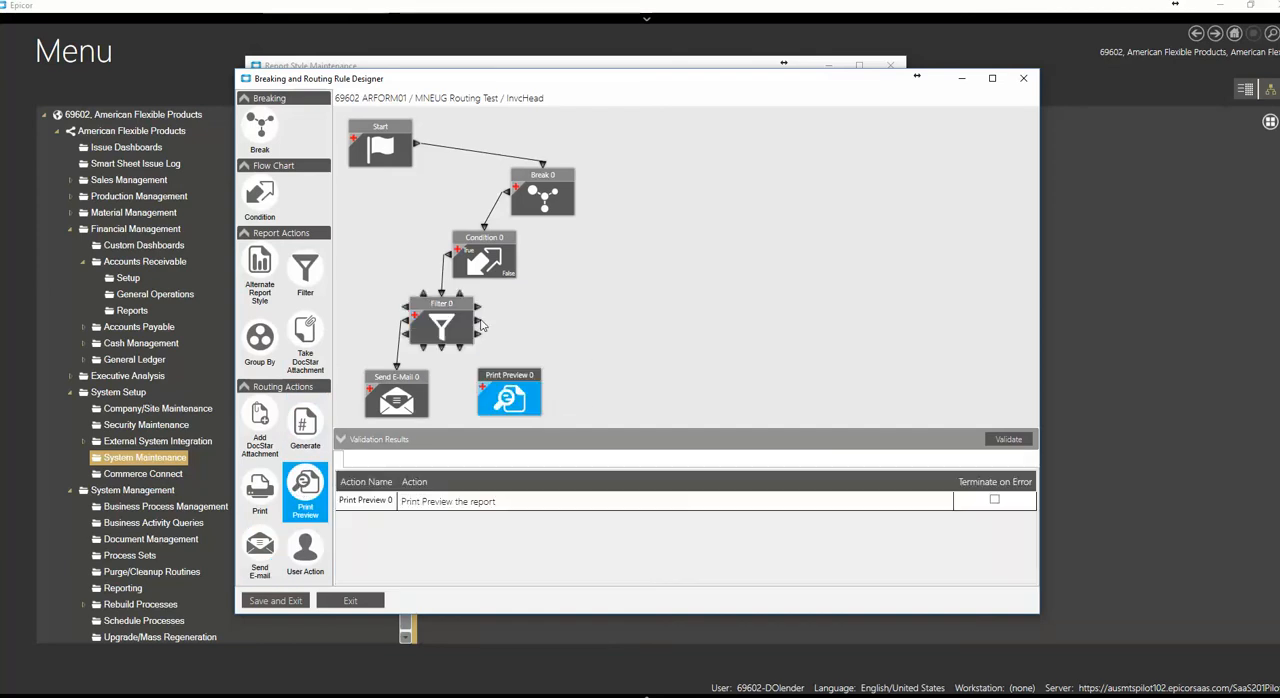
{"action": "left_click_drag", "start_coordinate": [479, 323], "coordinate": [512, 370]}
{"action": "left_click_drag", "start_coordinate": [472, 236], "coordinate": [474, 232]}
{"action": "left_click", "coordinate": [452, 304]}
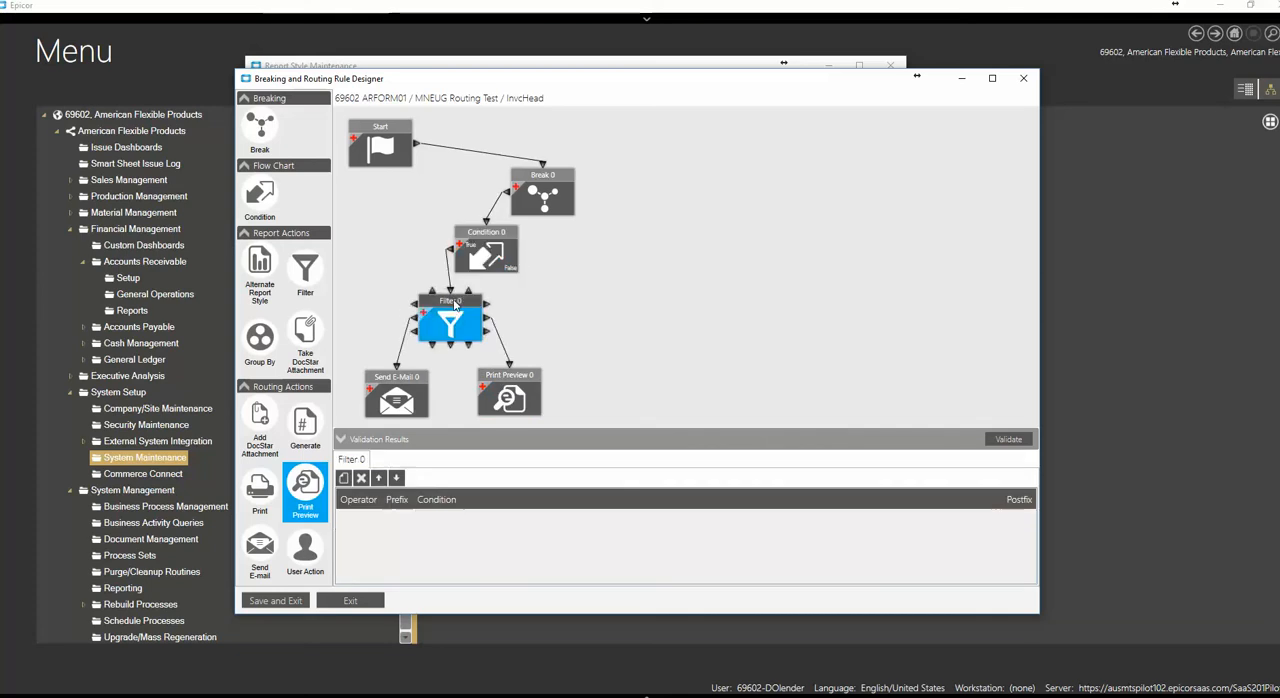
Add a condition row to the Filter that compares the InvcHead.Company breaking column to a specified value
{"action": "left_click", "coordinate": [479, 238]}
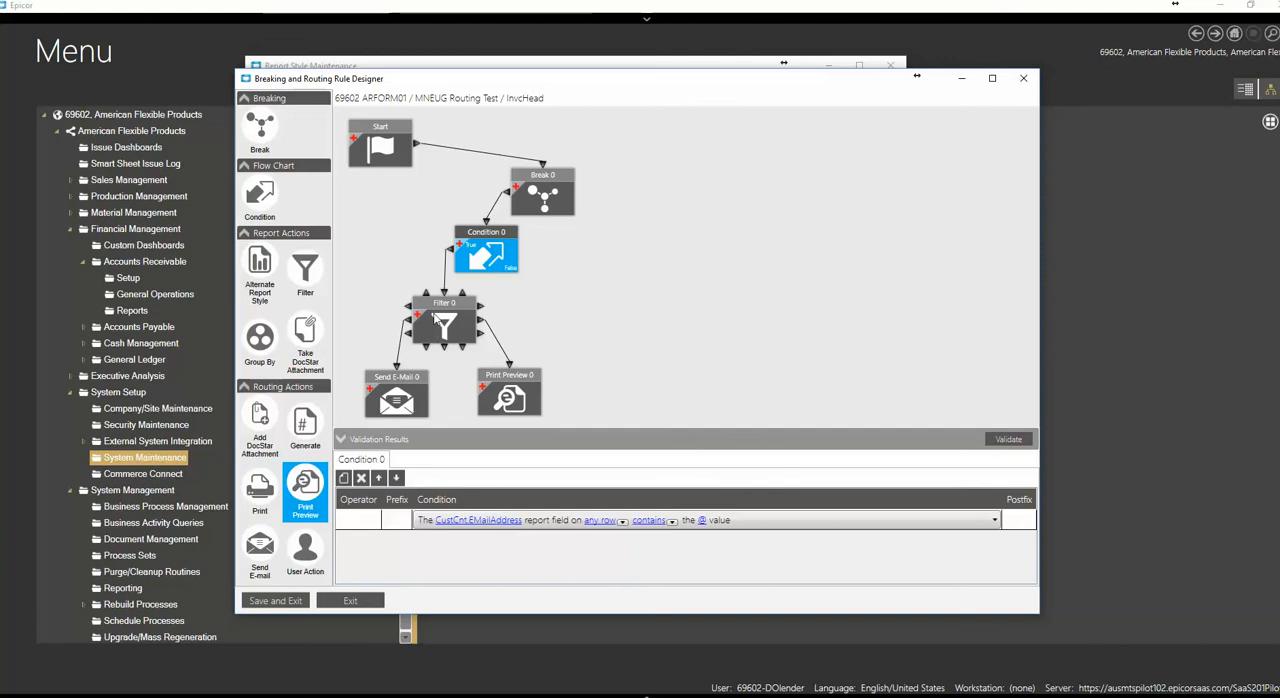
{"action": "left_click", "coordinate": [436, 308]}
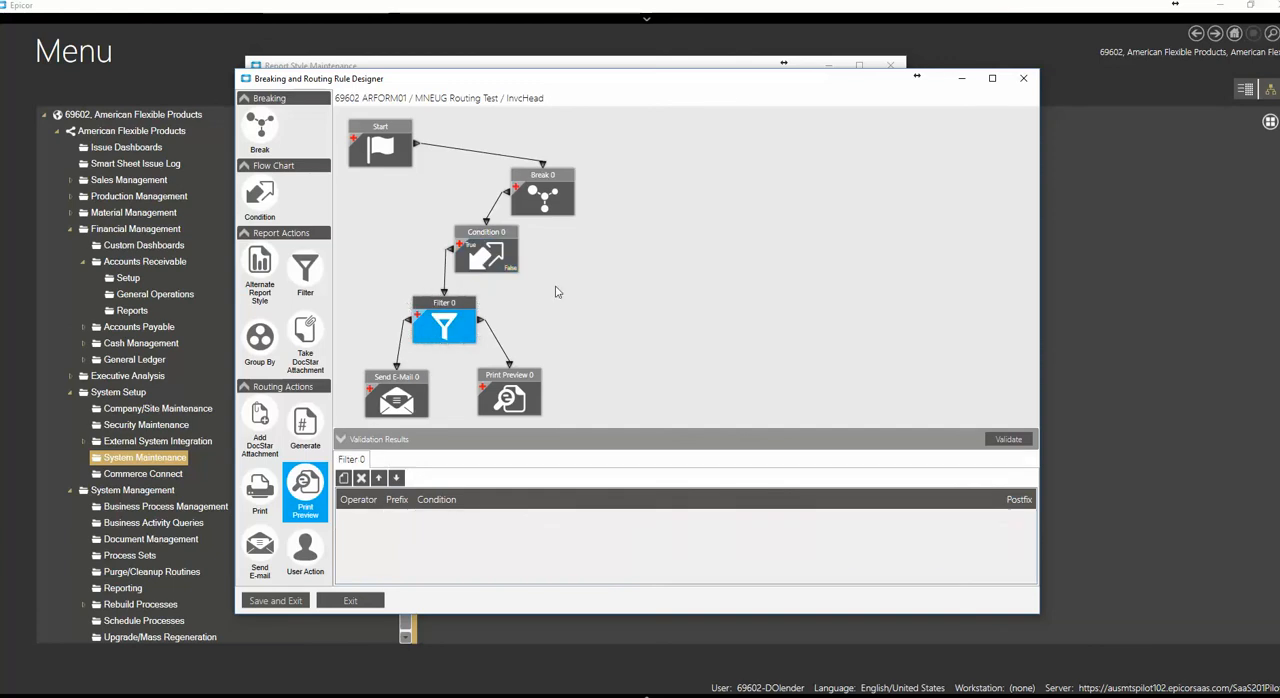
{"action": "left_click", "coordinate": [437, 311]}
{"action": "left_click", "coordinate": [343, 477]}
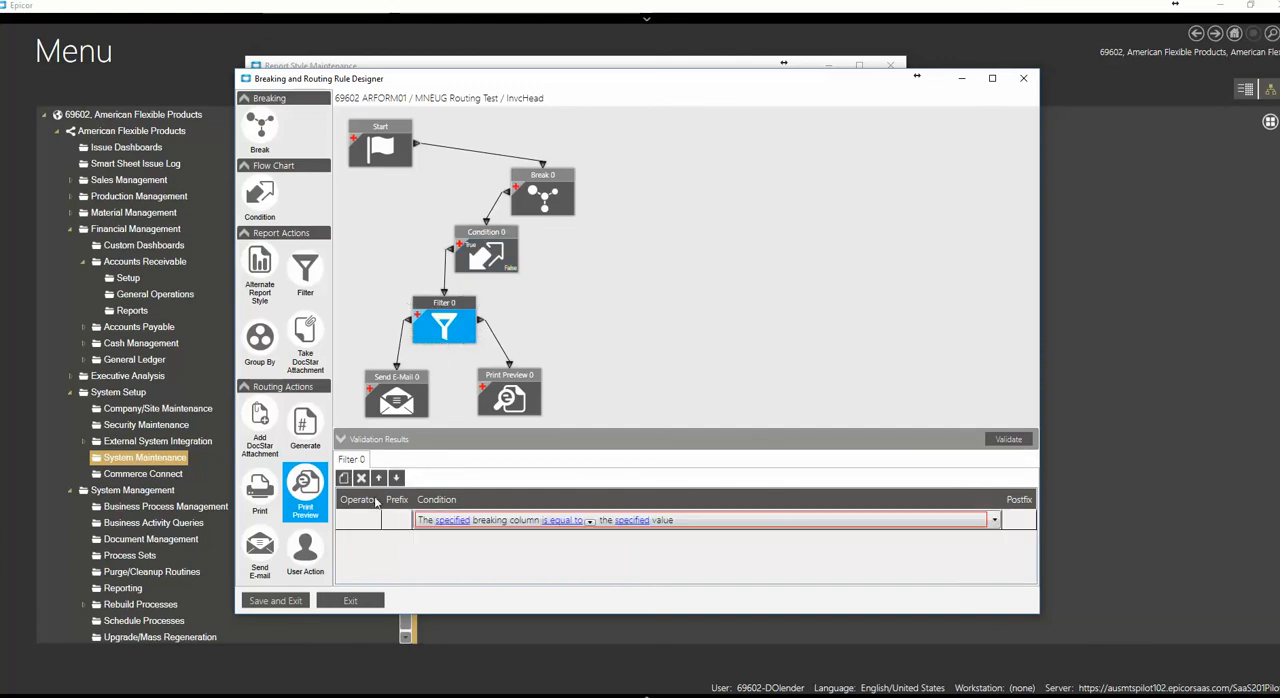
{"action": "left_click", "coordinate": [460, 522]}
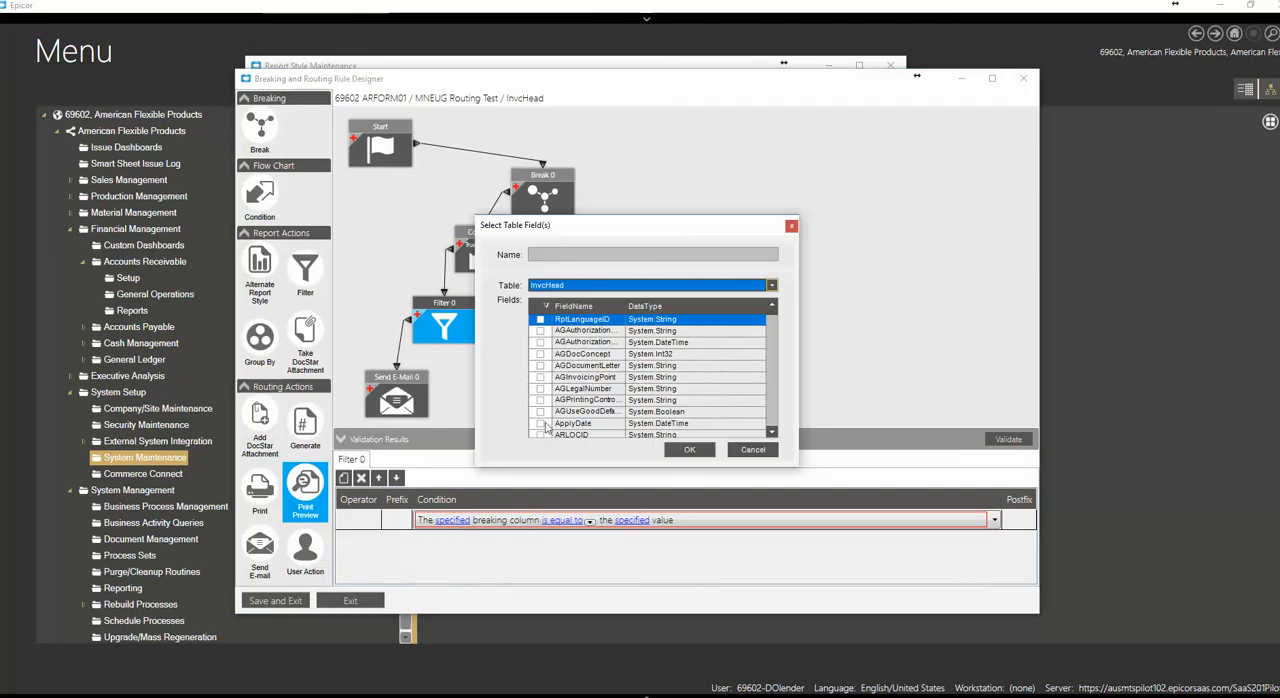
{"action": "left_click_drag", "start_coordinate": [775, 433], "coordinate": [772, 434]}
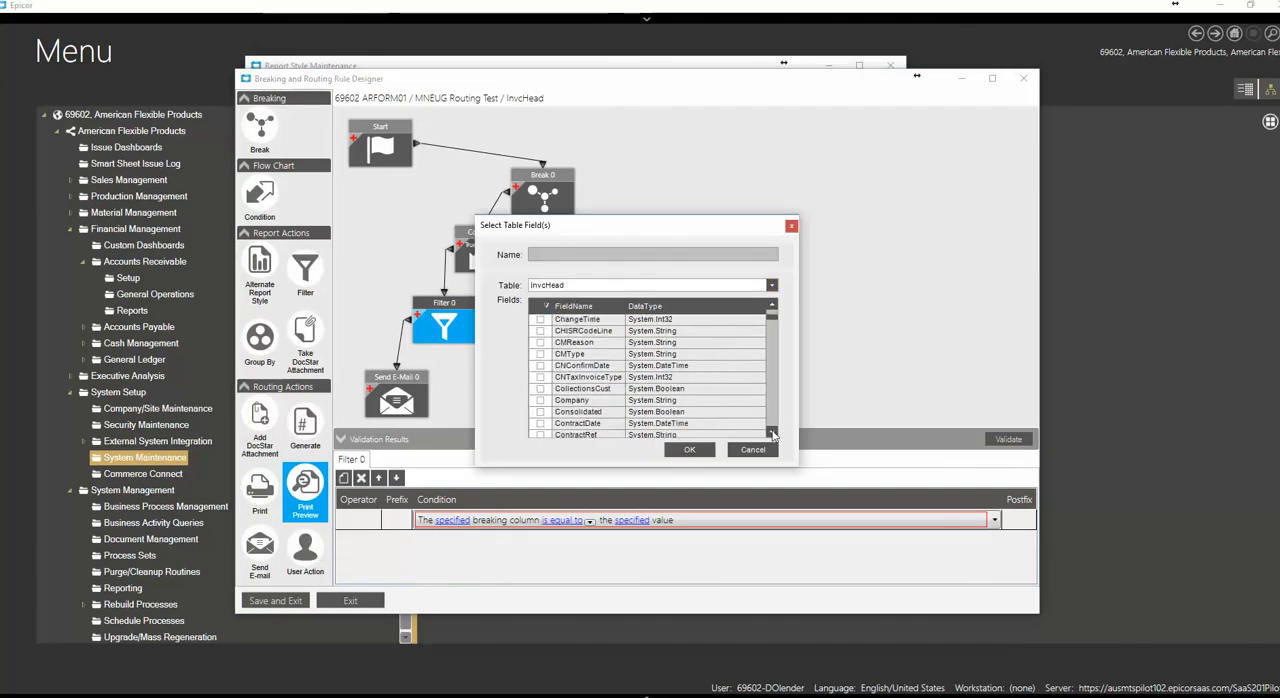
{"action": "left_click", "coordinate": [541, 402]}
{"action": "left_click", "coordinate": [687, 451]}
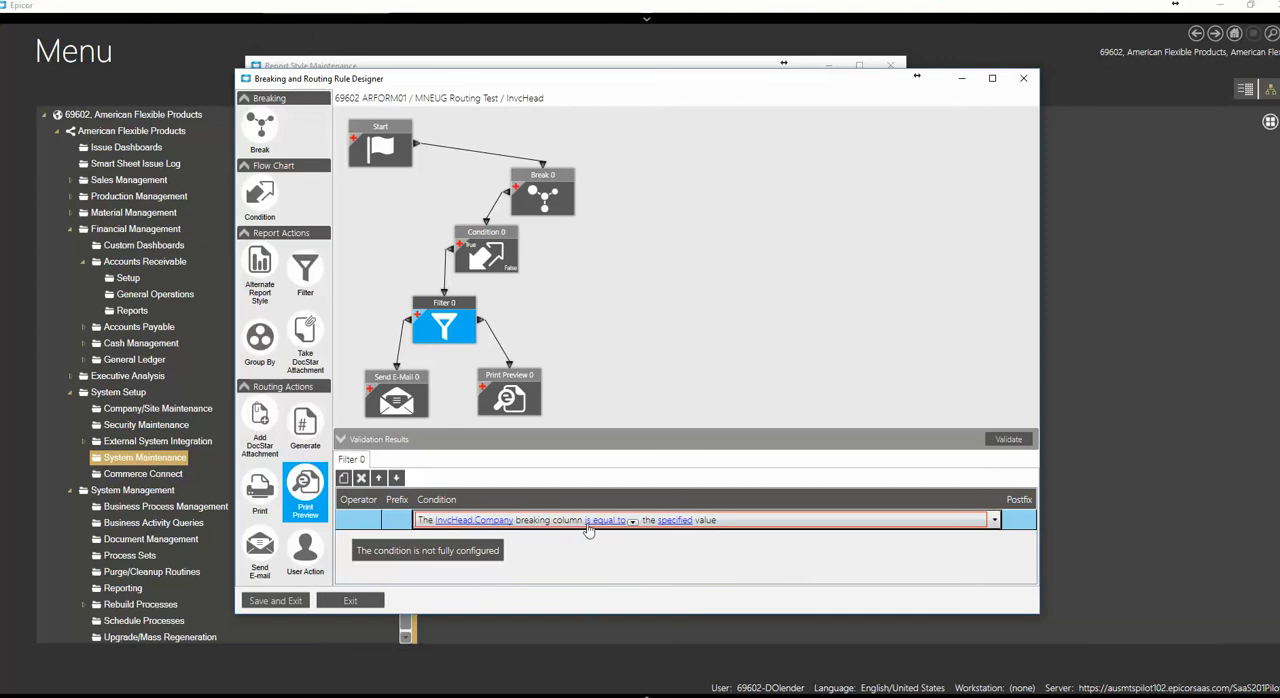
Change the filter row's comparison to is not equal to, with the null value
{"action": "left_click", "coordinate": [632, 522]}
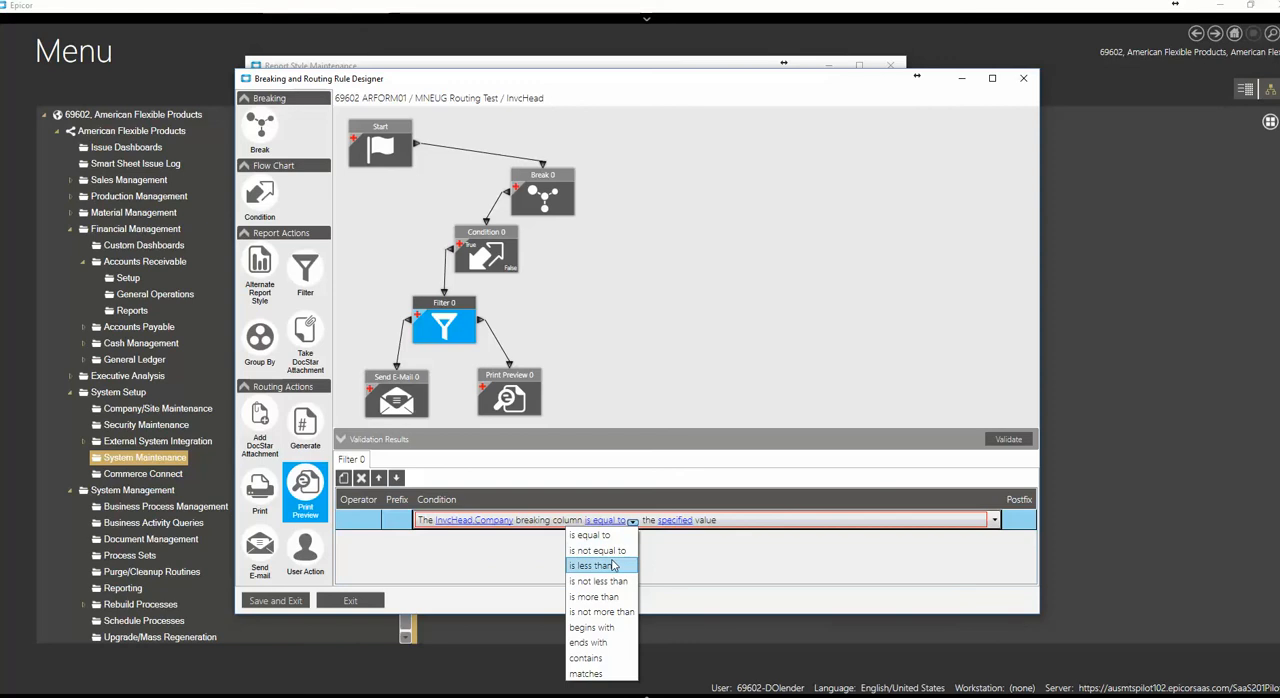
{"action": "left_click", "coordinate": [618, 553]}
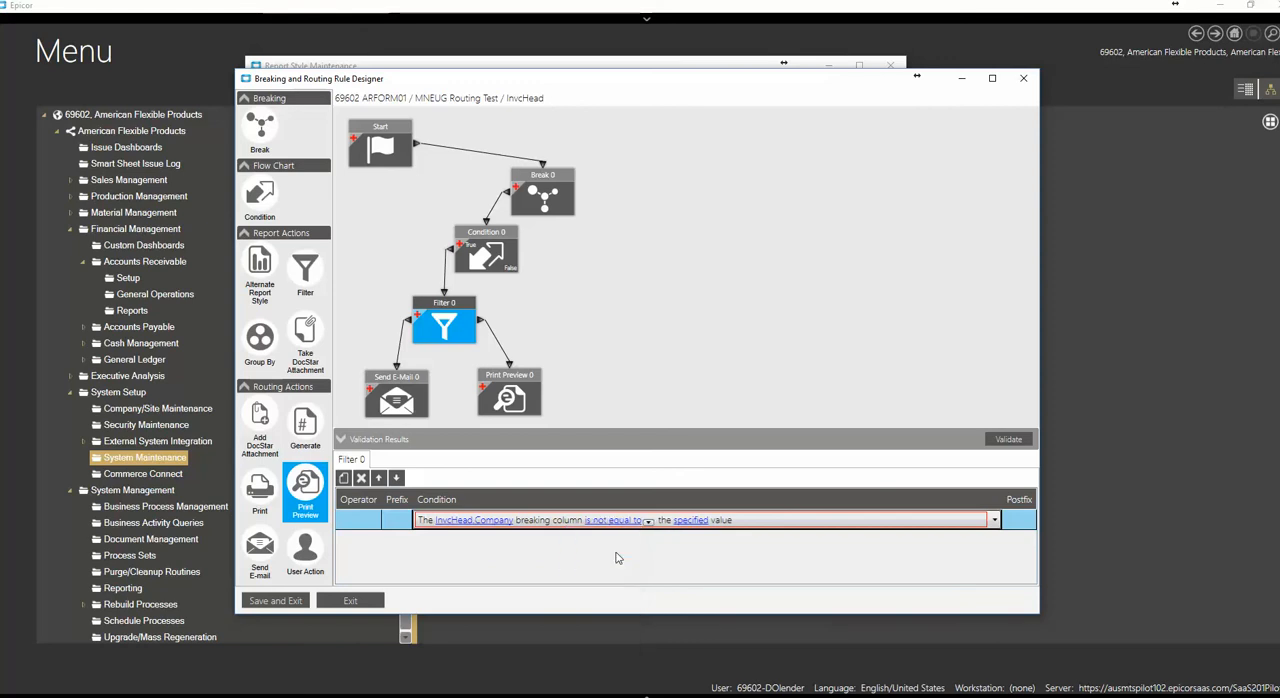
{"action": "left_click", "coordinate": [700, 521]}
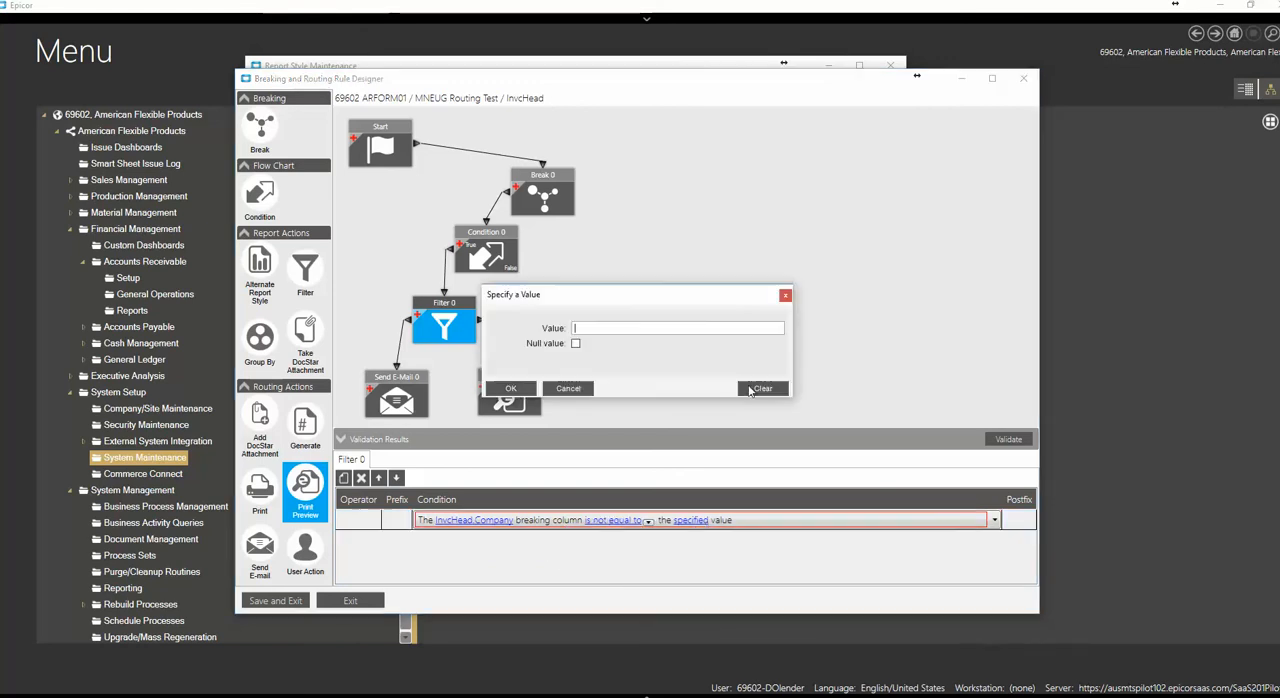
{"action": "left_click", "coordinate": [576, 343]}
{"action": "left_click", "coordinate": [511, 388]}
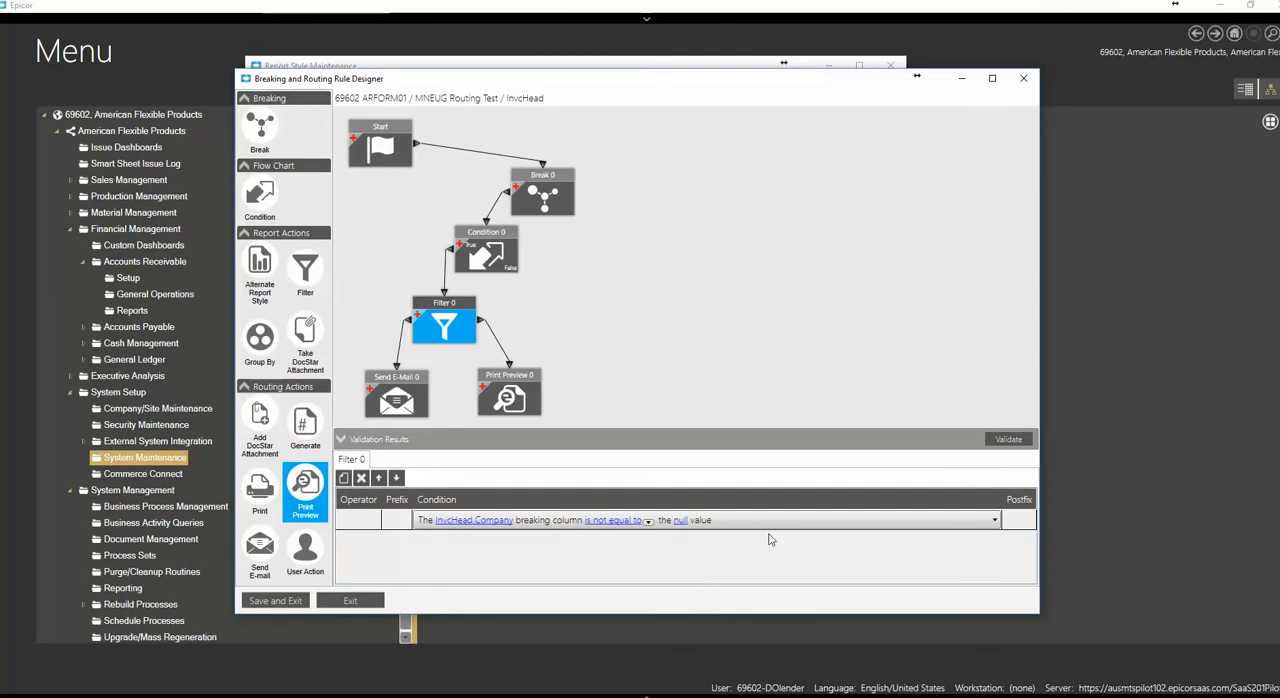
Move the Break, Condition, Filter, Send E-Mail and Print Preview blocks slightly higher in the flow chart, leaving Send E-Mail selected
{"action": "mouse_move", "coordinate": [443, 313]}
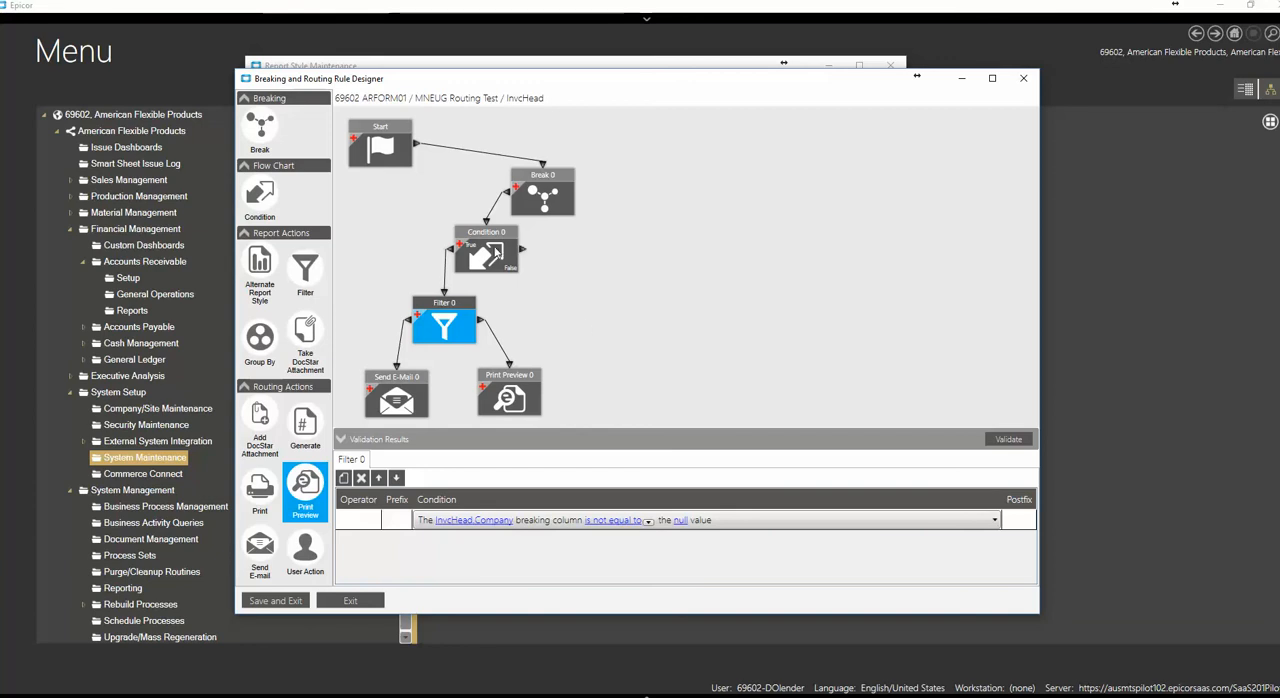
{"action": "left_click_drag", "start_coordinate": [545, 182], "coordinate": [569, 162]}
{"action": "left_click_drag", "start_coordinate": [486, 248], "coordinate": [498, 234]}
{"action": "left_click_drag", "start_coordinate": [450, 303], "coordinate": [458, 288]}
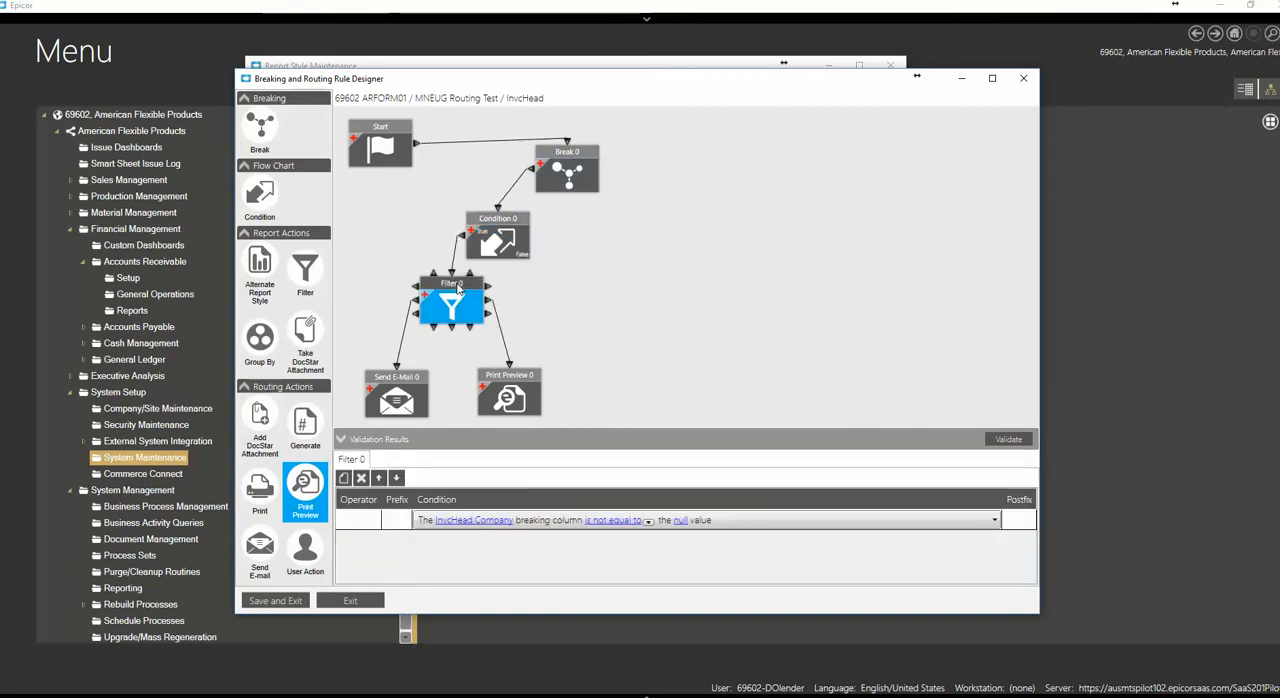
{"action": "left_click_drag", "start_coordinate": [404, 384], "coordinate": [397, 361]}
{"action": "mouse_move", "coordinate": [505, 378]}
{"action": "left_mouse_down"}
{"action": "mouse_move", "coordinate": [510, 350]}
{"action": "mouse_move", "coordinate": [514, 363]}
{"action": "left_mouse_up"}
{"action": "left_click", "coordinate": [379, 363]}
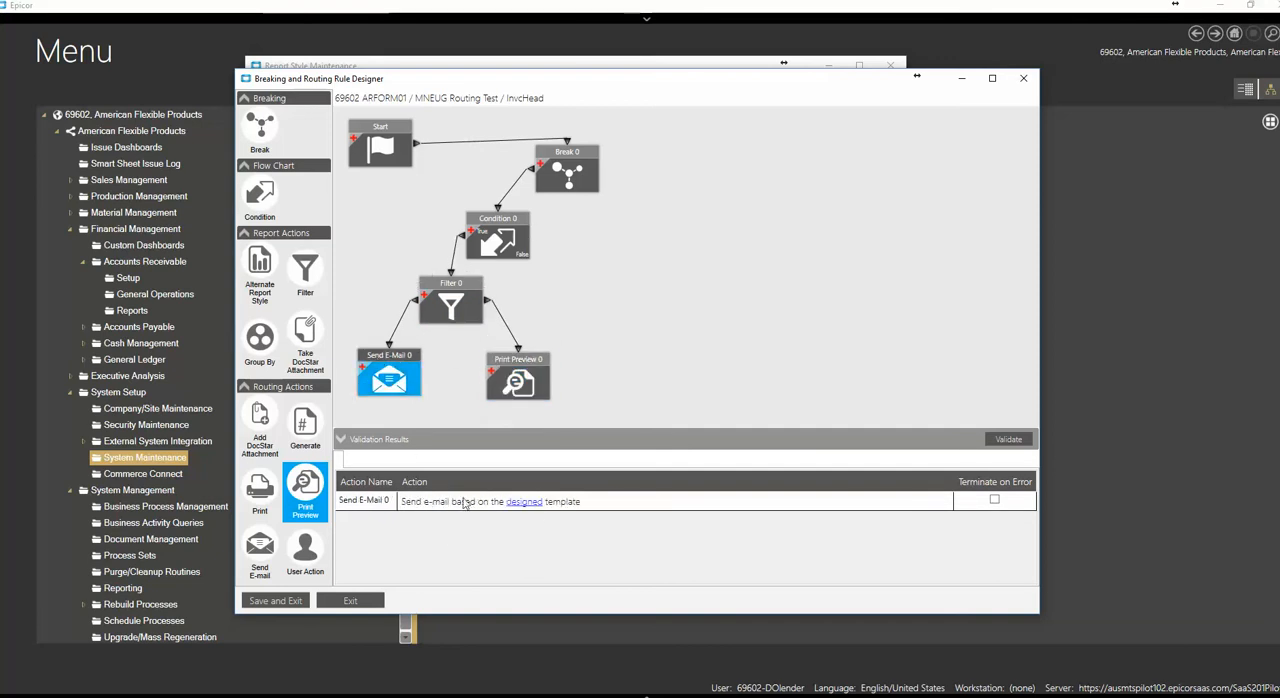
Open the Send E-Mail block's template, name it EmailFound, and enter the accounting department's e-mail address as the sender
{"action": "left_click", "coordinate": [524, 503]}
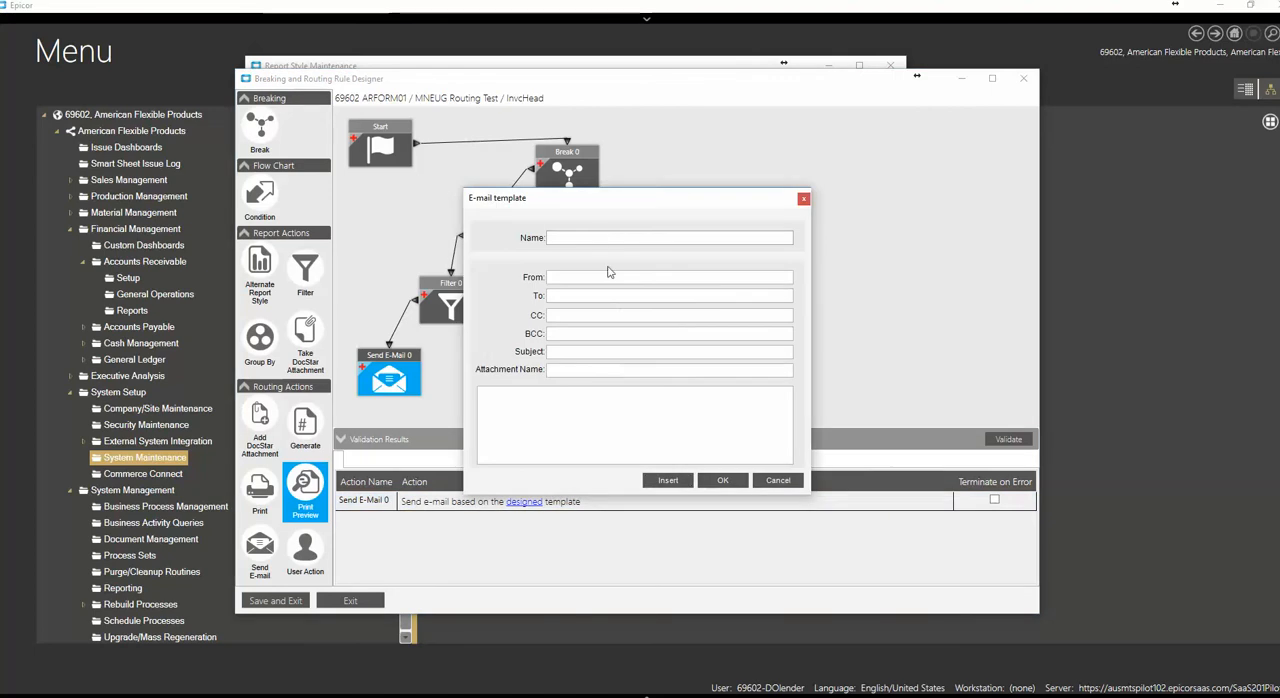
{"action": "left_click", "coordinate": [595, 238]}
{"action": "type", "text": "EmailFound"}
{"action": "key", "text": "Tab"}
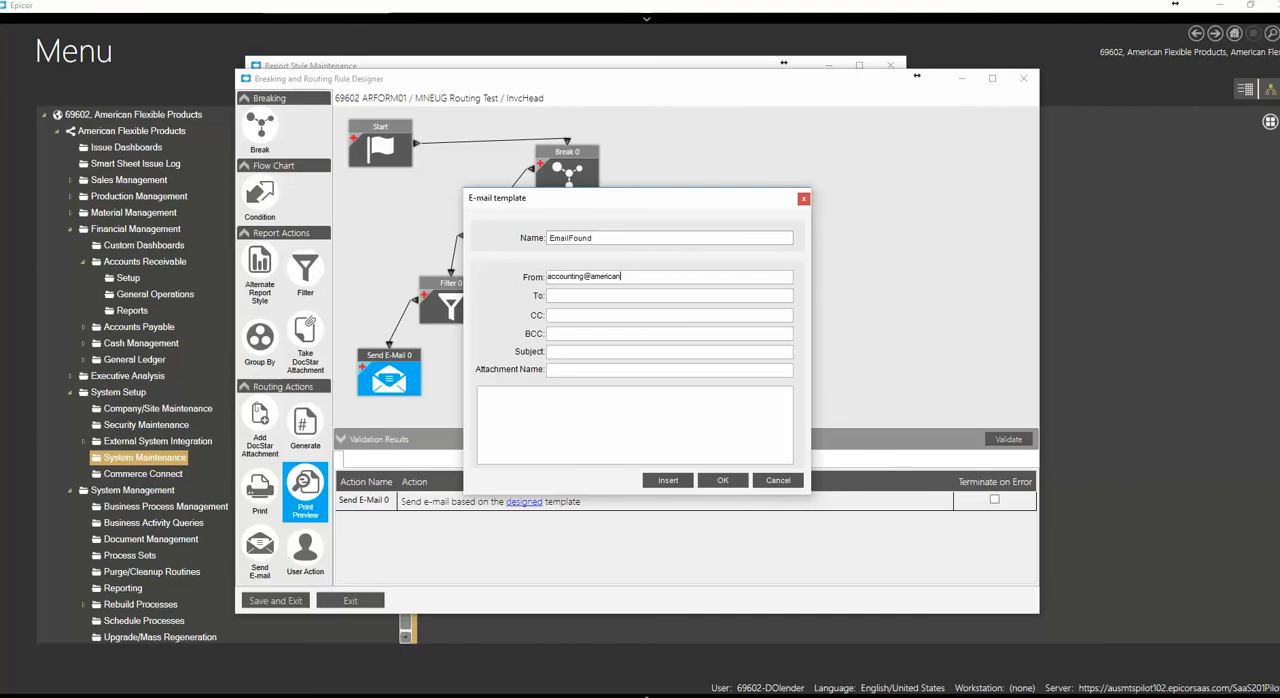
{"action": "key", "text": "Tab"}
Insert the EMailAddress field of the CustCnt table as the template's To recipient, naming the field selection CustomerEmail
{"action": "right_click", "coordinate": [561, 296]}
{"action": "left_click", "coordinate": [622, 304]}
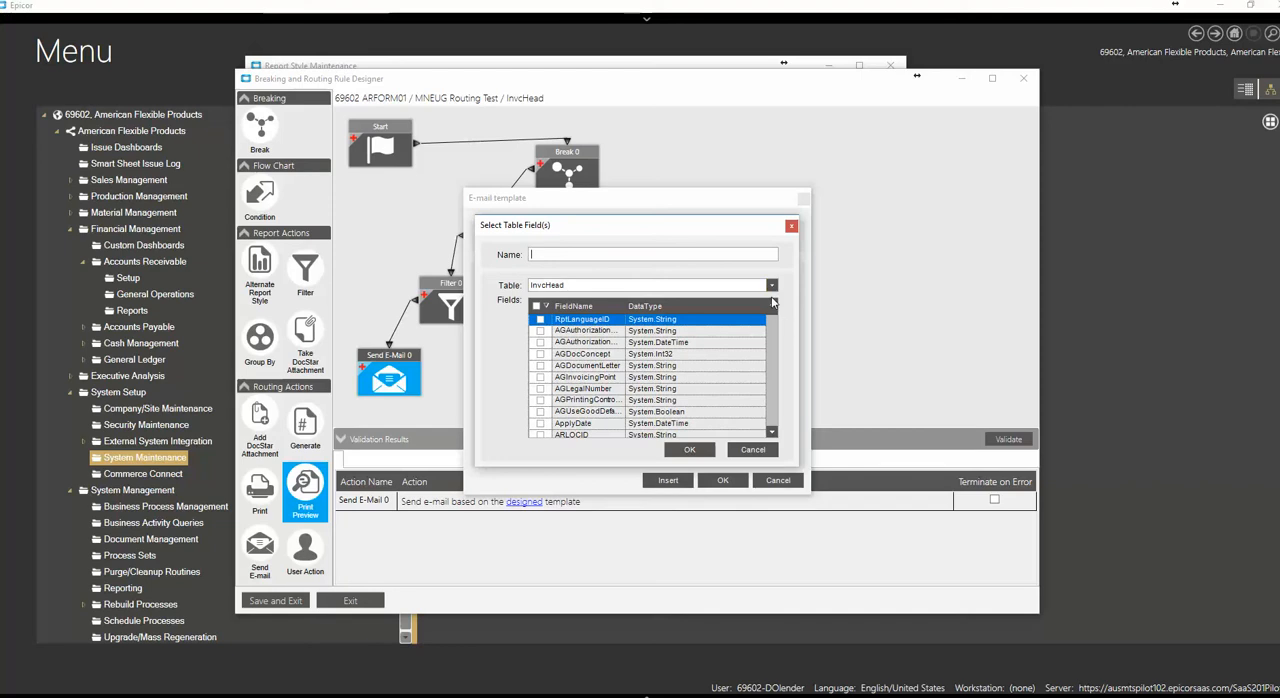
{"action": "left_click", "coordinate": [771, 285]}
{"action": "left_click", "coordinate": [785, 386]}
{"action": "left_click", "coordinate": [785, 386]}
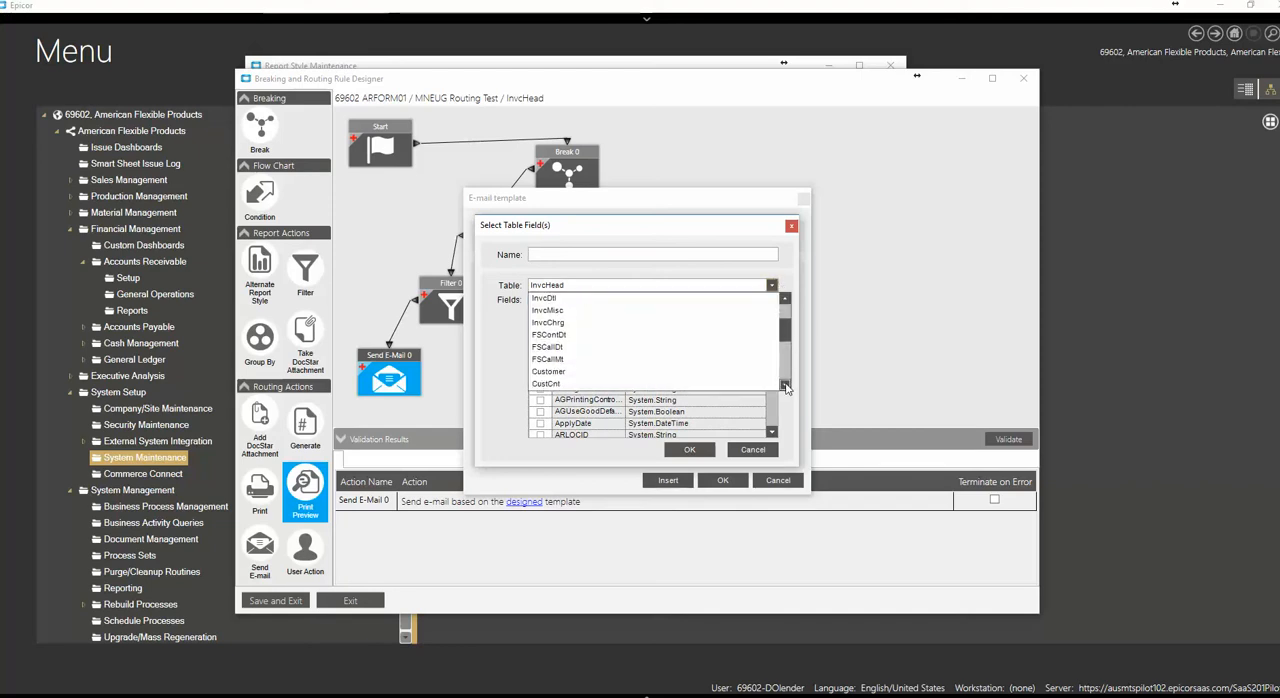
{"action": "left_click", "coordinate": [785, 386]}
{"action": "left_click", "coordinate": [549, 324]}
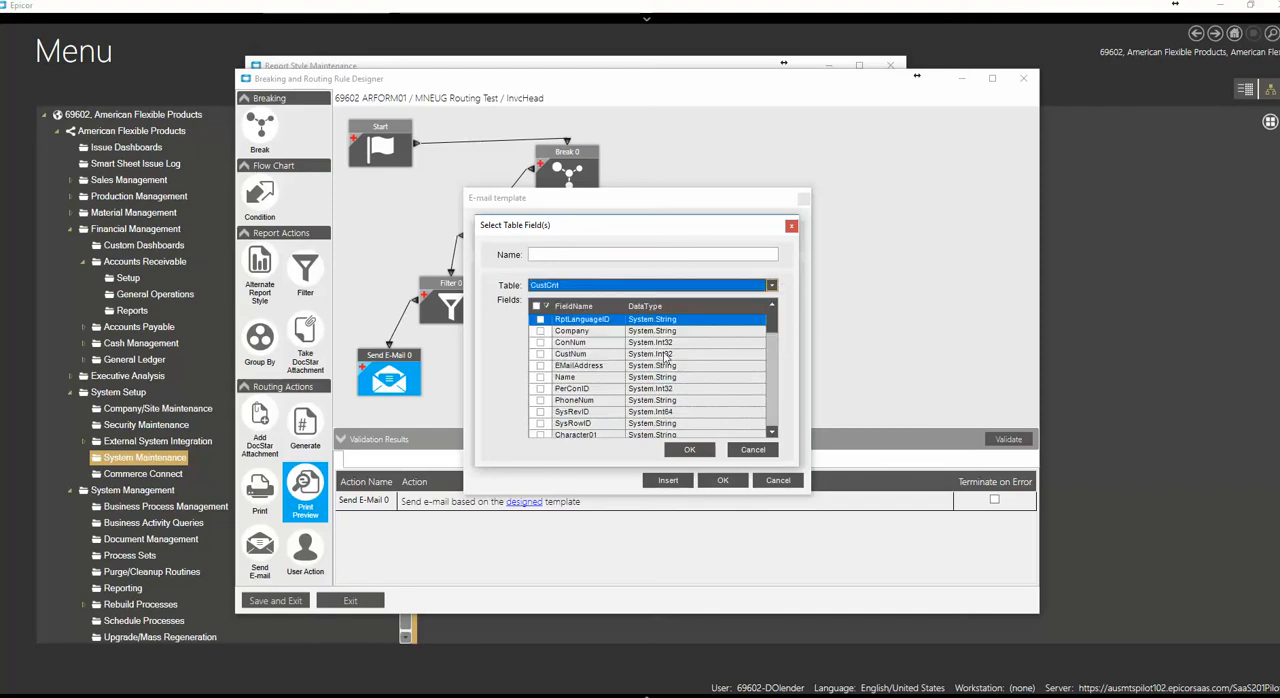
{"action": "left_click", "coordinate": [540, 365]}
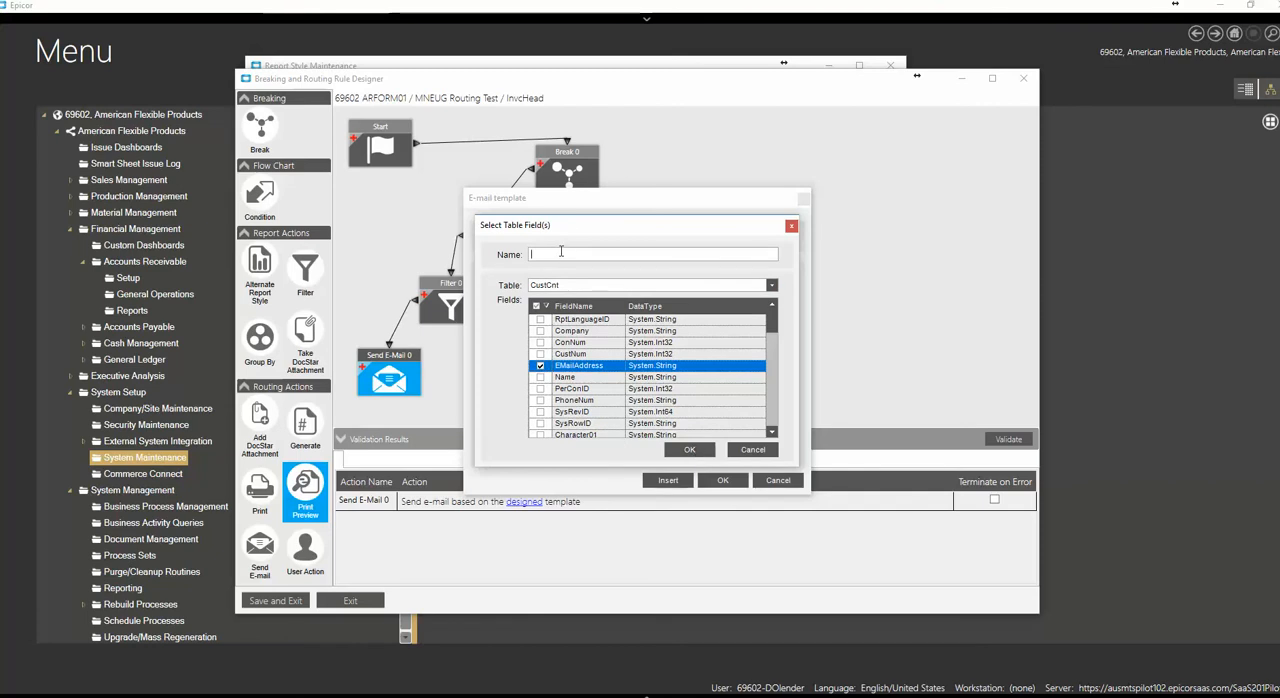
{"action": "type", "text": "CustomerEmail"}
{"action": "left_click", "coordinate": [689, 449]}
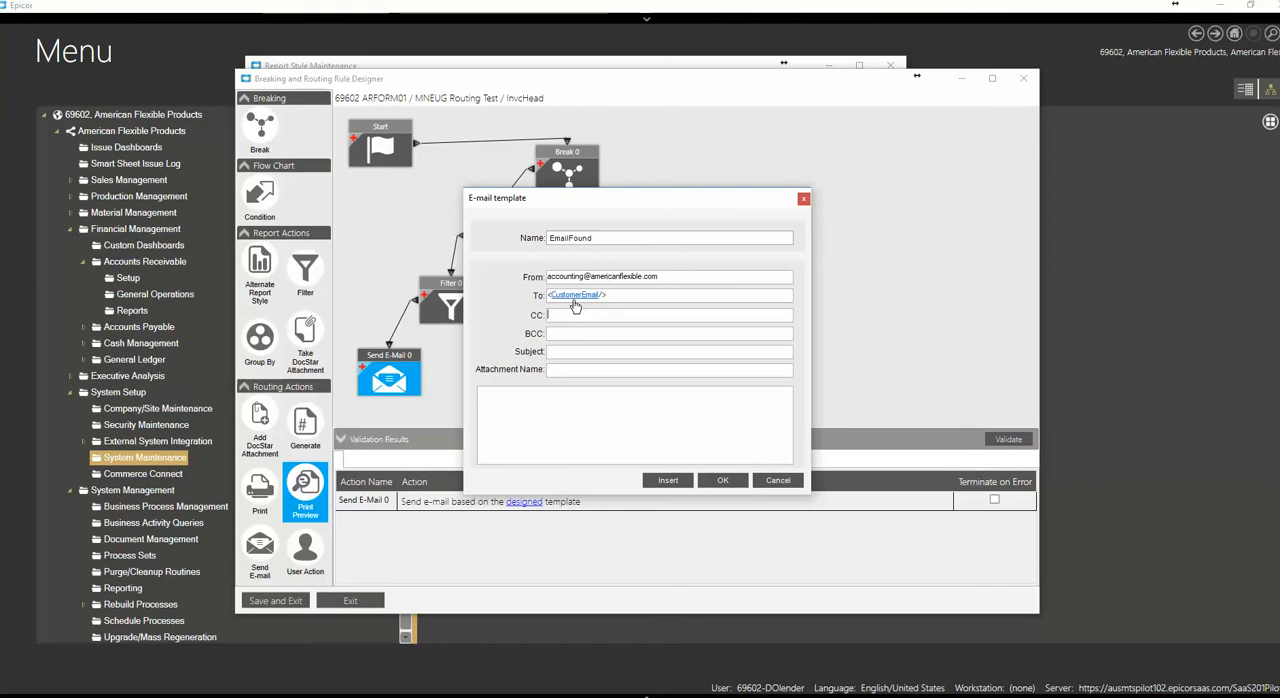
Enter "Please see attached invoice number" as the e-mail template's subject text
{"action": "left_click", "coordinate": [562, 315]}
{"action": "left_click", "coordinate": [564, 336]}
{"action": "type", "text": "Please see attached invoice number"}
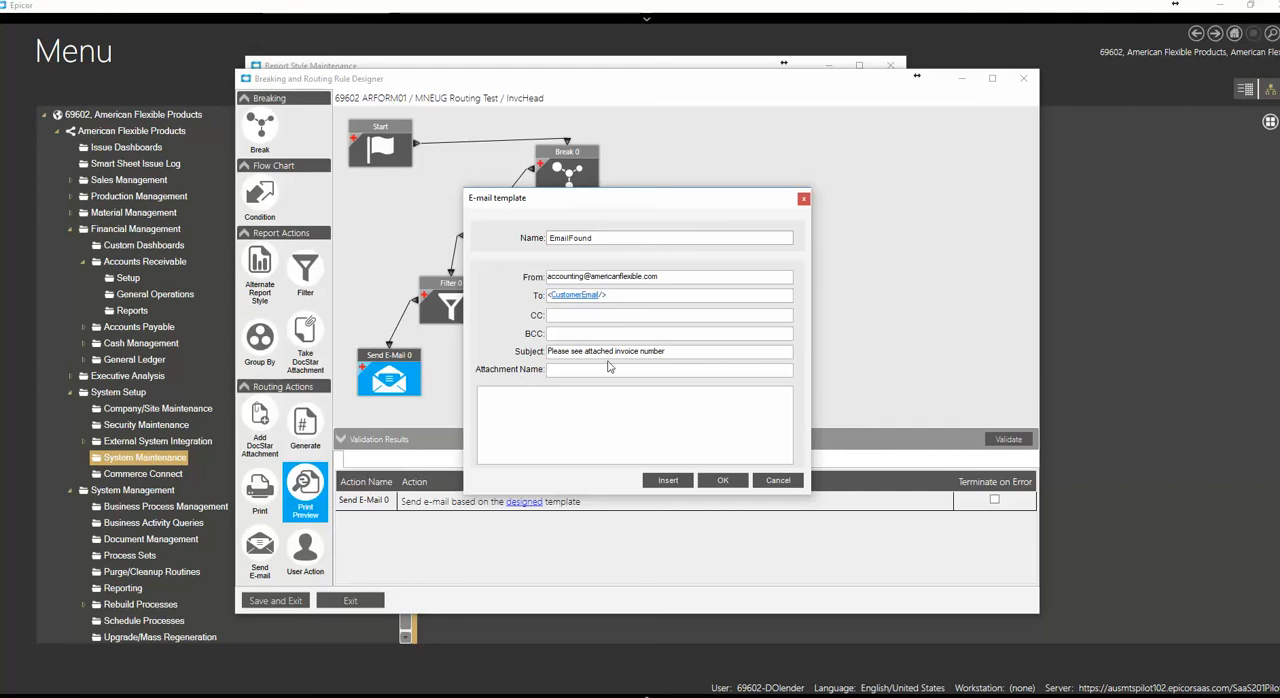
Insert the InvcHead table's InvoiceNum field at the end of the subject, naming the field selection InvoiceNum
{"action": "right_click", "coordinate": [677, 351]}
{"action": "left_click", "coordinate": [708, 358]}
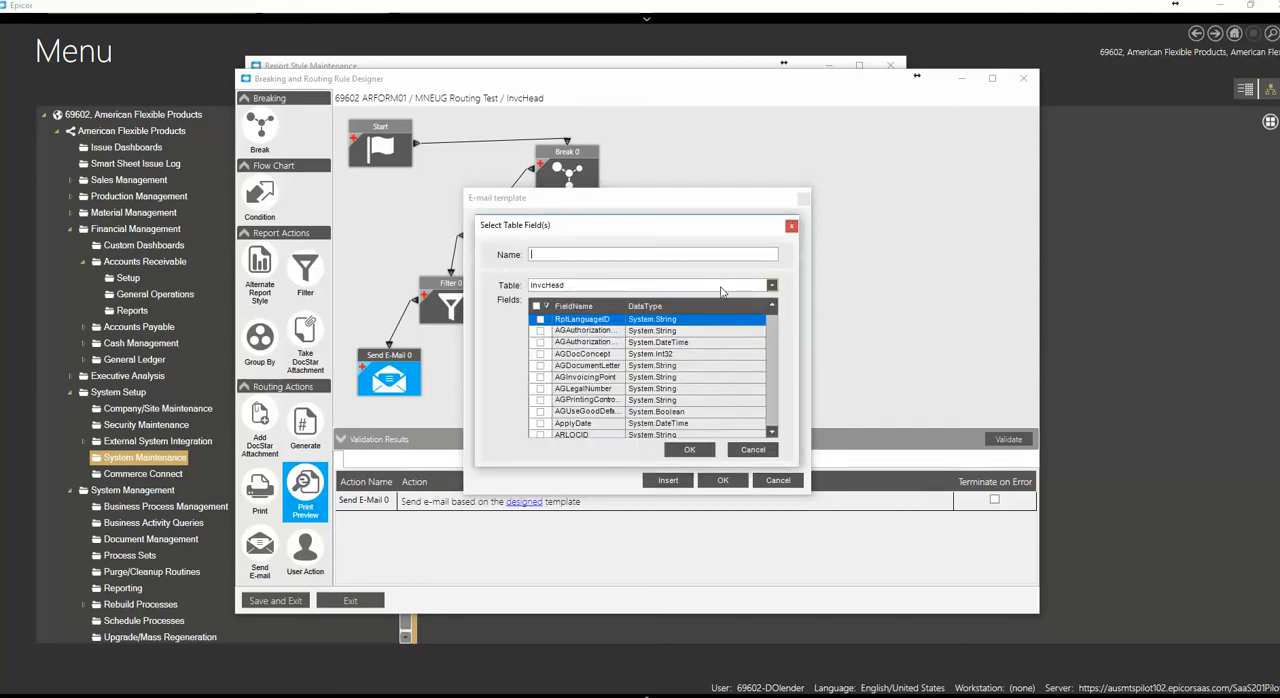
{"action": "scroll", "coordinate": [773, 421], "scroll_direction": "down", "scroll_amount": 10}
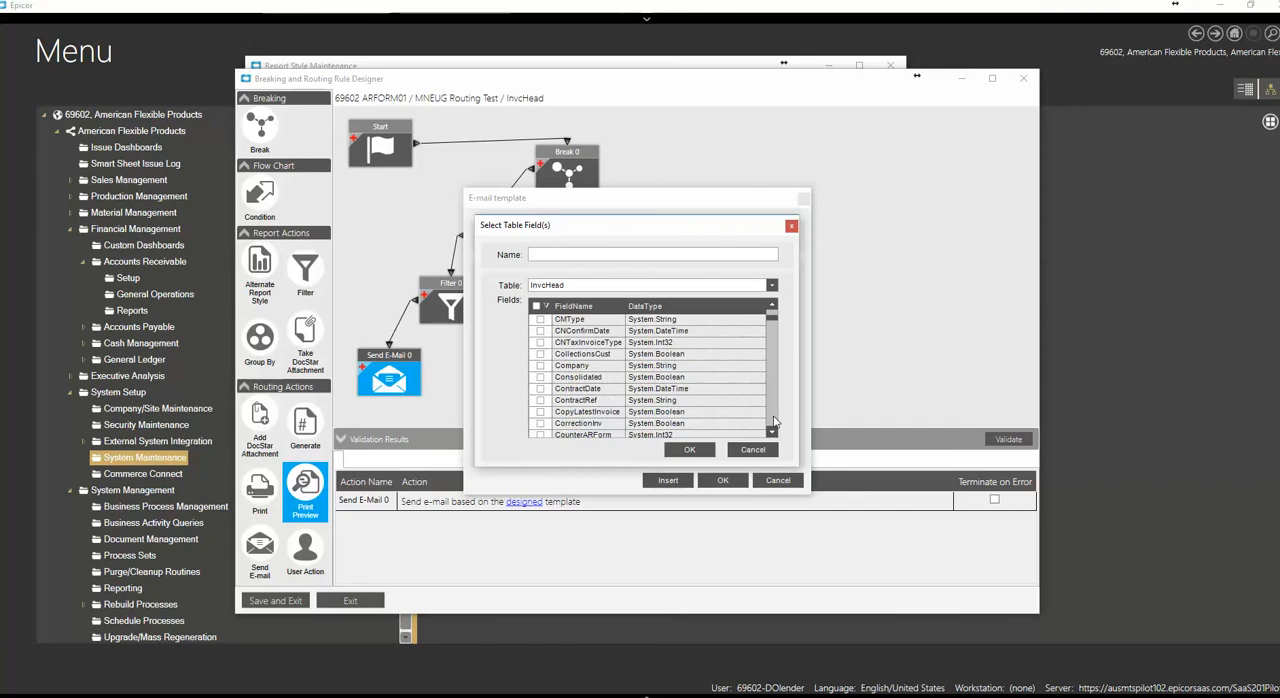
{"action": "scroll", "coordinate": [773, 421], "scroll_direction": "down", "scroll_amount": 10}
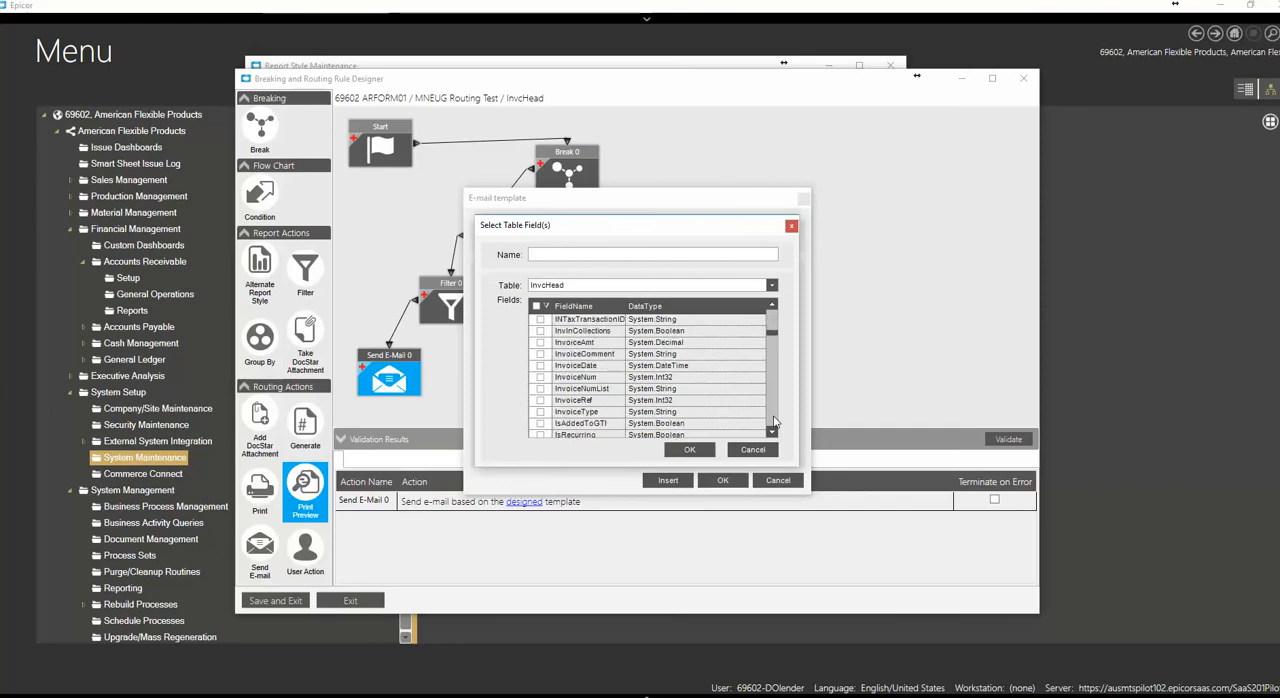
{"action": "left_click", "coordinate": [540, 377]}
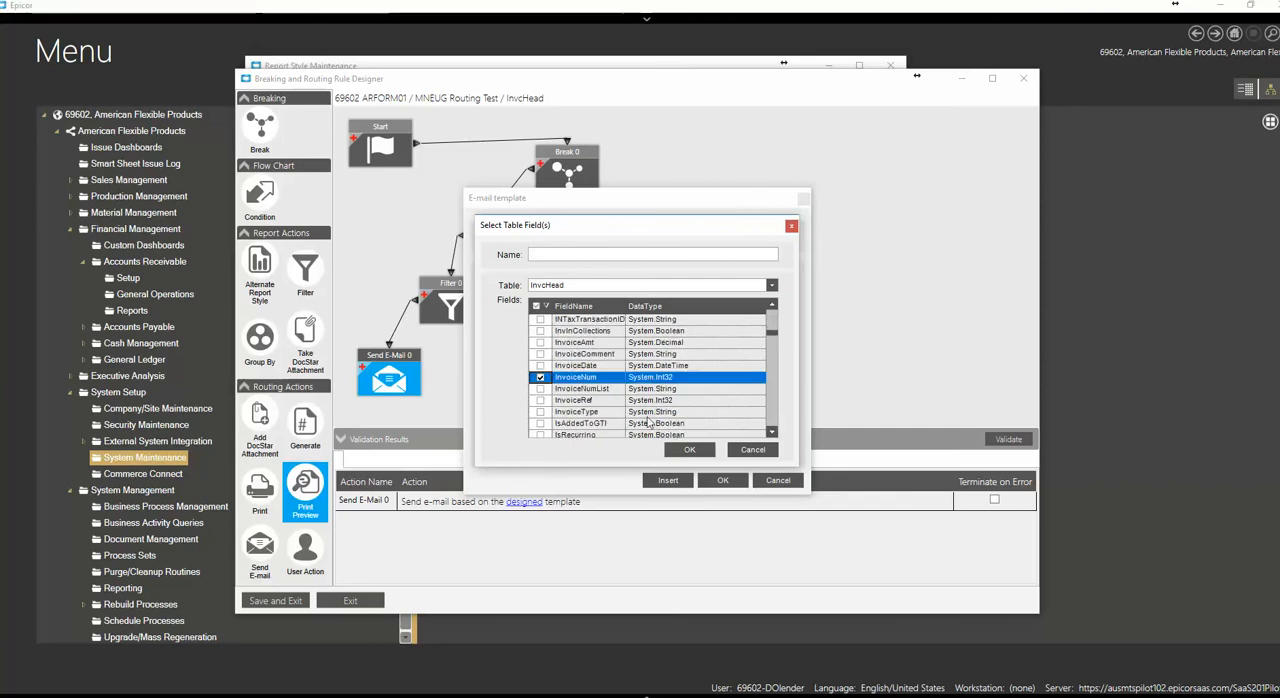
{"action": "left_click", "coordinate": [686, 450]}
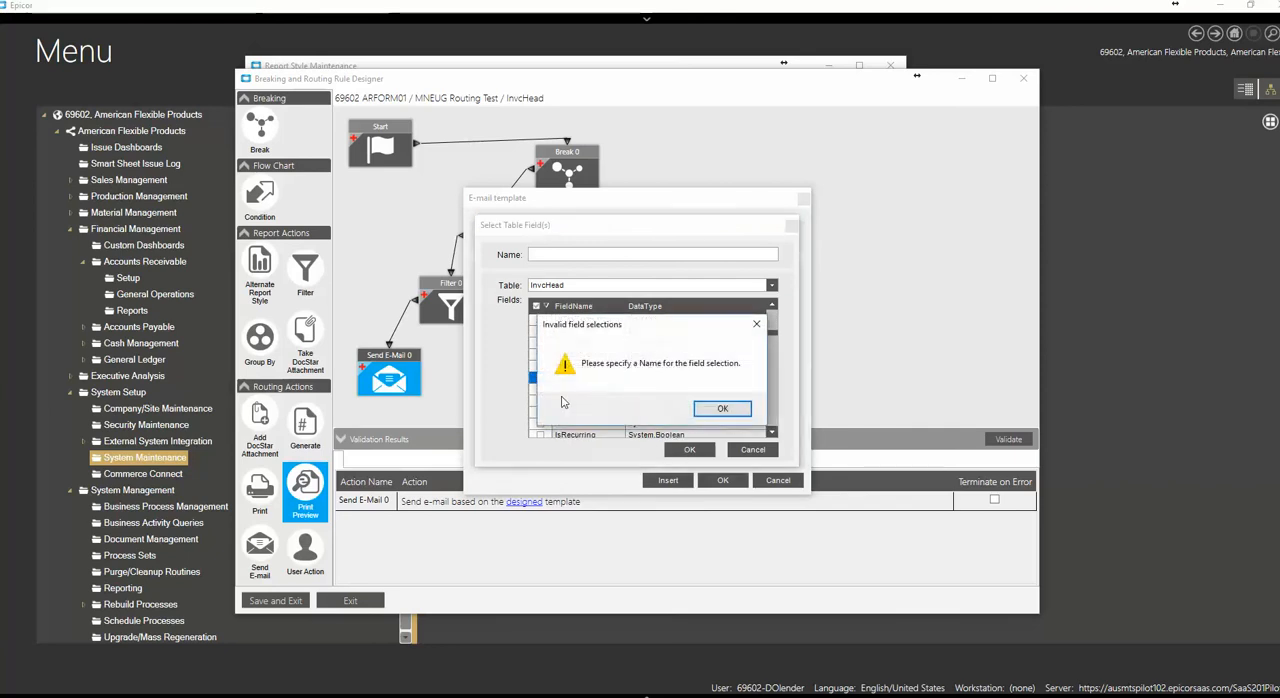
{"action": "left_click", "coordinate": [699, 408]}
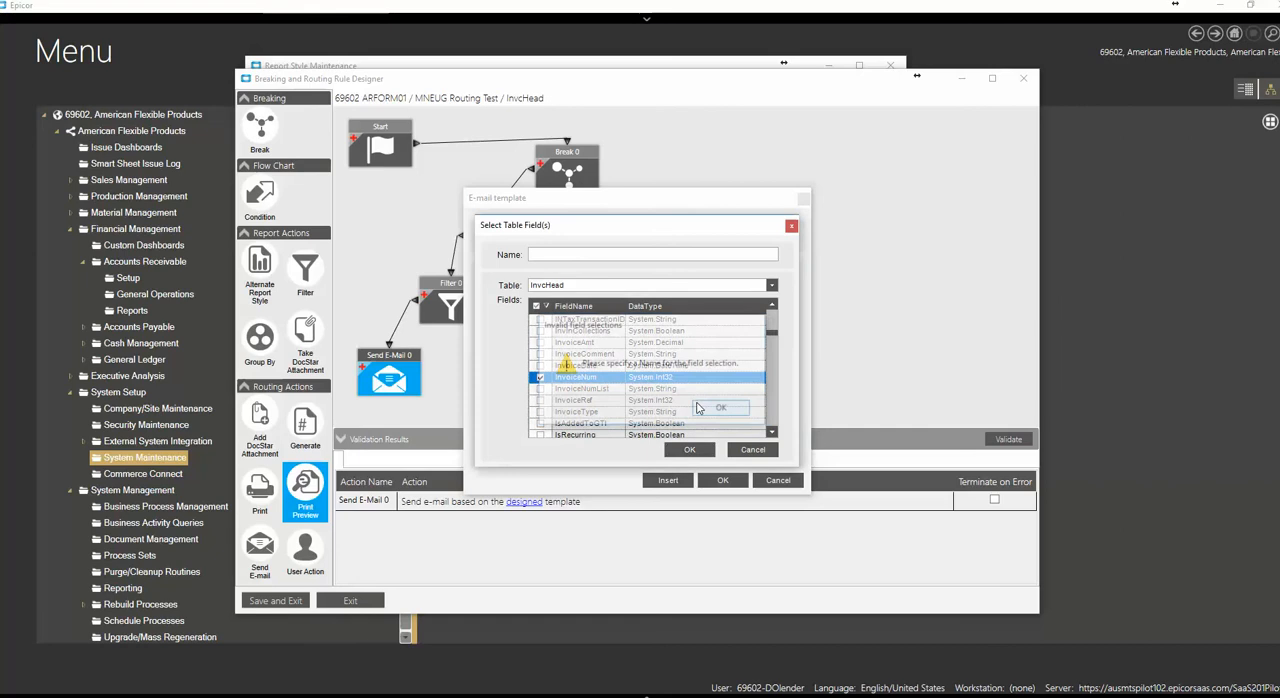
{"action": "left_click", "coordinate": [579, 260]}
{"action": "type", "text": "Inv"}
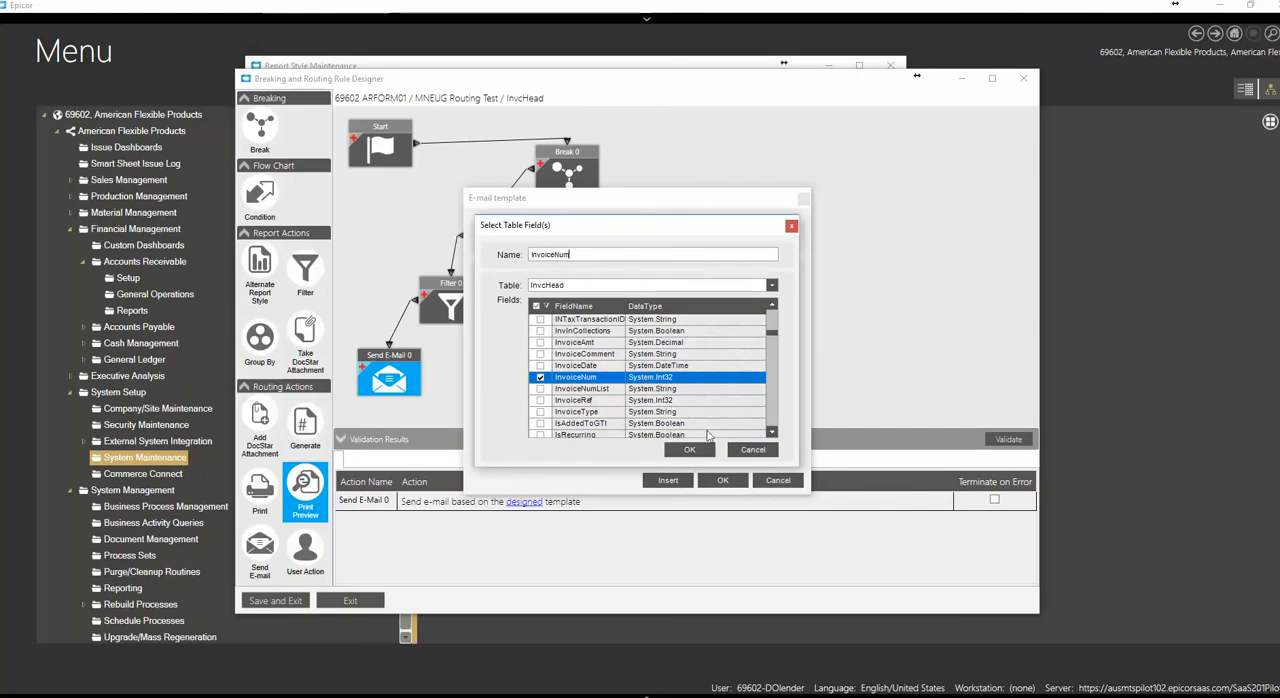
{"action": "type", "text": "oiceNum"}
{"action": "left_click", "coordinate": [689, 449]}
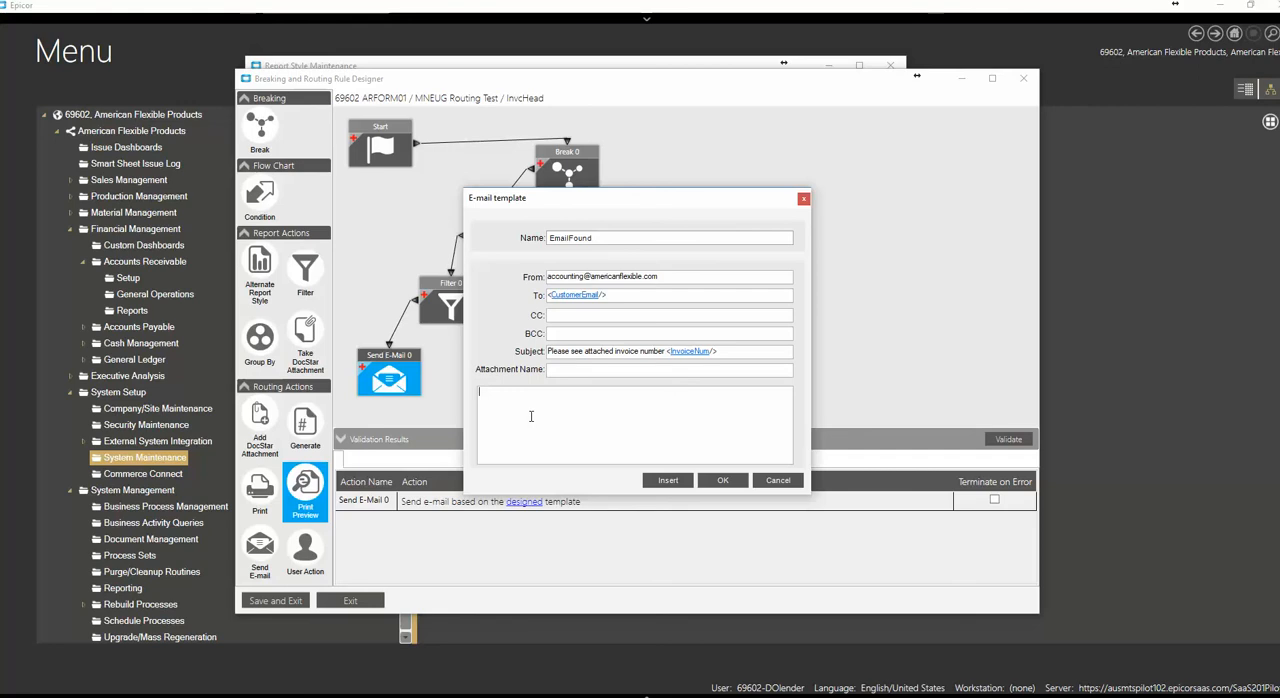
Write "Please Pay Invoice number" in the body of the e-mail template
{"action": "type", "text": "Please Pay Invoice number"}
Insert the InvcHead table's InvoiceNum field after the body text with the selection name InvoiceNum, and accept the e-mail template
{"action": "right_click", "coordinate": [603, 393]}
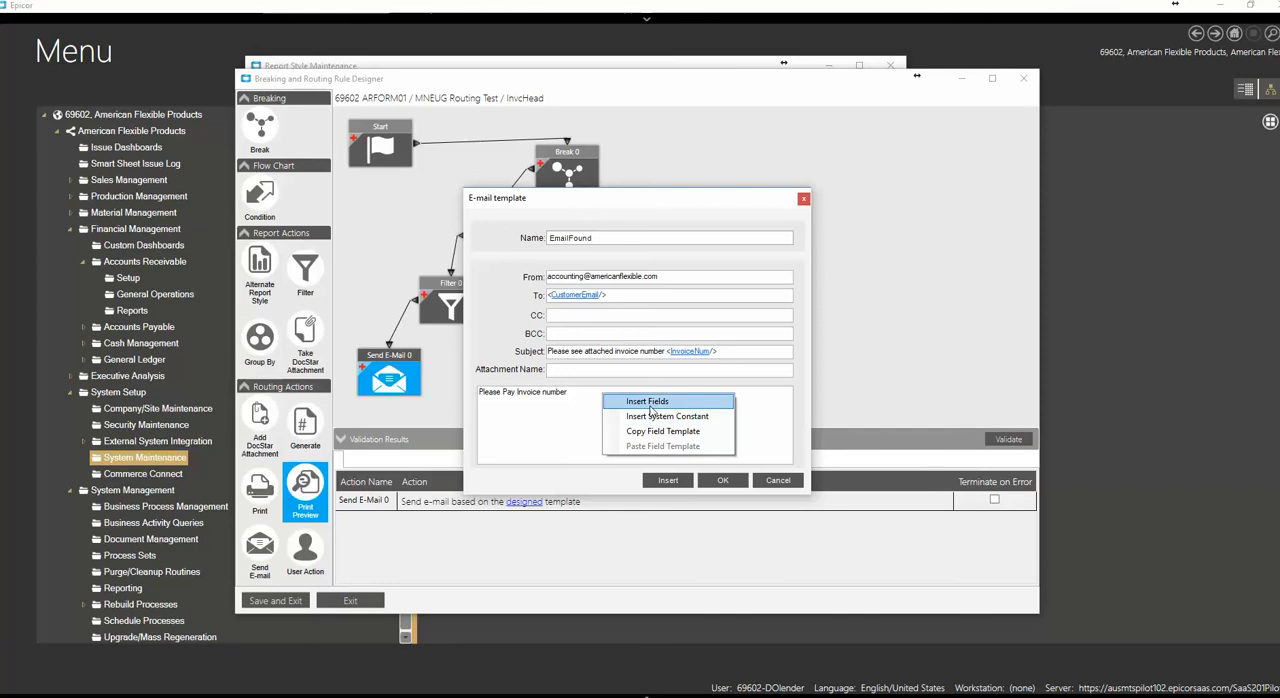
{"action": "left_click", "coordinate": [653, 402]}
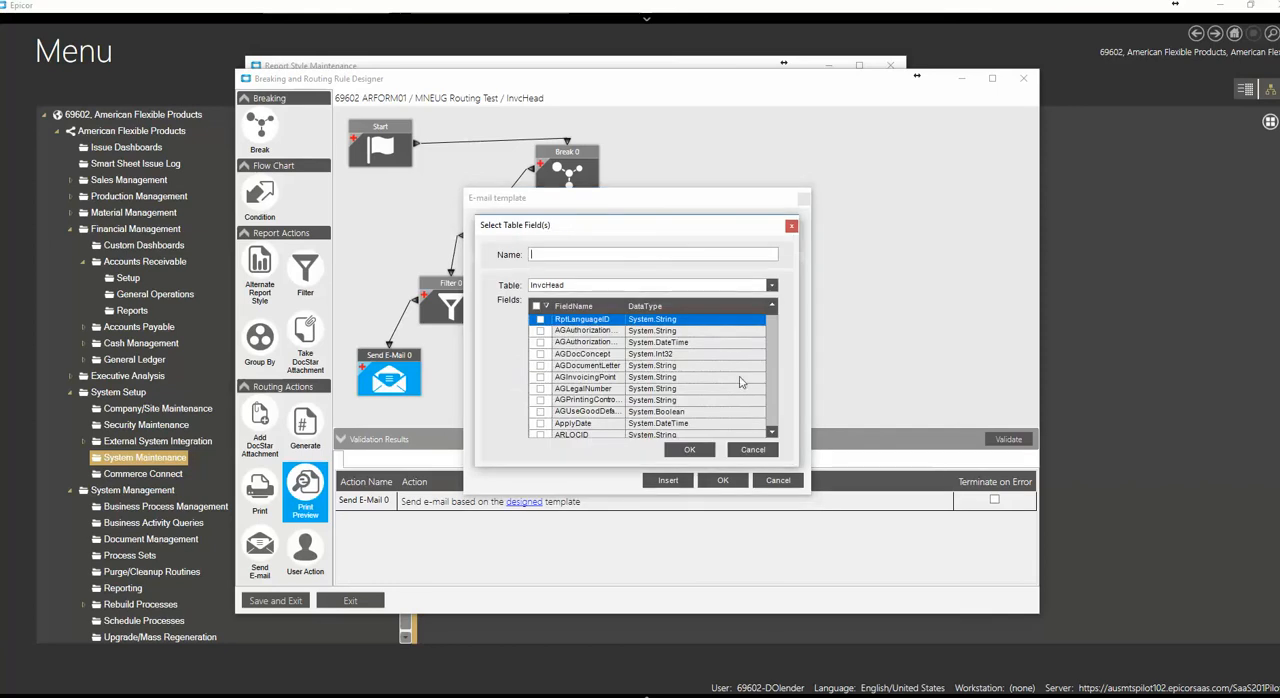
{"action": "left_click", "coordinate": [772, 412]}
{"action": "left_click", "coordinate": [772, 410]}
{"action": "left_click", "coordinate": [772, 410]}
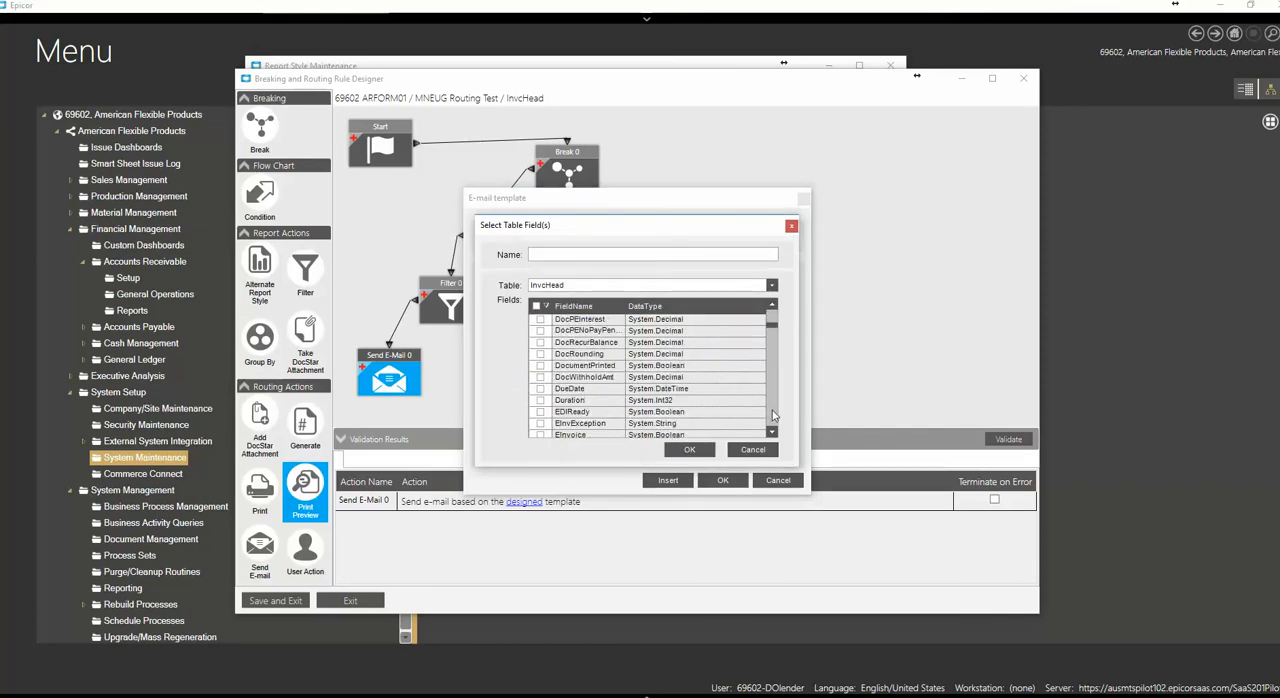
{"action": "left_click", "coordinate": [772, 410]}
{"action": "left_click", "coordinate": [772, 410]}
{"action": "left_click", "coordinate": [772, 410]}
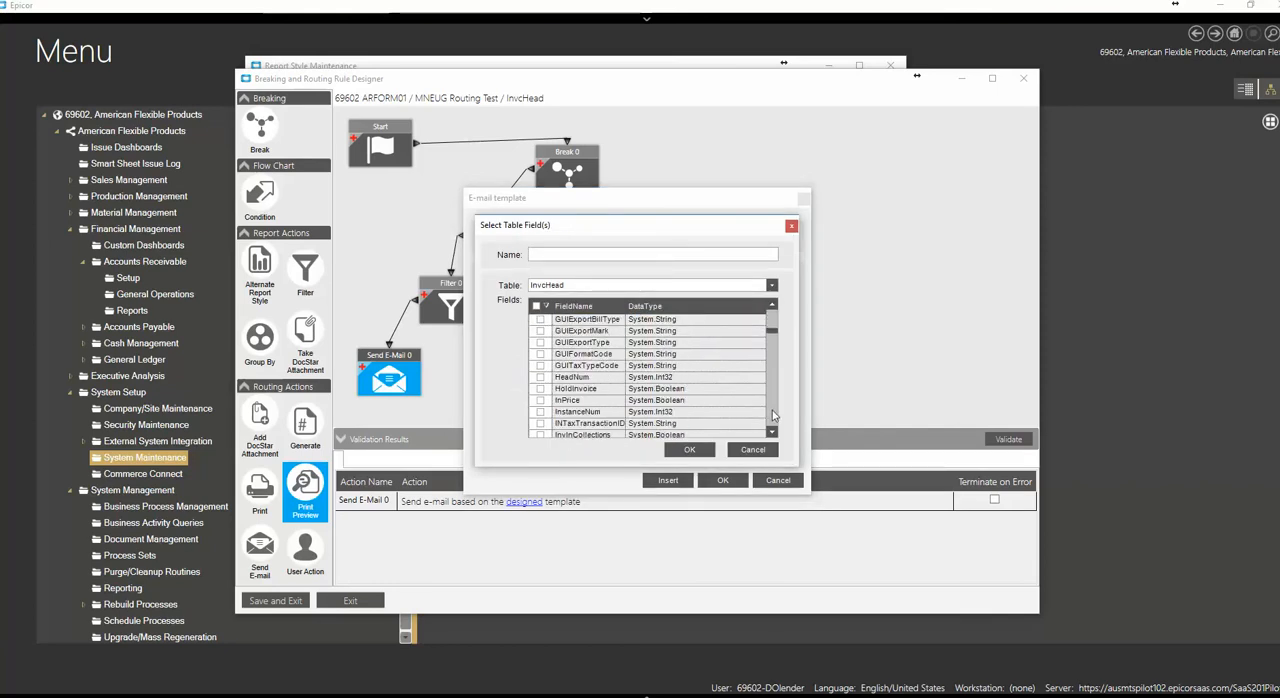
{"action": "scroll", "coordinate": [660, 418], "scroll_direction": "down", "scroll_amount": 2}
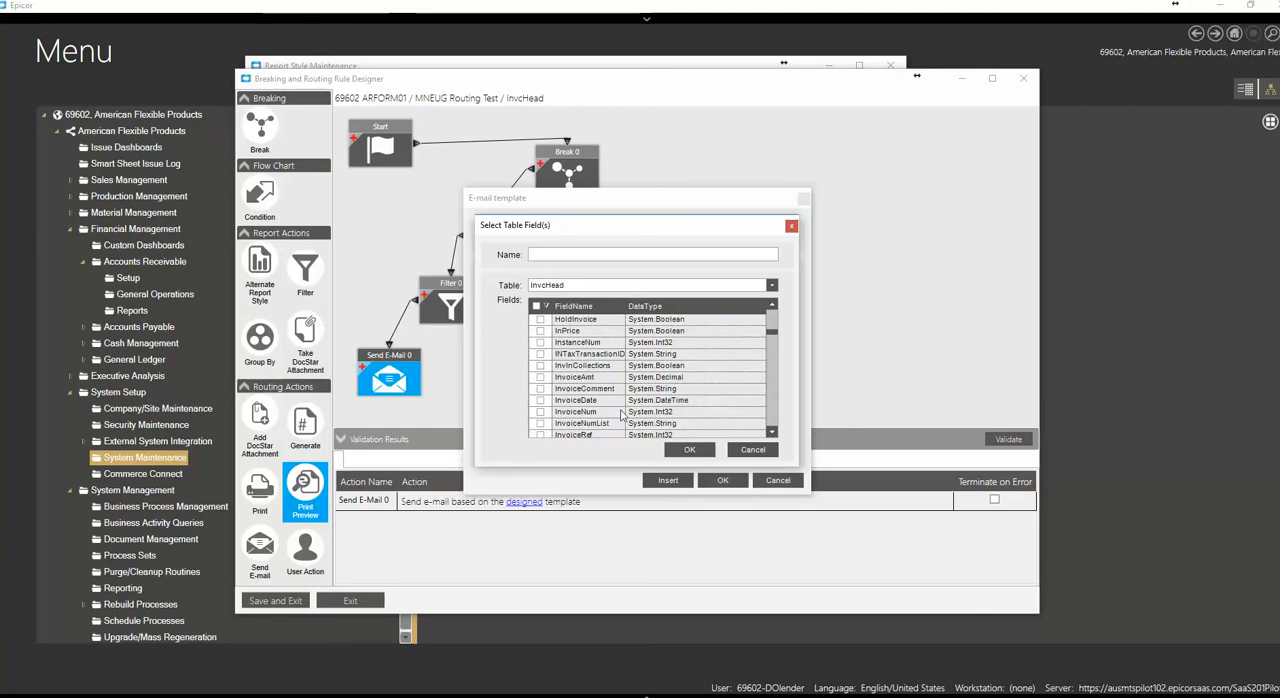
{"action": "left_click", "coordinate": [540, 411]}
{"action": "left_click", "coordinate": [688, 450]}
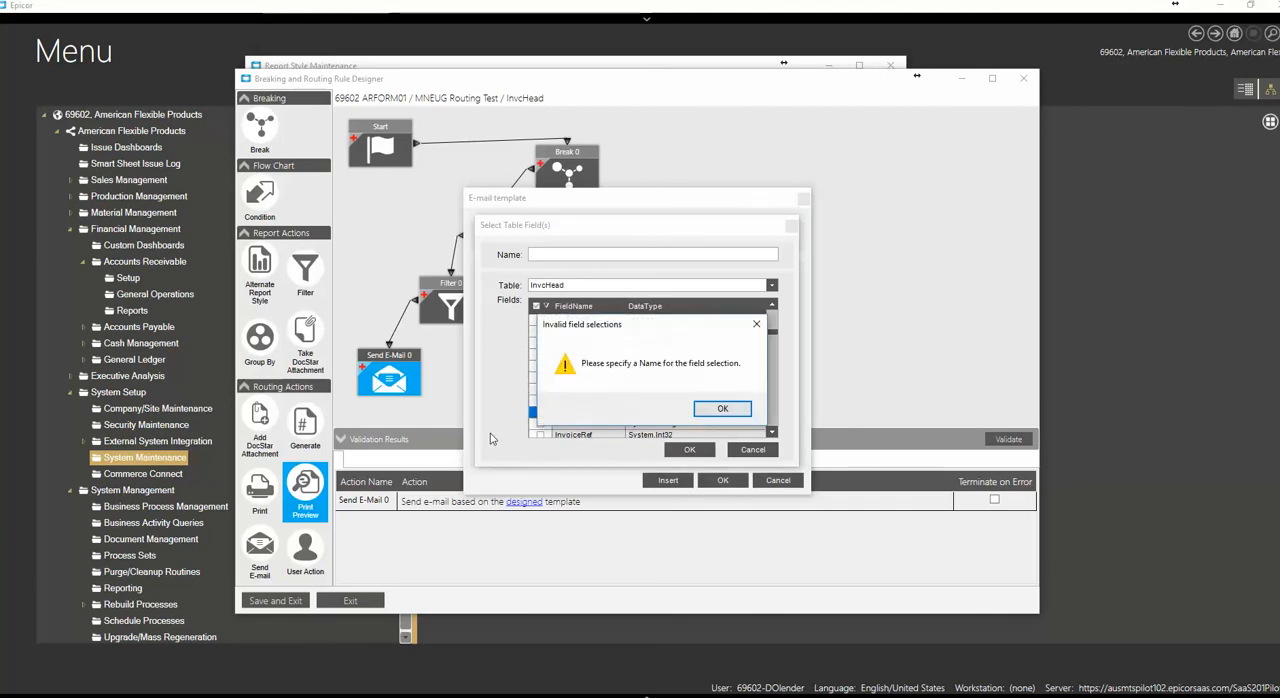
{"action": "left_click", "coordinate": [706, 406]}
{"action": "left_click", "coordinate": [569, 253]}
{"action": "type", "text": "InvoiceNum"}
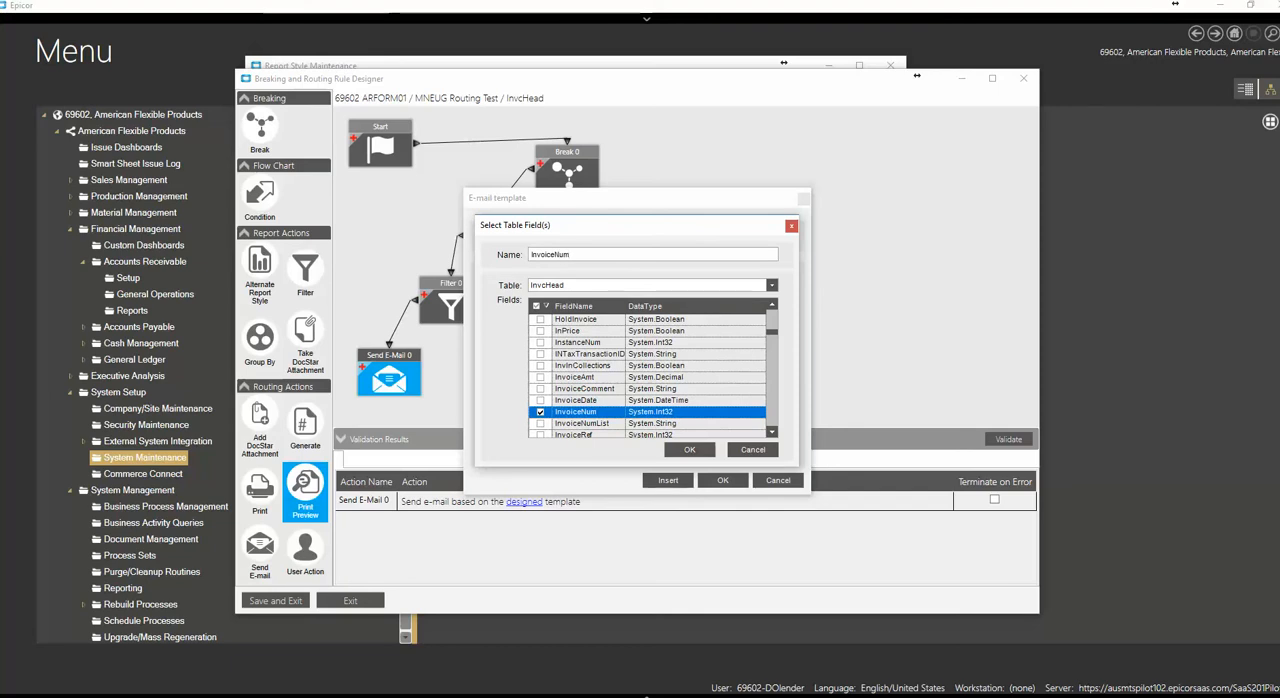
{"action": "left_click", "coordinate": [705, 450]}
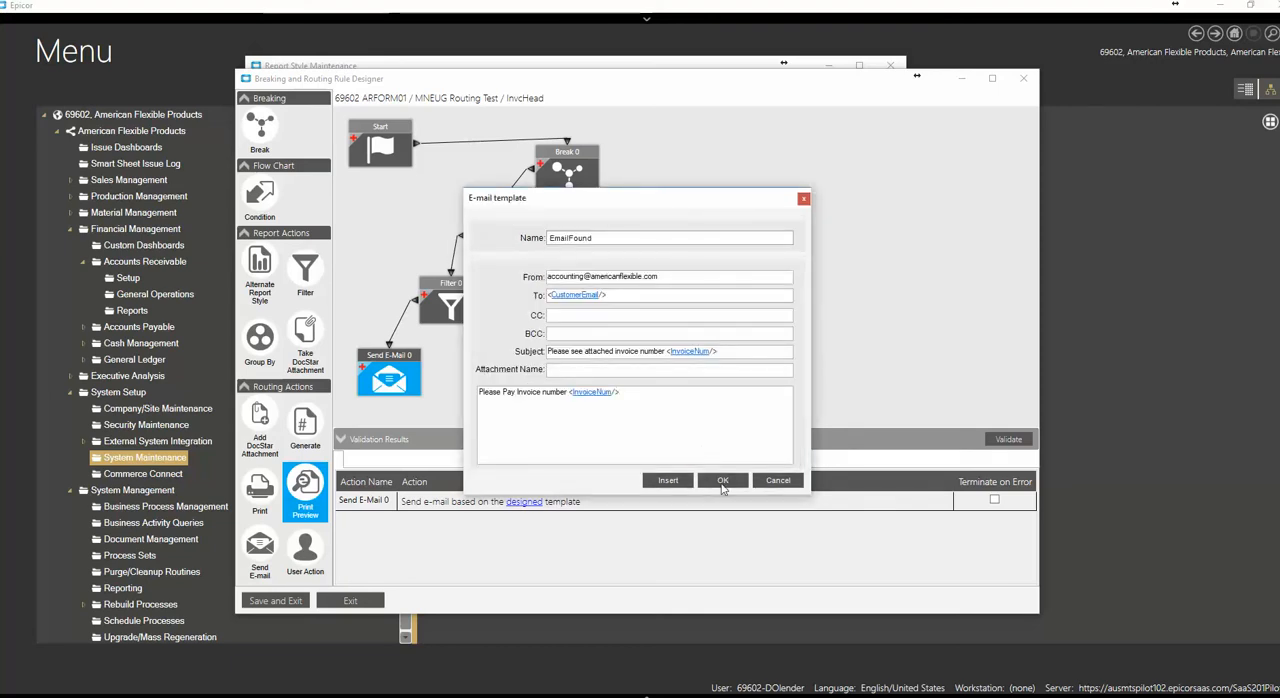
{"action": "left_click", "coordinate": [695, 404]}
{"action": "left_click", "coordinate": [723, 481]}
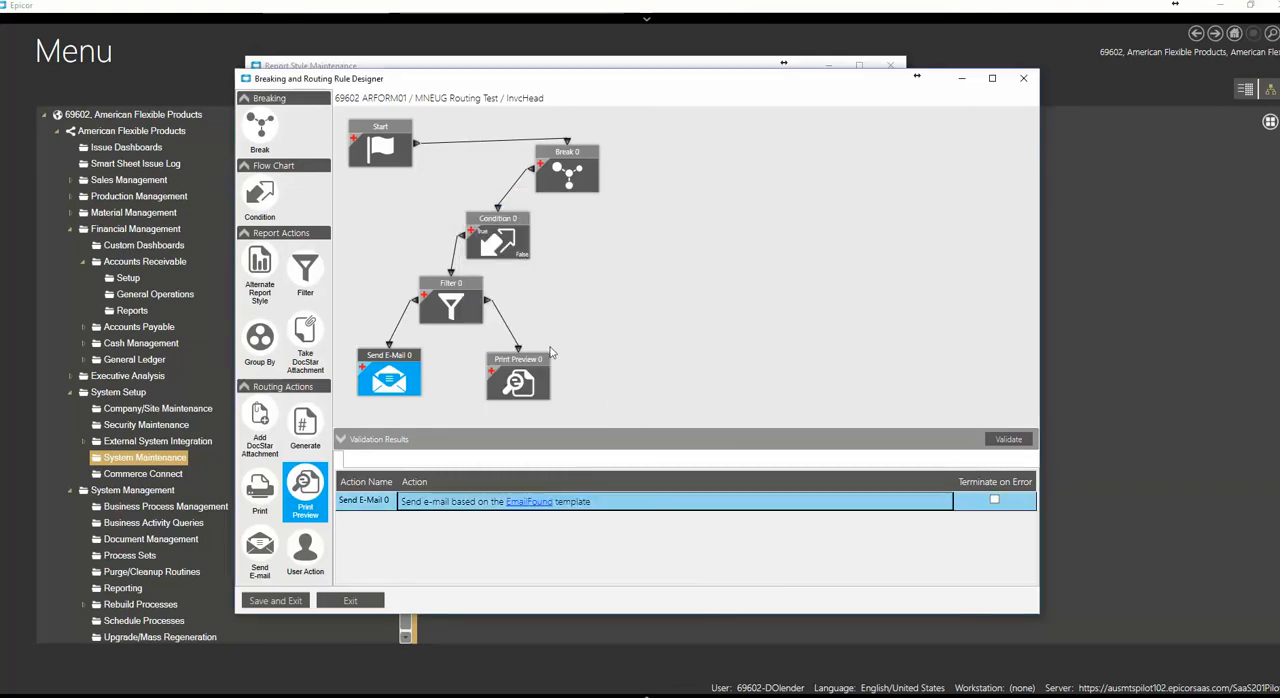
Shift the Filter slightly left, and place the Send E-Mail and Print Preview blocks closer together and lower beneath it
{"action": "left_click_drag", "start_coordinate": [528, 362], "coordinate": [522, 358]}
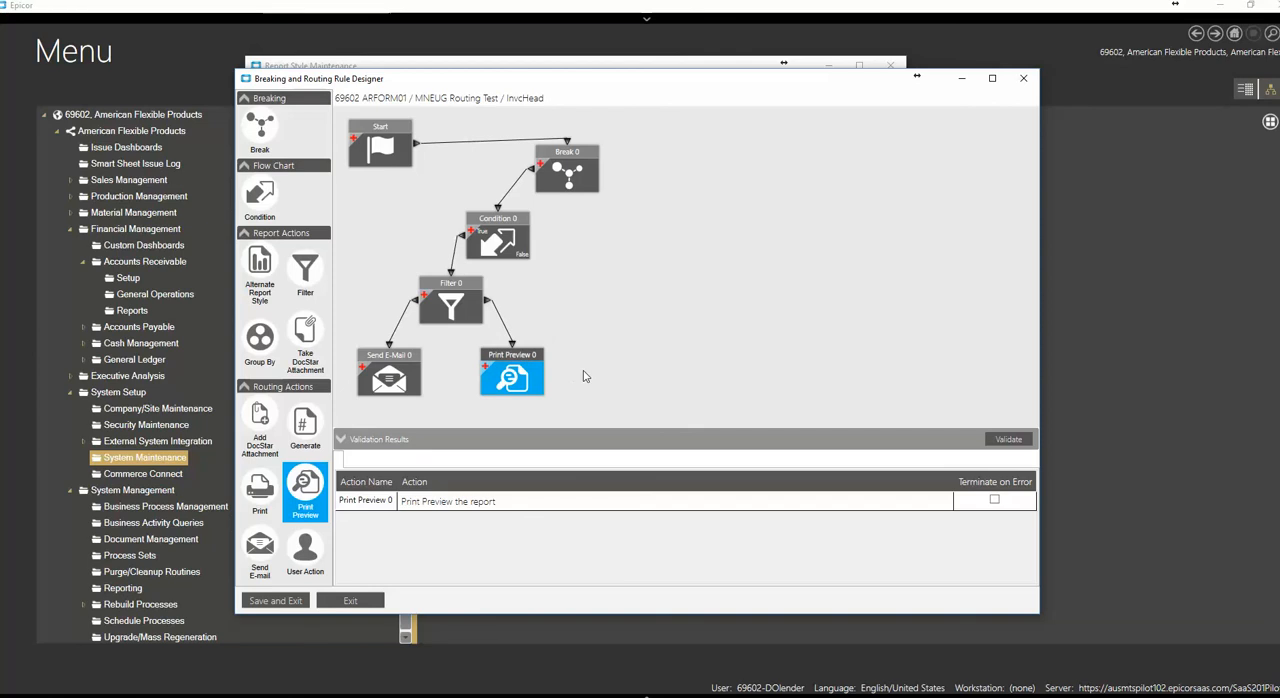
{"action": "left_click", "coordinate": [400, 370]}
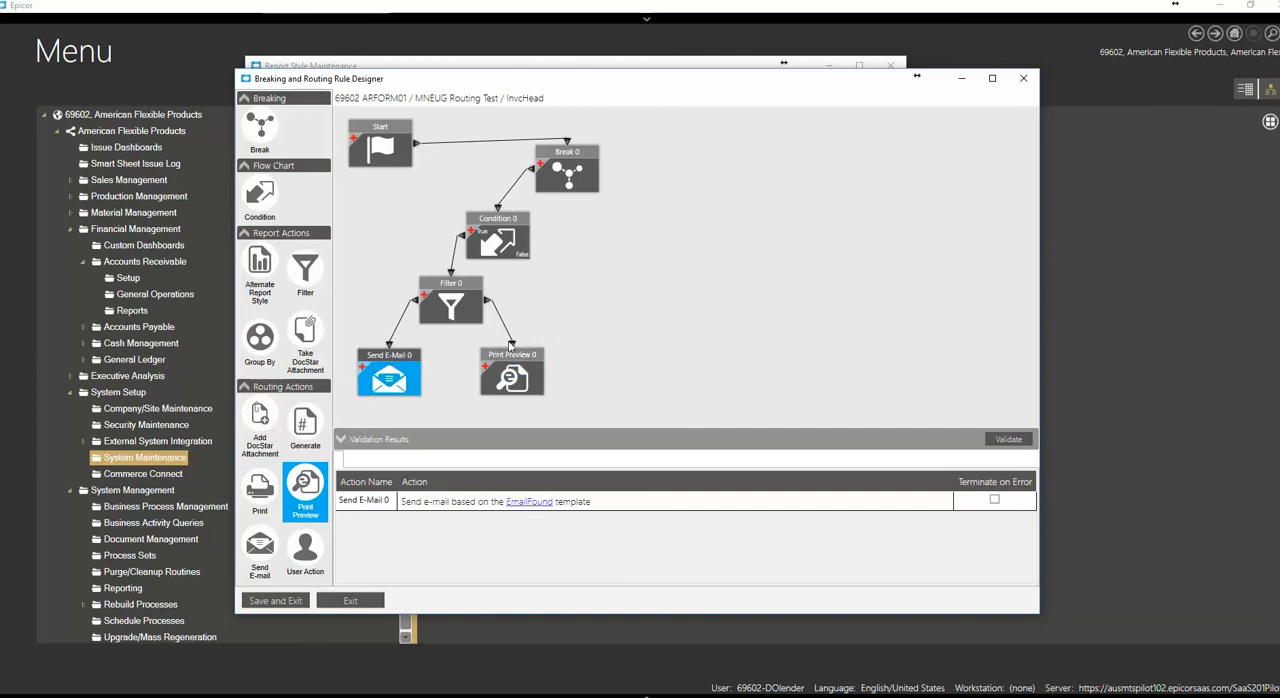
{"action": "left_click", "coordinate": [518, 390]}
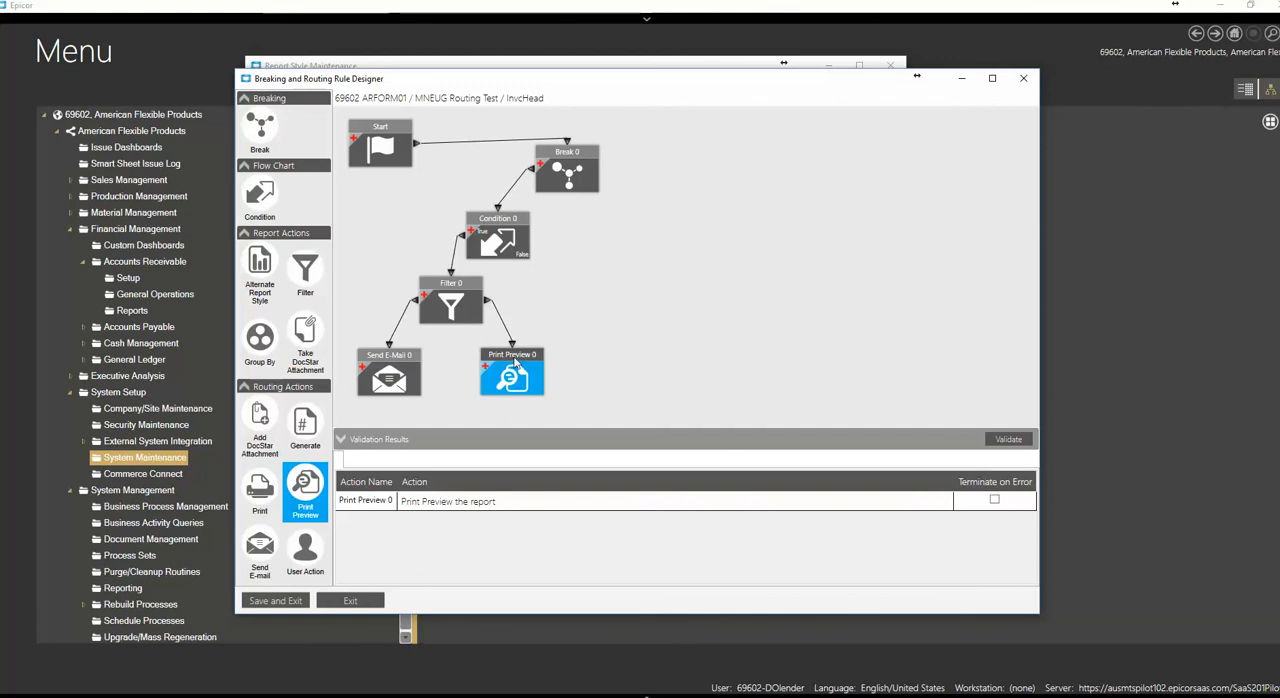
{"action": "left_click_drag", "start_coordinate": [515, 365], "coordinate": [503, 370]}
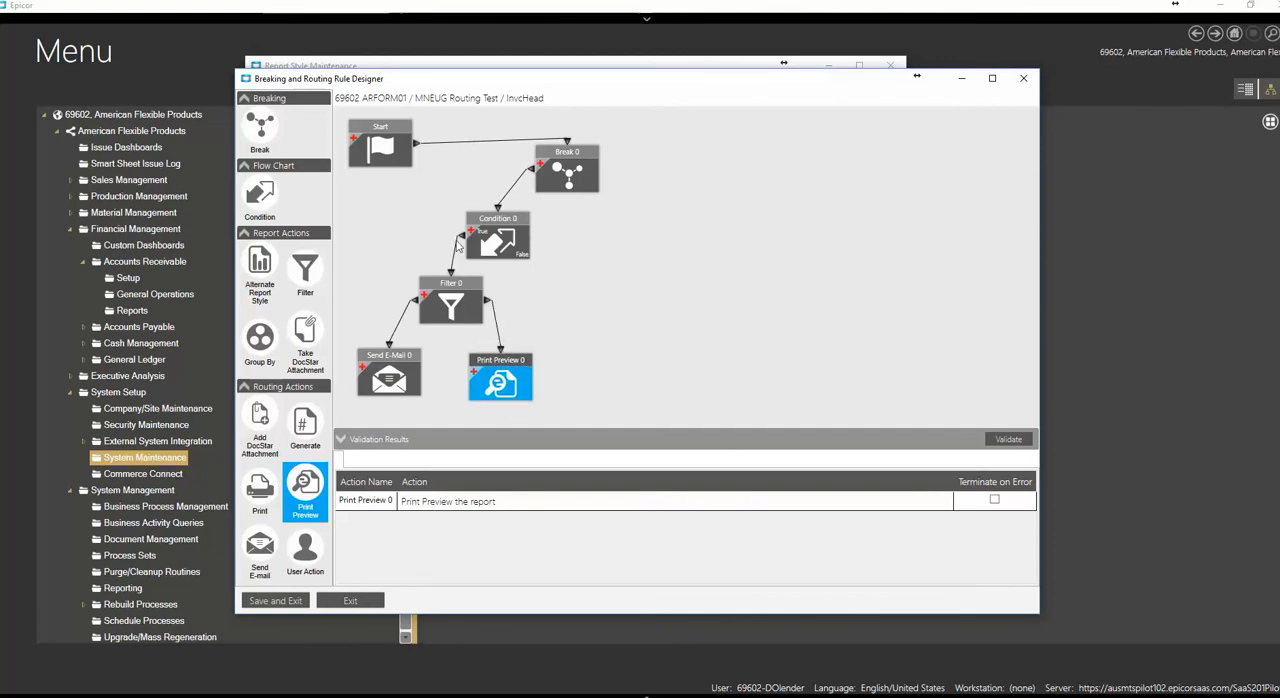
{"action": "left_click_drag", "start_coordinate": [447, 282], "coordinate": [434, 284]}
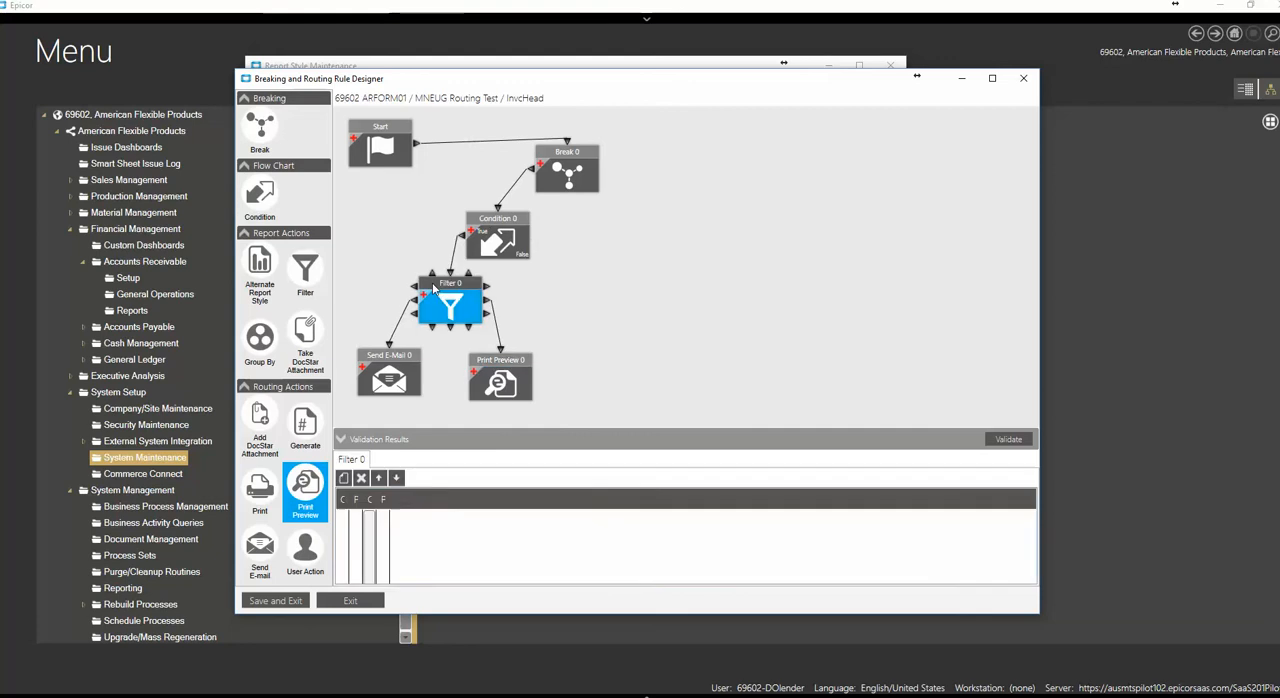
{"action": "left_click", "coordinate": [494, 236]}
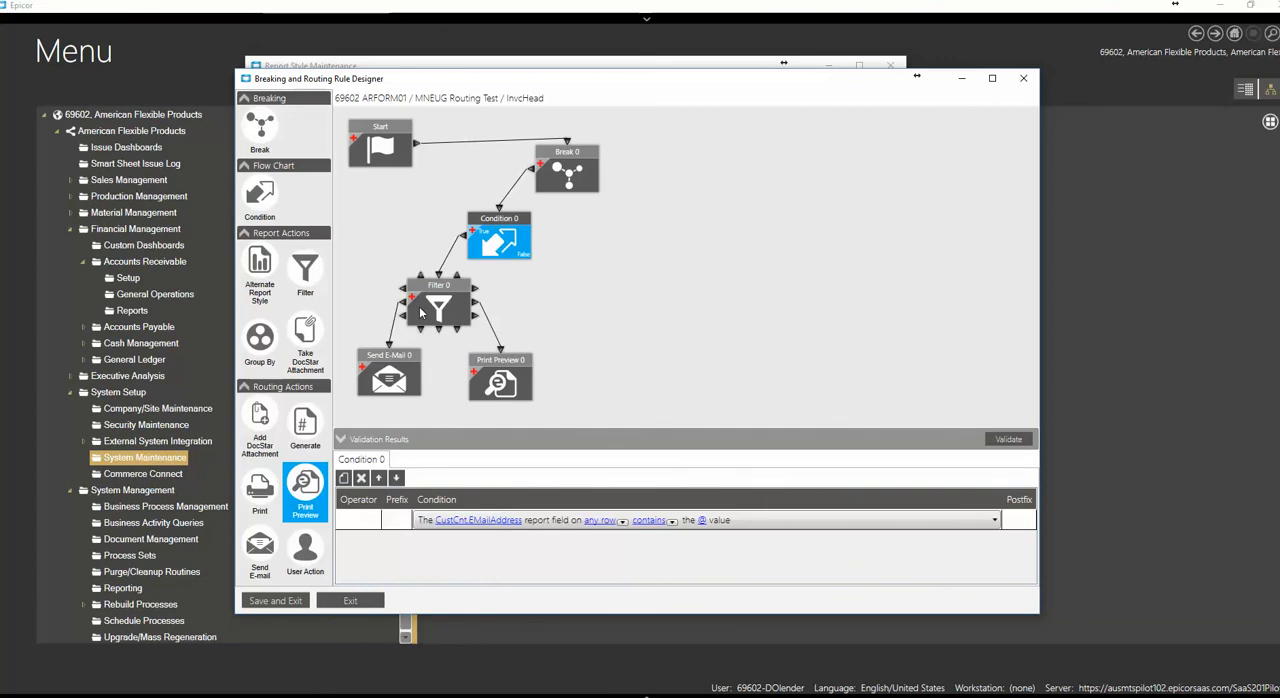
{"action": "left_click_drag", "start_coordinate": [392, 358], "coordinate": [388, 372]}
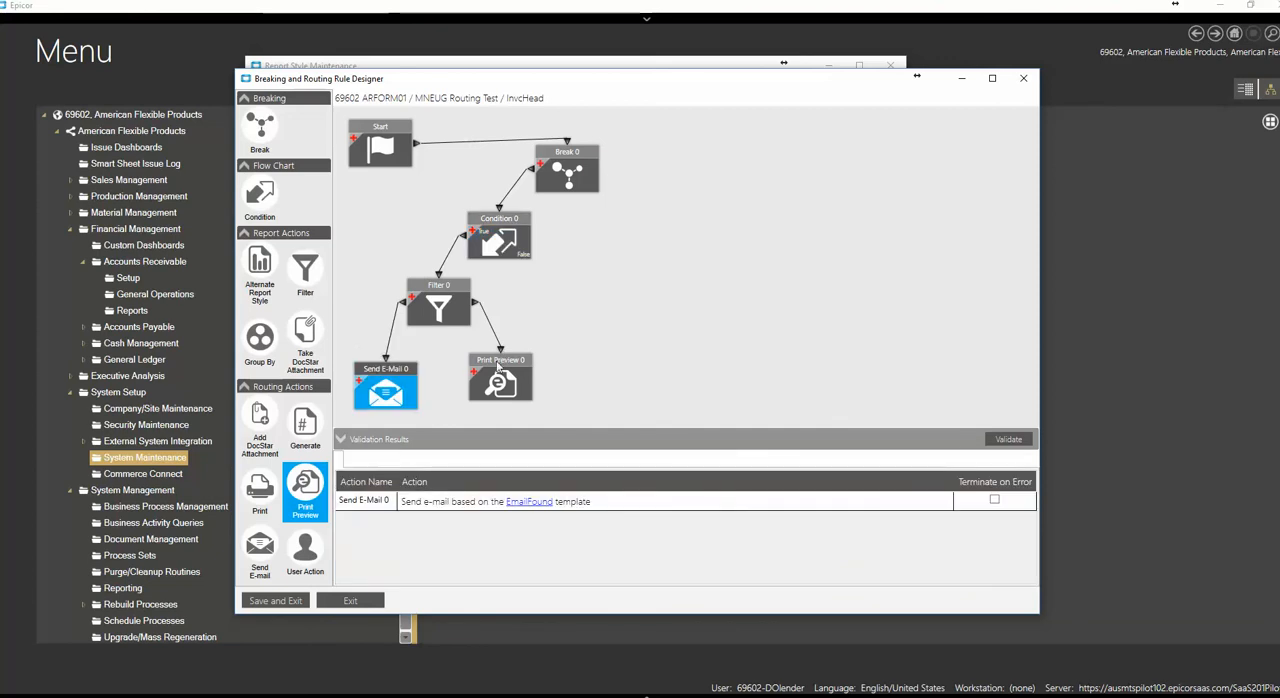
{"action": "left_click_drag", "start_coordinate": [498, 366], "coordinate": [490, 376]}
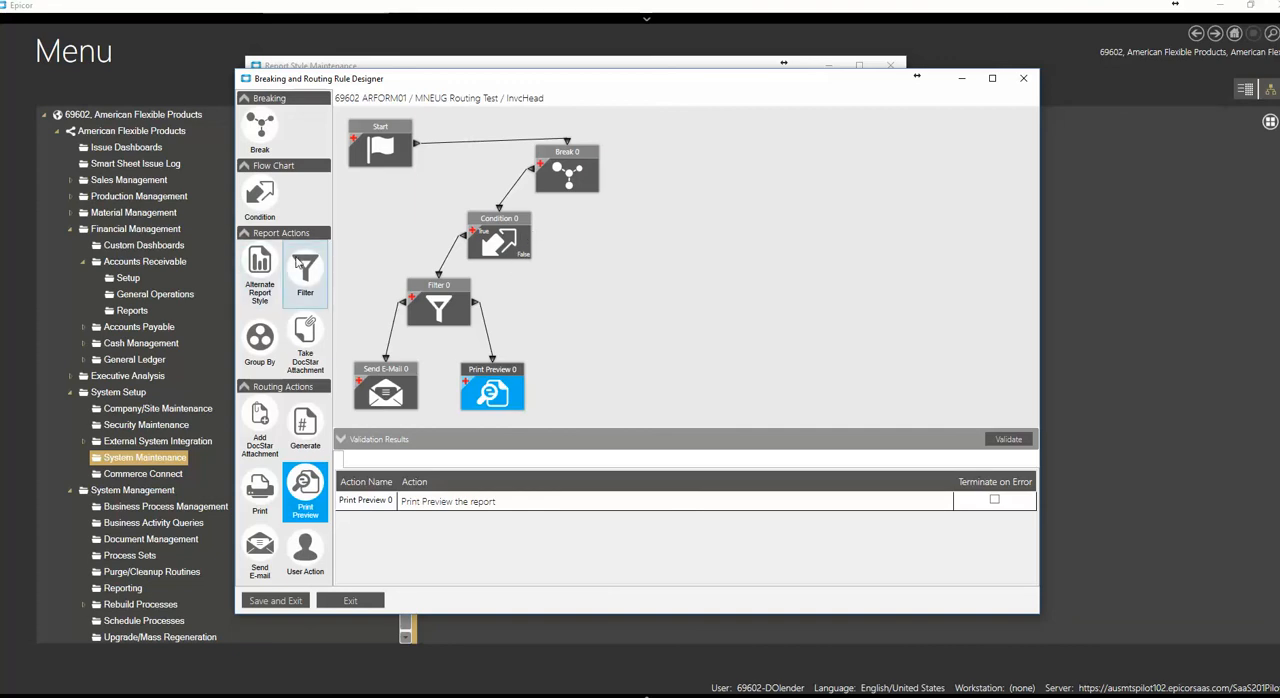
Add a second Filter block to the flow chart and connect the Condition's False output to it
{"action": "left_click_drag", "start_coordinate": [305, 270], "coordinate": [606, 281]}
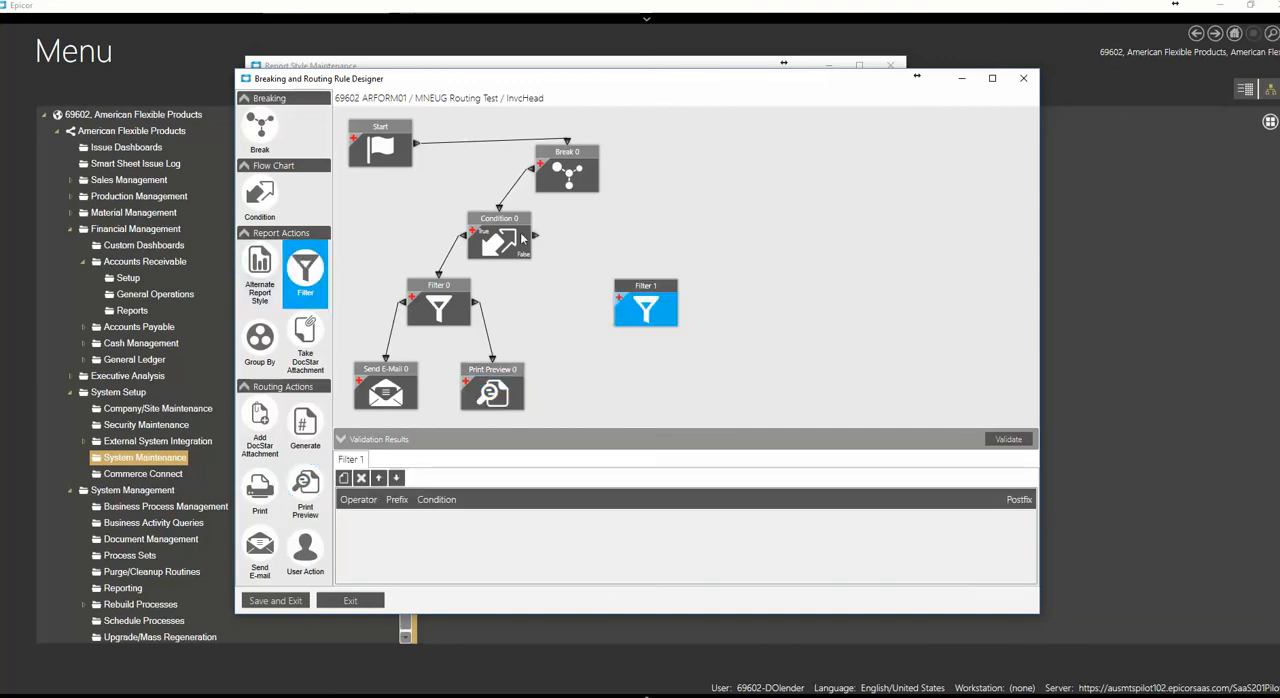
{"action": "left_click_drag", "start_coordinate": [537, 238], "coordinate": [664, 282]}
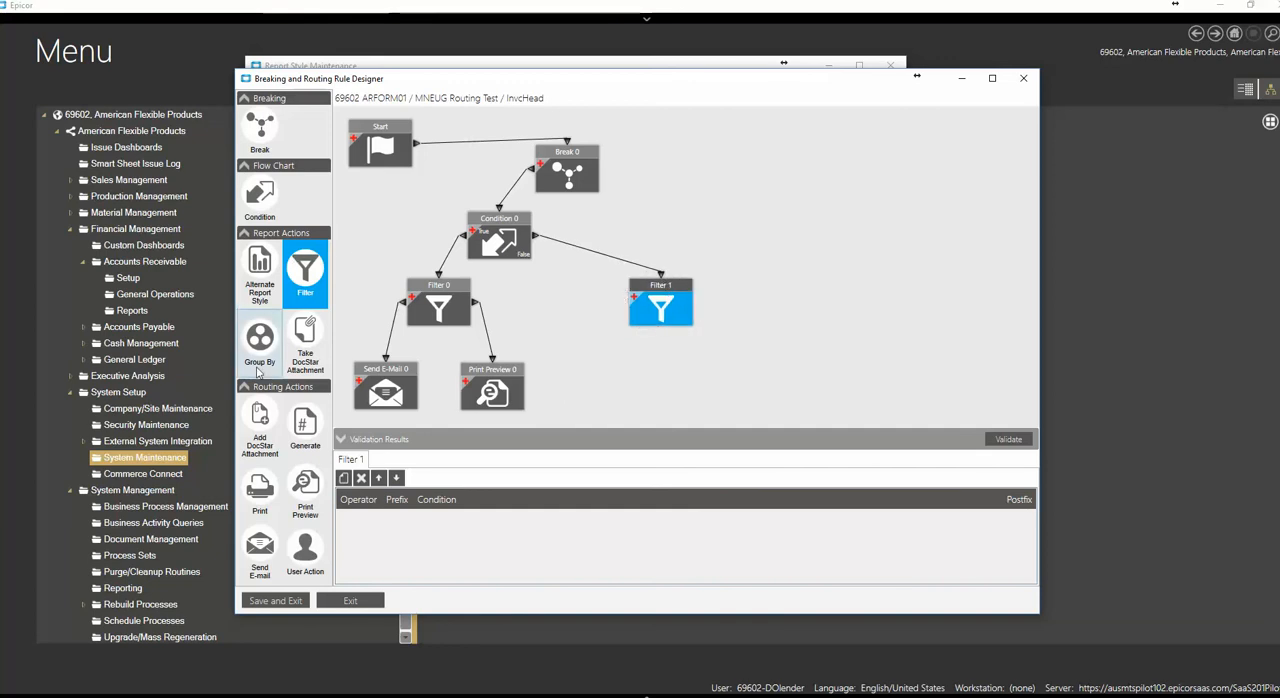
Place new Send E-Mail and Print Preview blocks beneath the second Filter and connect the Filter to both
{"action": "left_click", "coordinate": [263, 541]}
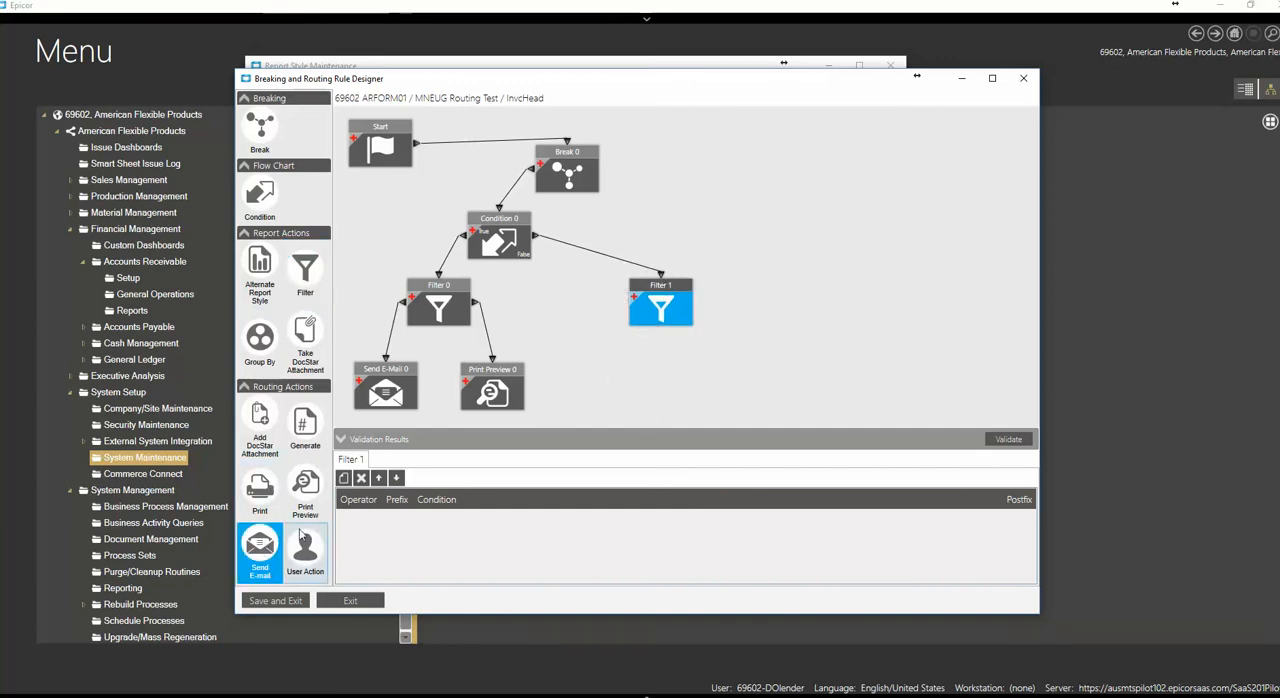
{"action": "left_click", "coordinate": [585, 380]}
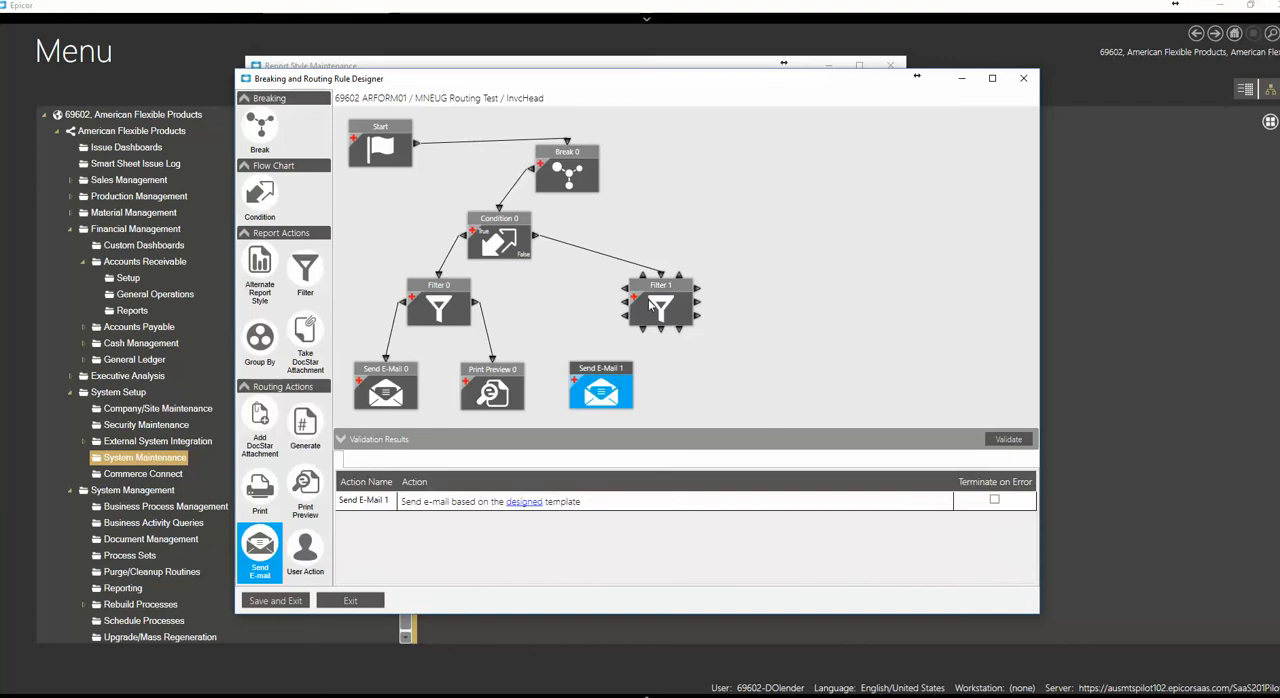
{"action": "left_click_drag", "start_coordinate": [627, 307], "coordinate": [602, 374]}
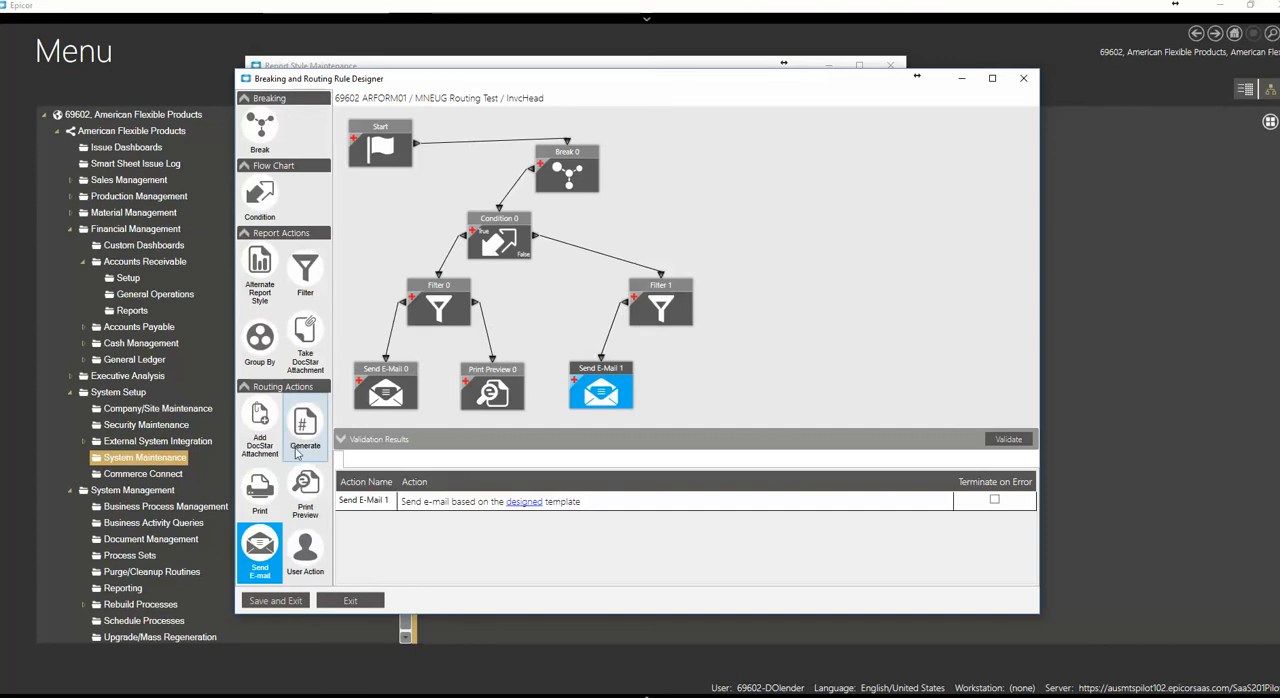
{"action": "left_click_drag", "start_coordinate": [305, 490], "coordinate": [700, 364]}
{"action": "left_click_drag", "start_coordinate": [697, 303], "coordinate": [737, 375]}
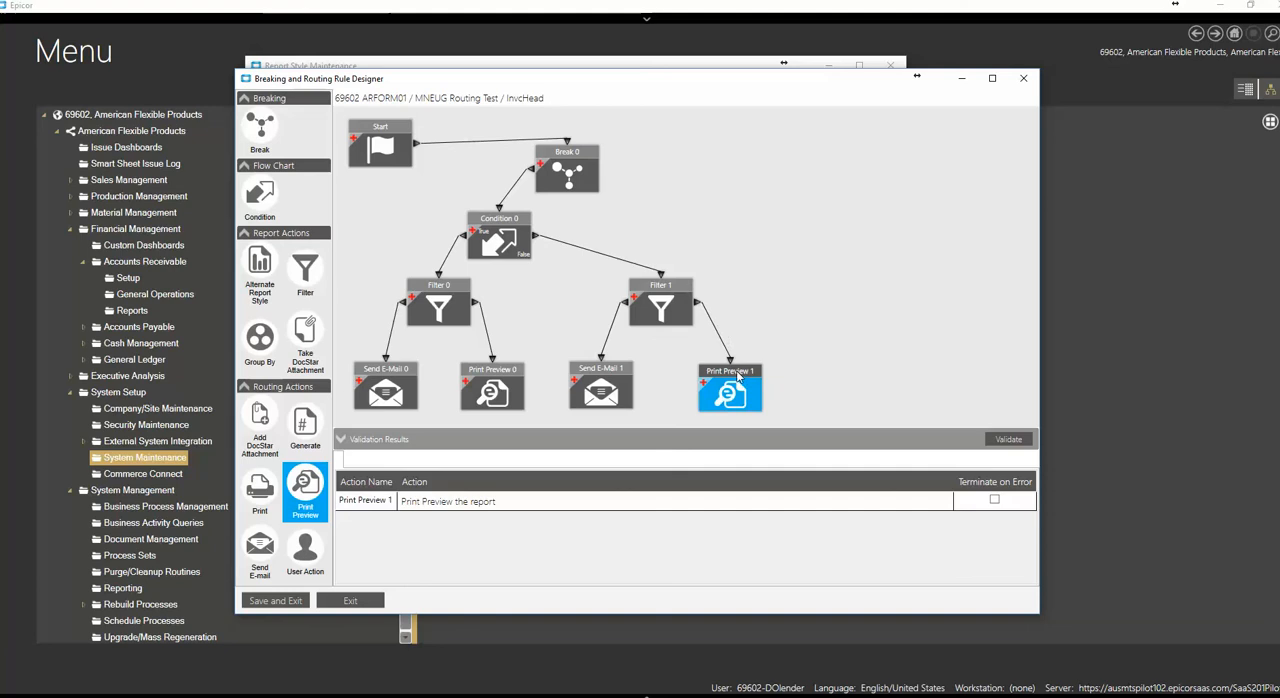
Add a condition to the second Filter and choose the InvcHead table's Company field as its breaking column
{"action": "left_click", "coordinate": [663, 288]}
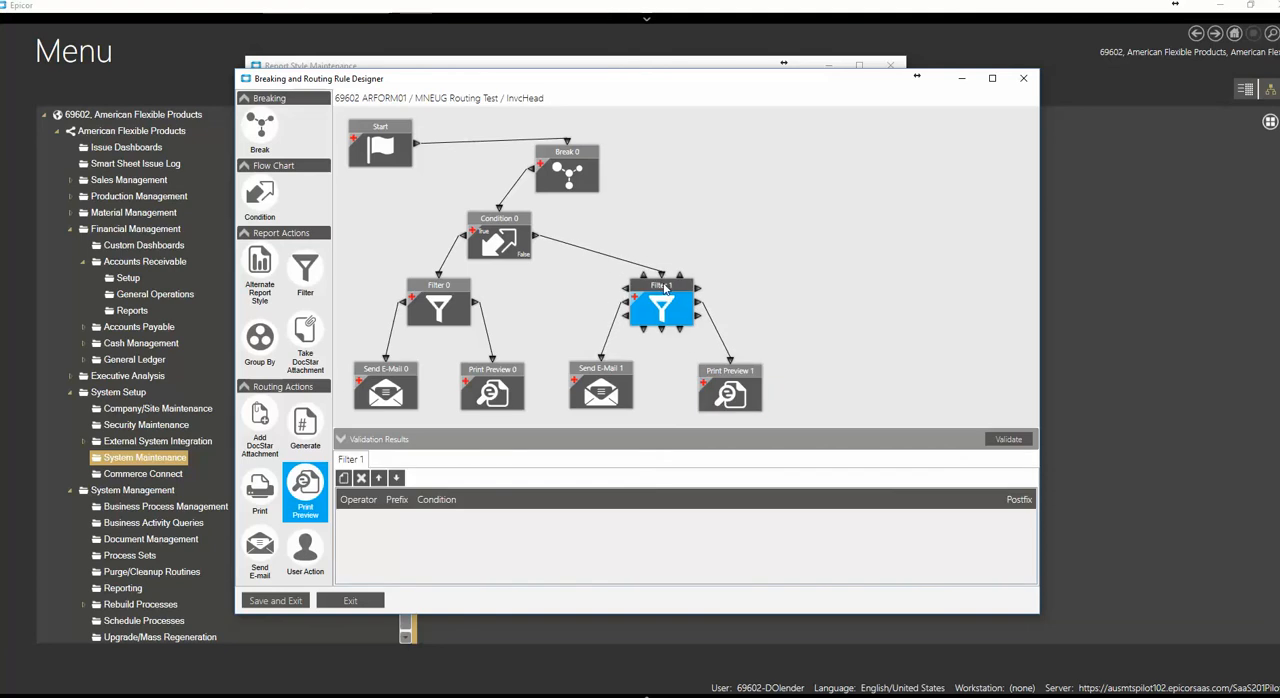
{"action": "left_click", "coordinate": [595, 373]}
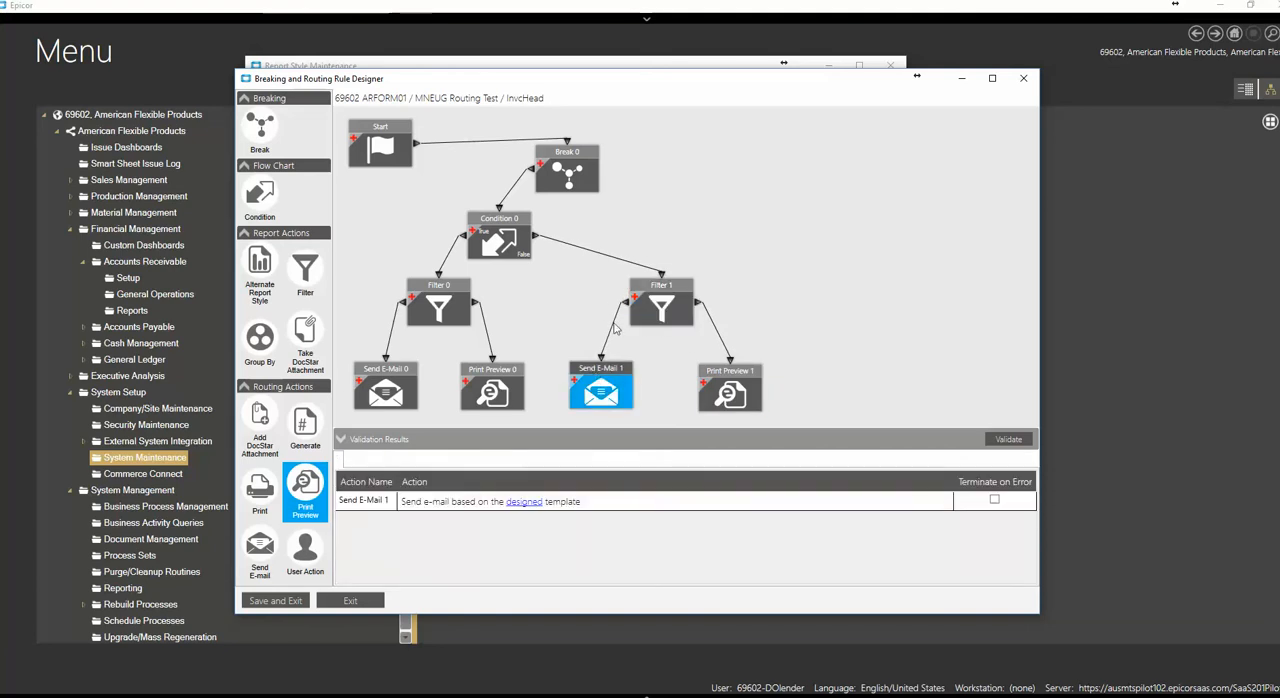
{"action": "left_click", "coordinate": [665, 289]}
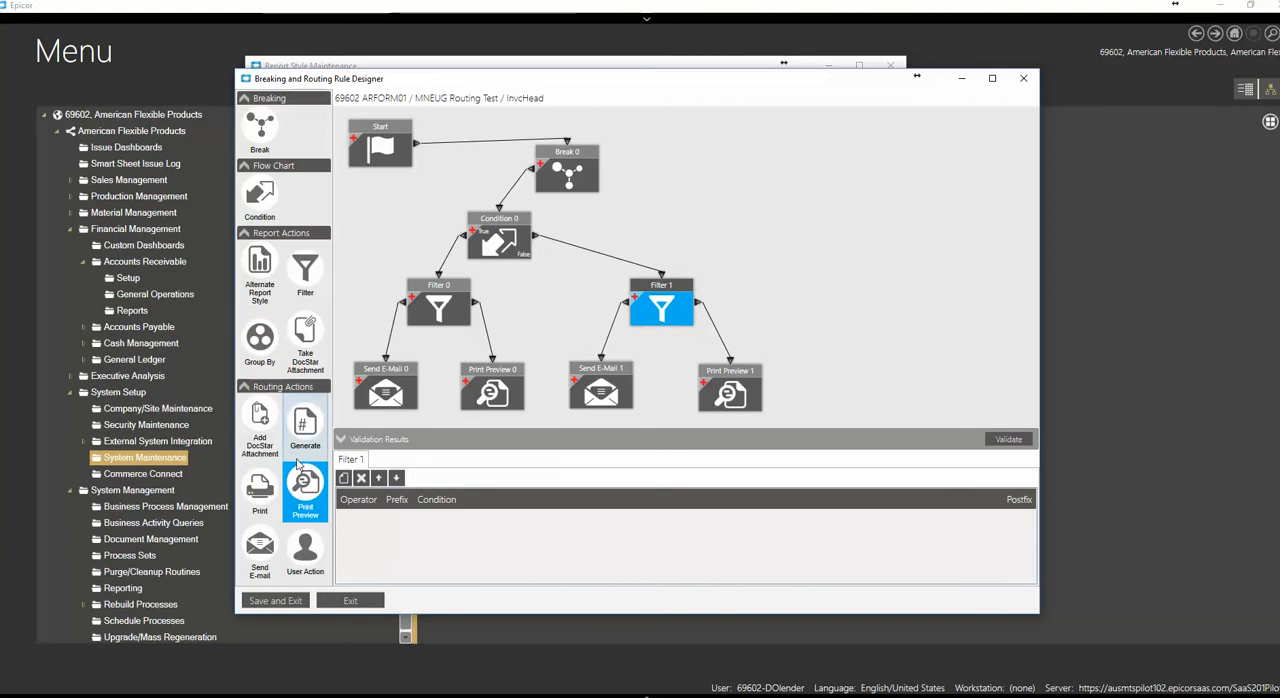
{"action": "left_click", "coordinate": [344, 478]}
{"action": "left_click", "coordinate": [452, 521]}
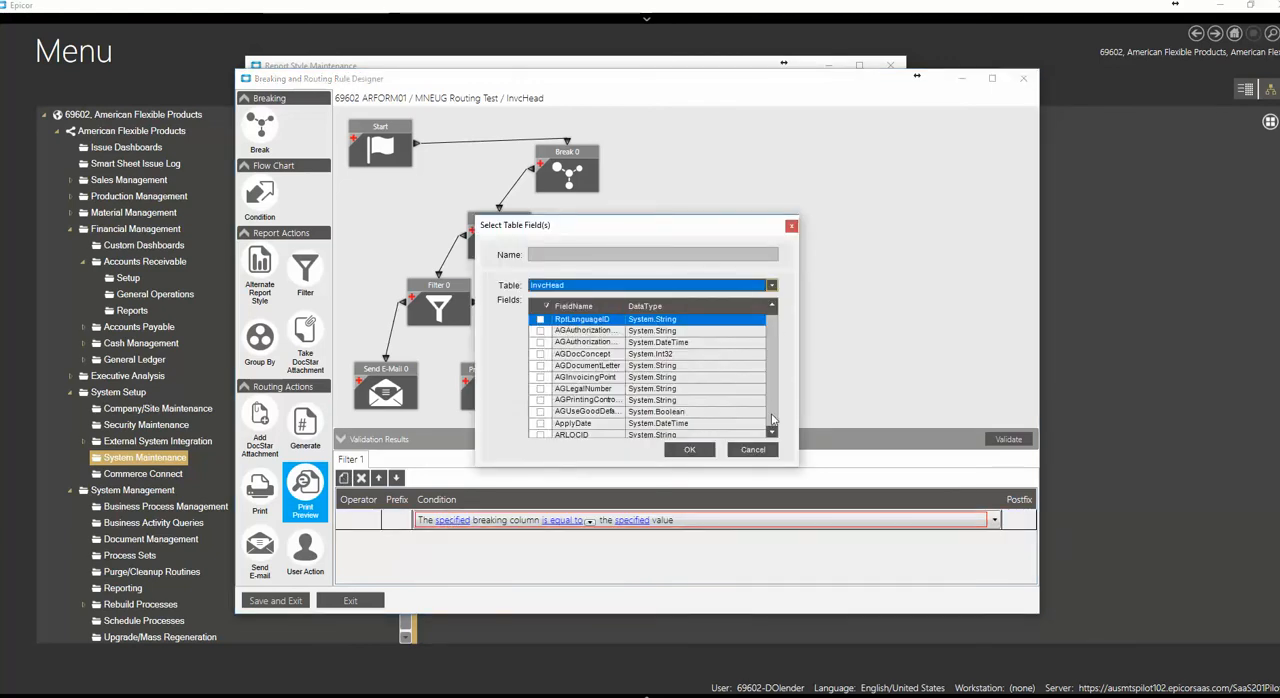
{"action": "left_click", "coordinate": [772, 419]}
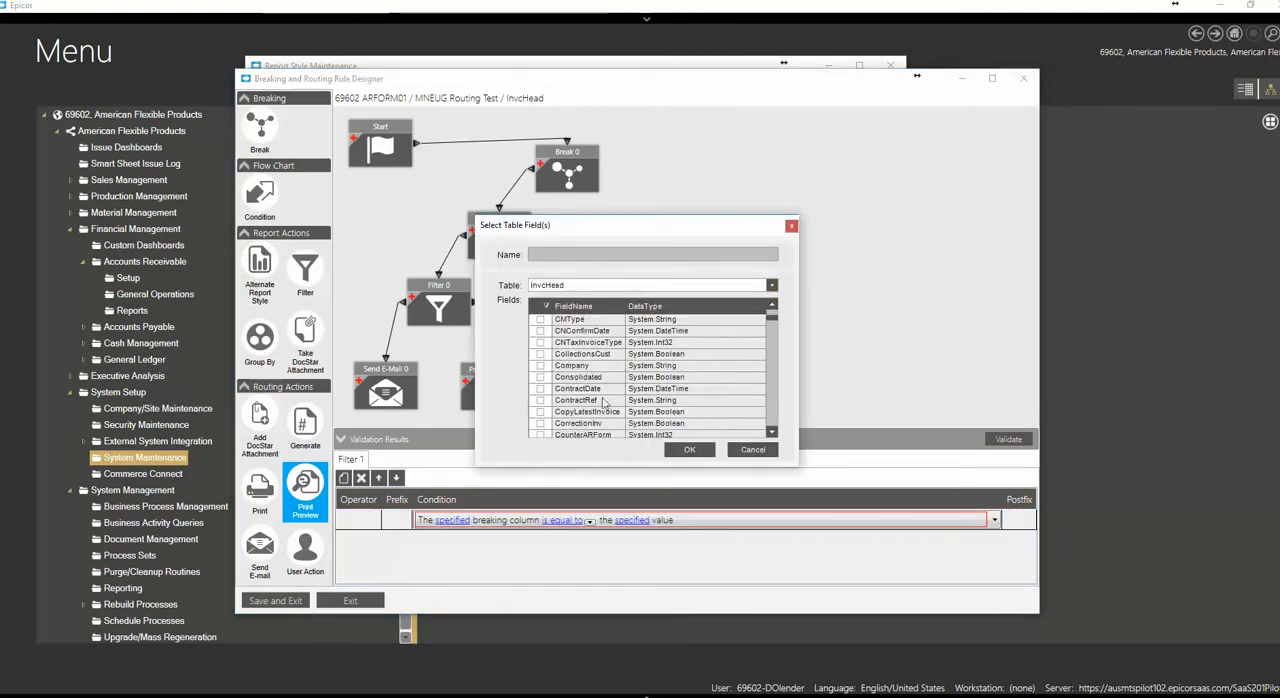
{"action": "left_click", "coordinate": [540, 365]}
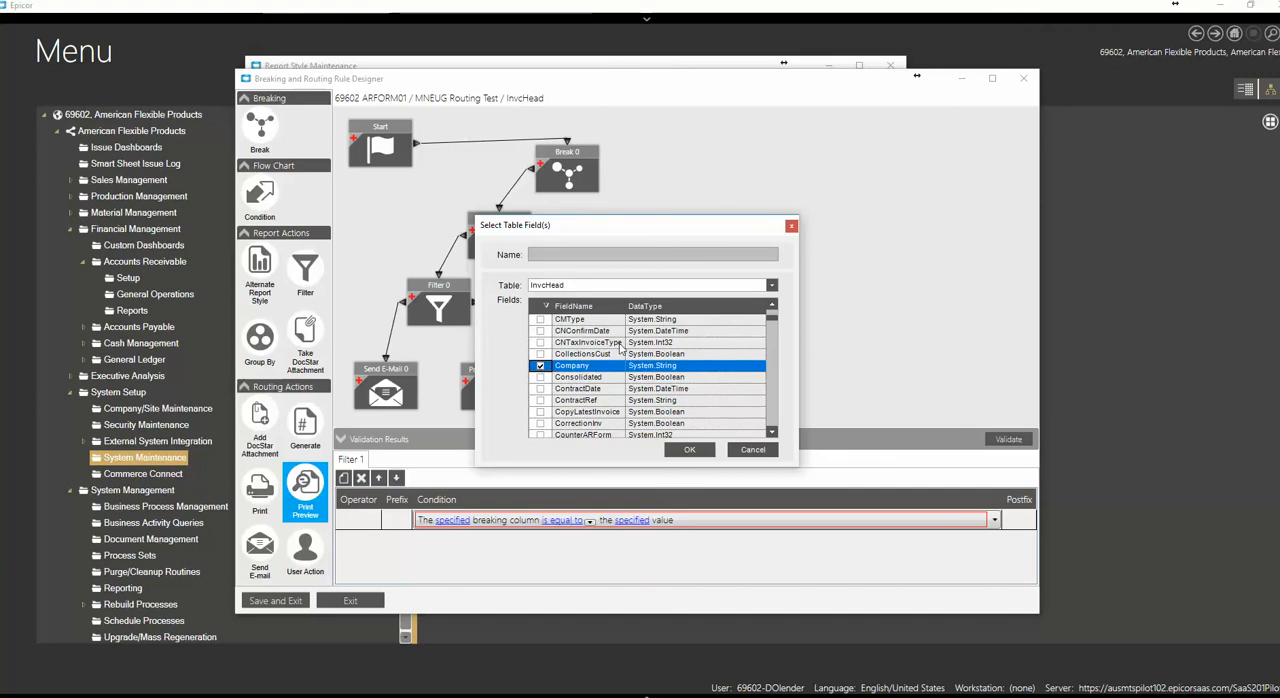
{"action": "left_click", "coordinate": [689, 449]}
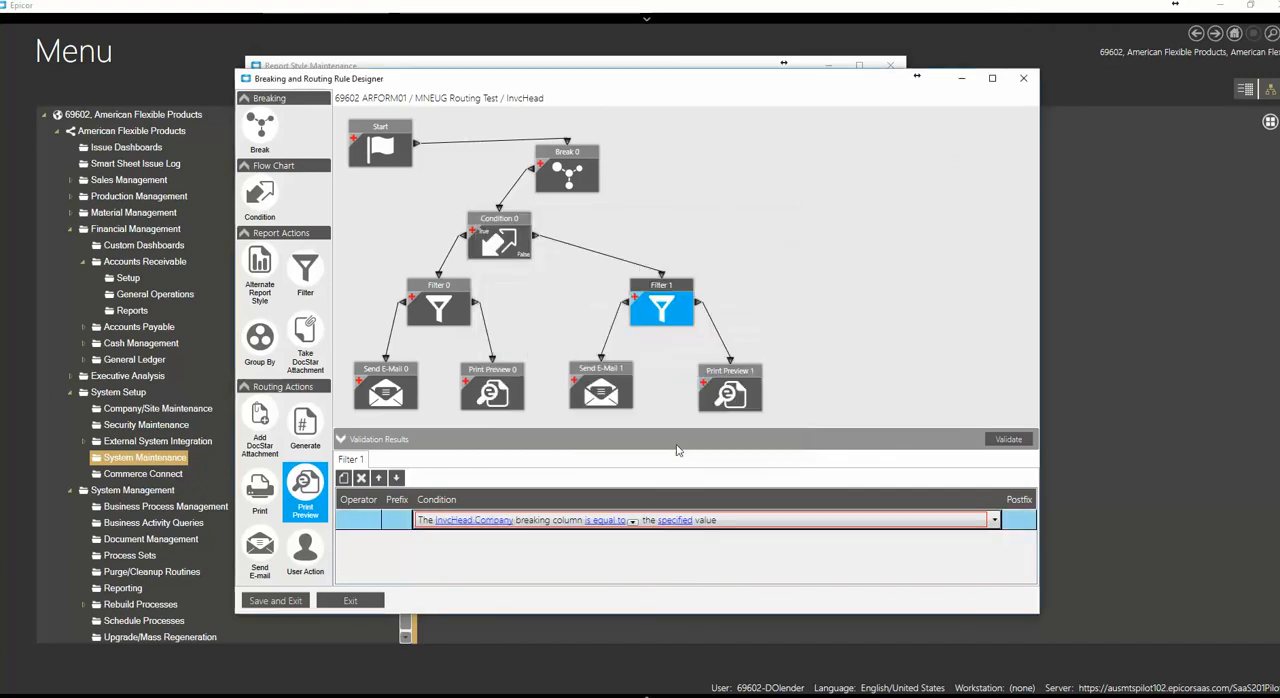
Set the second Filter's condition so that the Company column is not equal to the null value
{"action": "left_click", "coordinate": [631, 522]}
{"action": "left_click", "coordinate": [627, 550]}
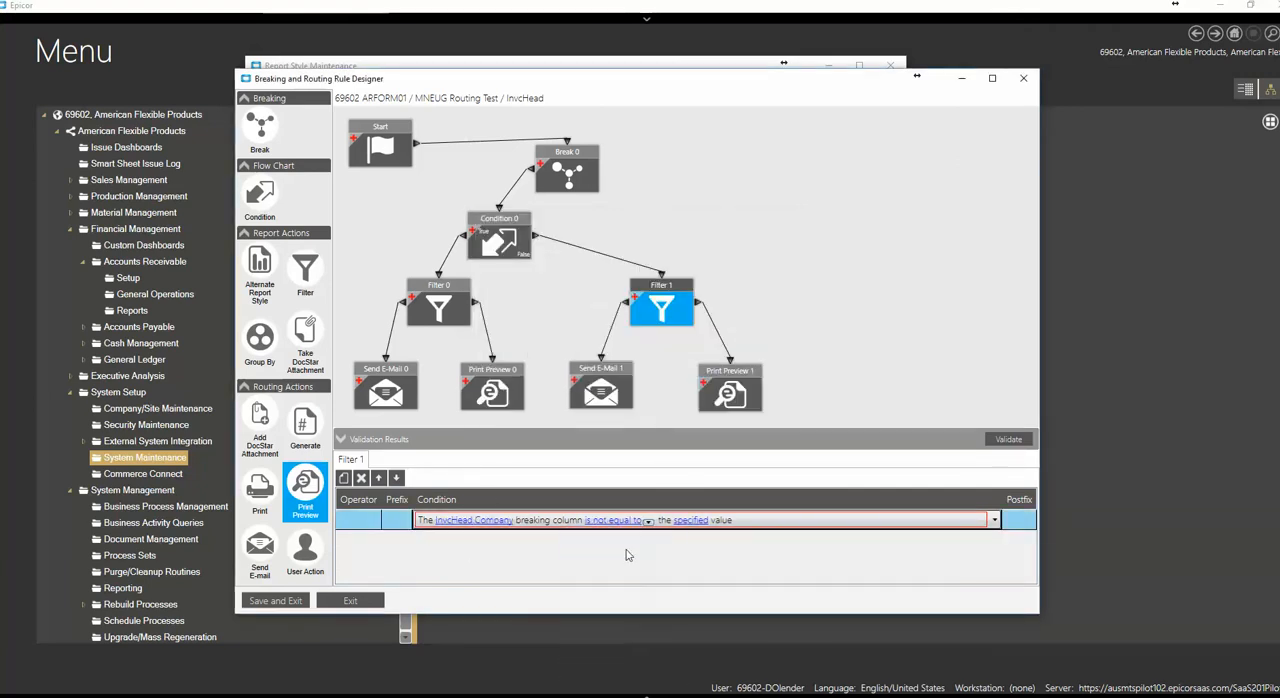
{"action": "left_click", "coordinate": [692, 521]}
{"action": "left_click", "coordinate": [575, 344]}
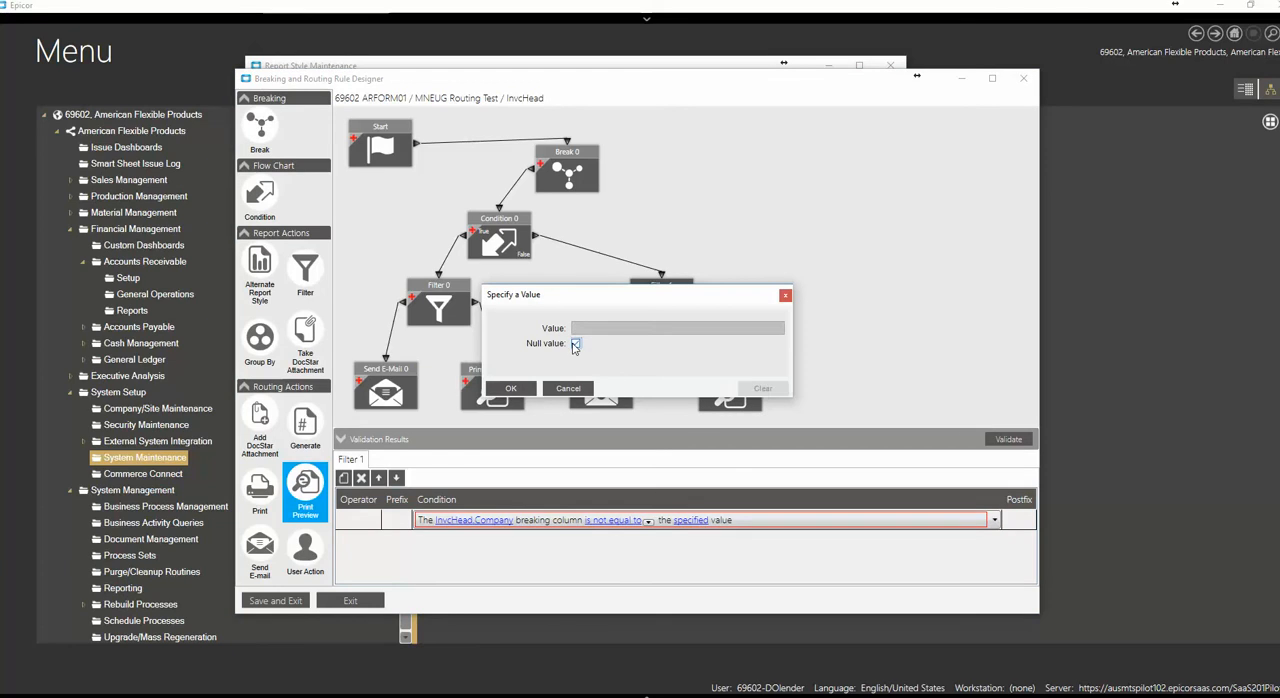
{"action": "left_click", "coordinate": [496, 390]}
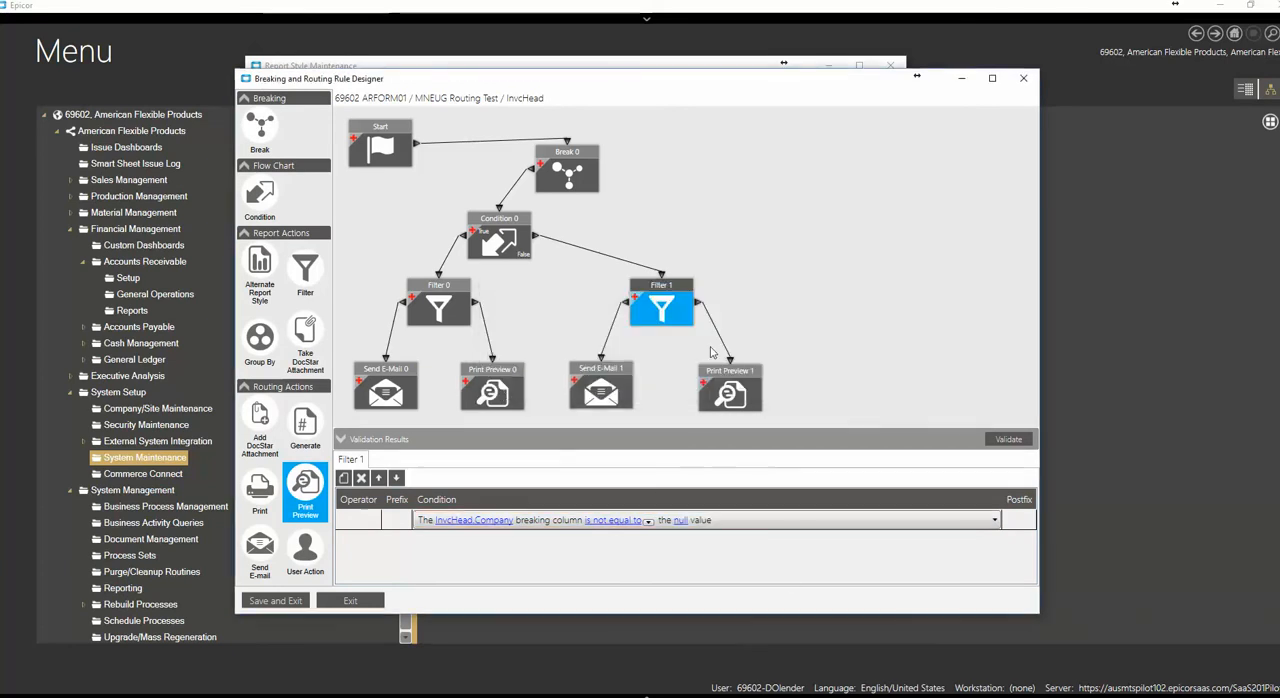
Shift the second Filter slightly left and place its Send E-Mail and Print Preview blocks closer together beneath it
{"action": "left_click_drag", "start_coordinate": [662, 291], "coordinate": [655, 286]}
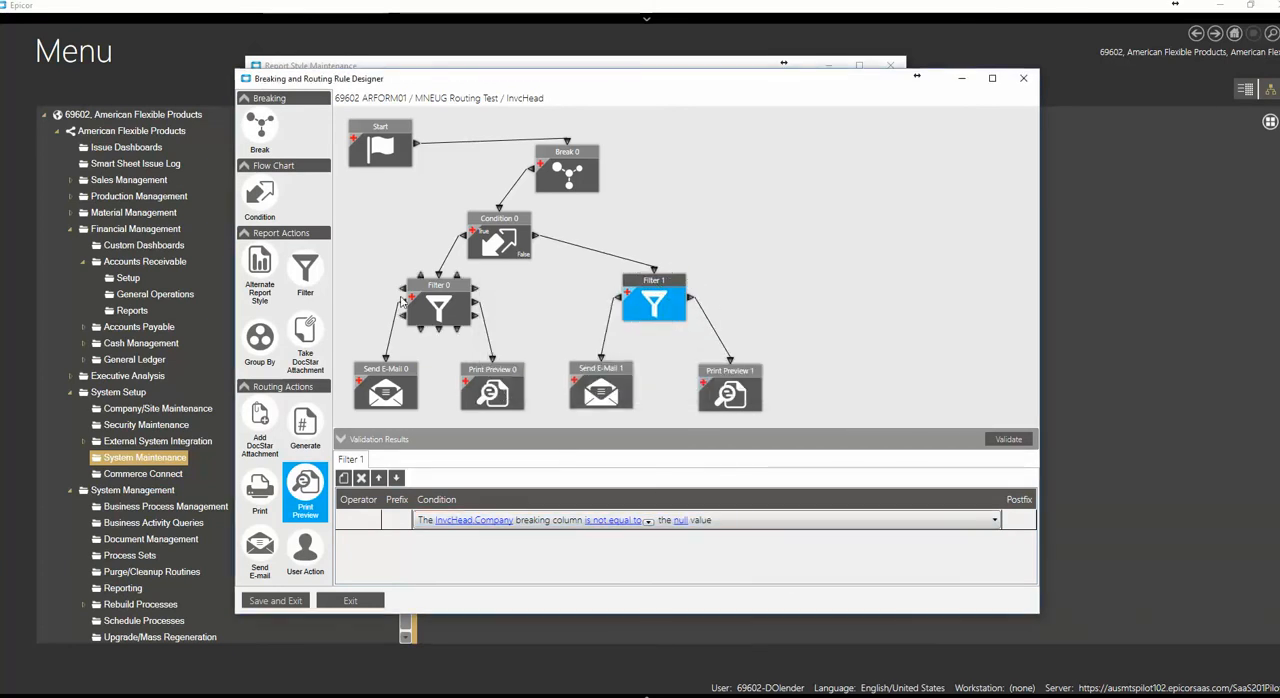
{"action": "left_click", "coordinate": [650, 283]}
{"action": "left_click_drag", "start_coordinate": [650, 283], "coordinate": [641, 278]}
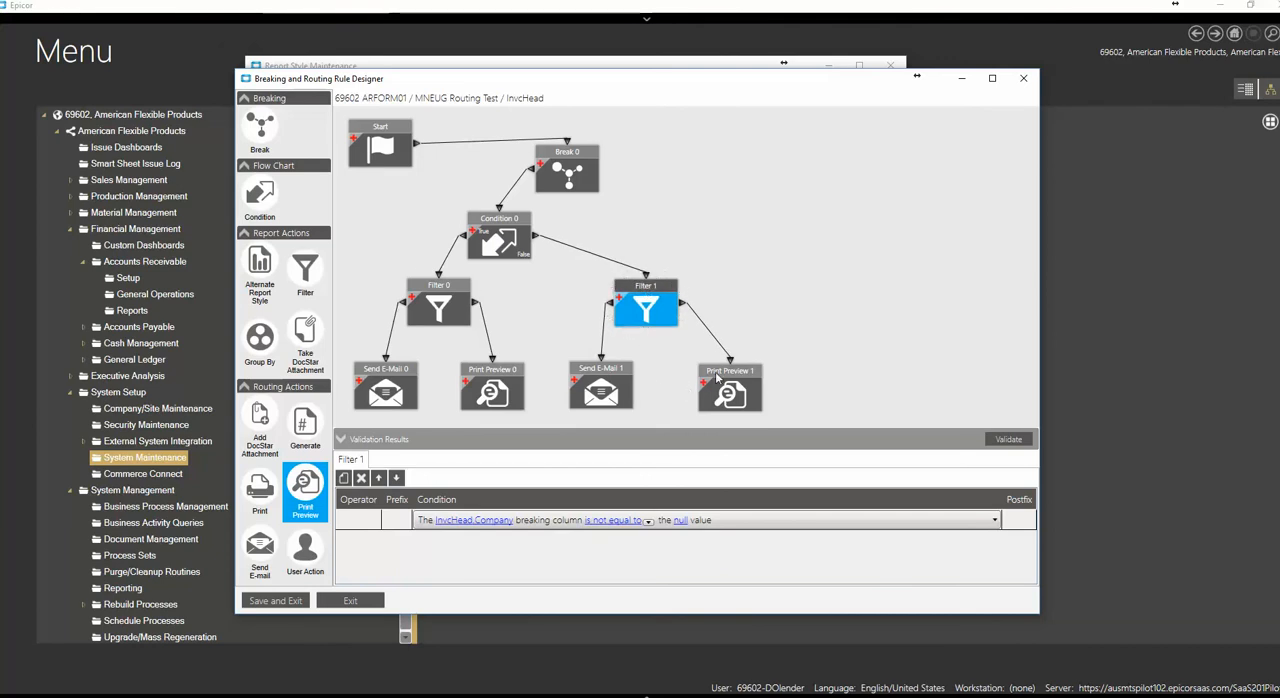
{"action": "left_click_drag", "start_coordinate": [717, 378], "coordinate": [681, 376]}
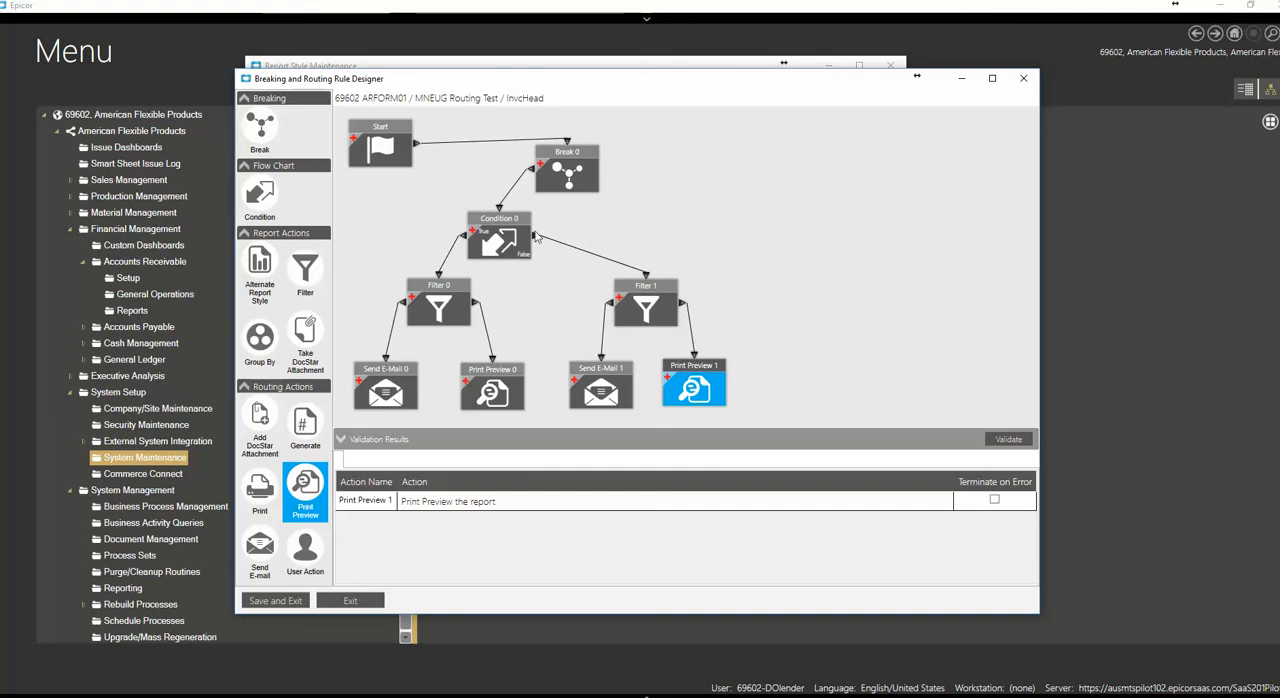
{"action": "left_click_drag", "start_coordinate": [610, 370], "coordinate": [617, 368]}
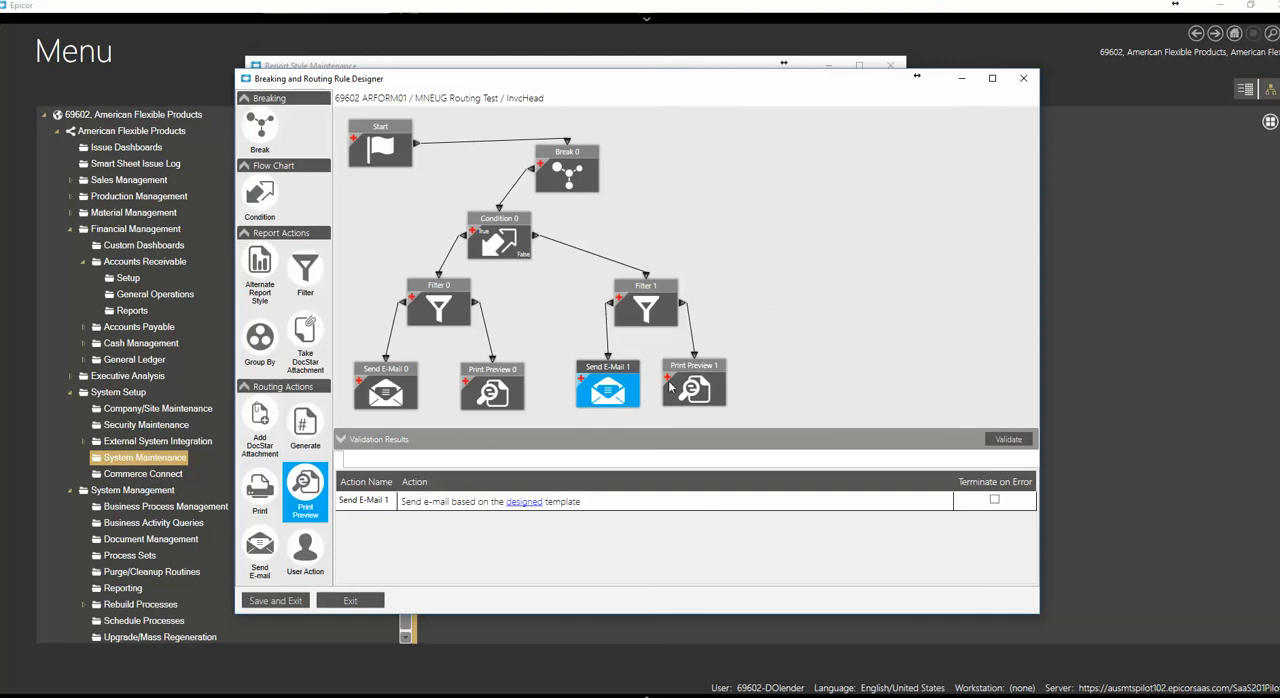
Start an e-mail template named EmailNotFound for the second Send E-Mail block and fill in its sender and recipient addresses
{"action": "left_click", "coordinate": [523, 505]}
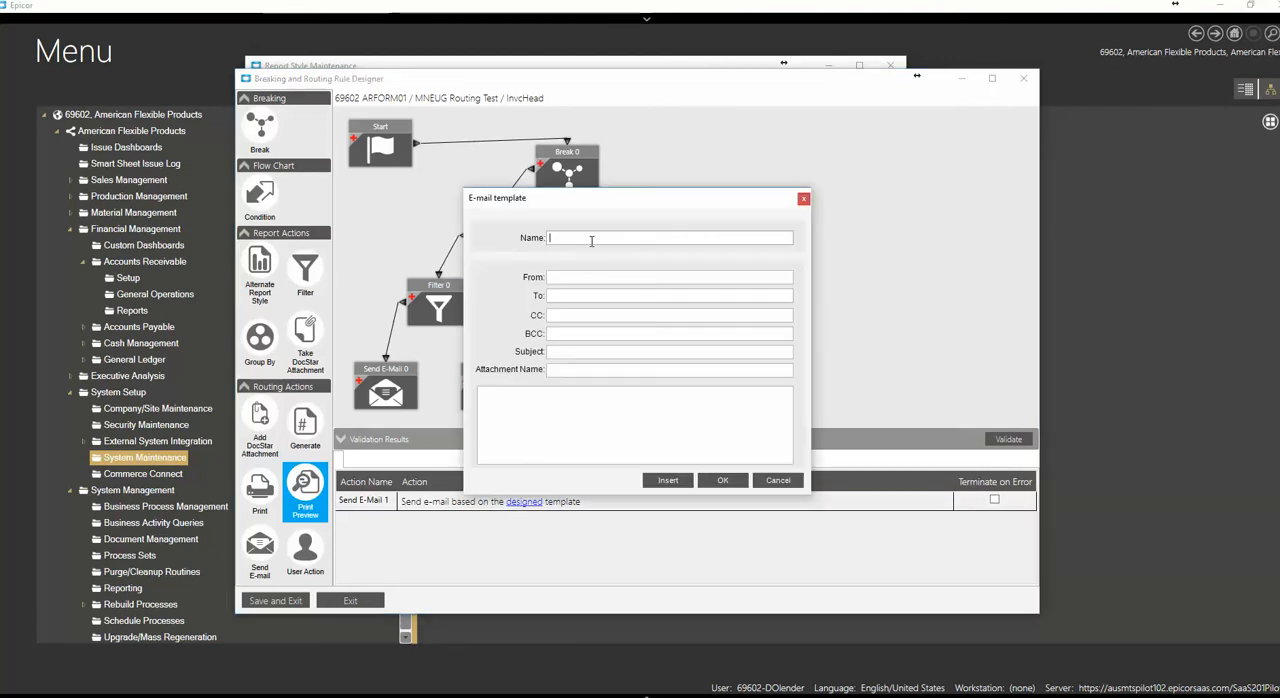
{"action": "type", "text": "EmailNo"}
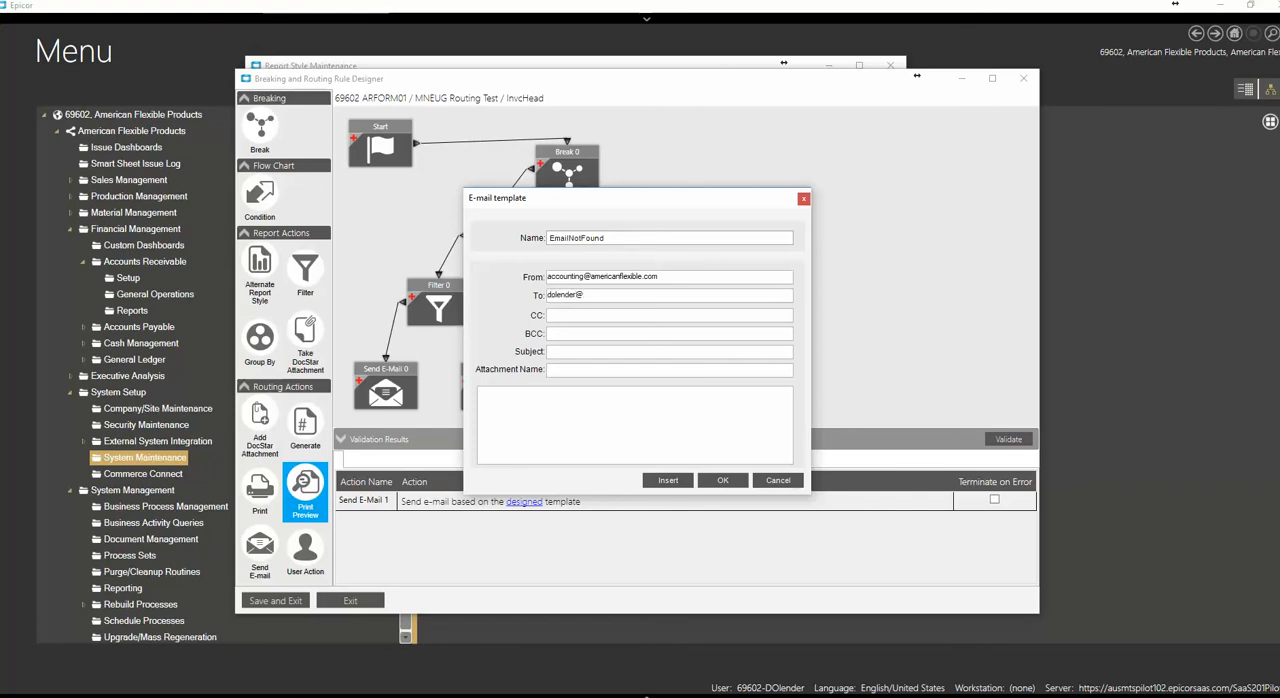
{"action": "key", "text": "Tab"}
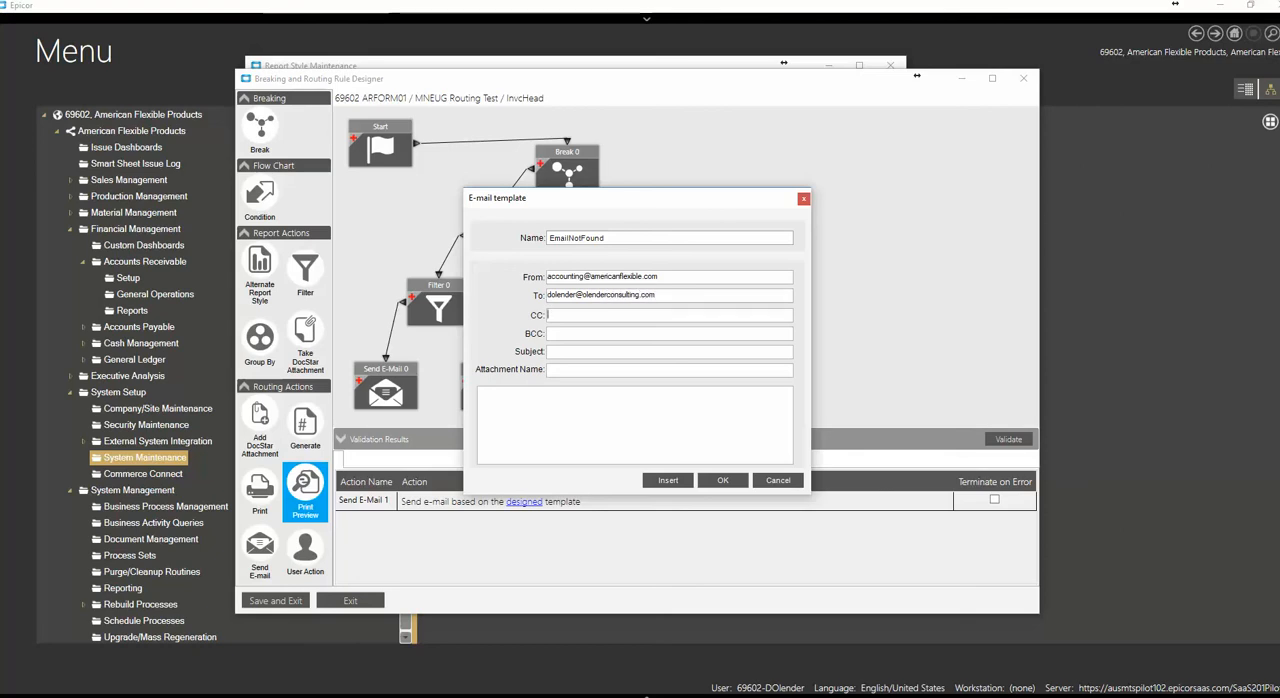
Enter the template subject "Customer Email Not Found for Invoice"
{"action": "left_click", "coordinate": [592, 353]}
{"action": "type", "text": "Customer Email Not Found"}
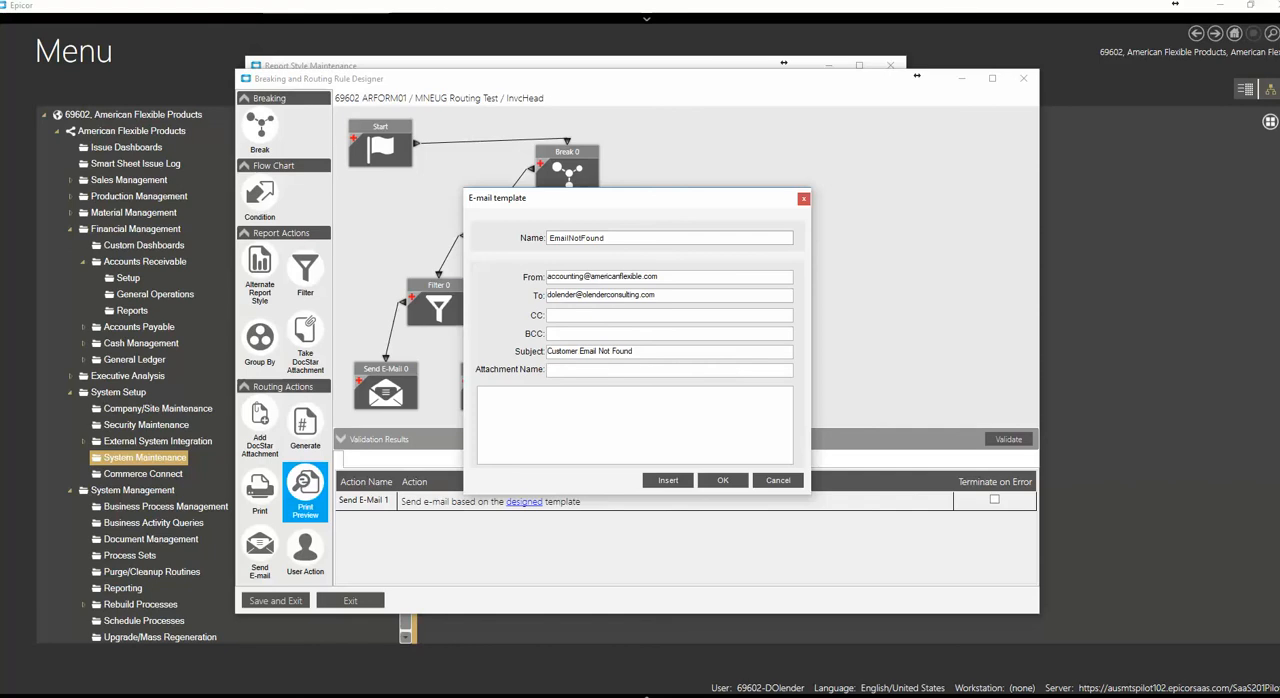
{"action": "left_click", "coordinate": [540, 417]}
Insert the InvcHead table's InvoiceNum field at the end of the subject under the name InvoiceNum
{"action": "right_click", "coordinate": [704, 353]}
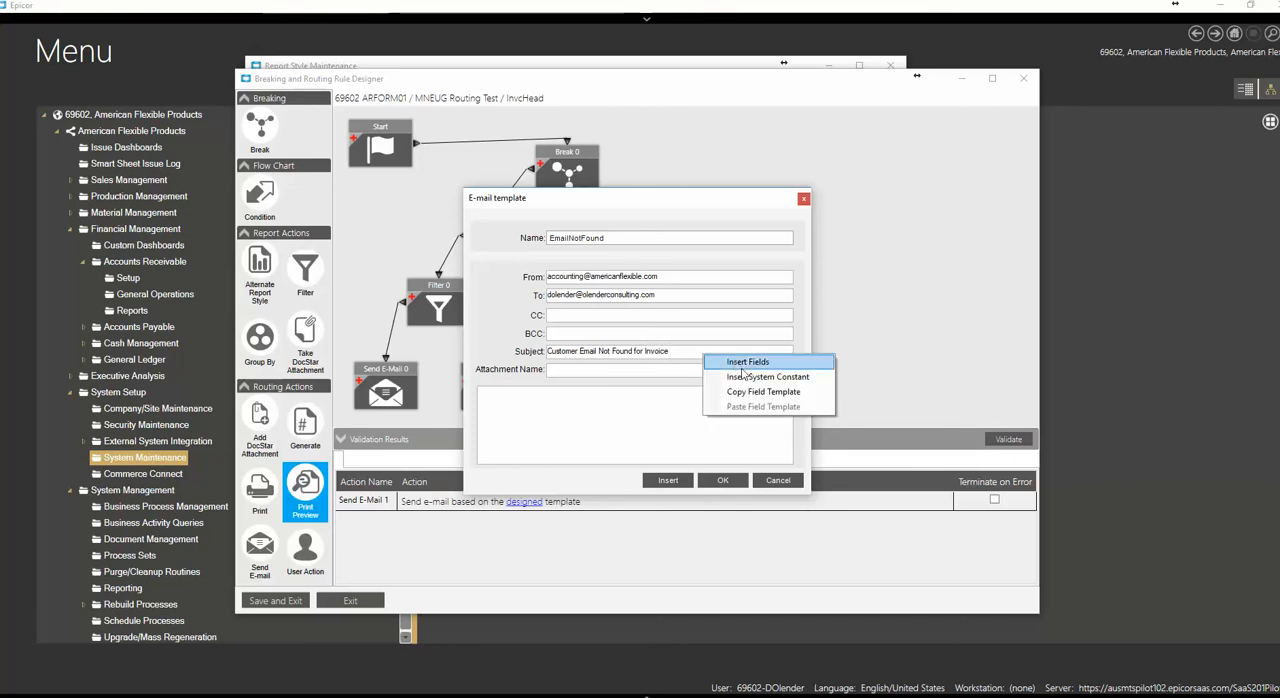
{"action": "left_click", "coordinate": [745, 364]}
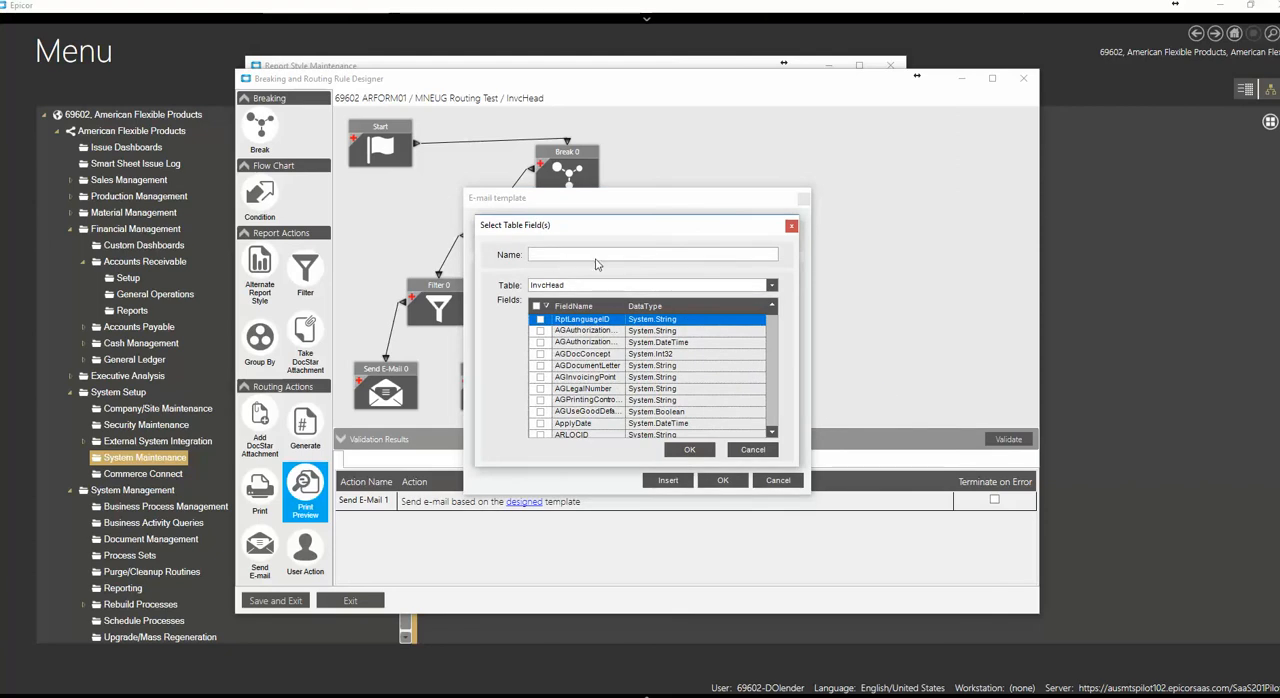
{"action": "type", "text": "InvoiceNum"}
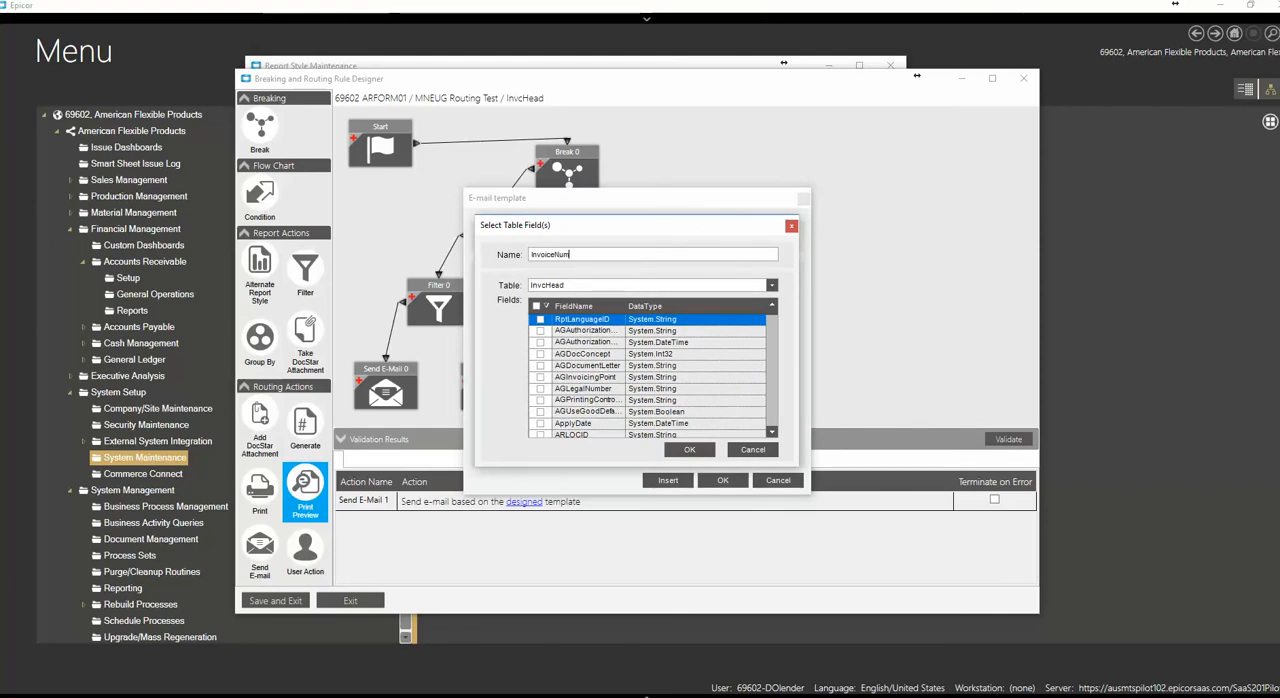
{"action": "left_click", "coordinate": [589, 331]}
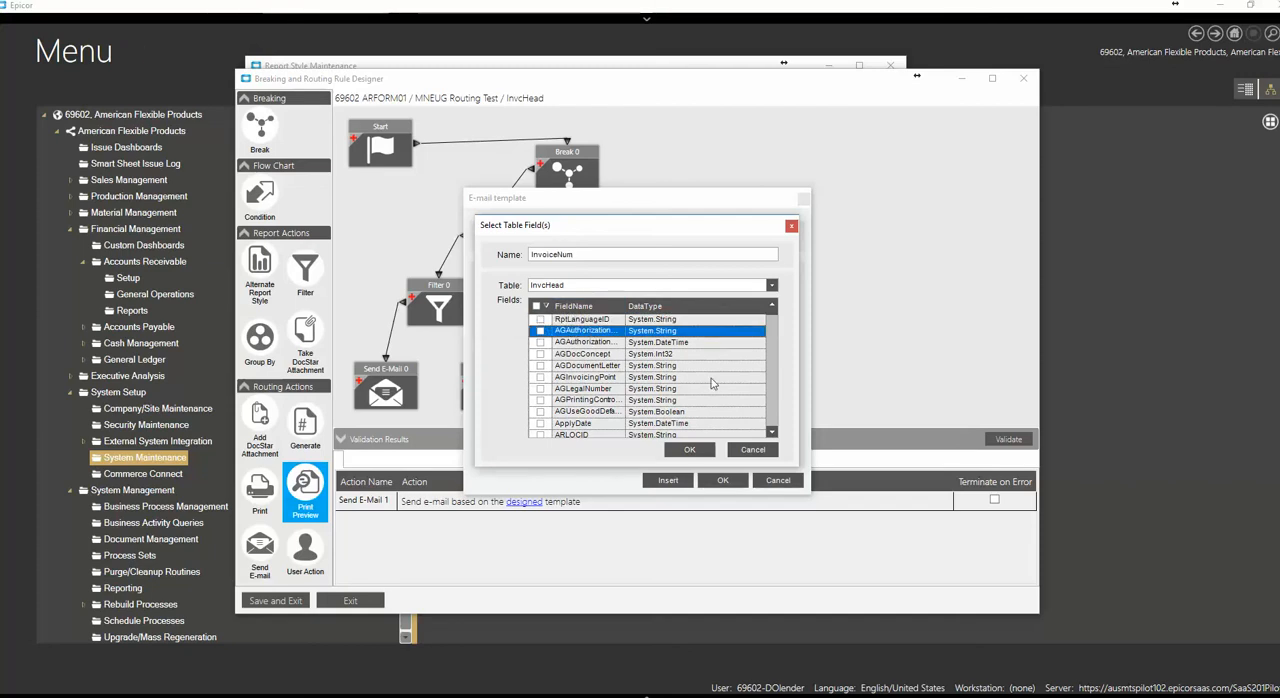
{"action": "scroll", "coordinate": [770, 427], "scroll_direction": "down", "scroll_amount": 10}
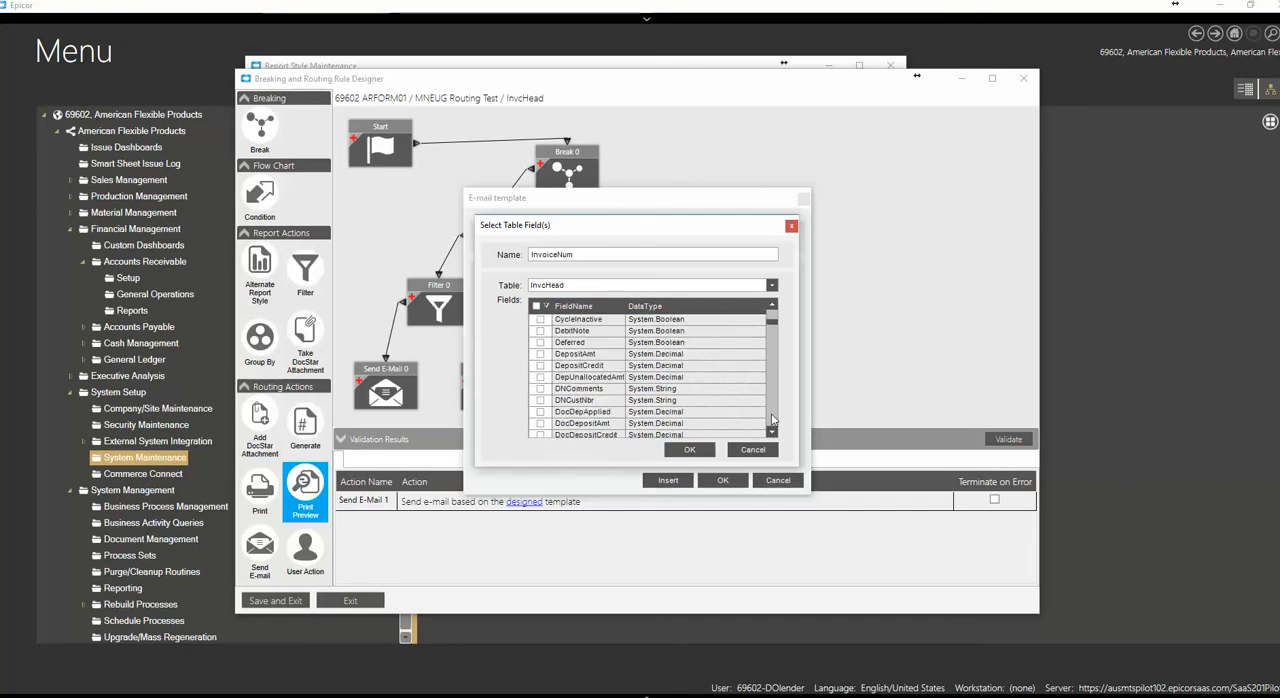
{"action": "scroll", "coordinate": [770, 420], "scroll_direction": "down", "scroll_amount": 10}
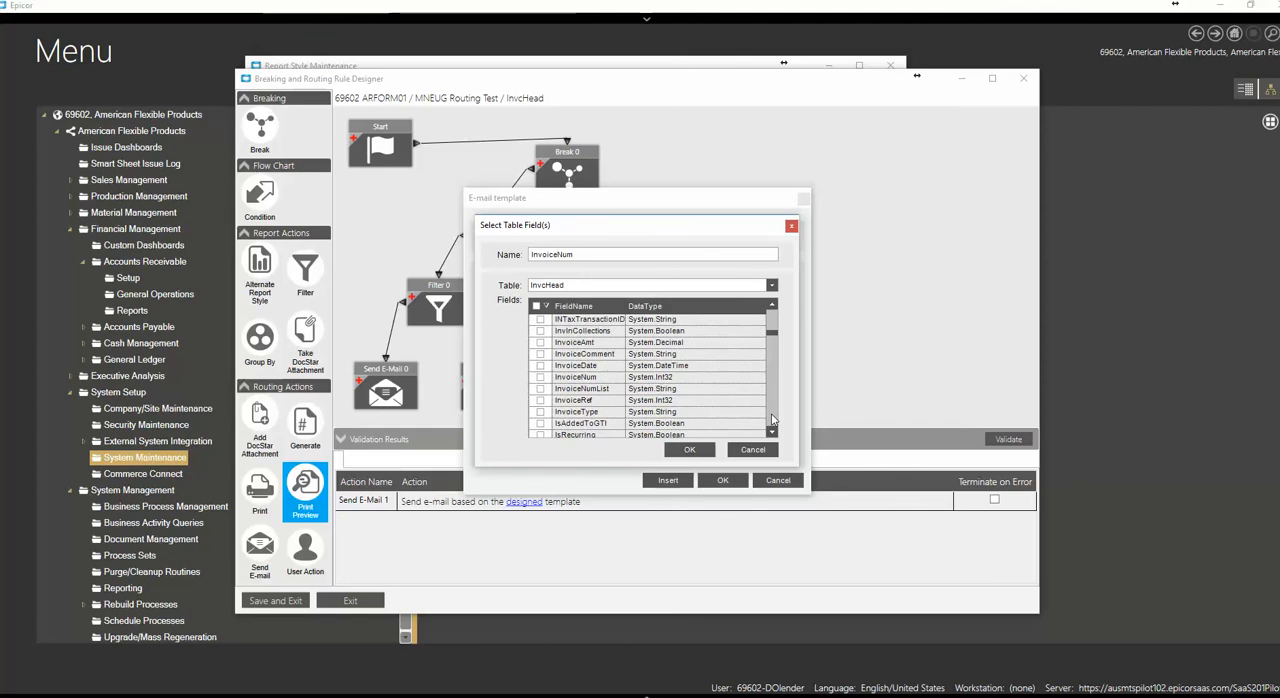
{"action": "left_click", "coordinate": [540, 377]}
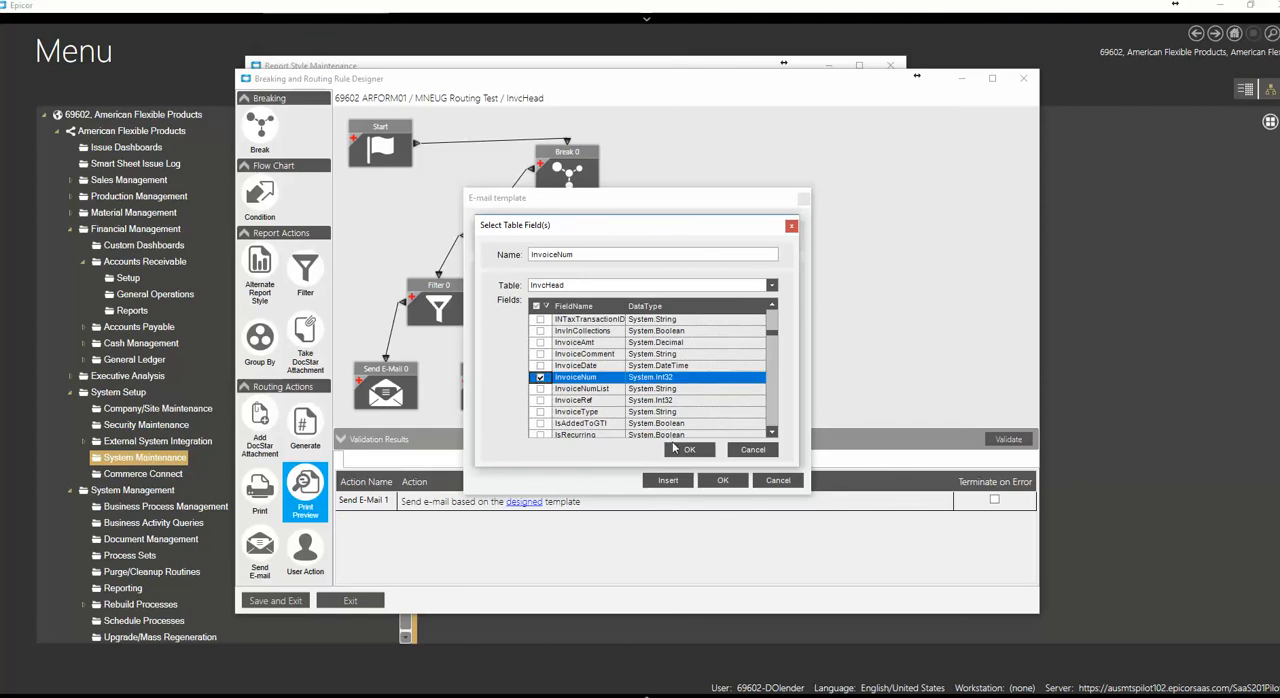
{"action": "left_click", "coordinate": [680, 450]}
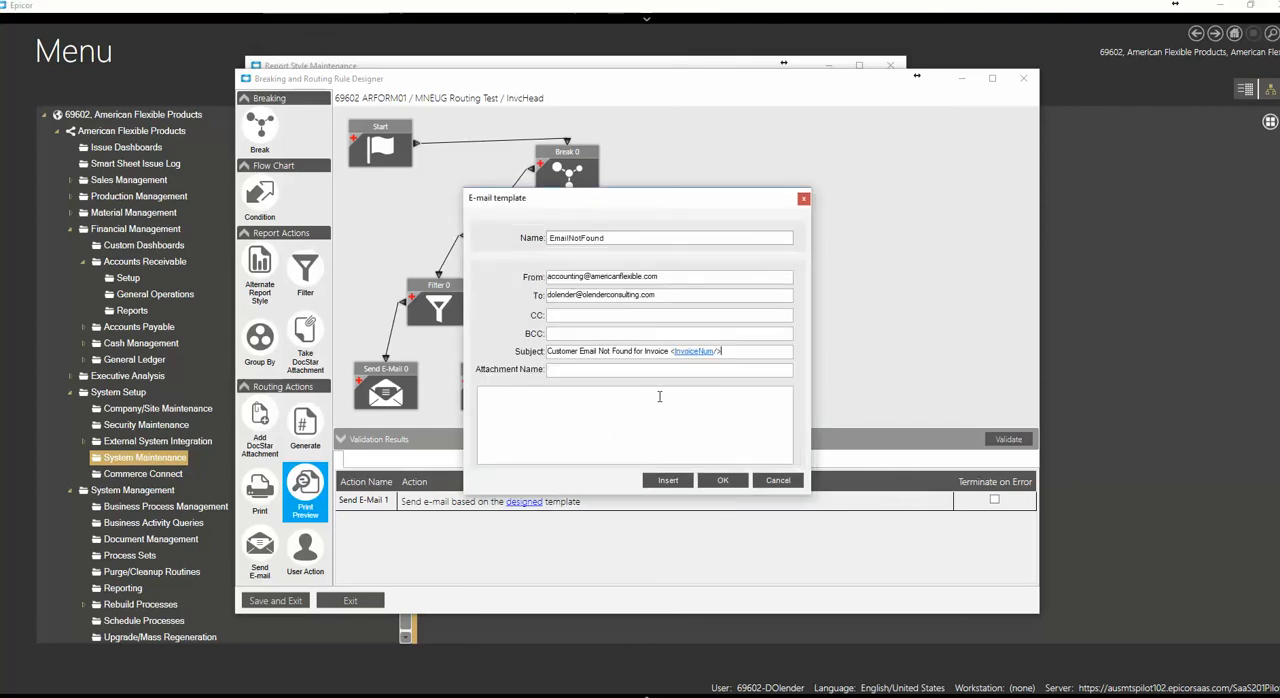
Enter "email not entered for customer" as the message body and accept the e-mail template
{"action": "left_click", "coordinate": [573, 416]}
{"action": "key", "text": "BackSpace"}
{"action": "key", "text": "BackSpace"}
{"action": "key", "text": "BackSpace"}
{"action": "key", "text": "BackSpace"}
{"action": "type", "text": "email not entered for customer"}
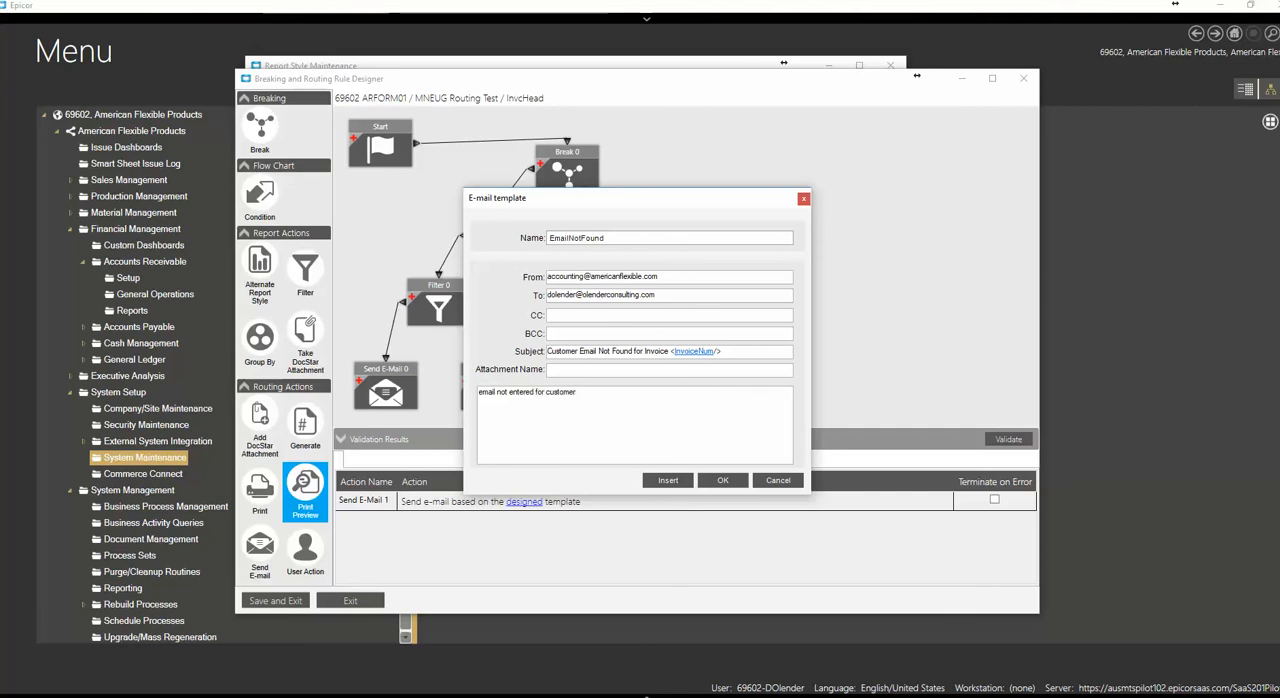
{"action": "left_click", "coordinate": [722, 480]}
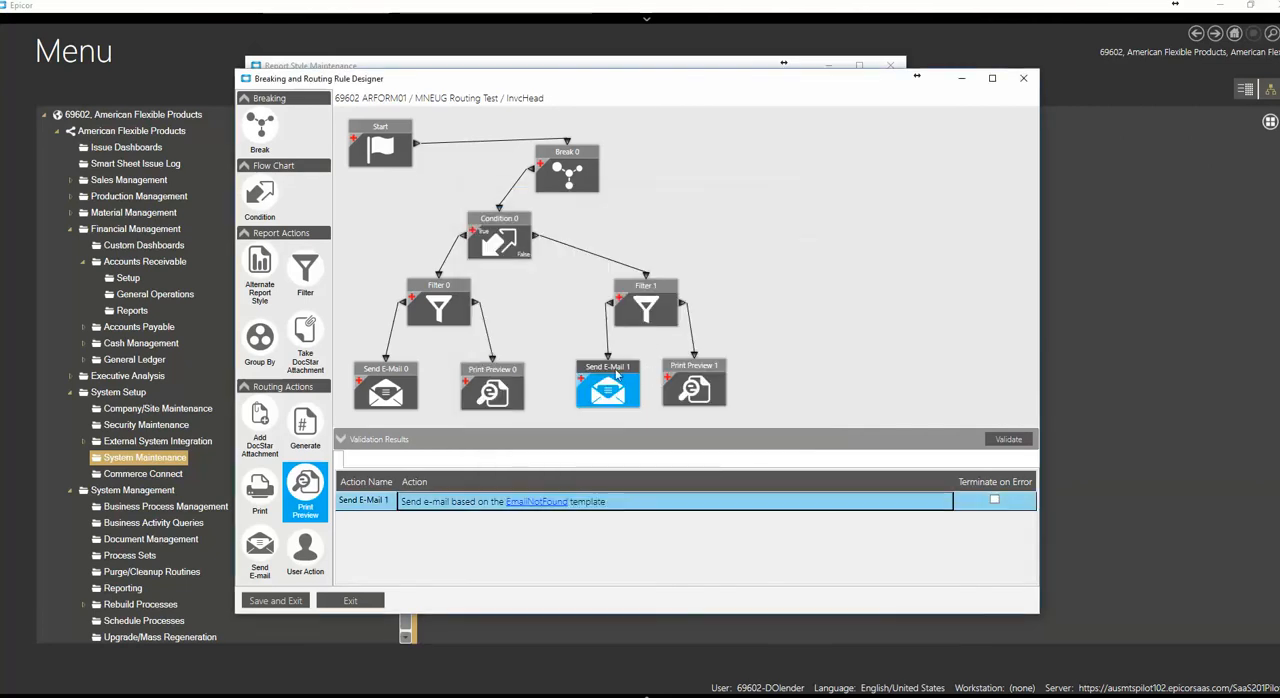
Review the settings of the second Filter and its Send E-Mail and Print Preview blocks
{"action": "left_click", "coordinate": [697, 374]}
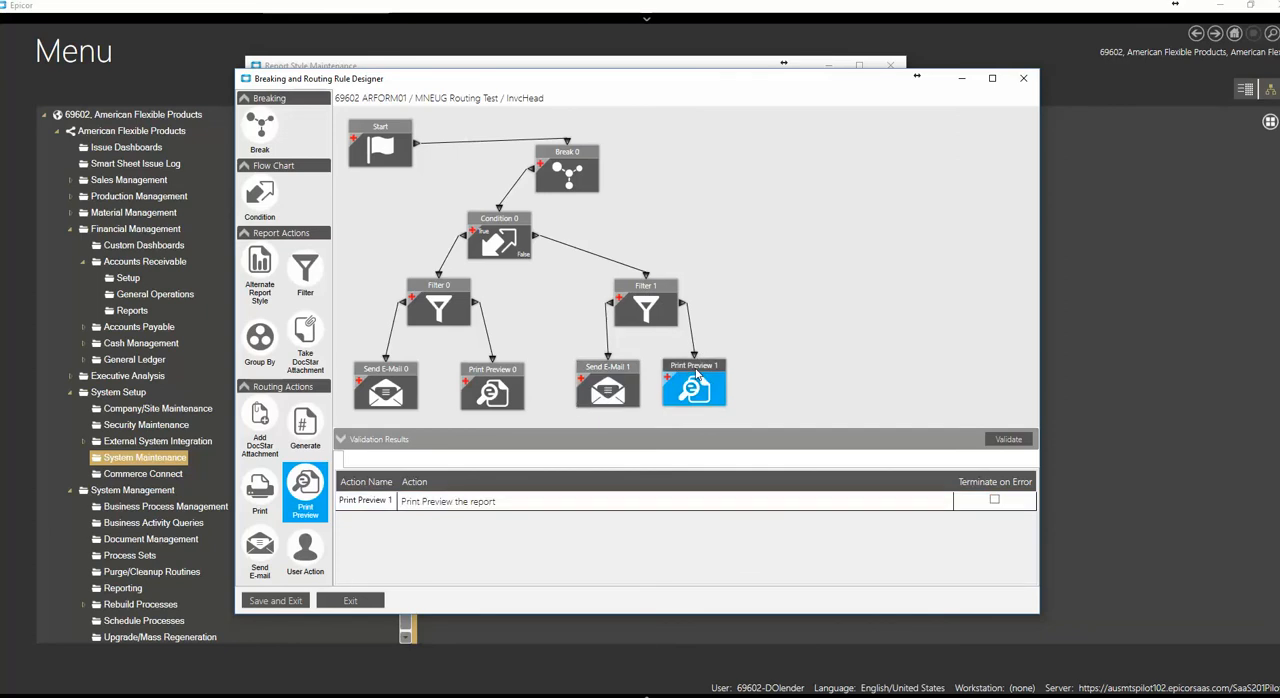
{"action": "left_click", "coordinate": [643, 292]}
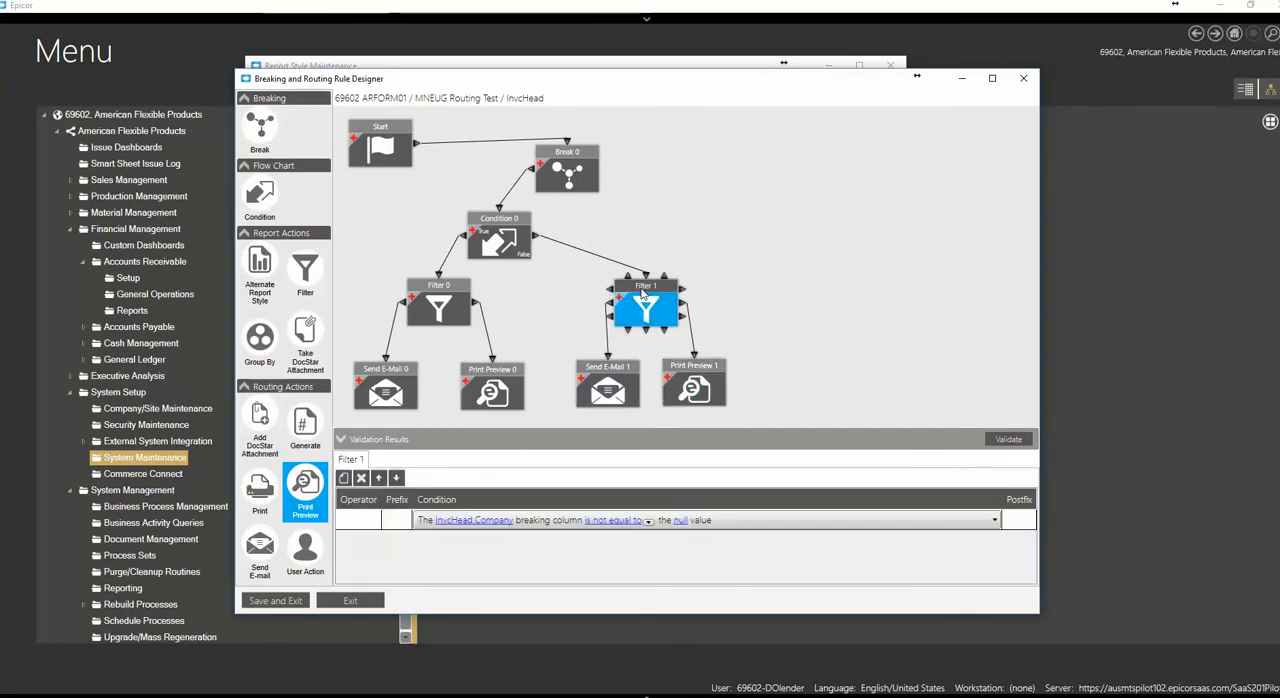
{"action": "left_click", "coordinate": [612, 375]}
{"action": "left_click", "coordinate": [704, 372]}
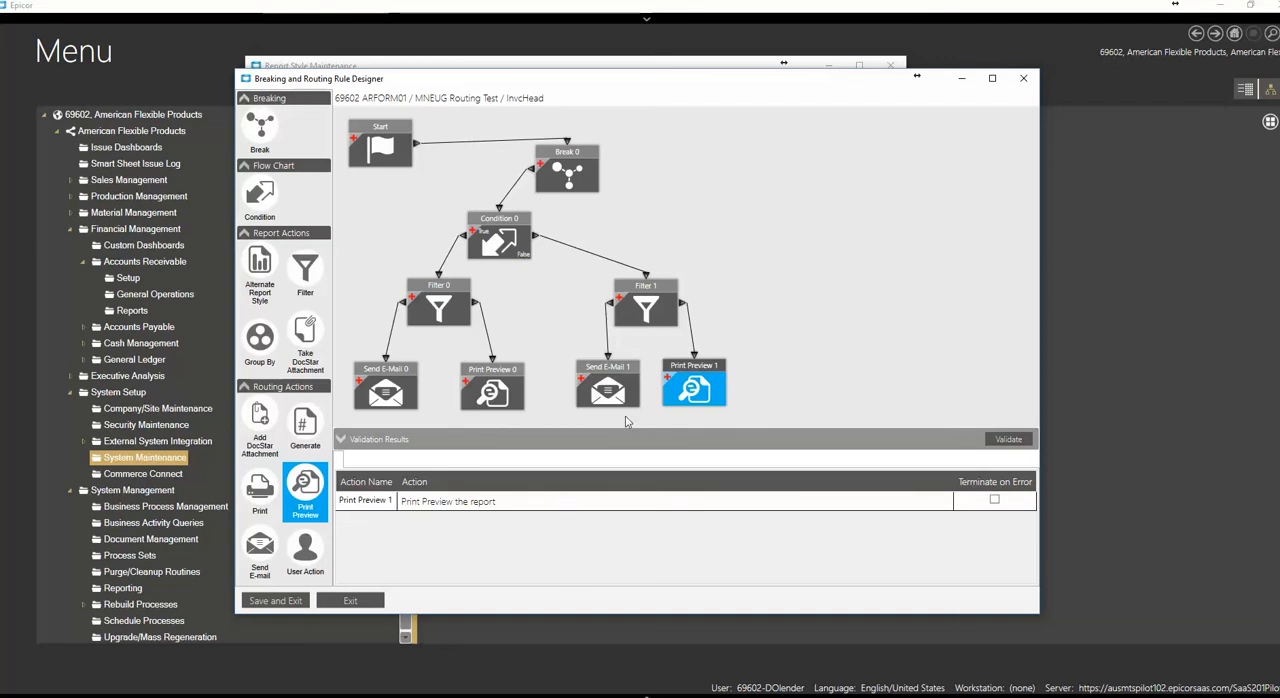
{"action": "left_click", "coordinate": [598, 371]}
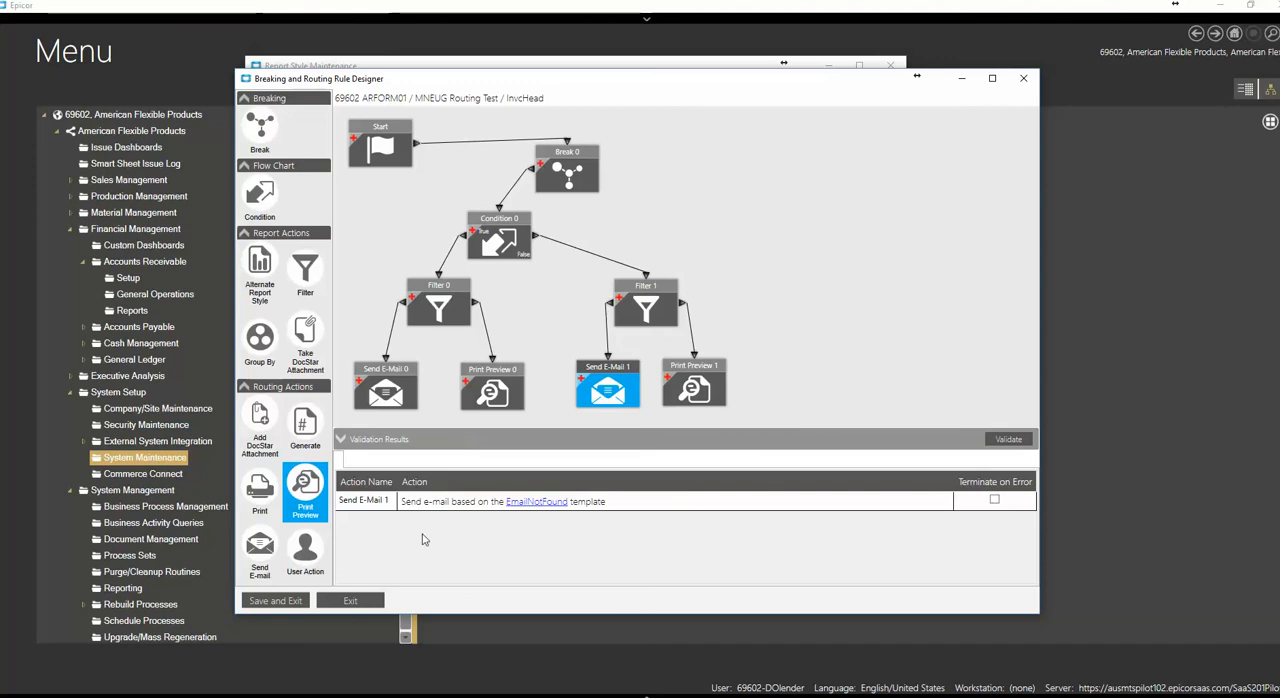
Save and close the routing rule design, enable the rule for the MNEUG Routing Test style, and save the style
{"action": "left_click", "coordinate": [276, 601]}
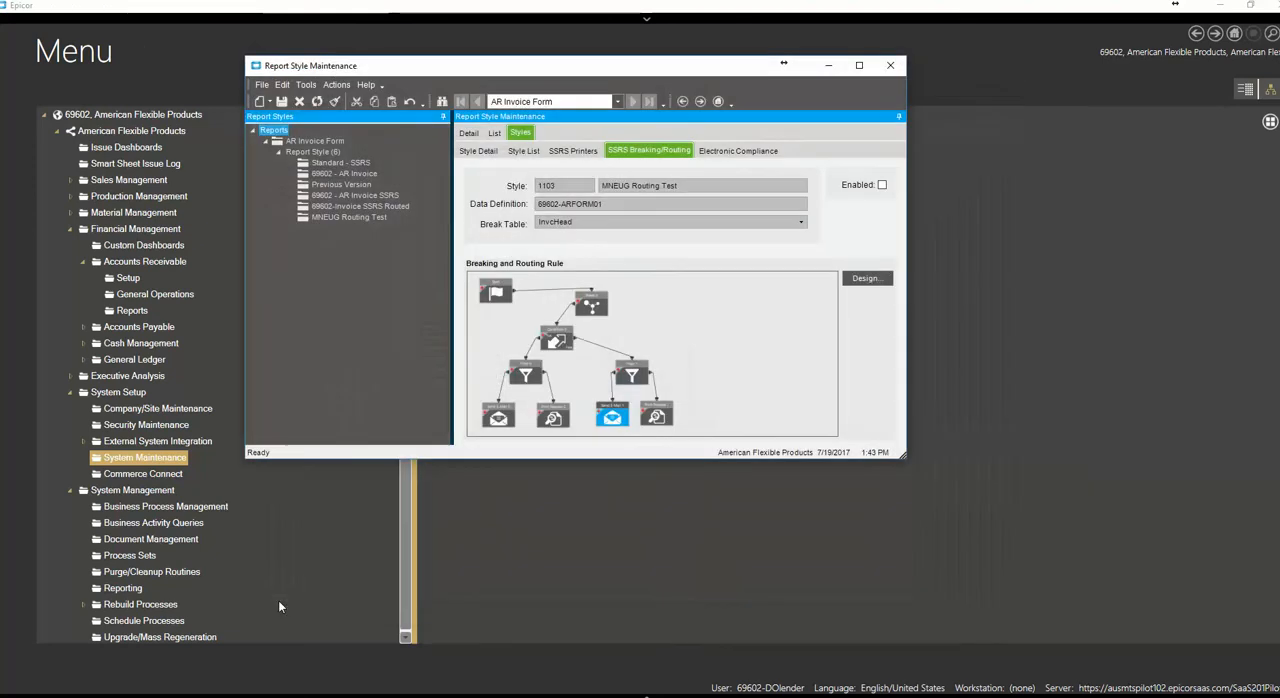
{"action": "left_click", "coordinate": [283, 101]}
{"action": "left_click", "coordinate": [882, 185]}
{"action": "left_click", "coordinate": [281, 101]}
Move the Report Style Maintenance window aside and place the AR Invoice Entry window beside it
{"action": "left_click_drag", "start_coordinate": [643, 73], "coordinate": [955, 150]}
{"action": "left_click_drag", "start_coordinate": [976, 131], "coordinate": [982, 120]}
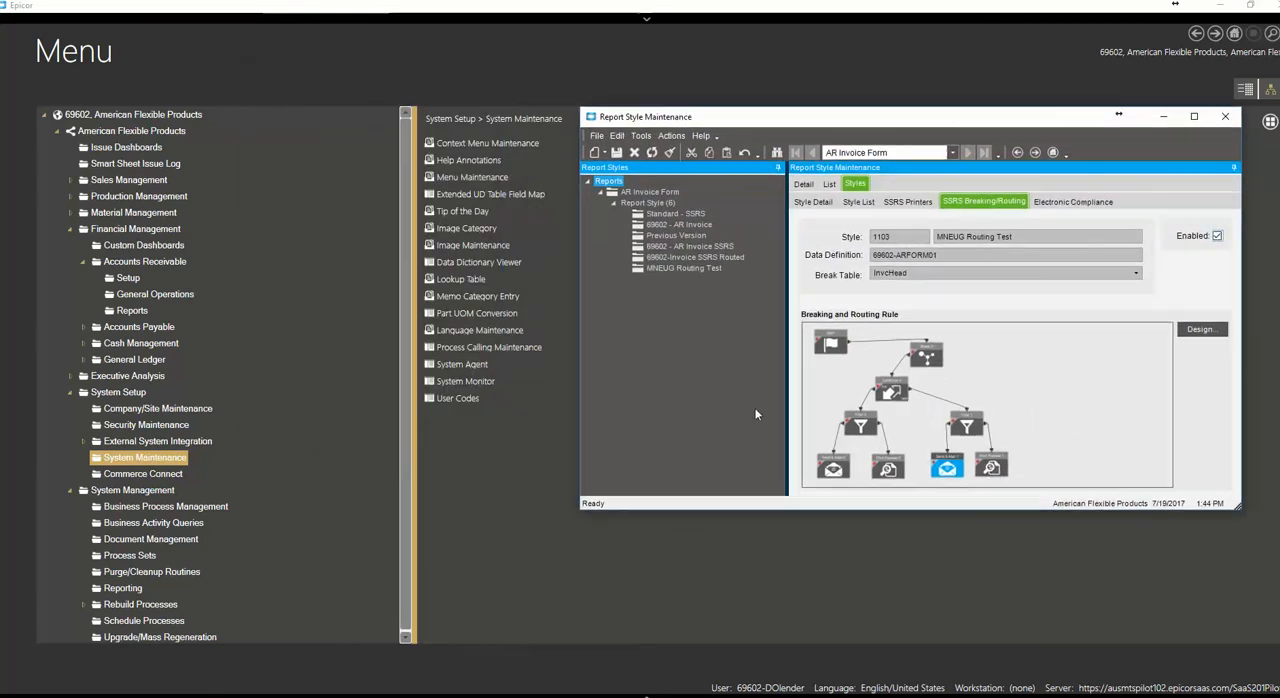
{"action": "left_click", "coordinate": [713, 697]}
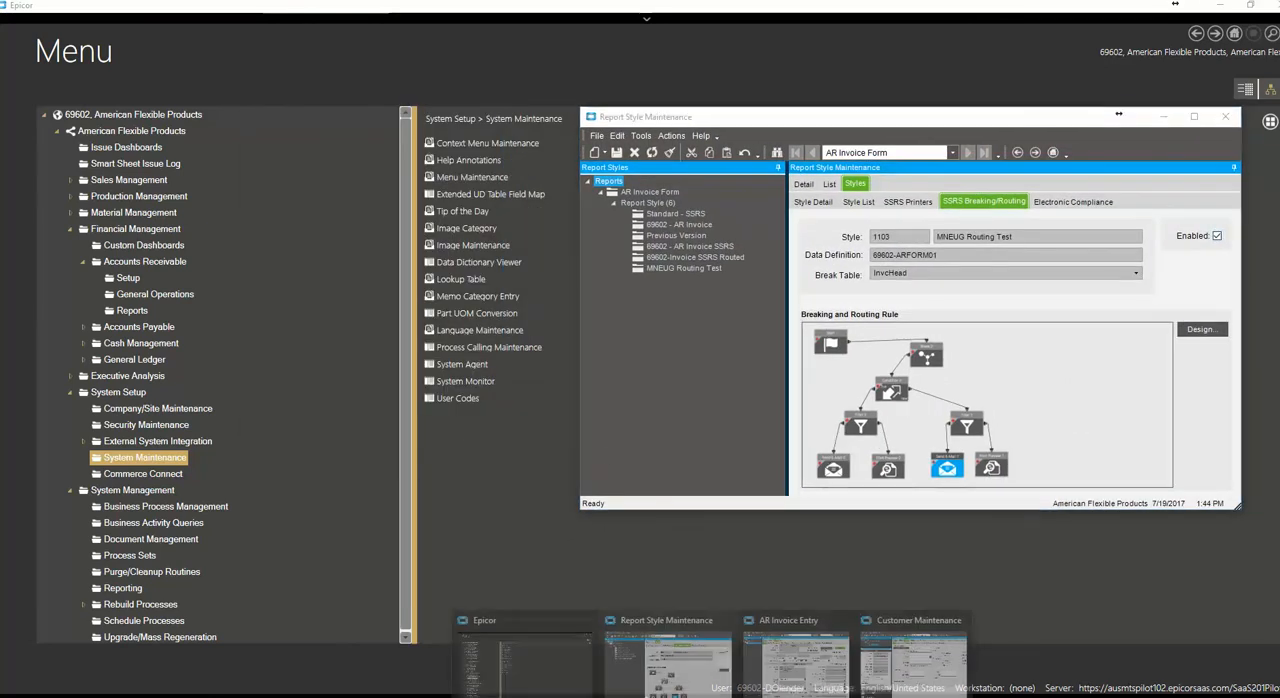
{"action": "left_click", "coordinate": [795, 650]}
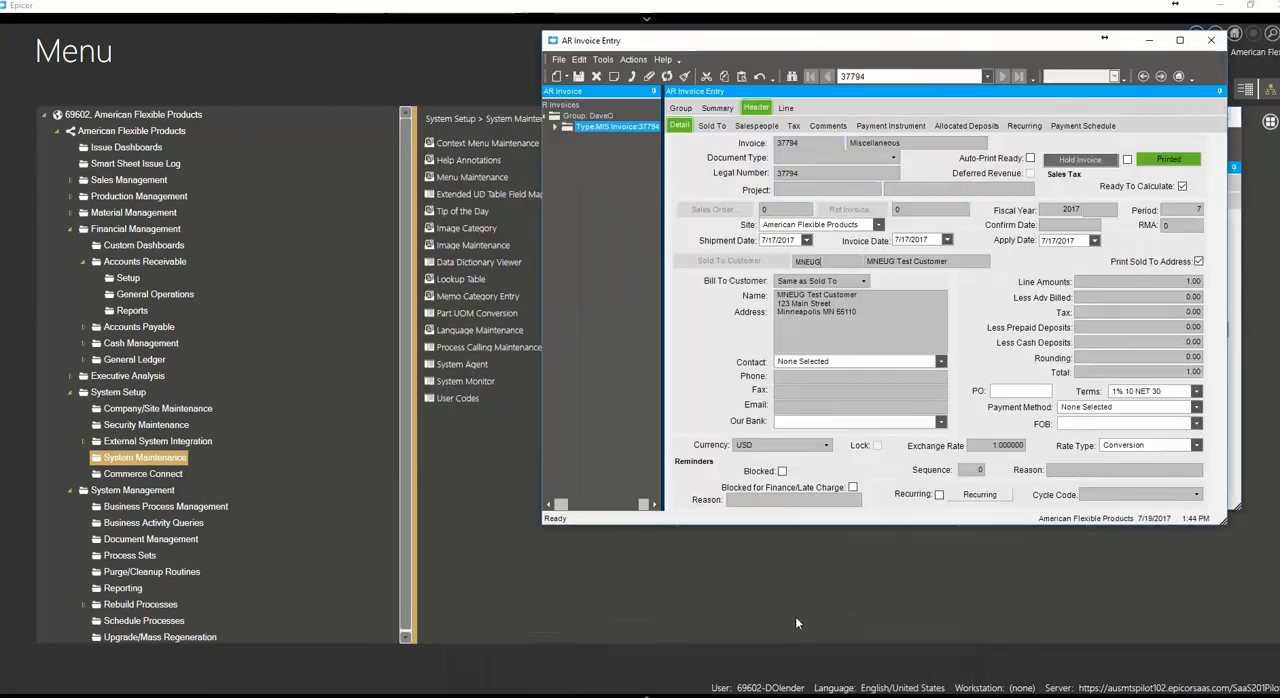
{"action": "left_click_drag", "start_coordinate": [655, 47], "coordinate": [251, 54]}
Open Print Invoice for the miscellaneous test invoice and choose the MNEUG Routing Test report style
{"action": "left_click", "coordinate": [229, 67]}
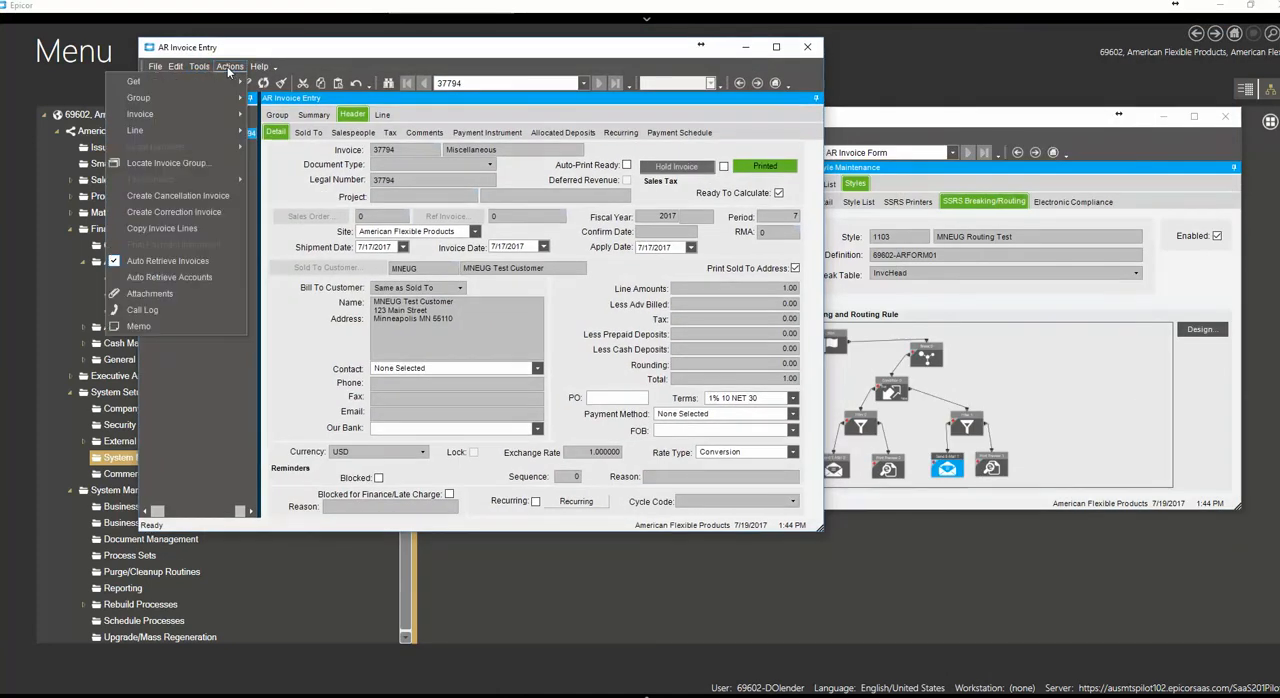
{"action": "mouse_move", "coordinate": [199, 115]}
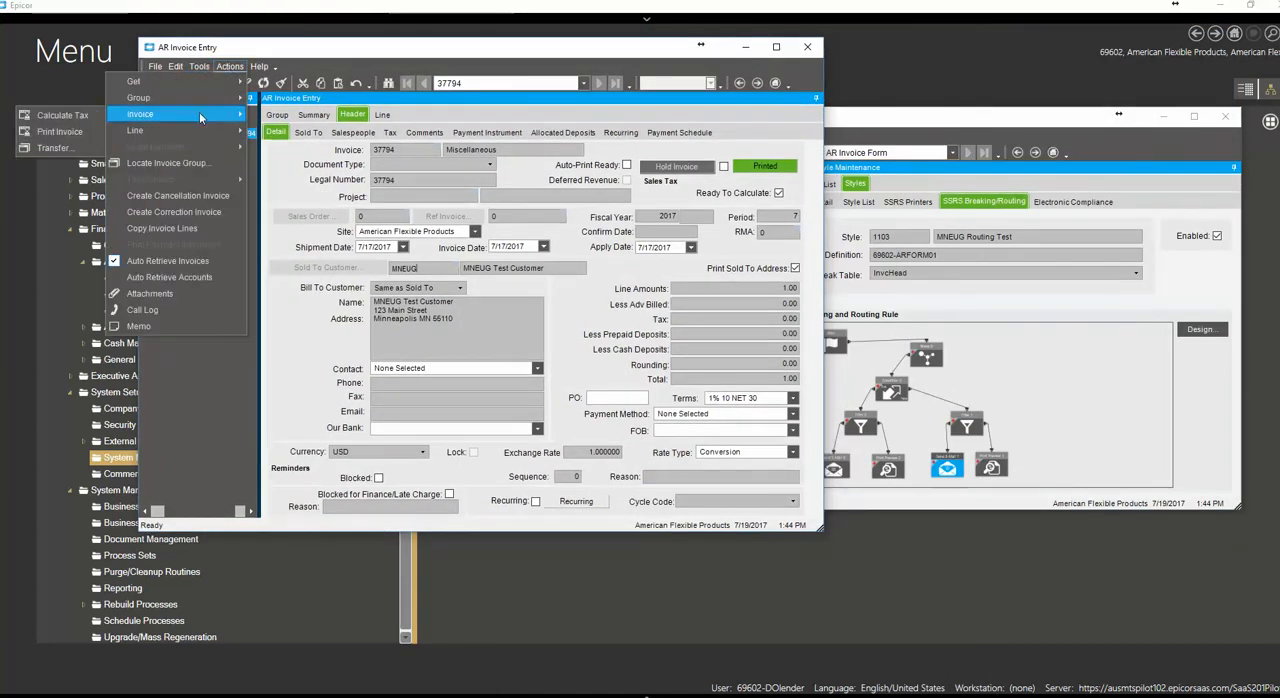
{"action": "left_click", "coordinate": [86, 133]}
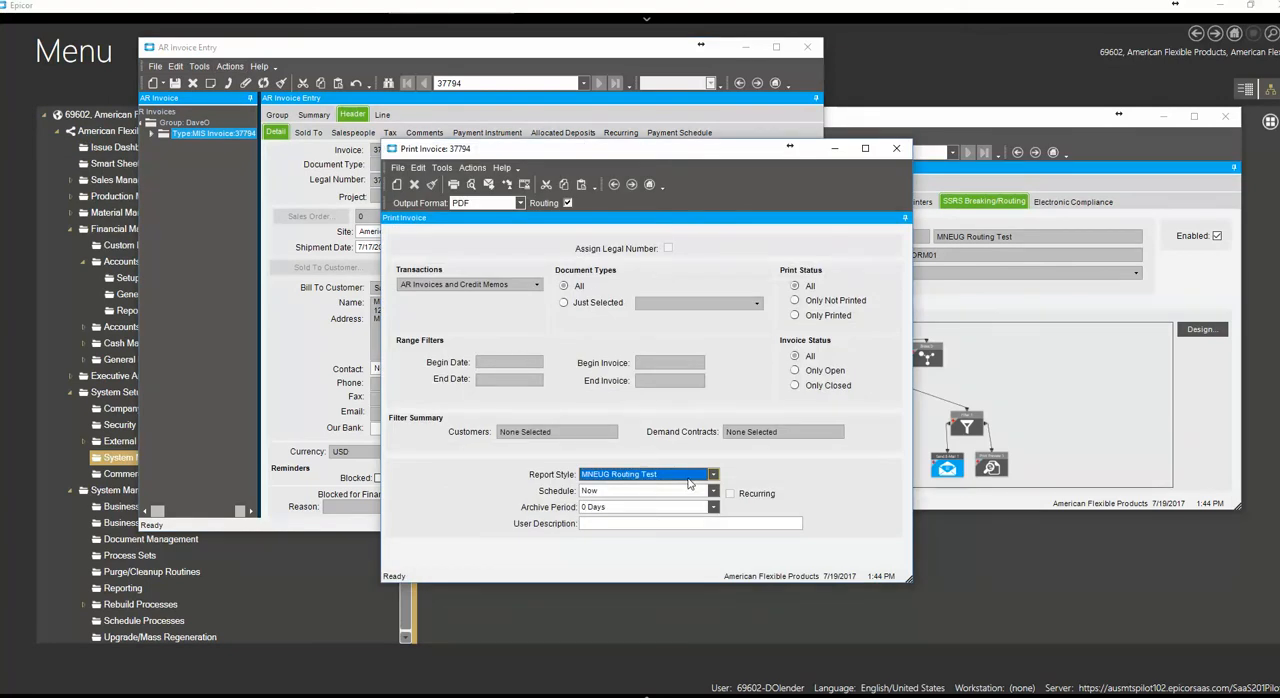
{"action": "left_click", "coordinate": [713, 474]}
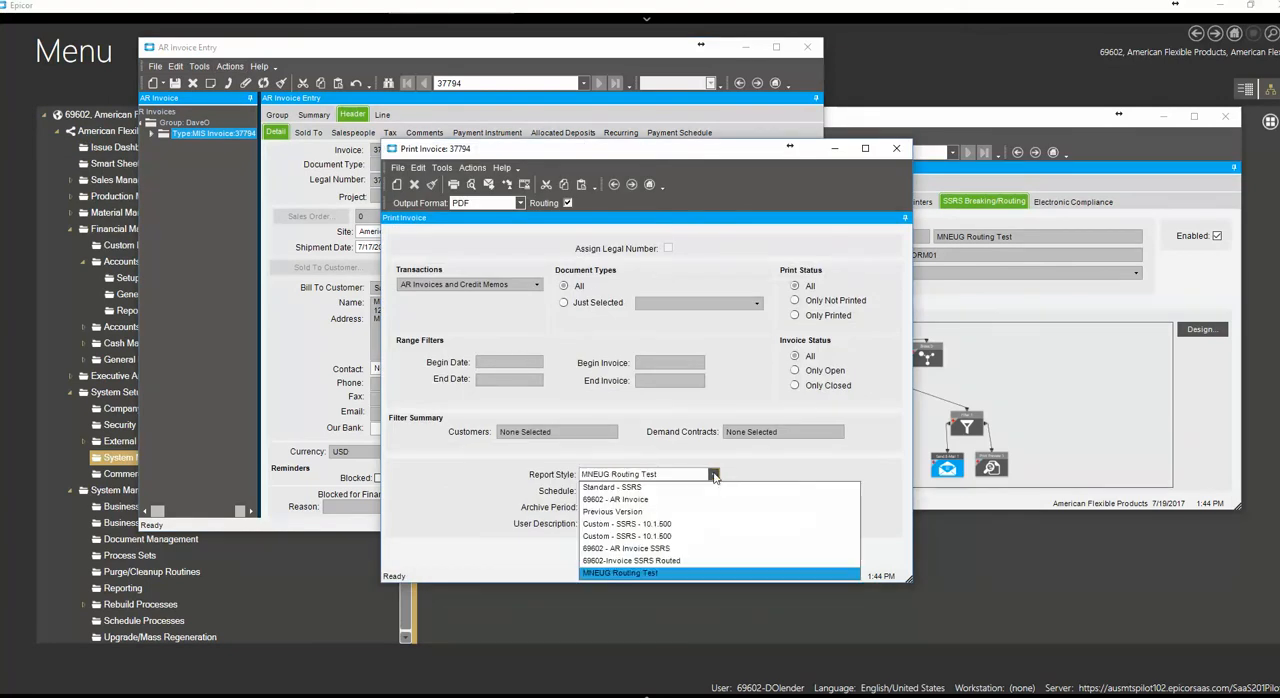
{"action": "left_click", "coordinate": [627, 573]}
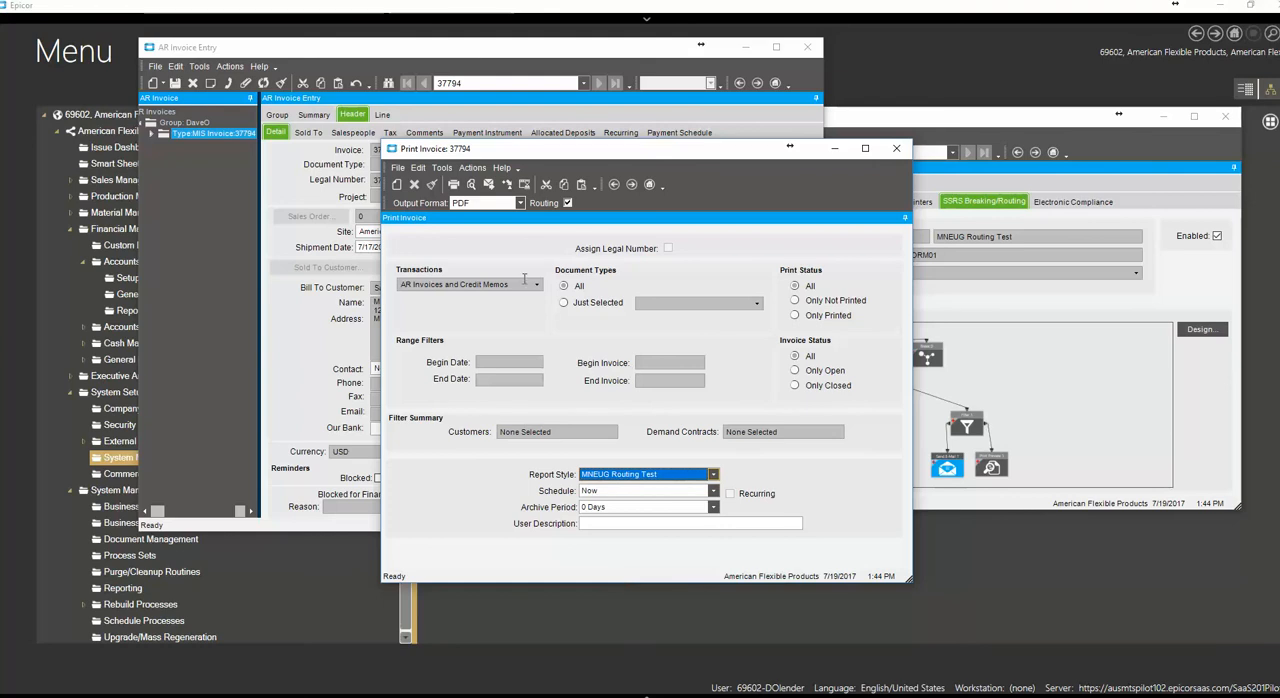
Generate a print preview of the invoice with Routing enabled and close the resulting PDF
{"action": "left_click_drag", "start_coordinate": [541, 153], "coordinate": [510, 133]}
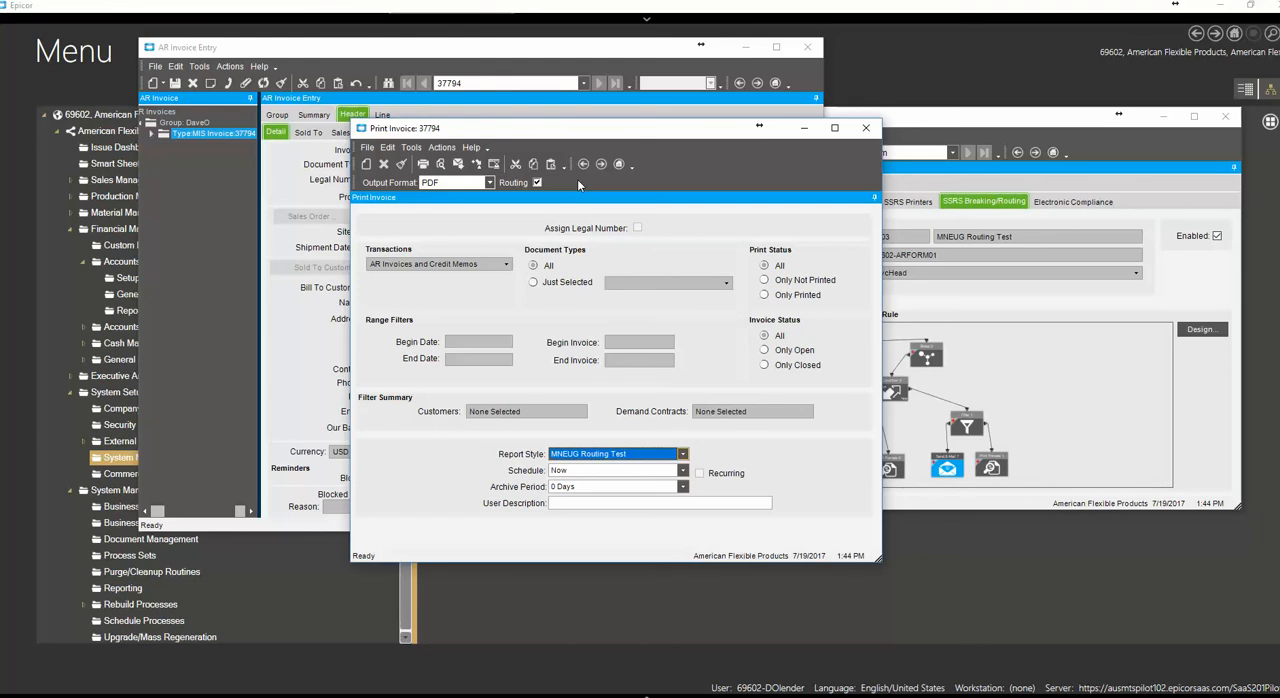
{"action": "left_click", "coordinate": [537, 183]}
{"action": "left_click_drag", "start_coordinate": [745, 128], "coordinate": [682, 157]}
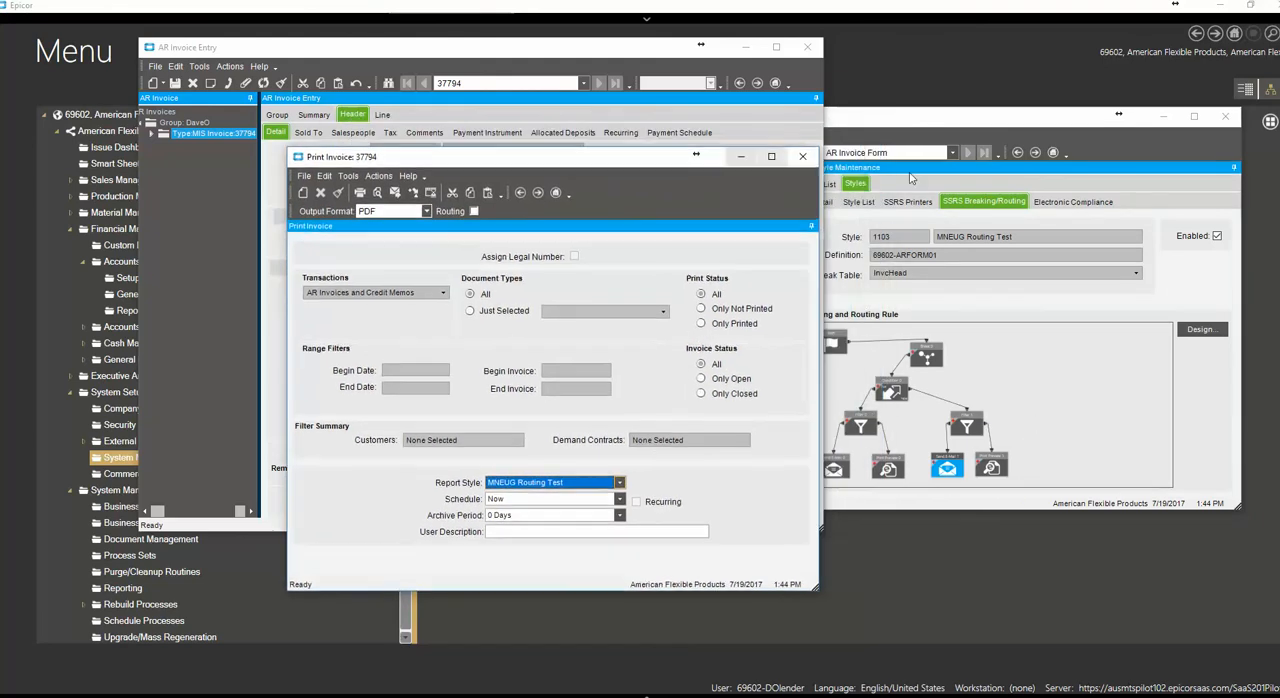
{"action": "left_click", "coordinate": [474, 211]}
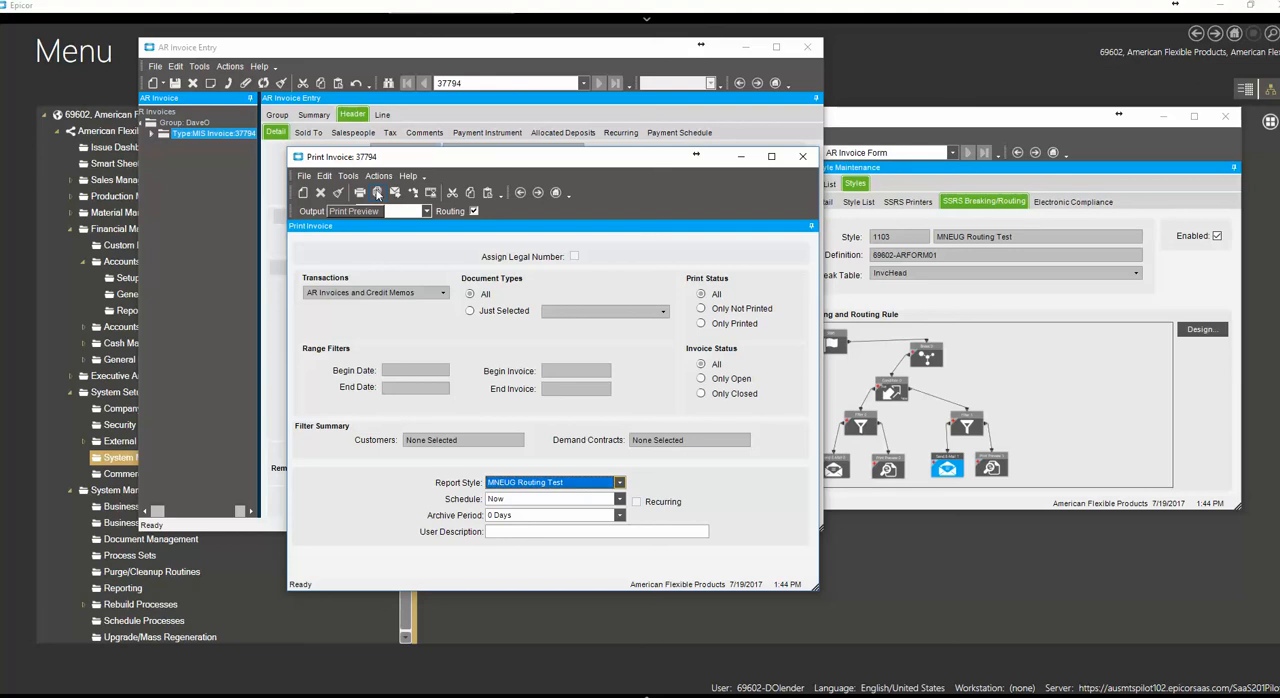
{"action": "left_click", "coordinate": [377, 194]}
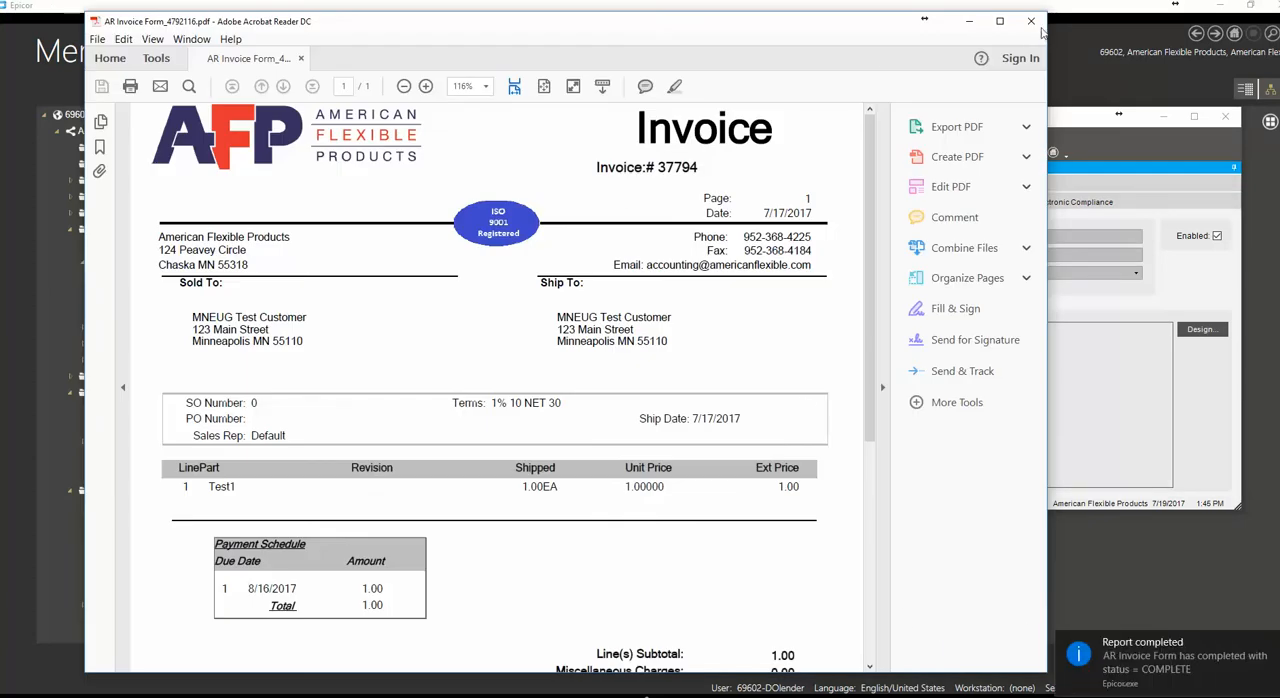
{"action": "left_click", "coordinate": [1031, 21]}
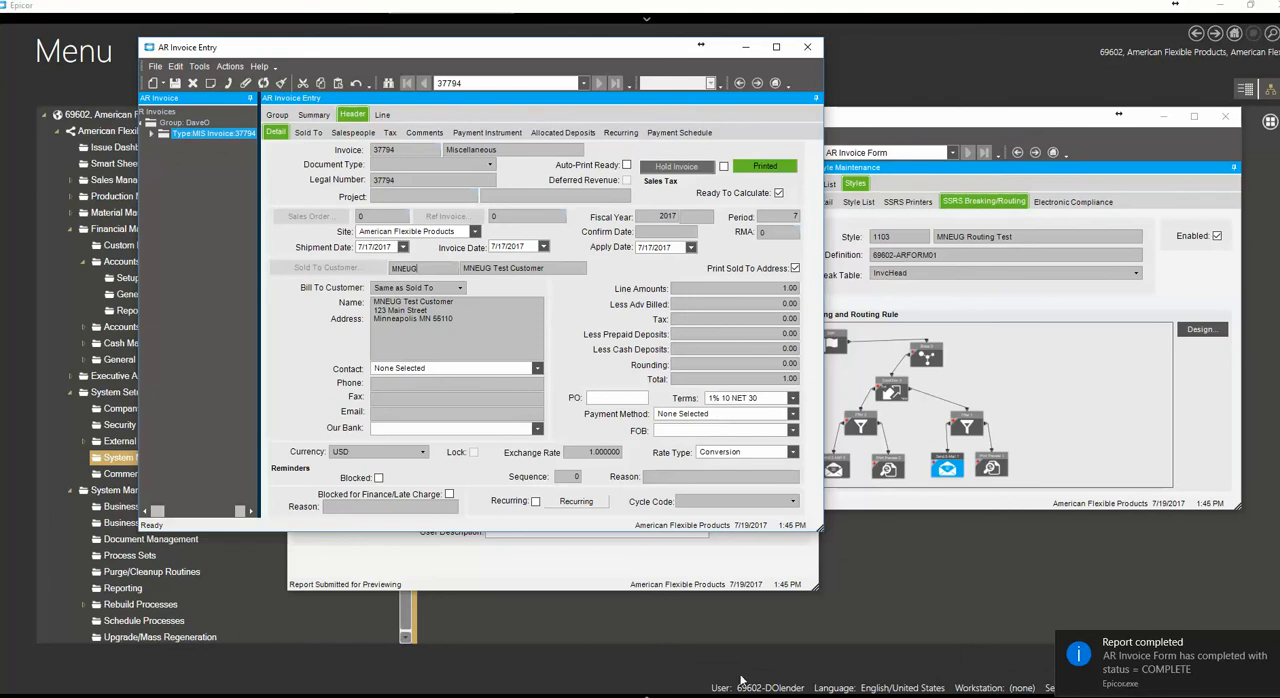
Switch to Outlook, mark all Inbox messages as read, and send/receive all folders to fetch the routed e-mail
{"action": "left_click", "coordinate": [580, 694]}
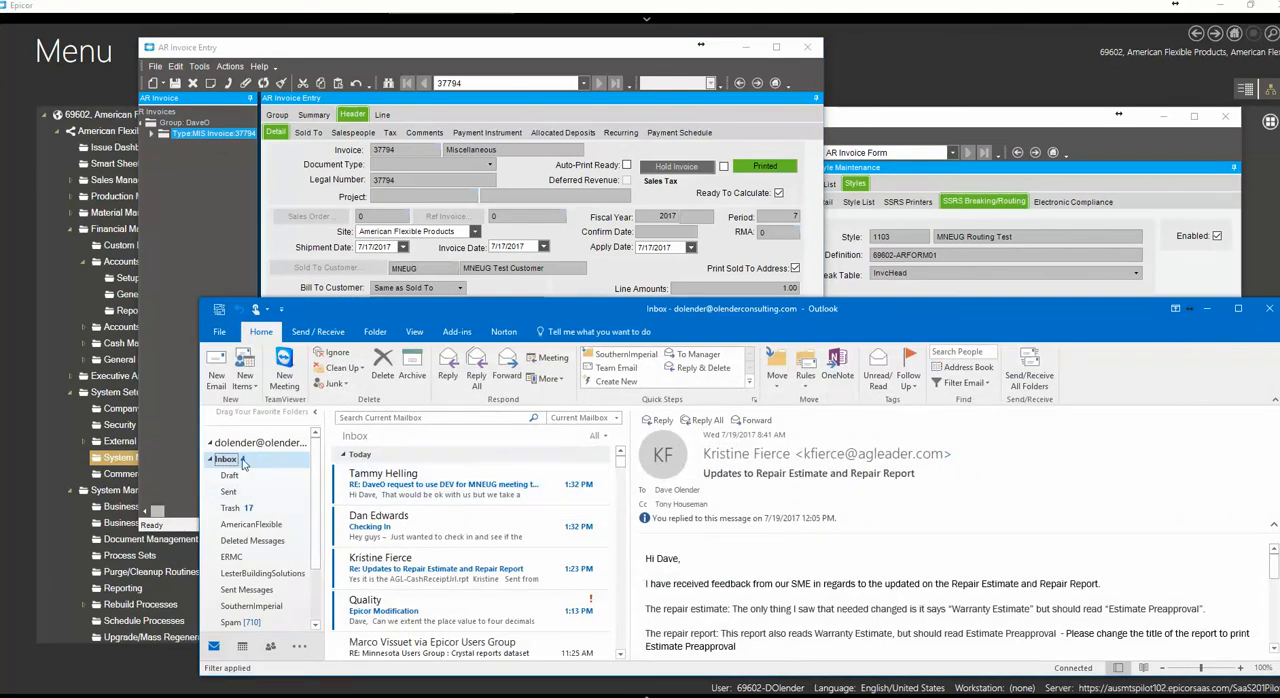
{"action": "right_click", "coordinate": [240, 460]}
{"action": "left_click", "coordinate": [307, 299]}
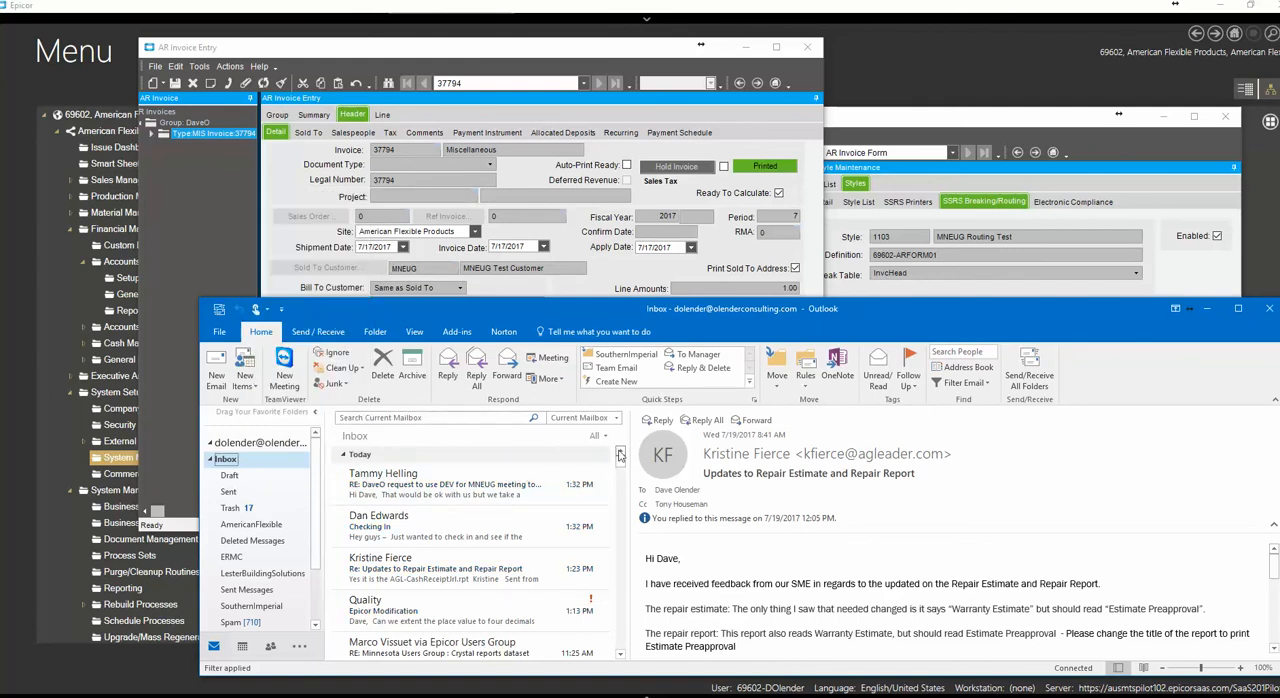
{"action": "left_click", "coordinate": [1032, 374]}
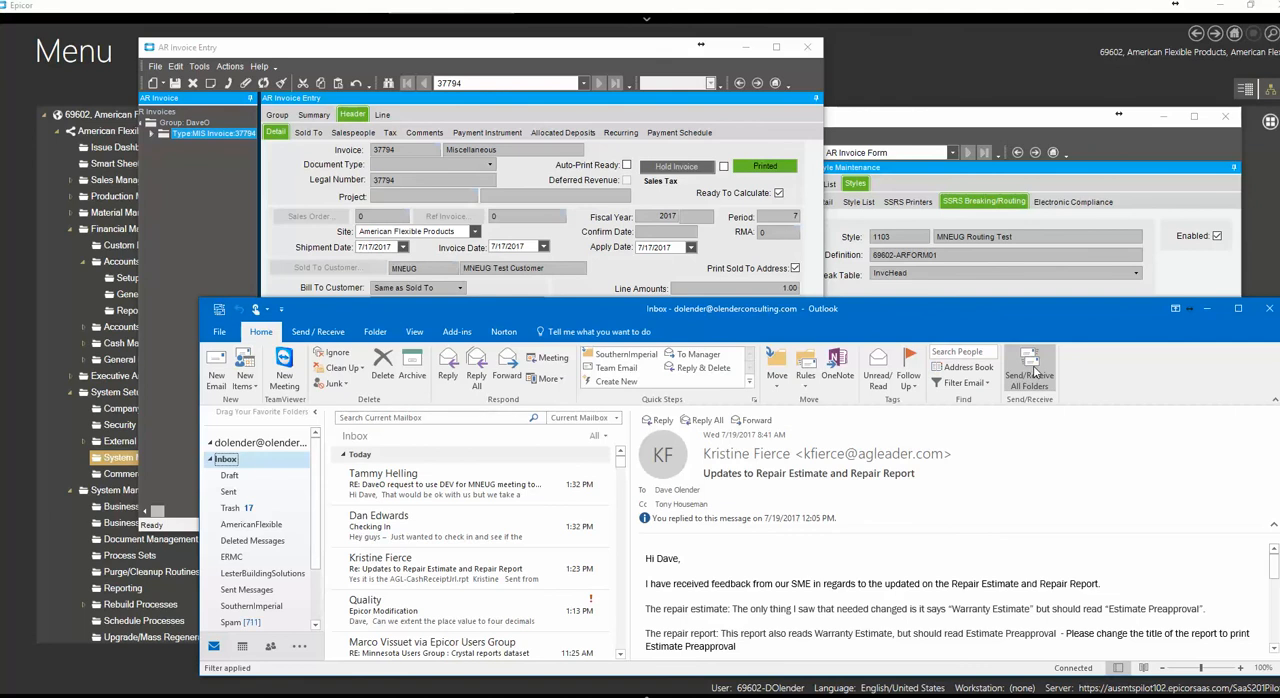
Send/receive all folders, open the accounting e-mail for the test invoice, and view and close its ARForm.pdf attachment
{"action": "left_click", "coordinate": [1031, 372]}
{"action": "left_click", "coordinate": [1030, 370]}
{"action": "left_click", "coordinate": [1031, 372]}
{"action": "left_click", "coordinate": [1031, 368]}
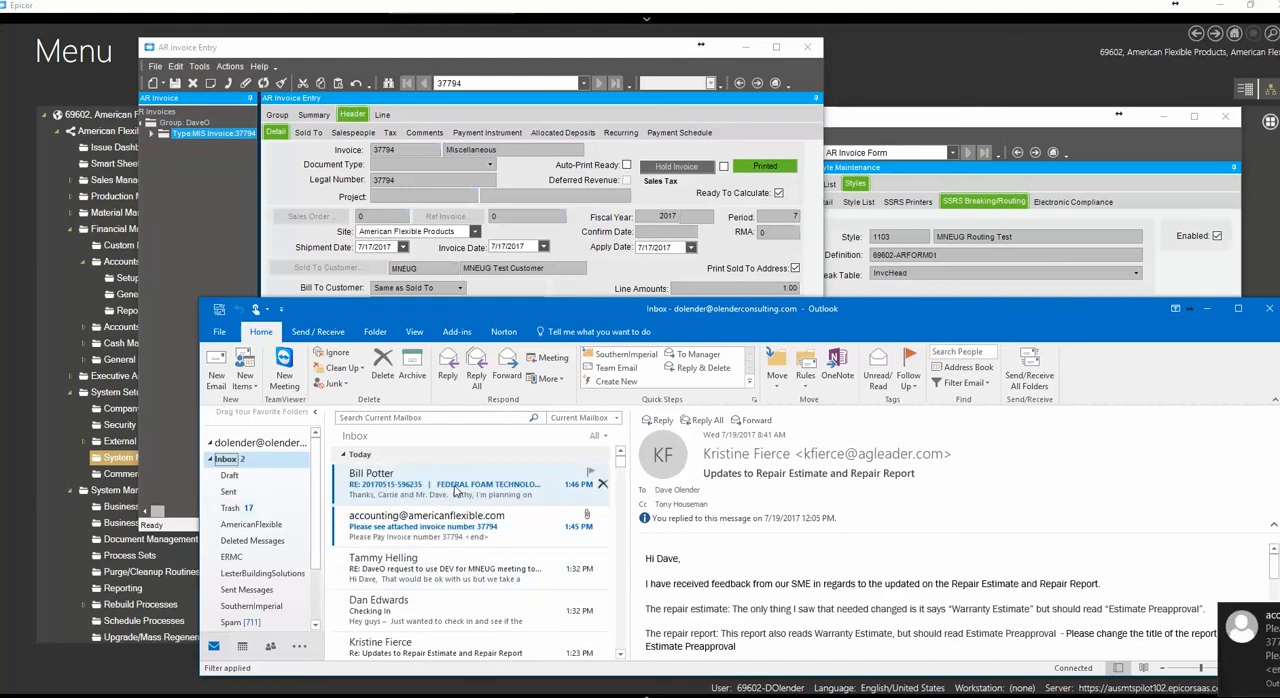
{"action": "left_click", "coordinate": [443, 534]}
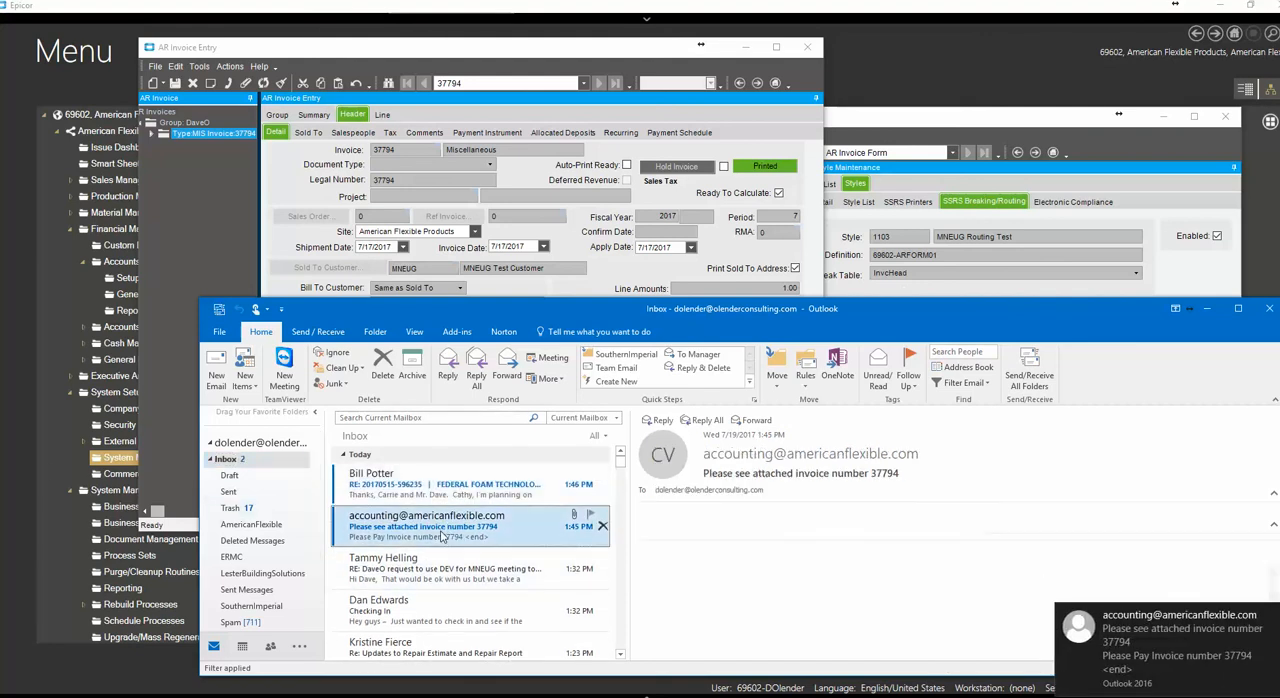
{"action": "double_click", "coordinate": [729, 507]}
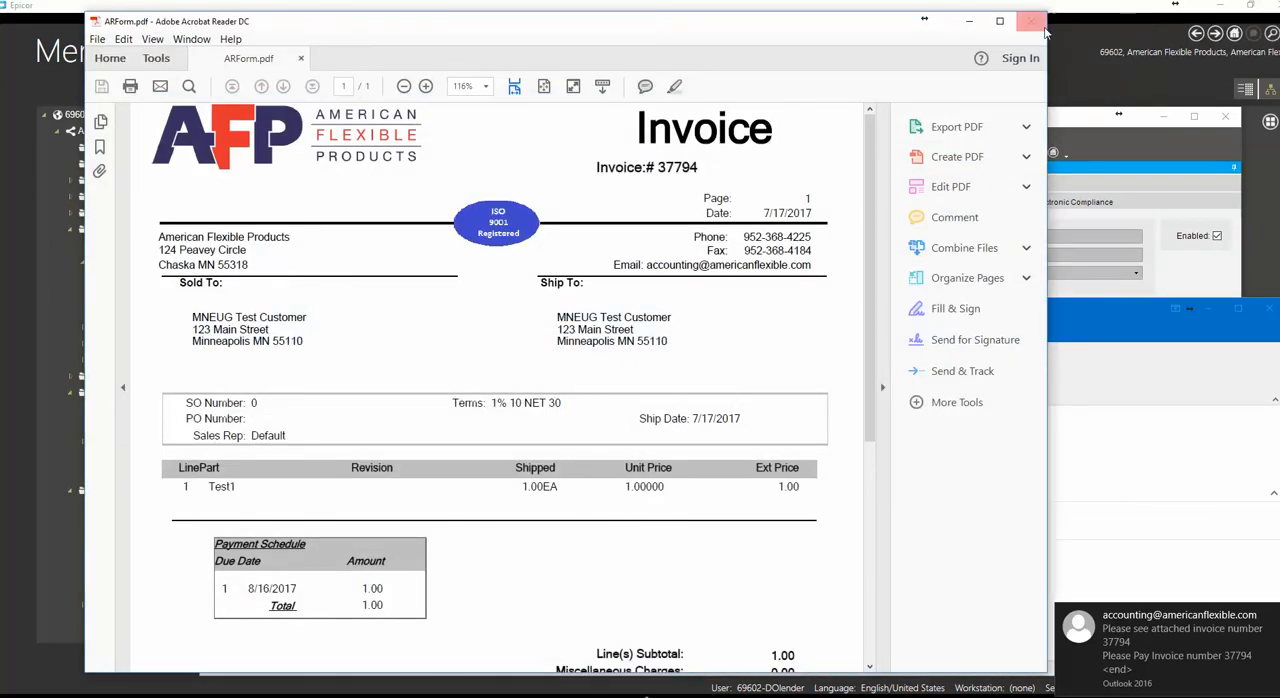
{"action": "left_click", "coordinate": [1040, 24]}
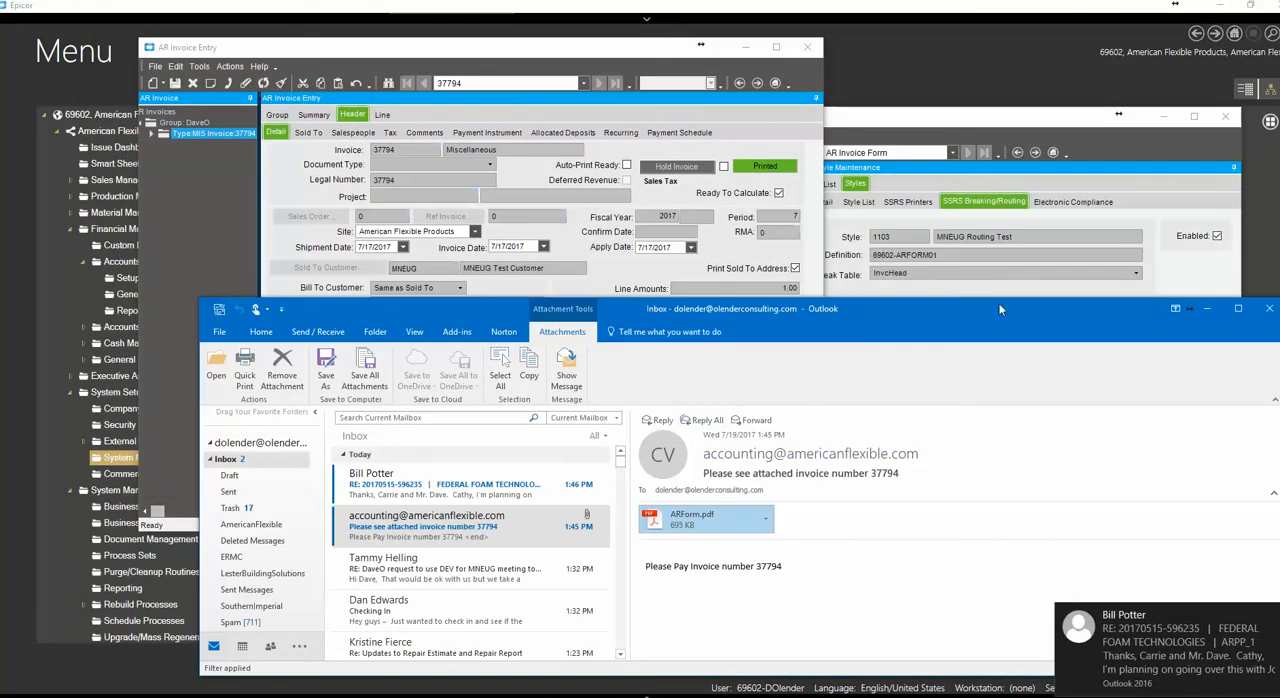
Minimize Outlook and bring the Report Style Maintenance and AR Invoice Entry windows forward side by side
{"action": "left_click", "coordinate": [1190, 309]}
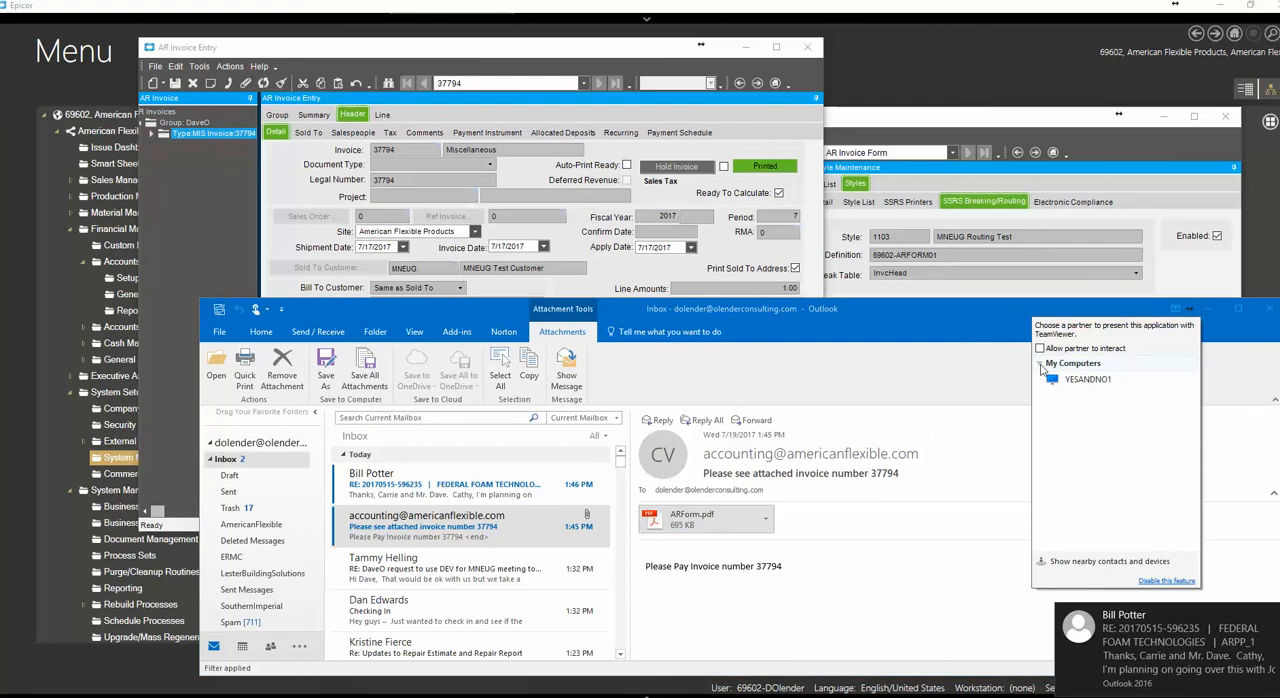
{"action": "left_click", "coordinate": [1209, 307]}
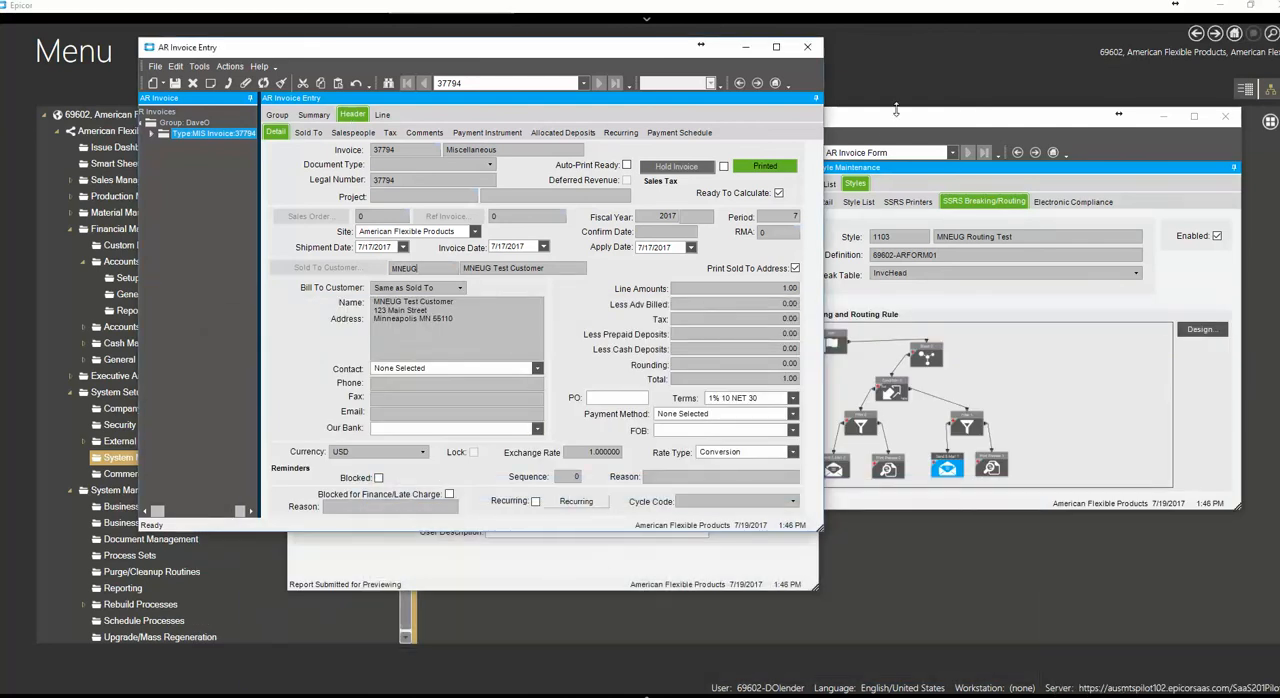
{"action": "left_click", "coordinate": [866, 124]}
{"action": "left_click_drag", "start_coordinate": [866, 124], "coordinate": [847, 123]}
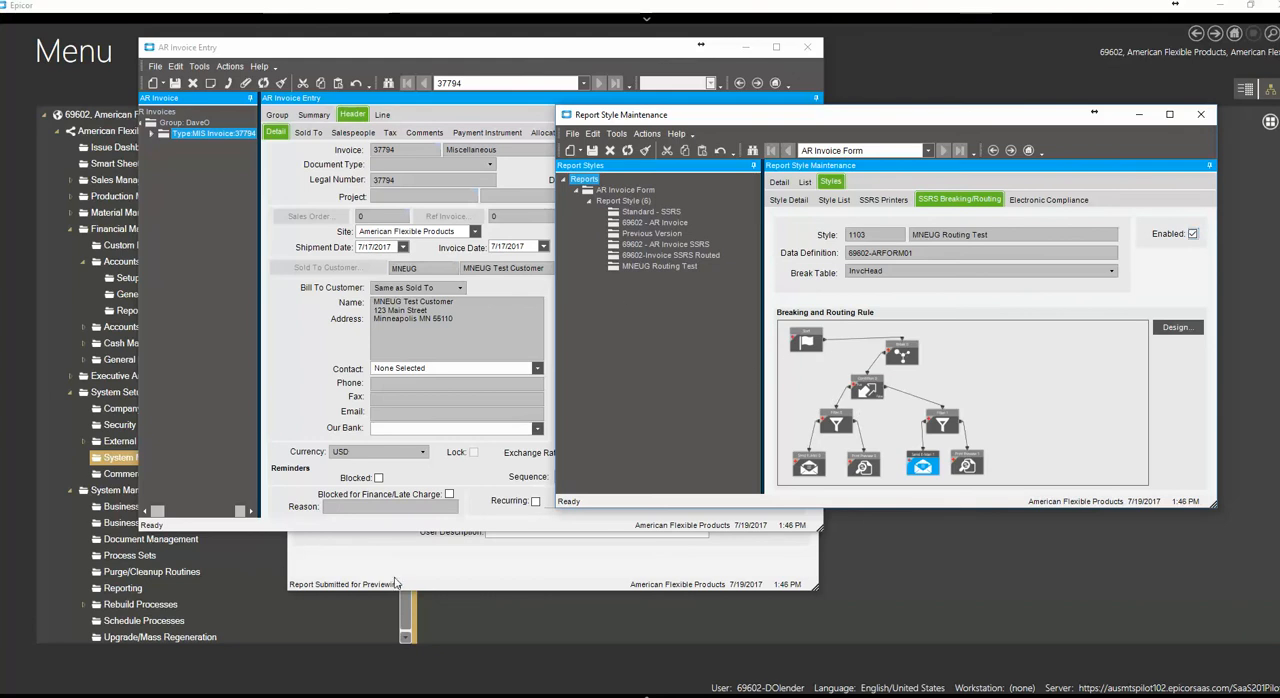
{"action": "left_click_drag", "start_coordinate": [418, 48], "coordinate": [412, 48]}
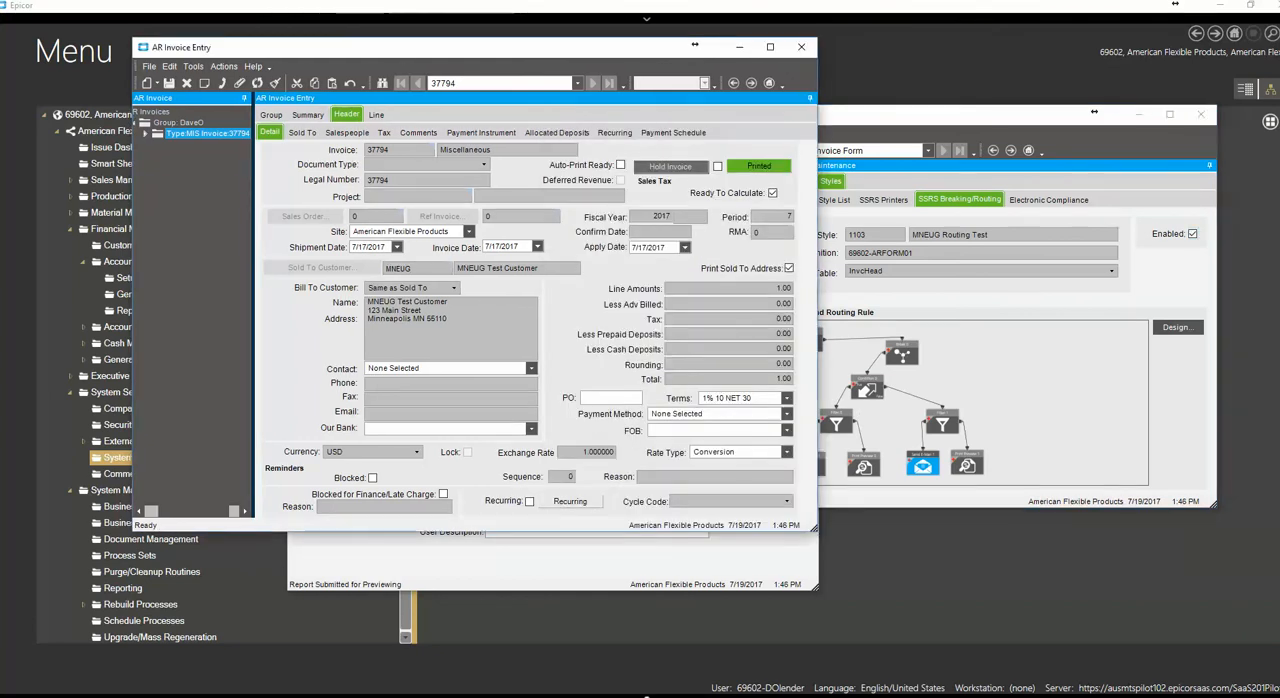
Return to Outlook and check the invoice number in the routed e-mail's subject, body and PDF attachment
{"action": "key", "text": "alt+Tab"}
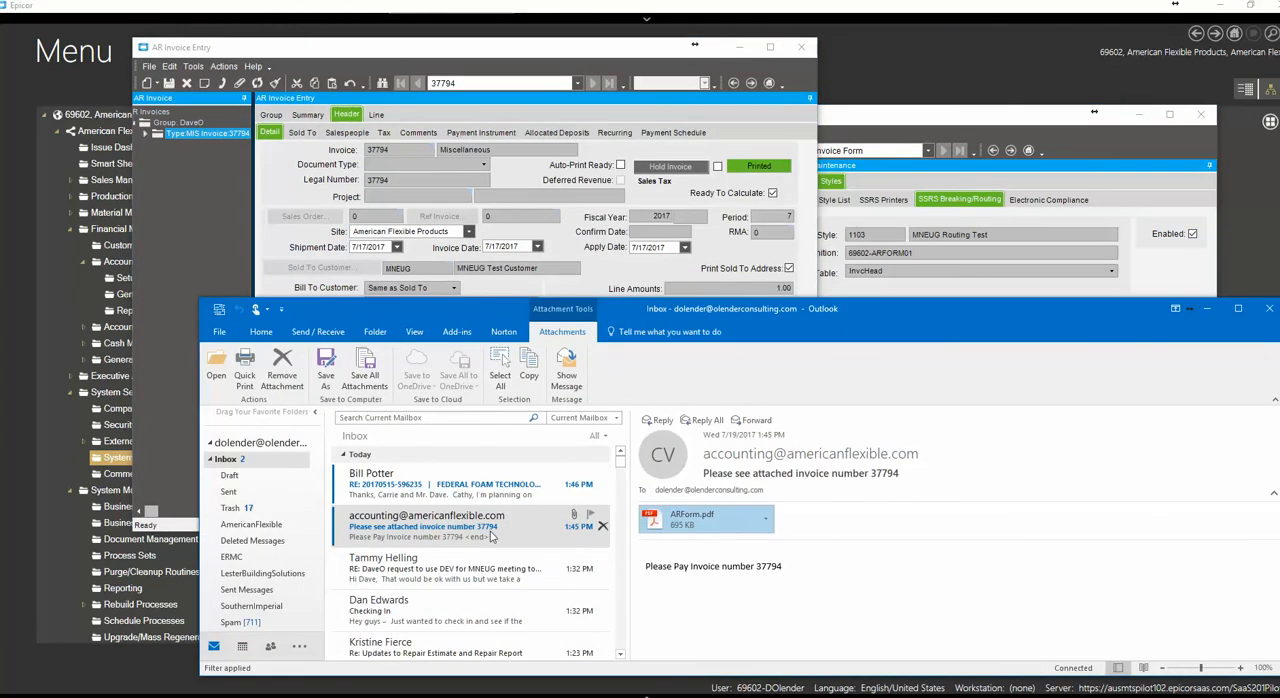
{"action": "left_click", "coordinate": [478, 528]}
{"action": "left_click", "coordinate": [457, 497]}
{"action": "left_click", "coordinate": [470, 525]}
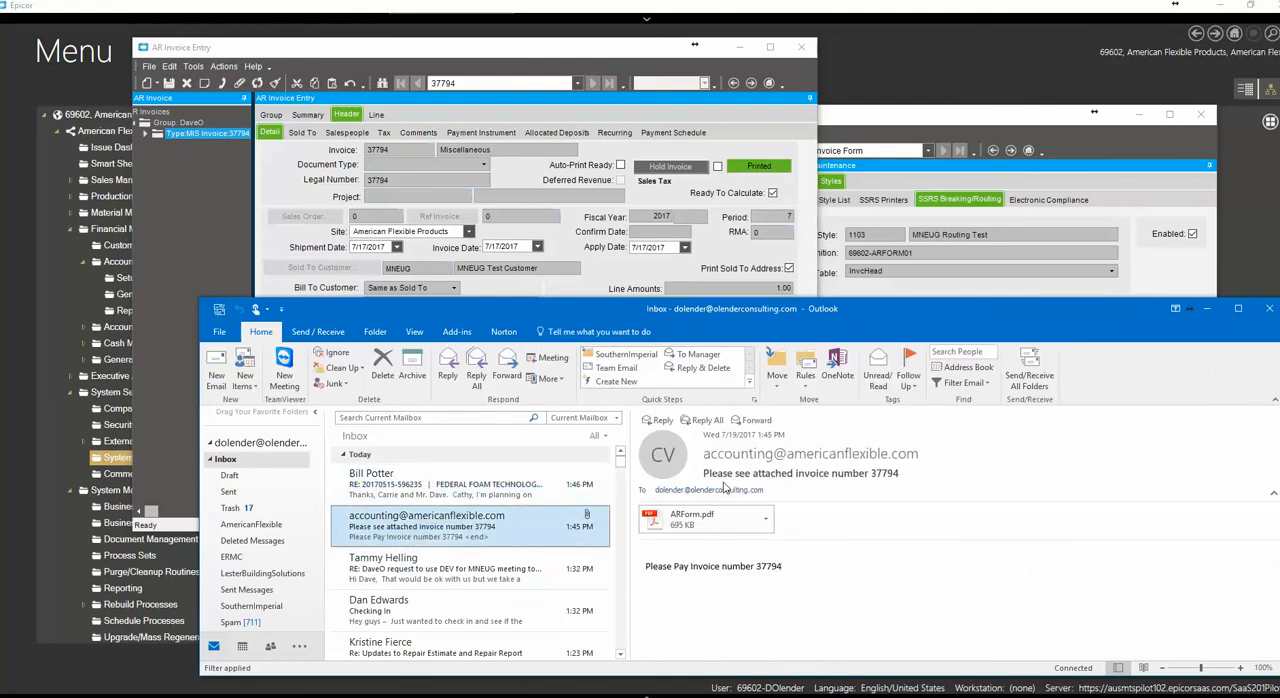
{"action": "left_click_drag", "start_coordinate": [871, 472], "coordinate": [904, 474]}
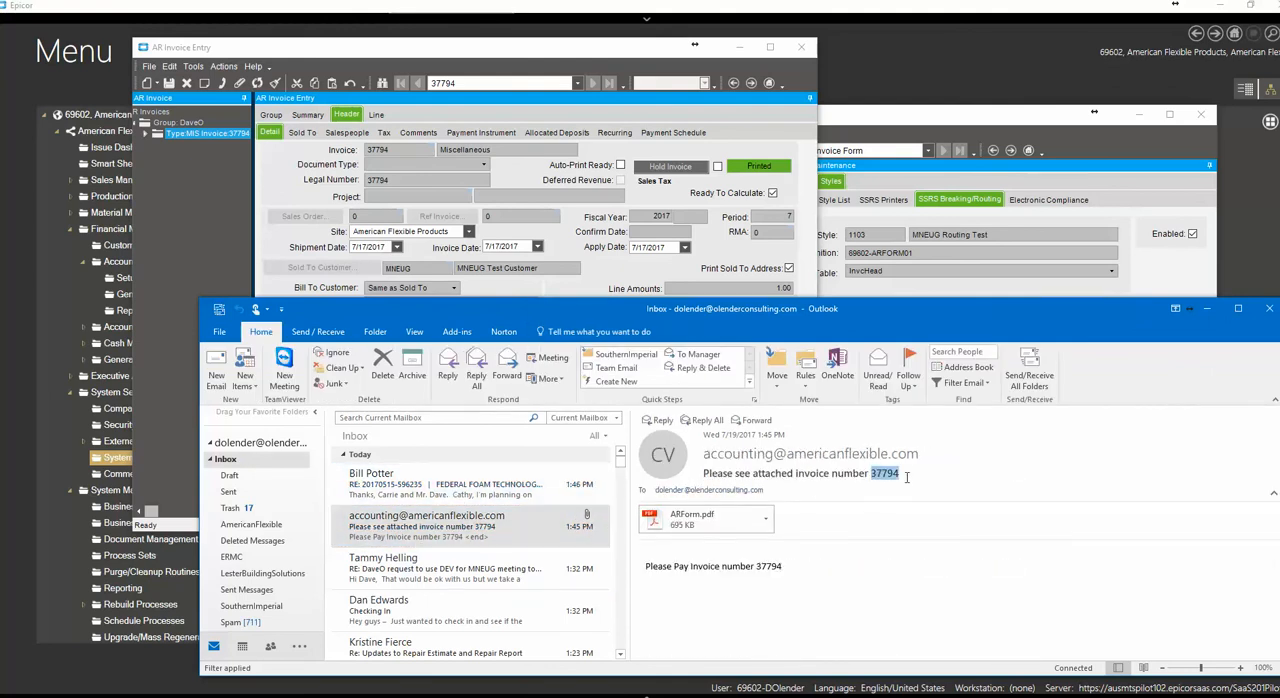
{"action": "left_click", "coordinate": [757, 568]}
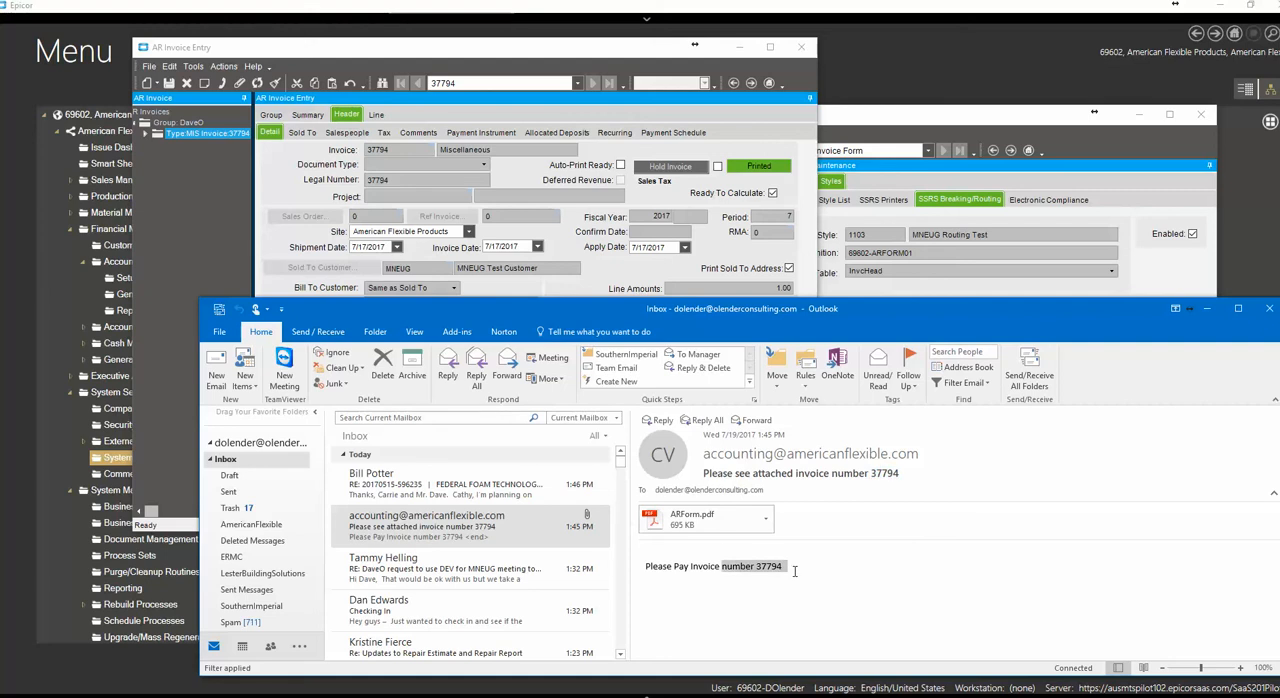
{"action": "left_click", "coordinate": [695, 520]}
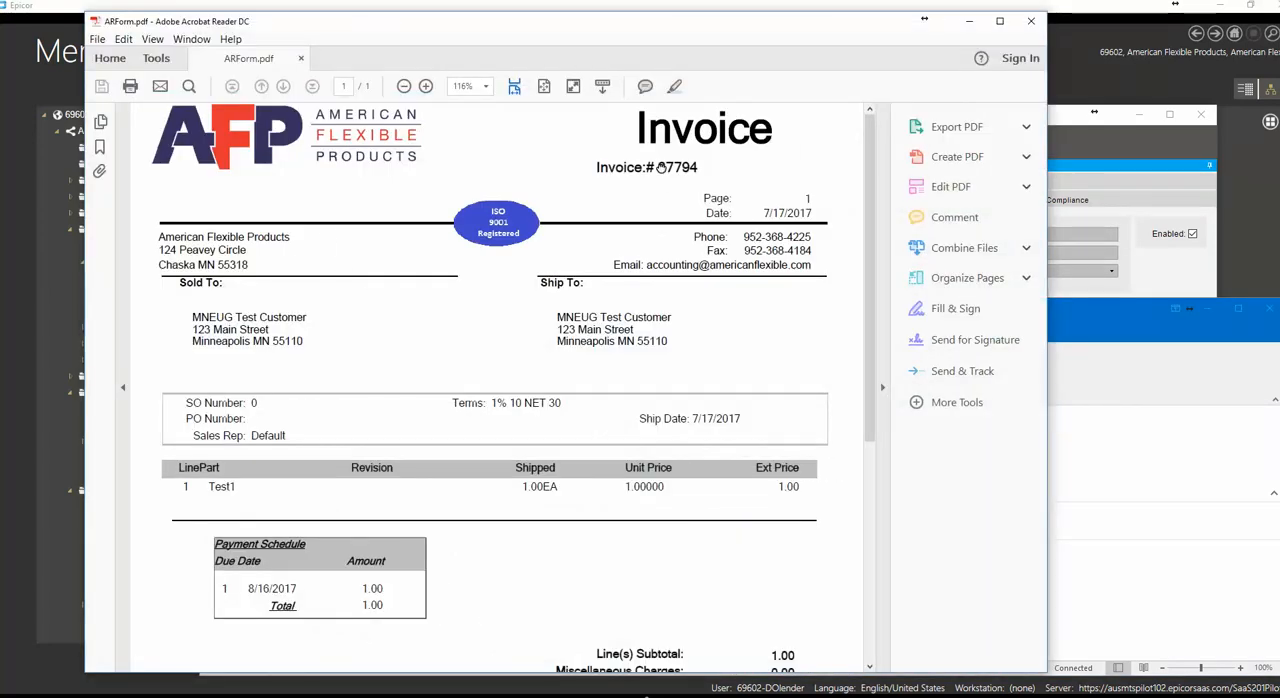
{"action": "left_click", "coordinate": [1033, 22]}
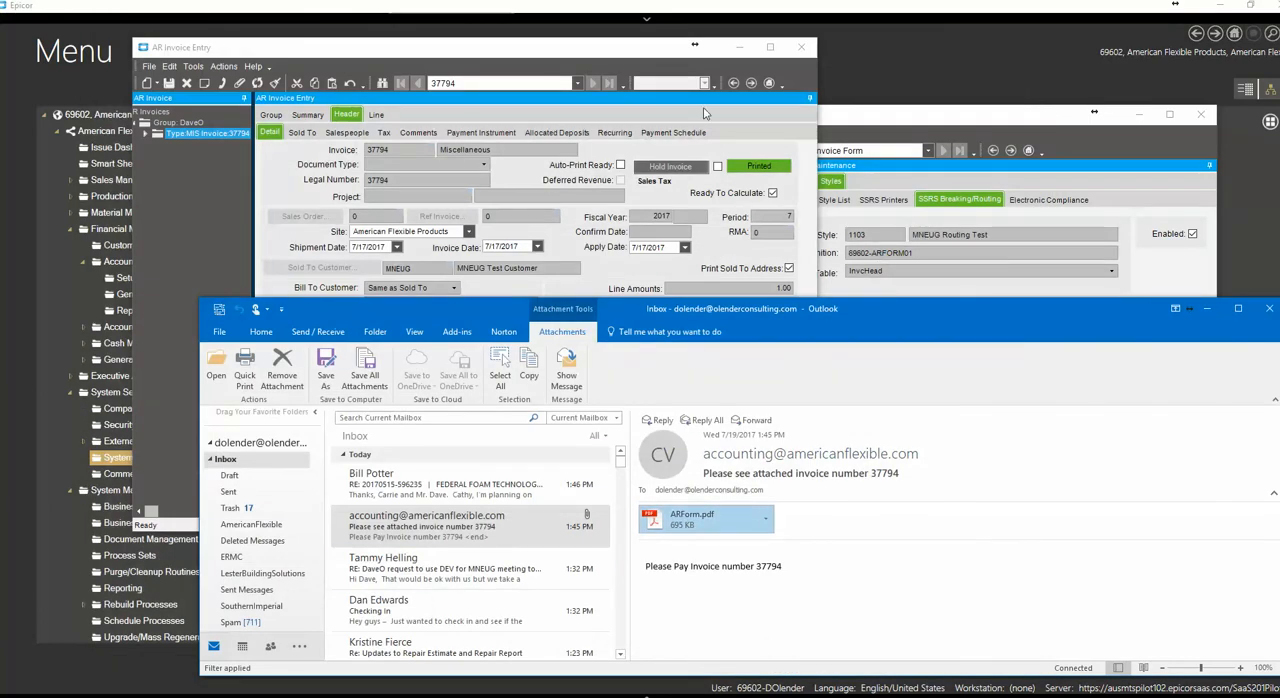
Shift the AR Invoice Entry window aside, switch to Customer Maintenance and set its customer tree pane to auto-hide
{"action": "left_click", "coordinate": [869, 112]}
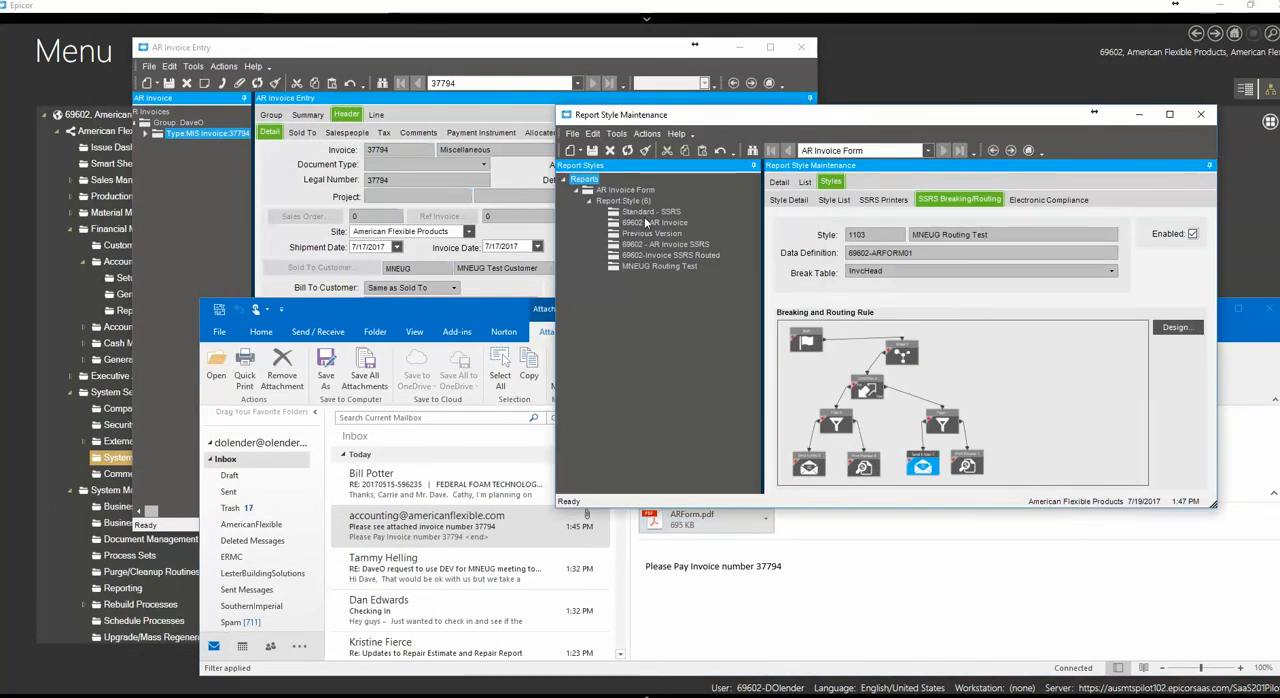
{"action": "left_click", "coordinate": [374, 314]}
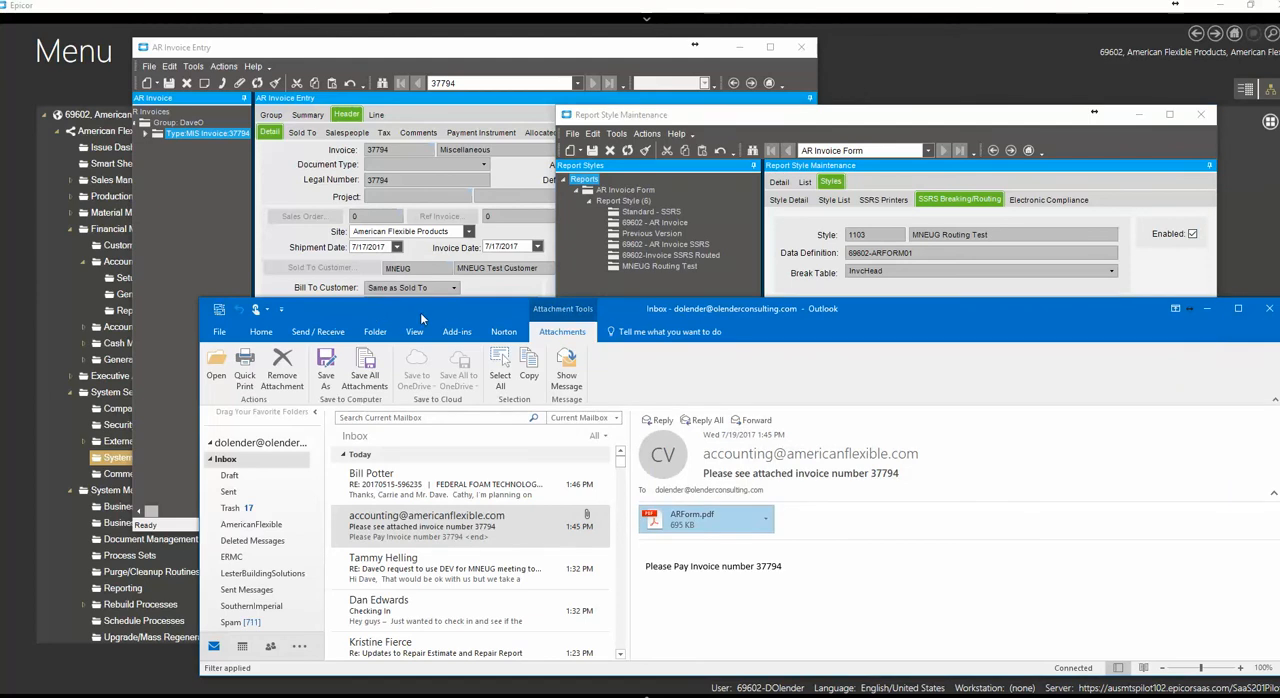
{"action": "left_click_drag", "start_coordinate": [389, 52], "coordinate": [368, 52]}
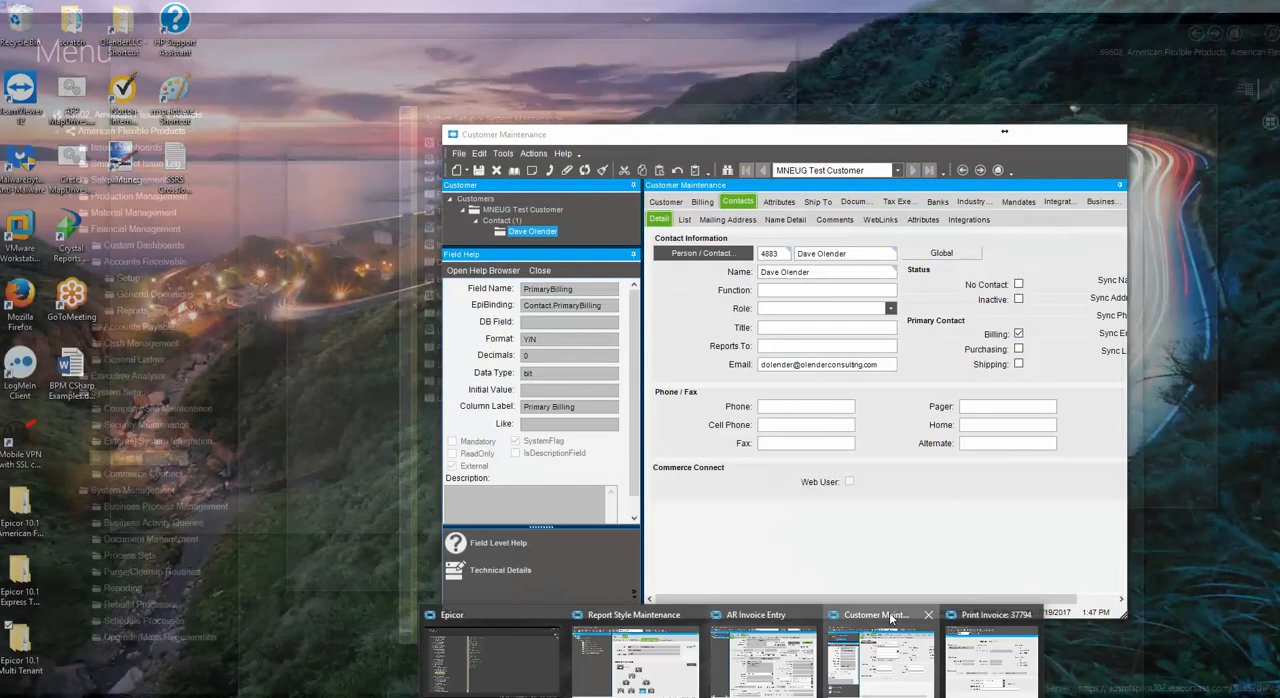
{"action": "left_click", "coordinate": [890, 618]}
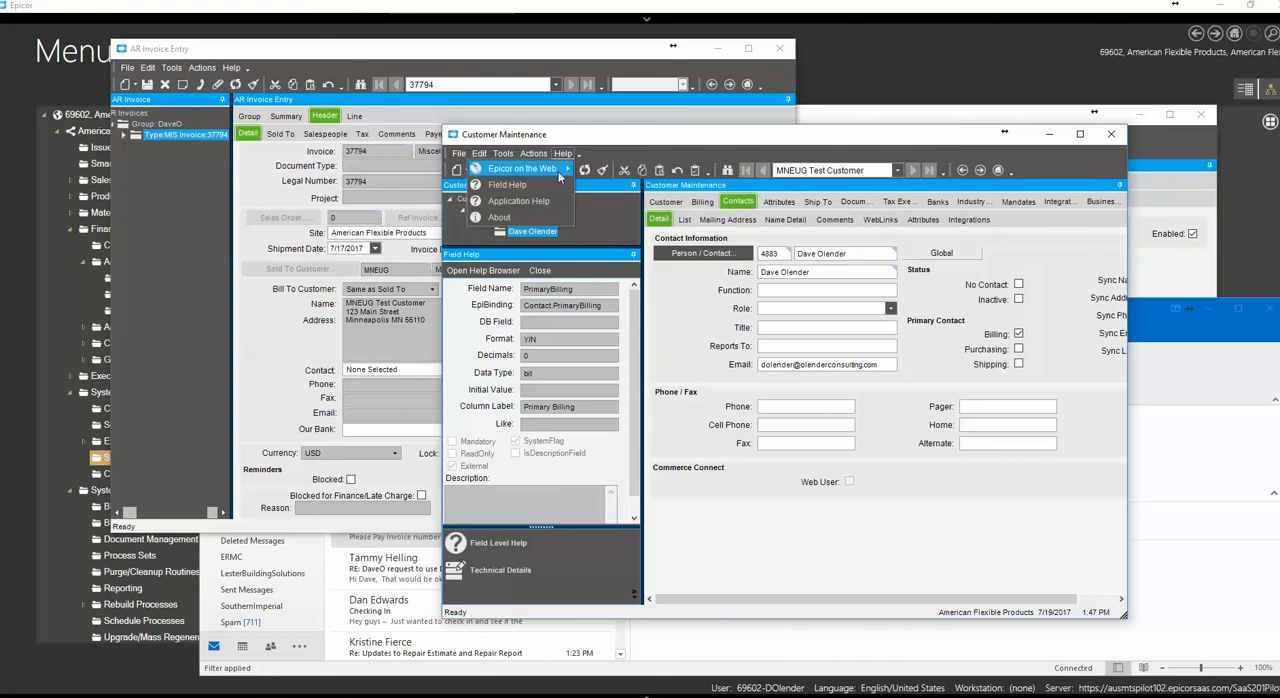
{"action": "left_click", "coordinate": [544, 182]}
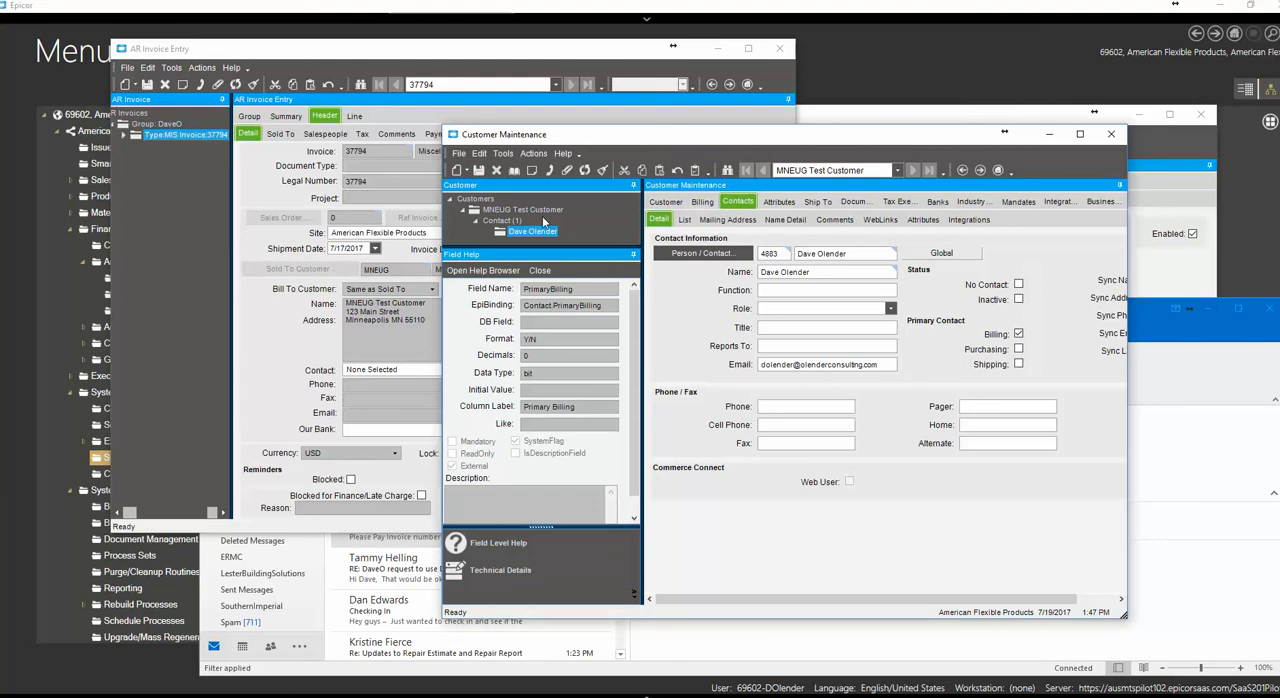
{"action": "left_click", "coordinate": [633, 187]}
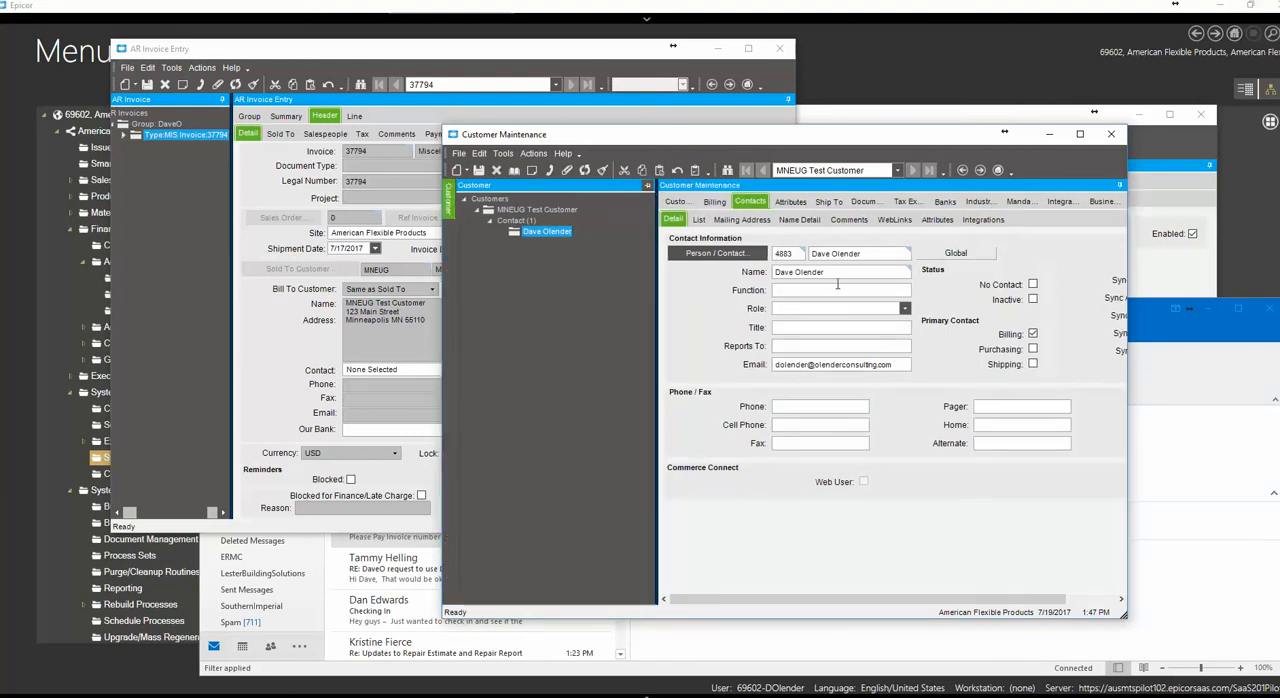
Clear the e-mail address of the MNEUG Test Customer's billing contact and save the customer
{"action": "left_click", "coordinate": [892, 366]}
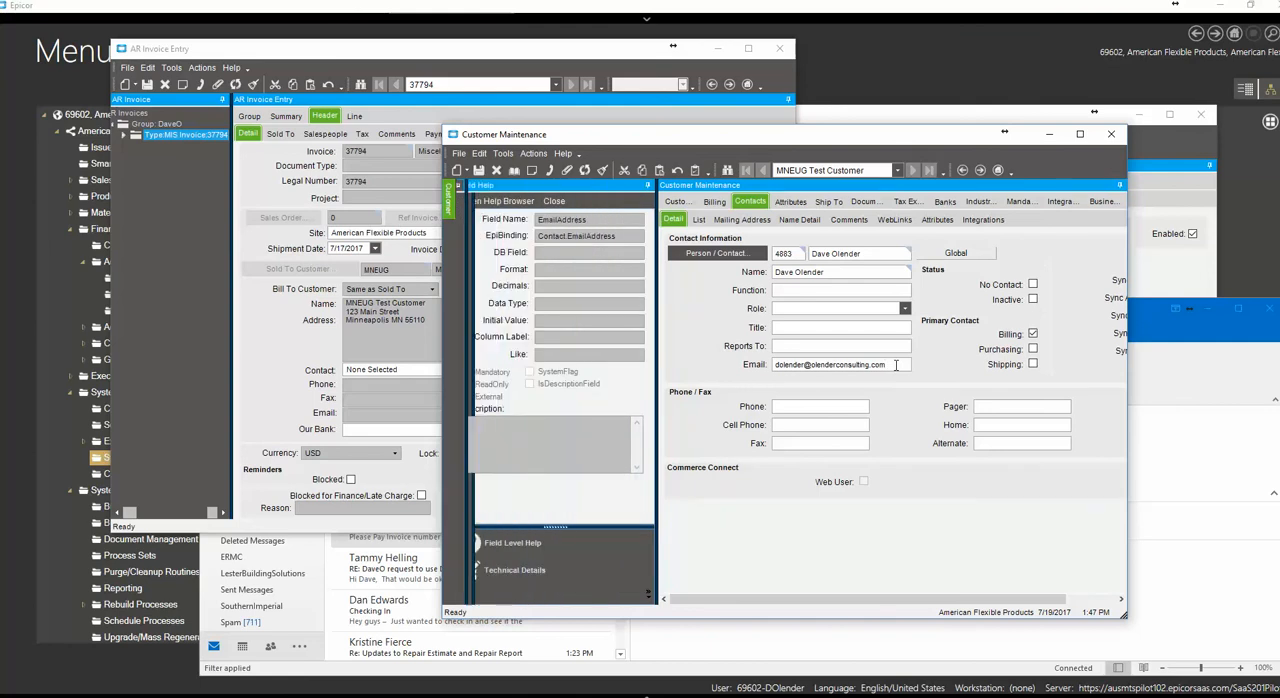
{"action": "key", "text": "Delete"}
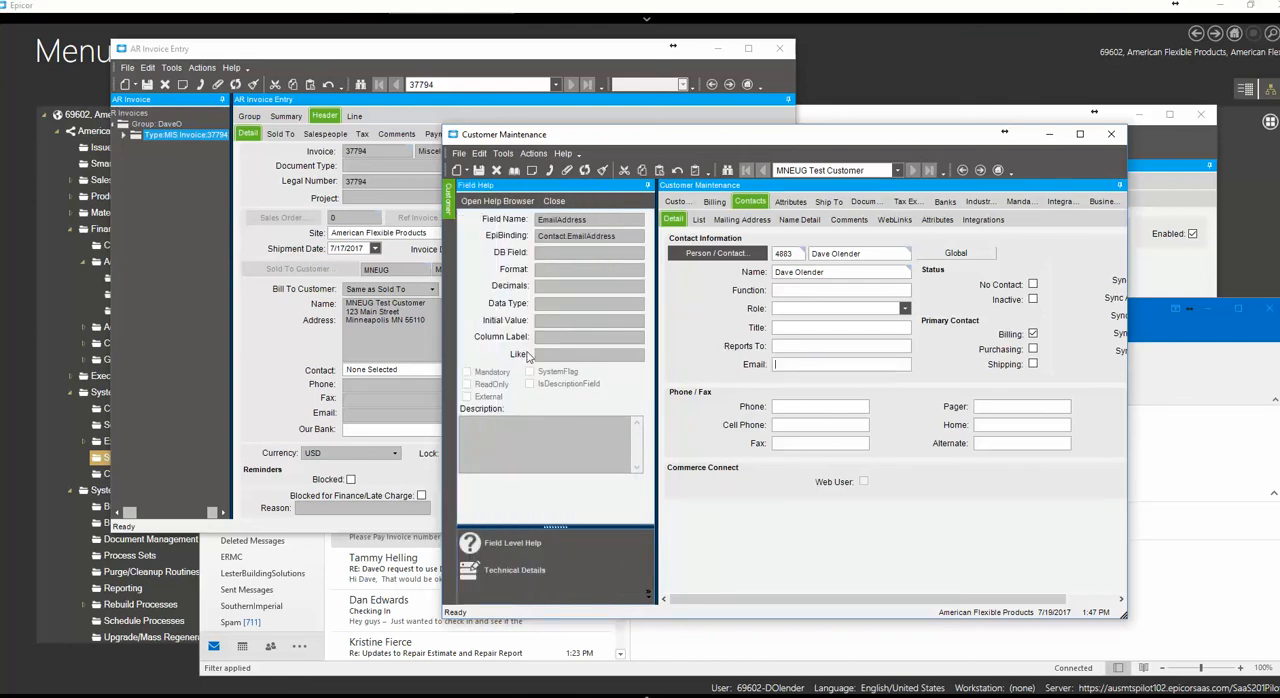
{"action": "key", "text": "Tab"}
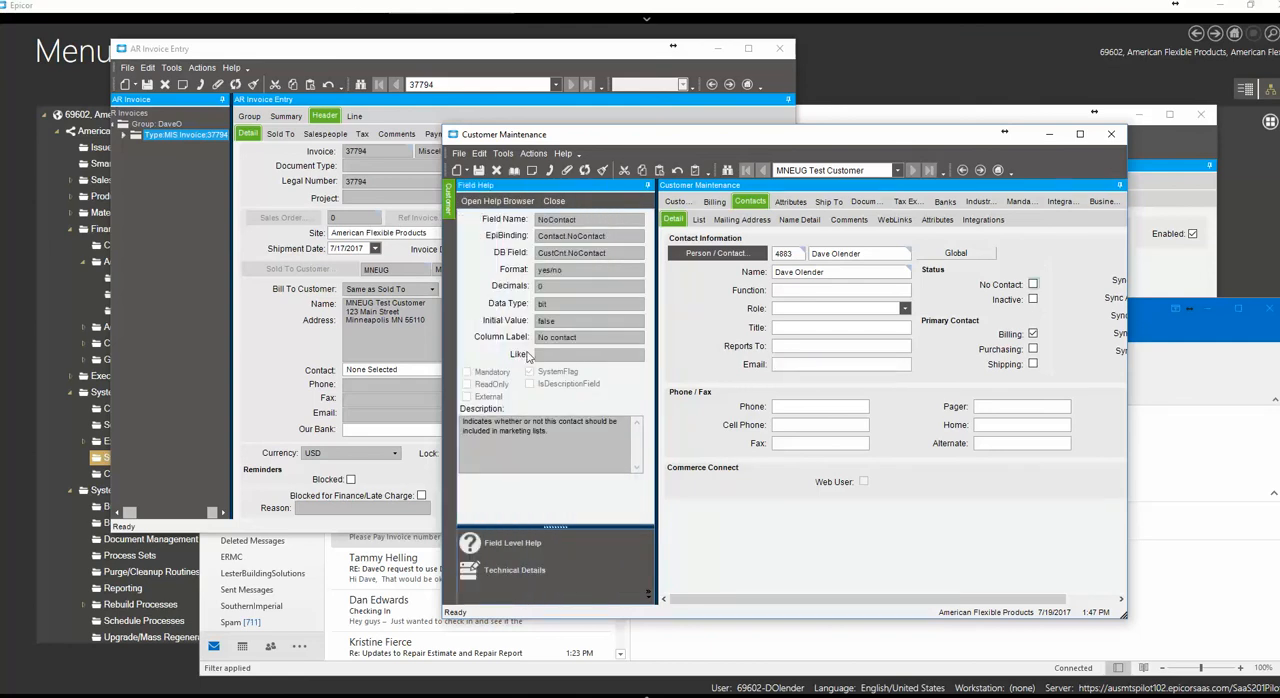
{"action": "left_click", "coordinate": [478, 170]}
Move the Customer Maintenance window aside and refresh the test invoice in AR Invoice Entry
{"action": "left_click_drag", "start_coordinate": [685, 140], "coordinate": [800, 168]}
{"action": "left_click", "coordinate": [313, 42]}
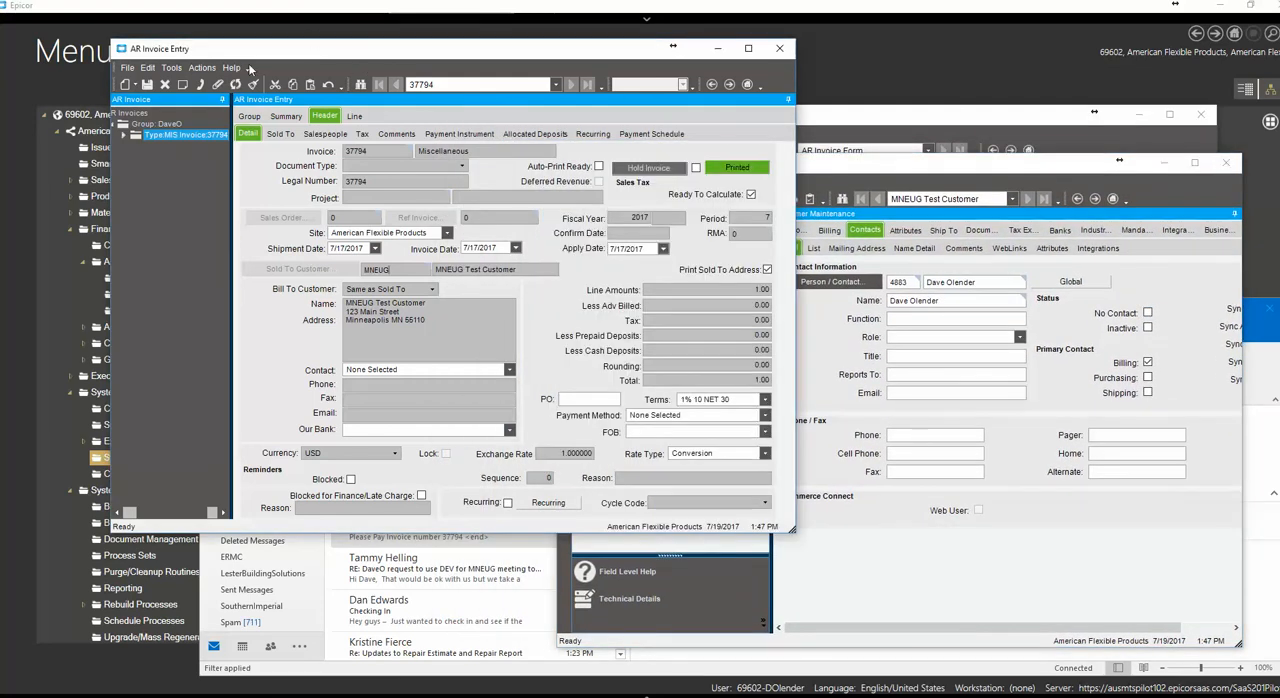
{"action": "left_click", "coordinate": [235, 85]}
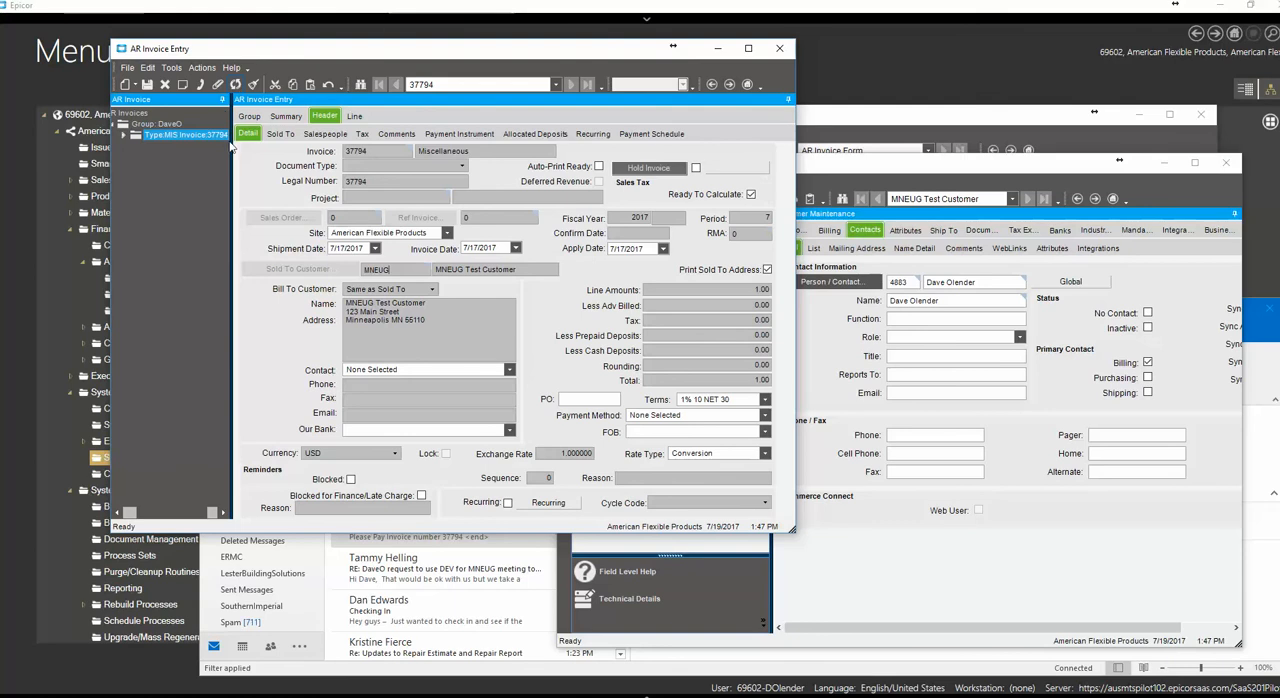
Open Print Invoice for the test invoice, generate its print preview and close the resulting PDF
{"action": "left_click", "coordinate": [200, 68]}
{"action": "mouse_move", "coordinate": [154, 114]}
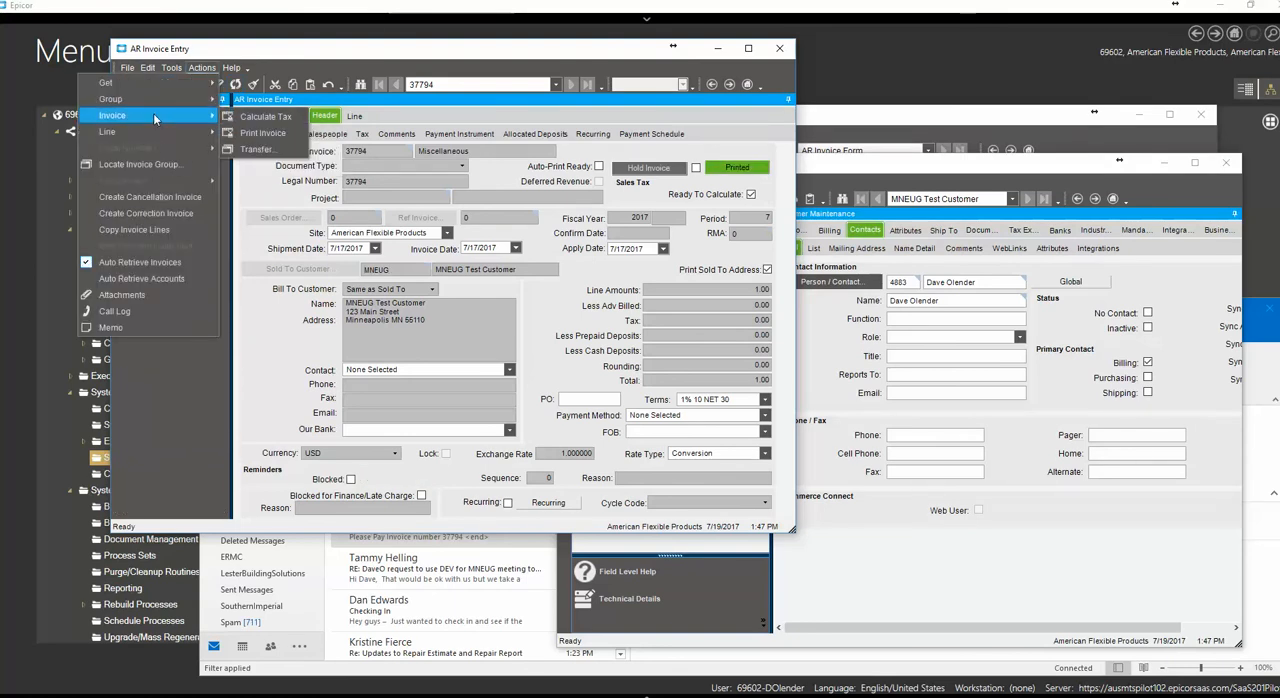
{"action": "left_click", "coordinate": [267, 137]}
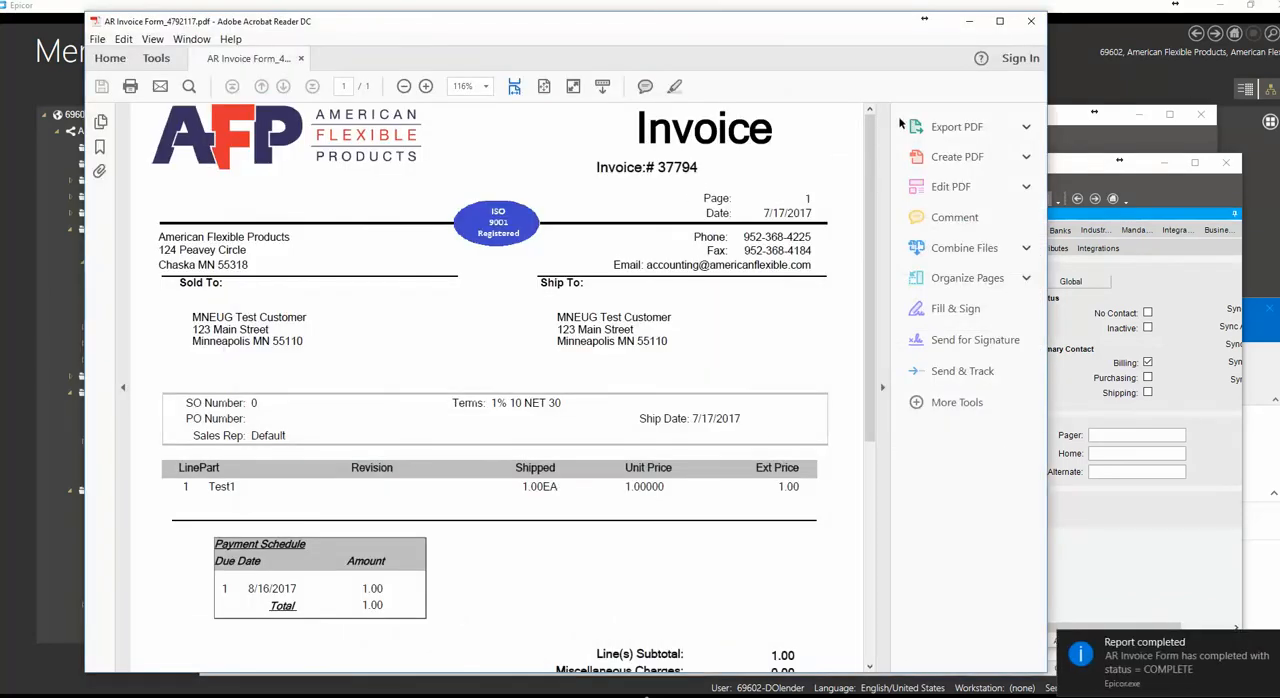
{"action": "left_click", "coordinate": [1031, 21]}
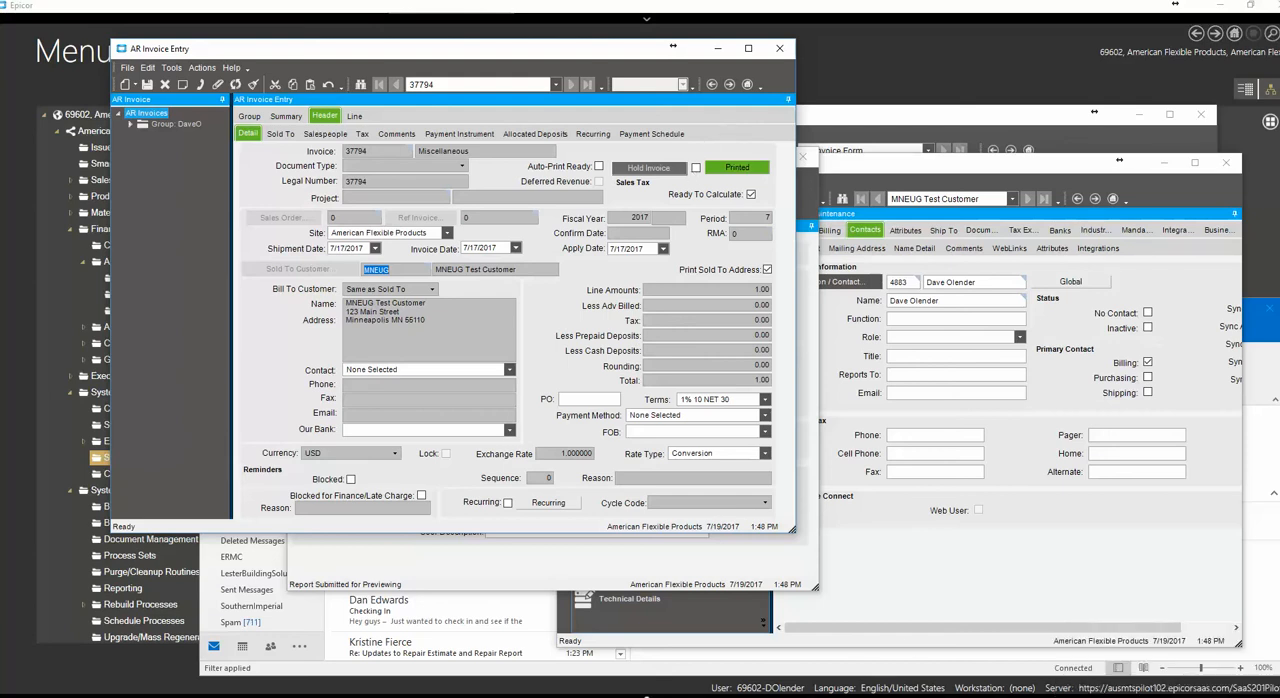
Switch to Outlook and read the subject of the missing customer e-mail notification sent from accounting
{"action": "key", "text": "alt+Tab"}
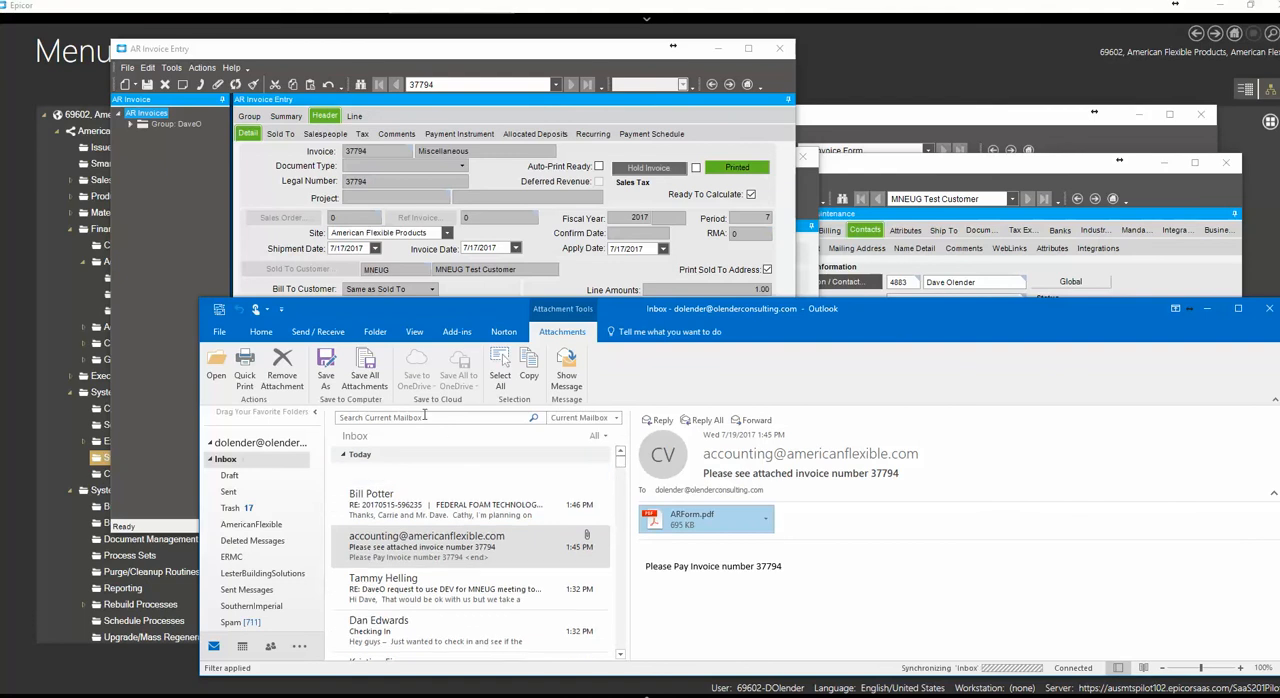
{"action": "left_click", "coordinate": [437, 482]}
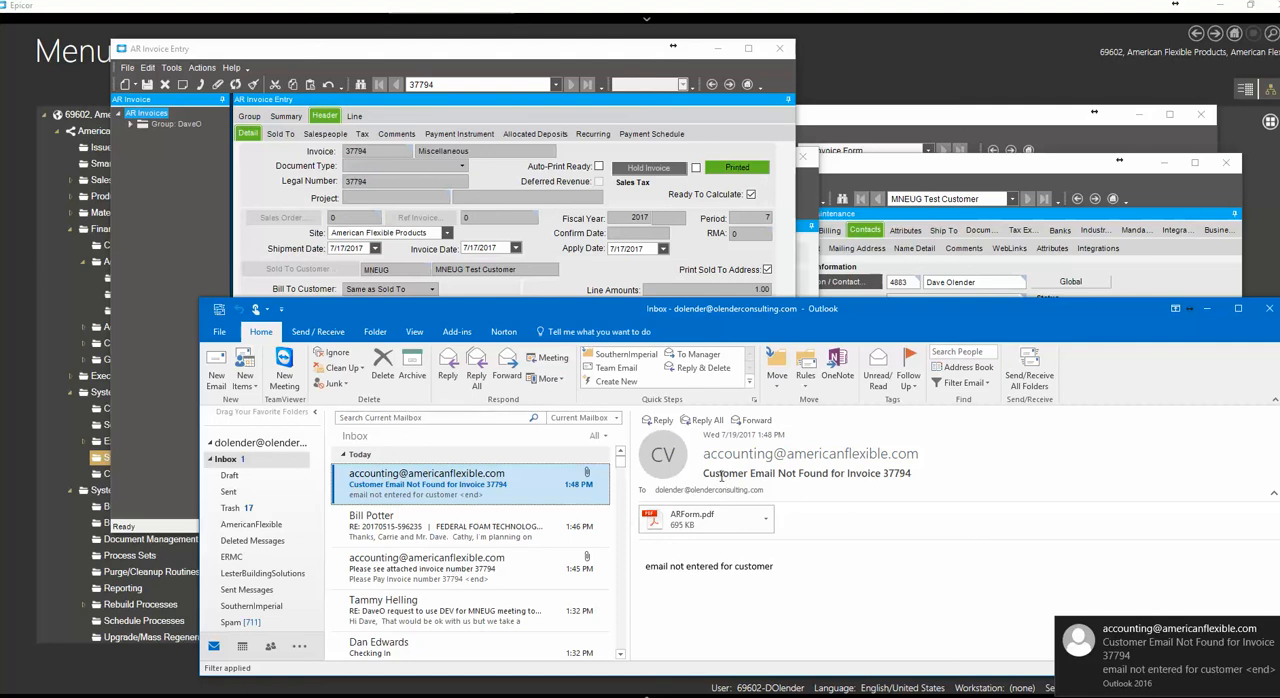
{"action": "left_click_drag", "start_coordinate": [713, 477], "coordinate": [933, 489]}
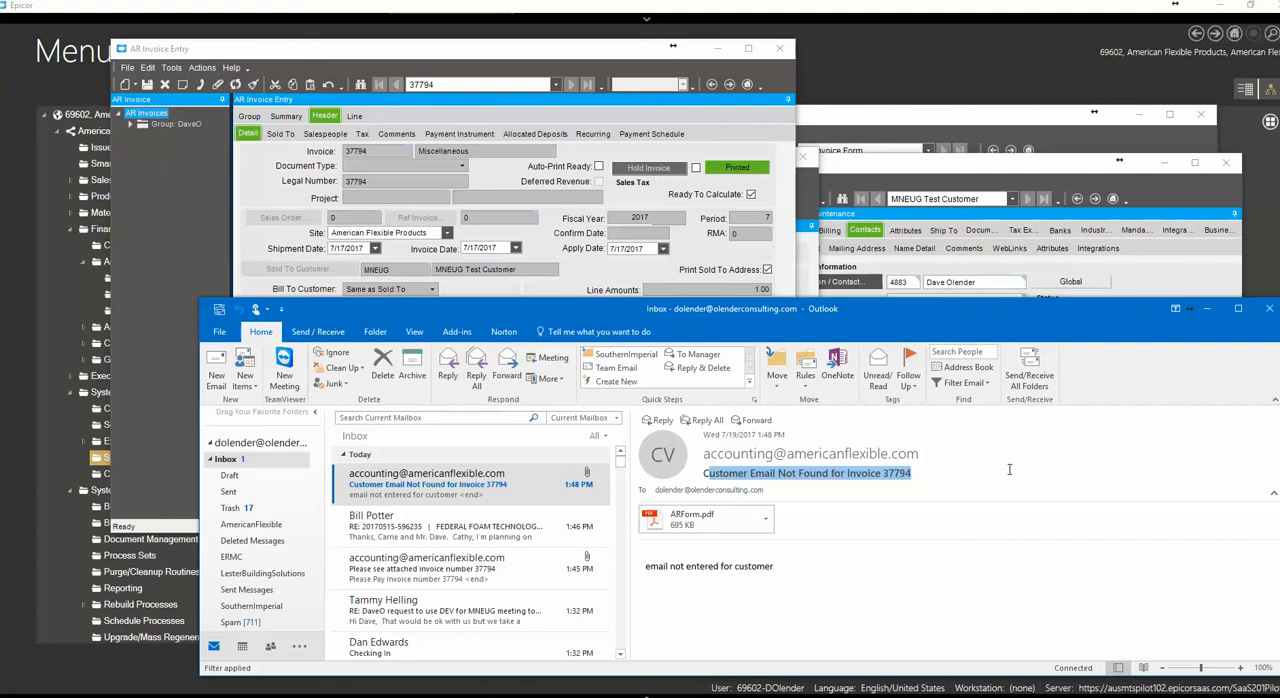
Switch back to the Epicor menu and place the Report Style Maintenance window showing the routing rule over it
{"action": "left_click", "coordinate": [864, 73]}
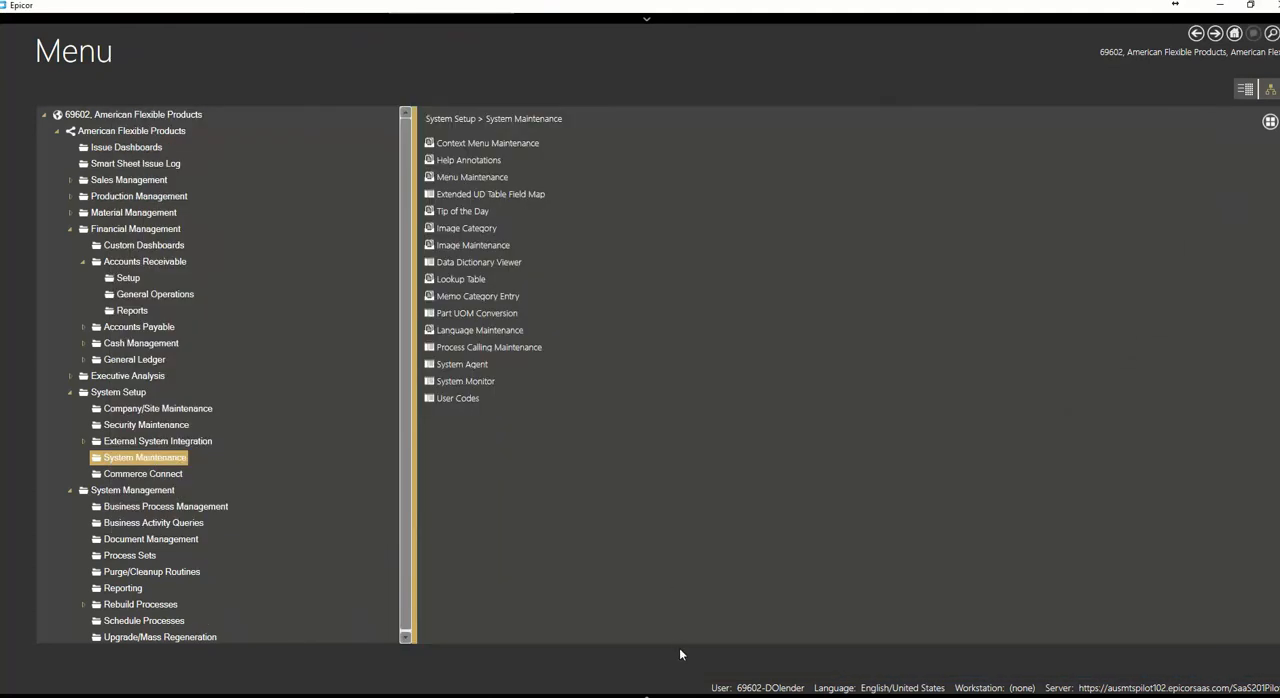
{"action": "mouse_move", "coordinate": [700, 692]}
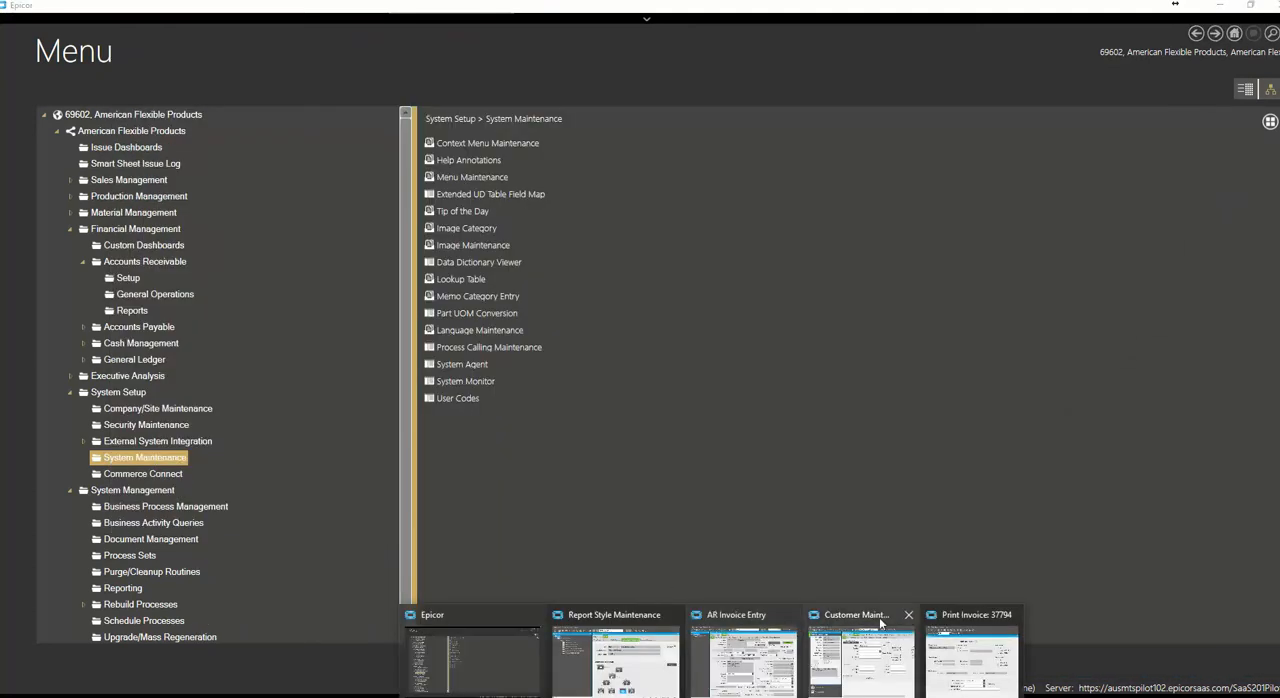
{"action": "left_click", "coordinate": [629, 616]}
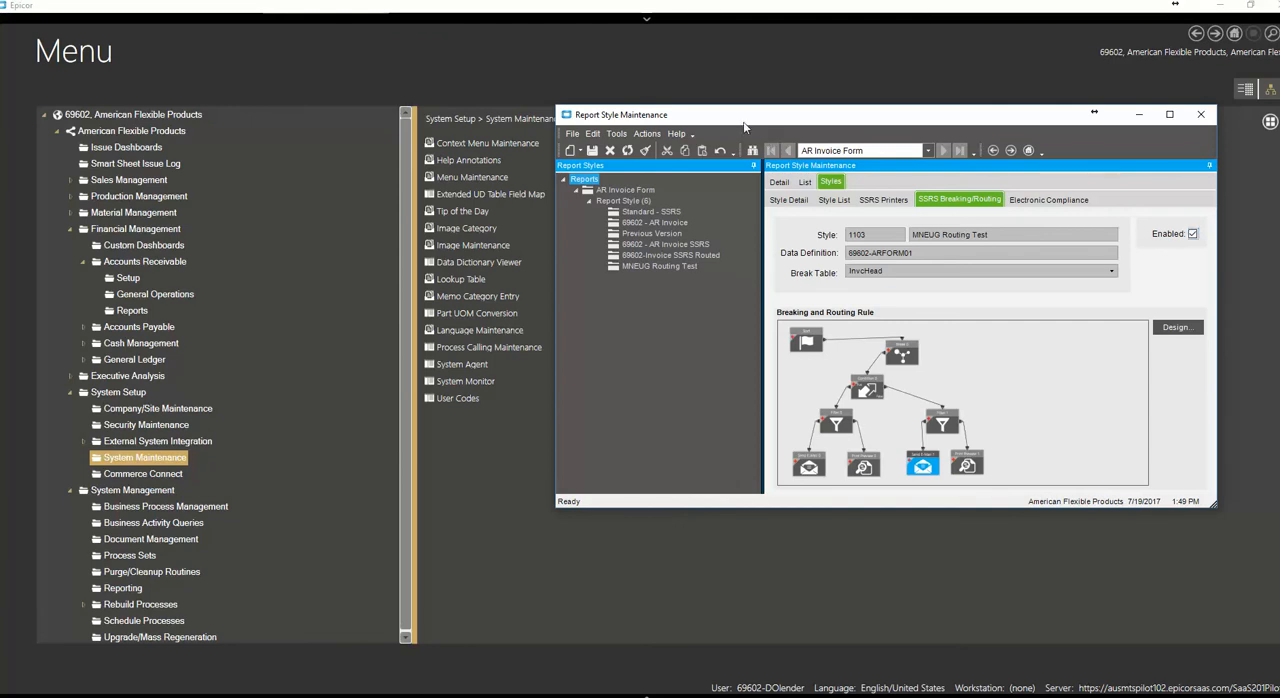
{"action": "left_click_drag", "start_coordinate": [744, 127], "coordinate": [632, 146]}
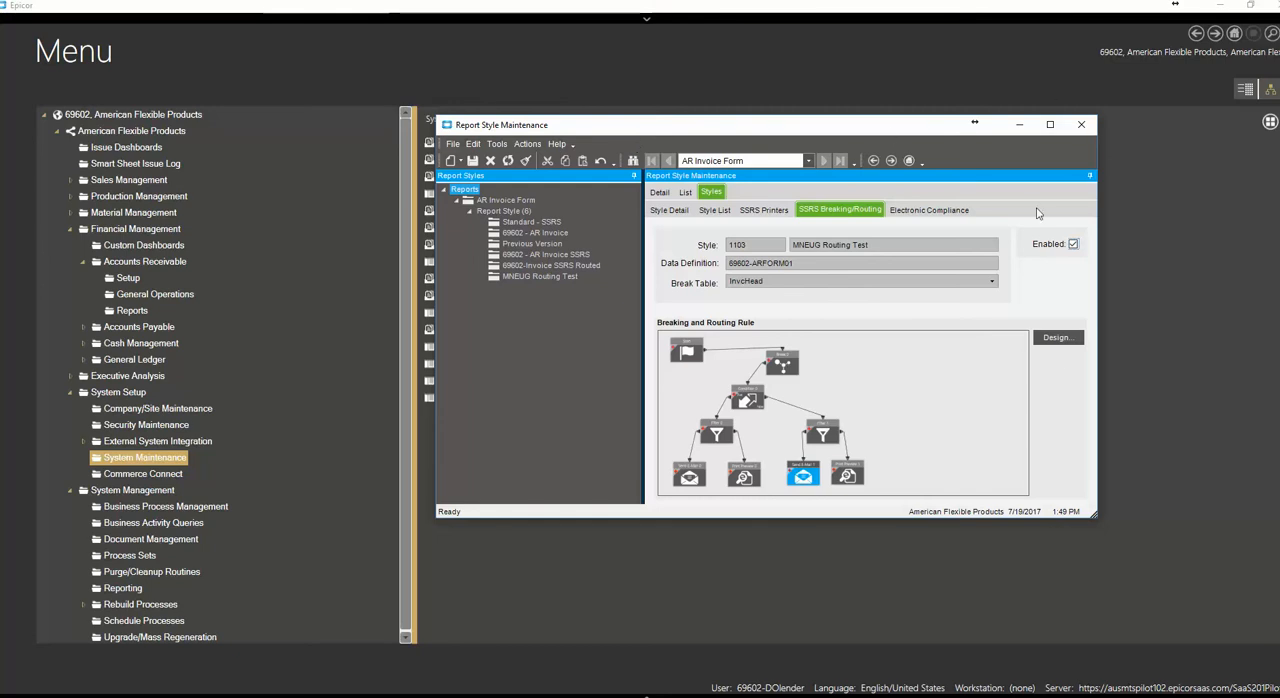
Open the routing rule's designer, place a trial Generate action in empty space on the canvas and delete it
{"action": "left_click", "coordinate": [1056, 338]}
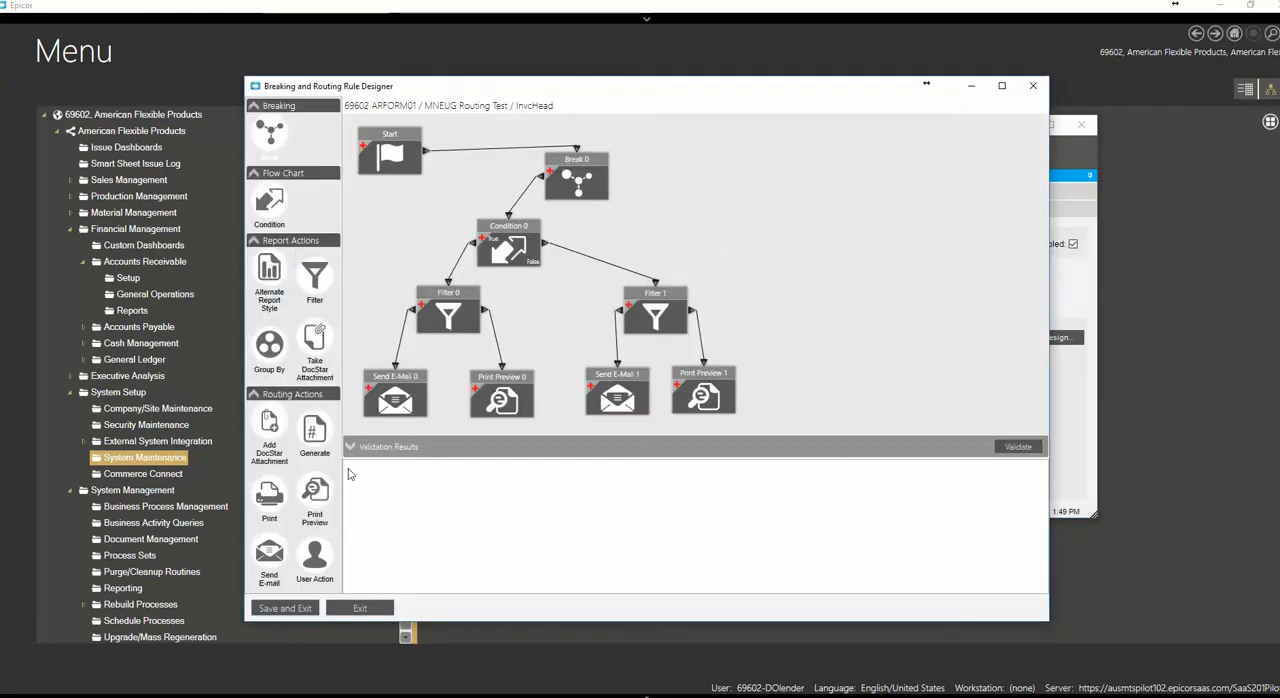
{"action": "left_click_drag", "start_coordinate": [323, 425], "coordinate": [872, 320]}
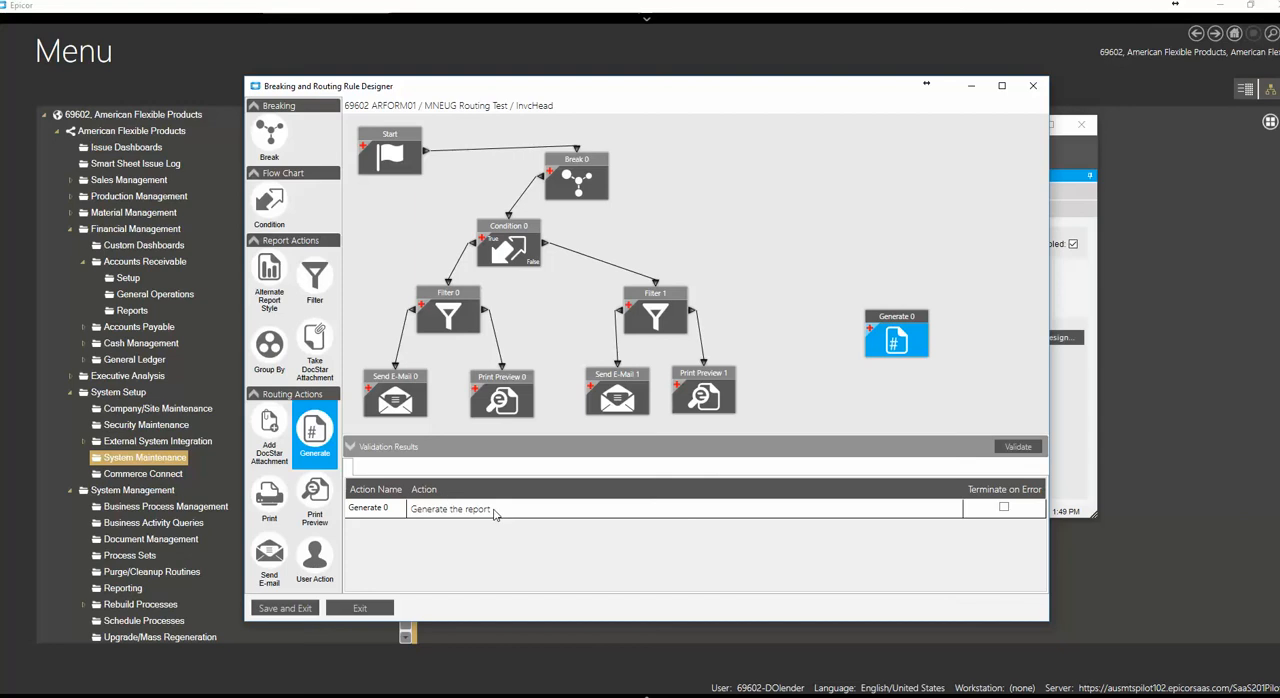
{"action": "left_click_drag", "start_coordinate": [892, 318], "coordinate": [893, 320]}
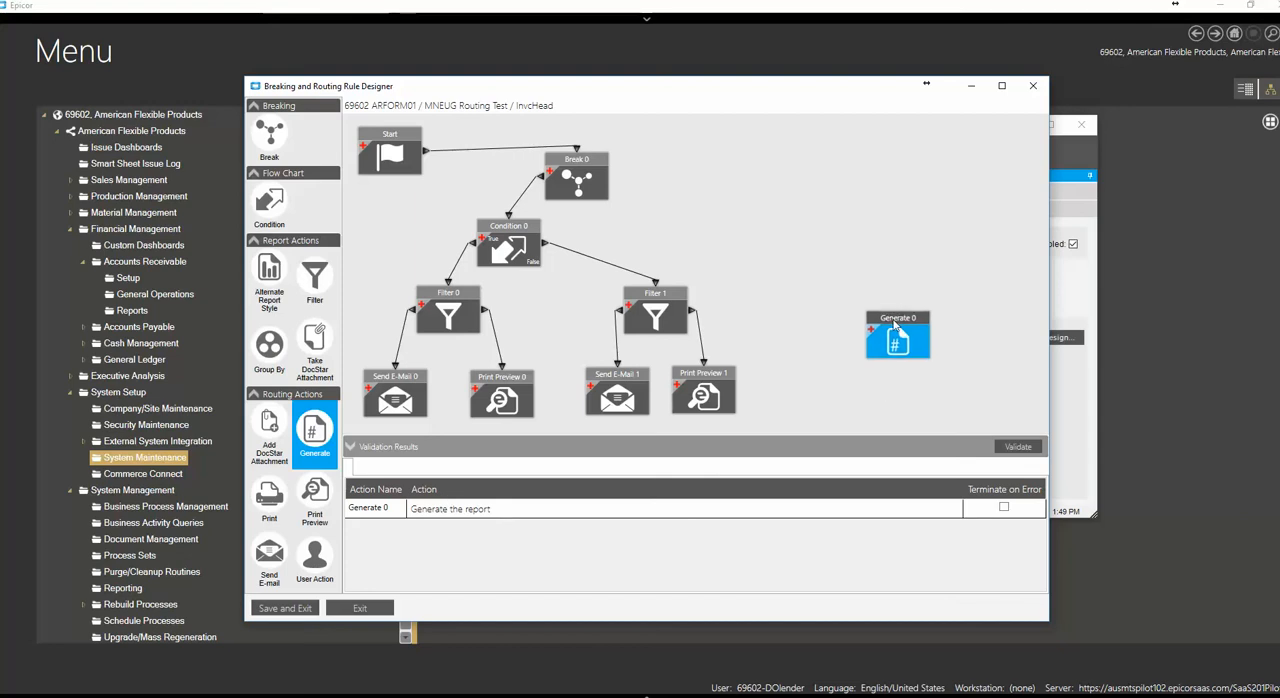
{"action": "key", "text": "Delete"}
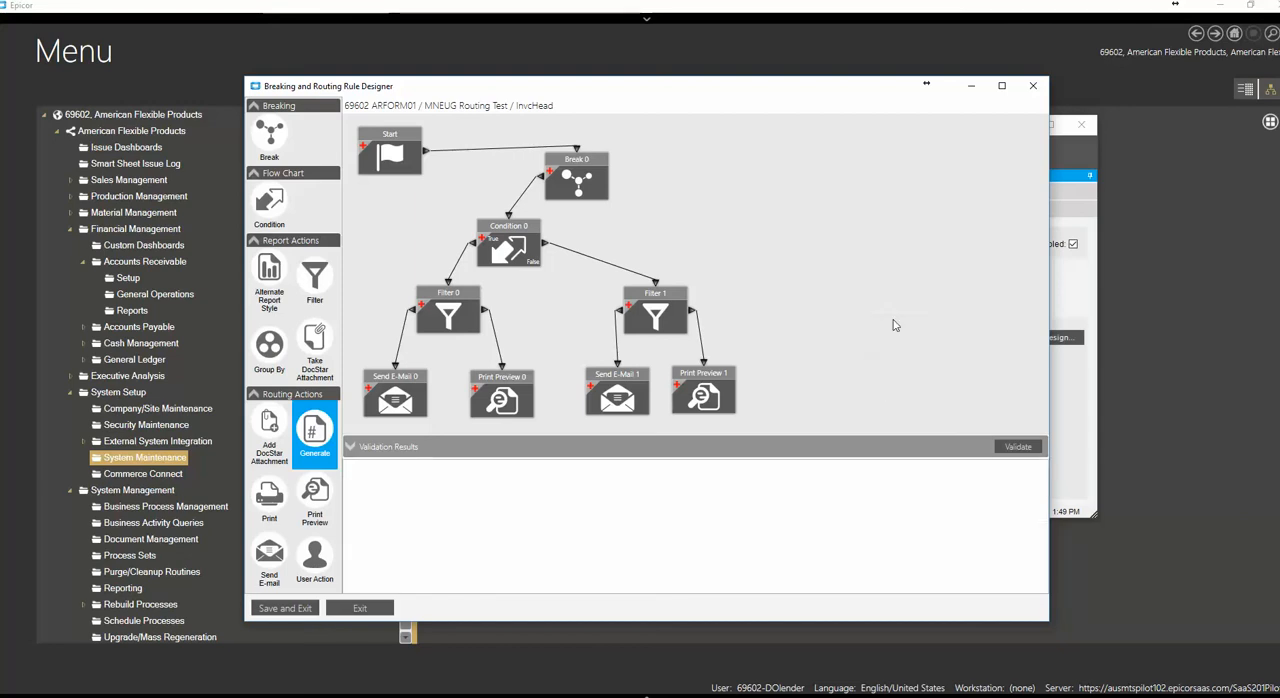
Place a trial Print action on the rule canvas and check its printer type options, leaving it on Server Printer
{"action": "left_click", "coordinate": [270, 503]}
{"action": "left_click_drag", "start_coordinate": [270, 503], "coordinate": [916, 383]}
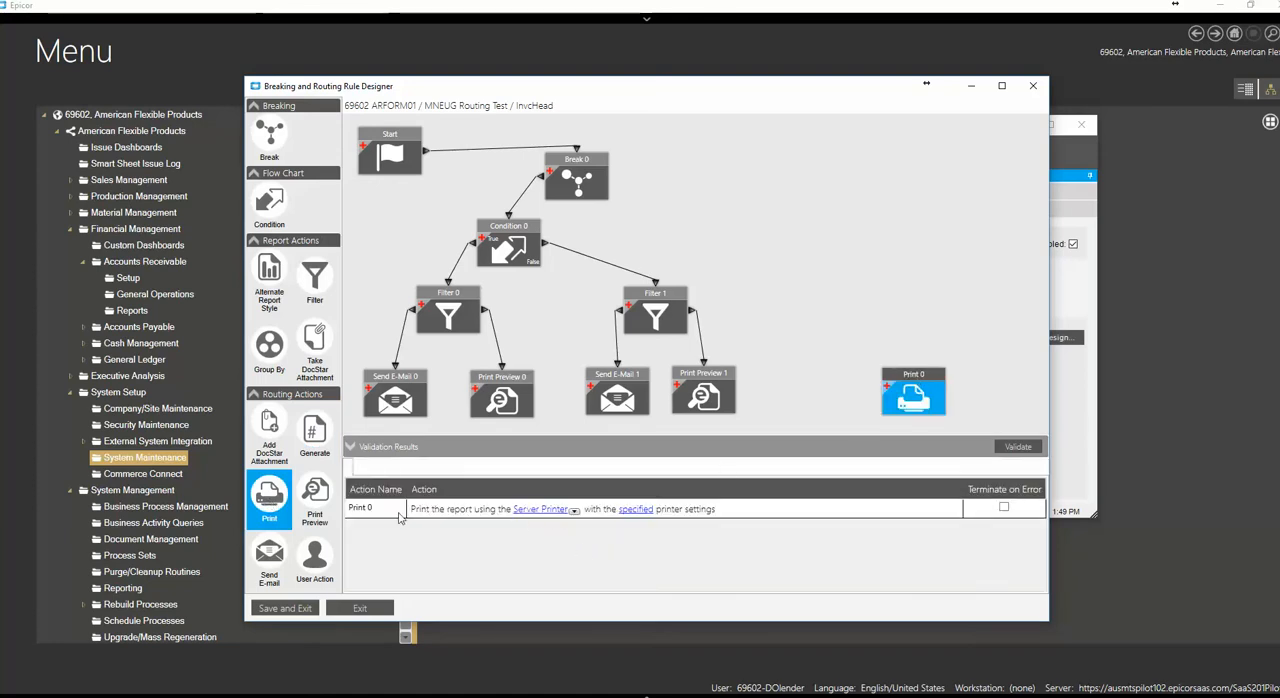
{"action": "left_click", "coordinate": [574, 511]}
{"action": "left_click", "coordinate": [568, 539]}
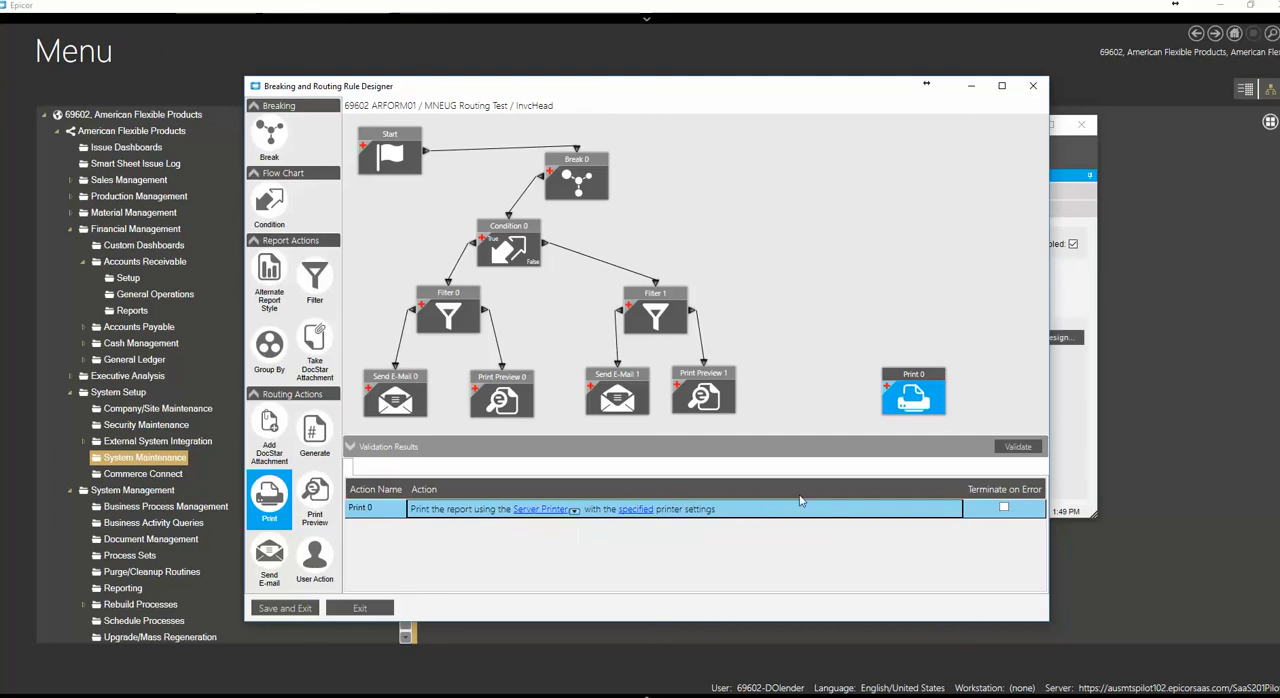
Review the Print action's specified printer and page settings, cancel them and delete the action
{"action": "left_click", "coordinate": [636, 509]}
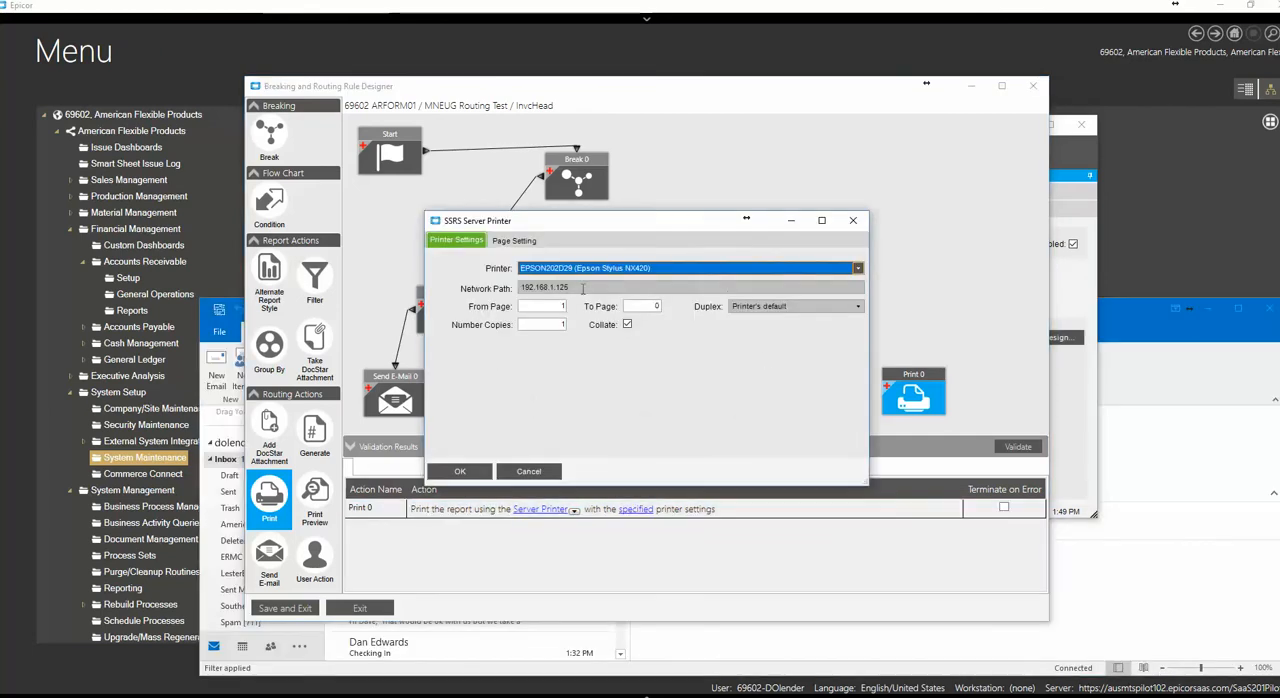
{"action": "left_click", "coordinate": [502, 241]}
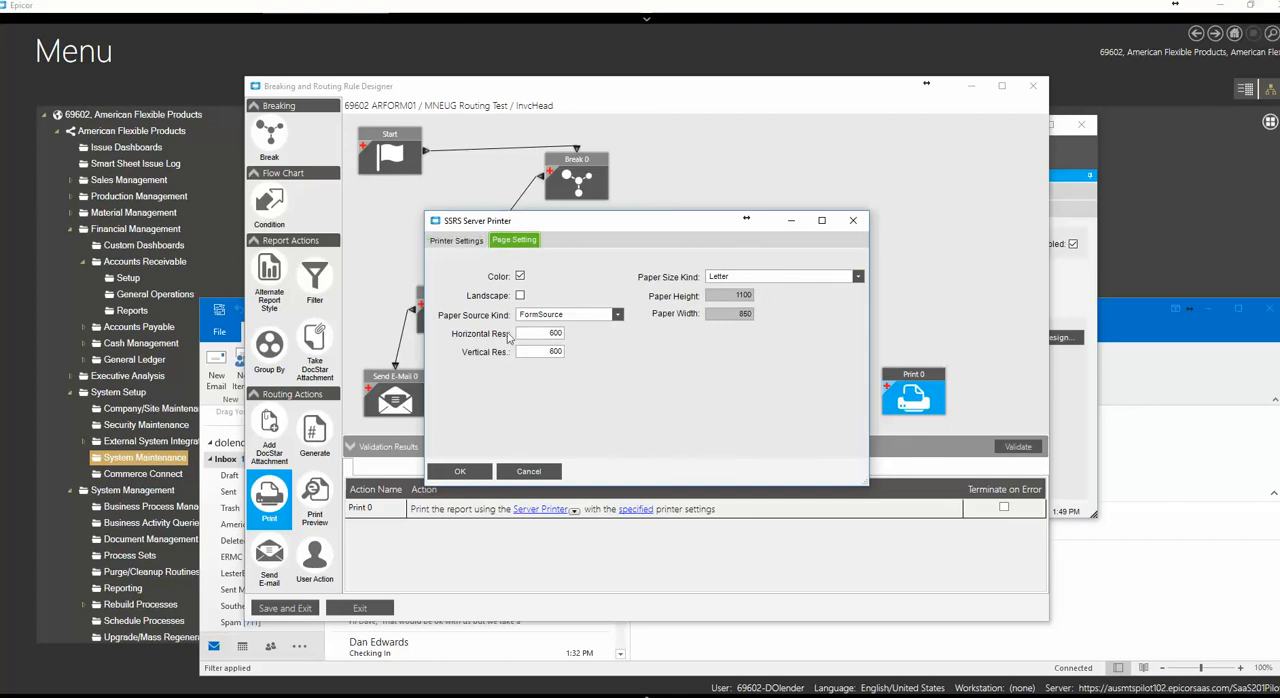
{"action": "left_click", "coordinate": [484, 242]}
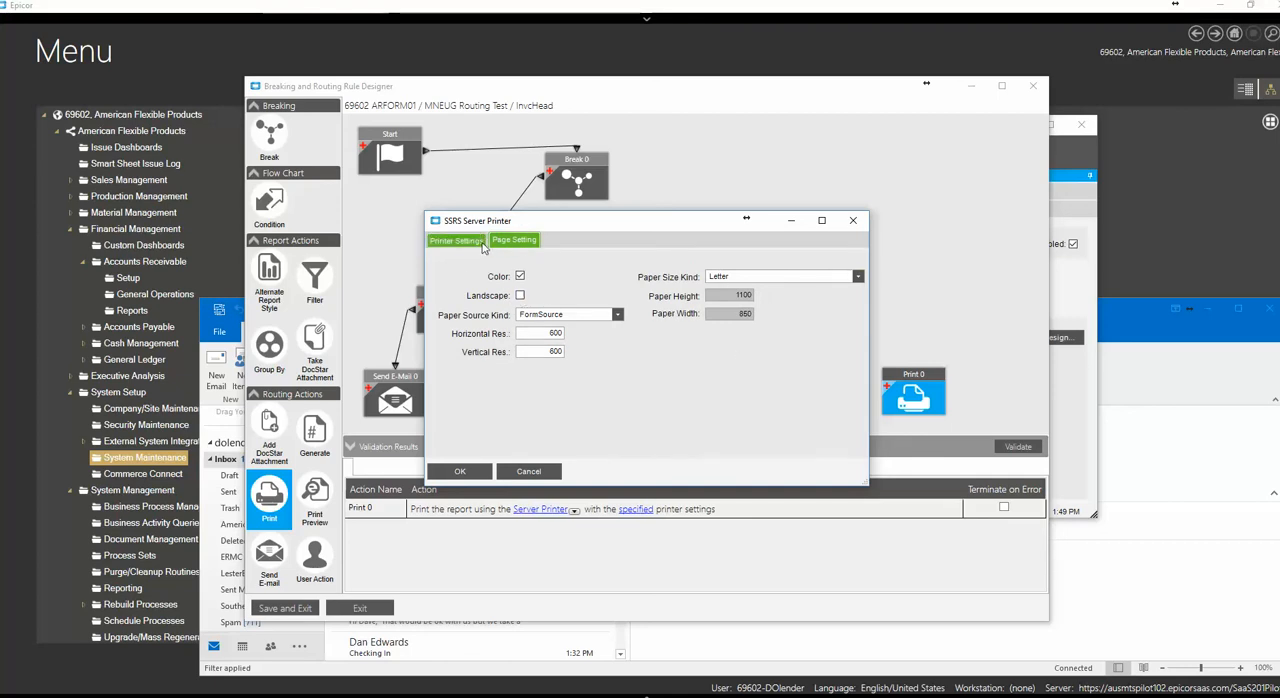
{"action": "left_click", "coordinate": [538, 470]}
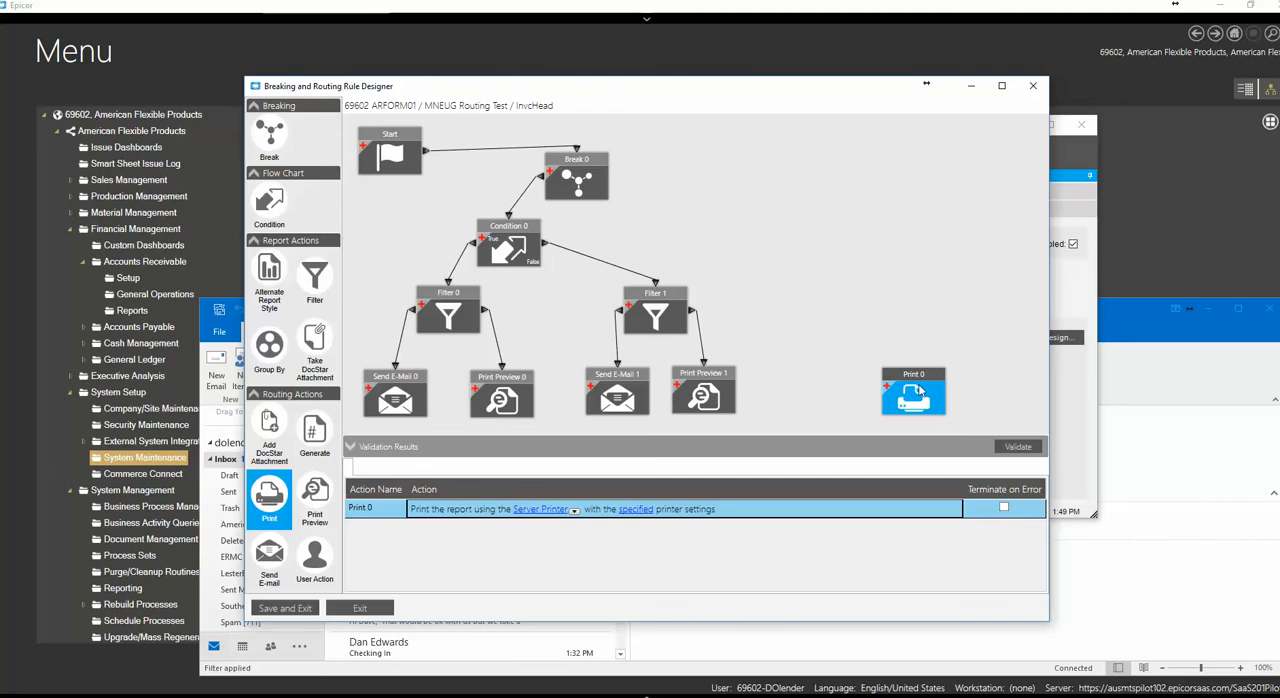
{"action": "key", "text": "Delete"}
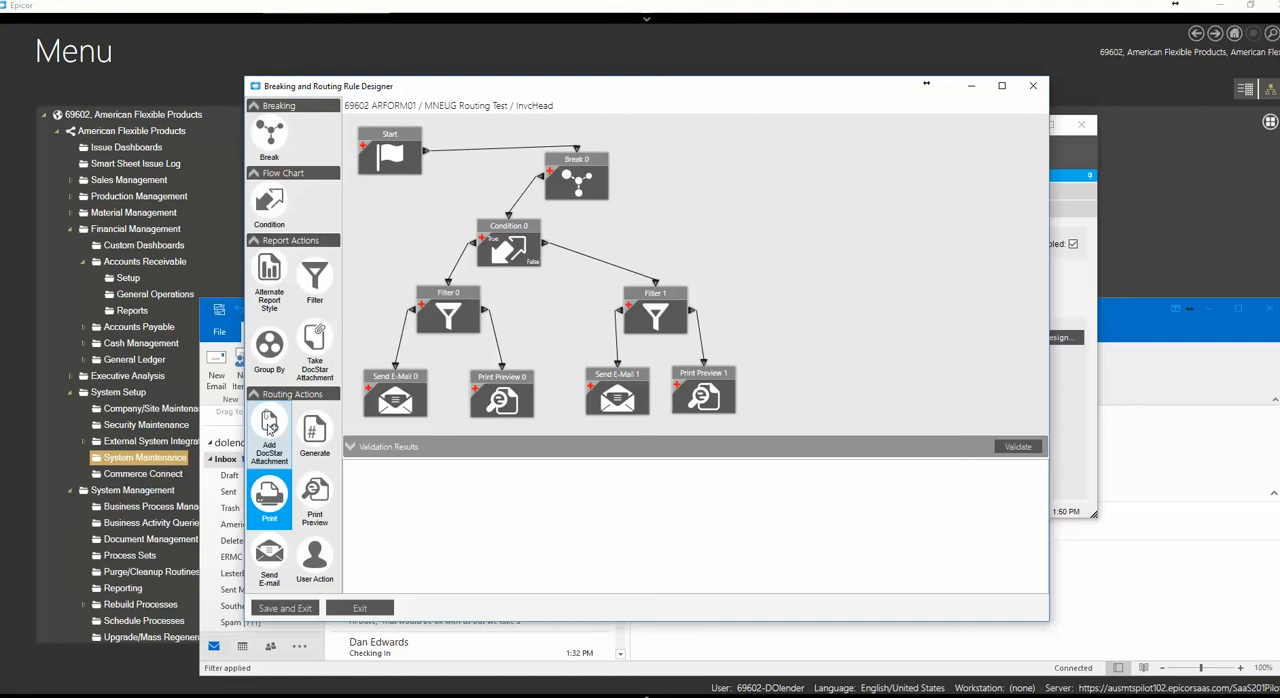
Place a trial Add DocStar Attachment action, delete it and close the rule designer without saving
{"action": "left_click", "coordinate": [268, 426]}
{"action": "left_click", "coordinate": [828, 358]}
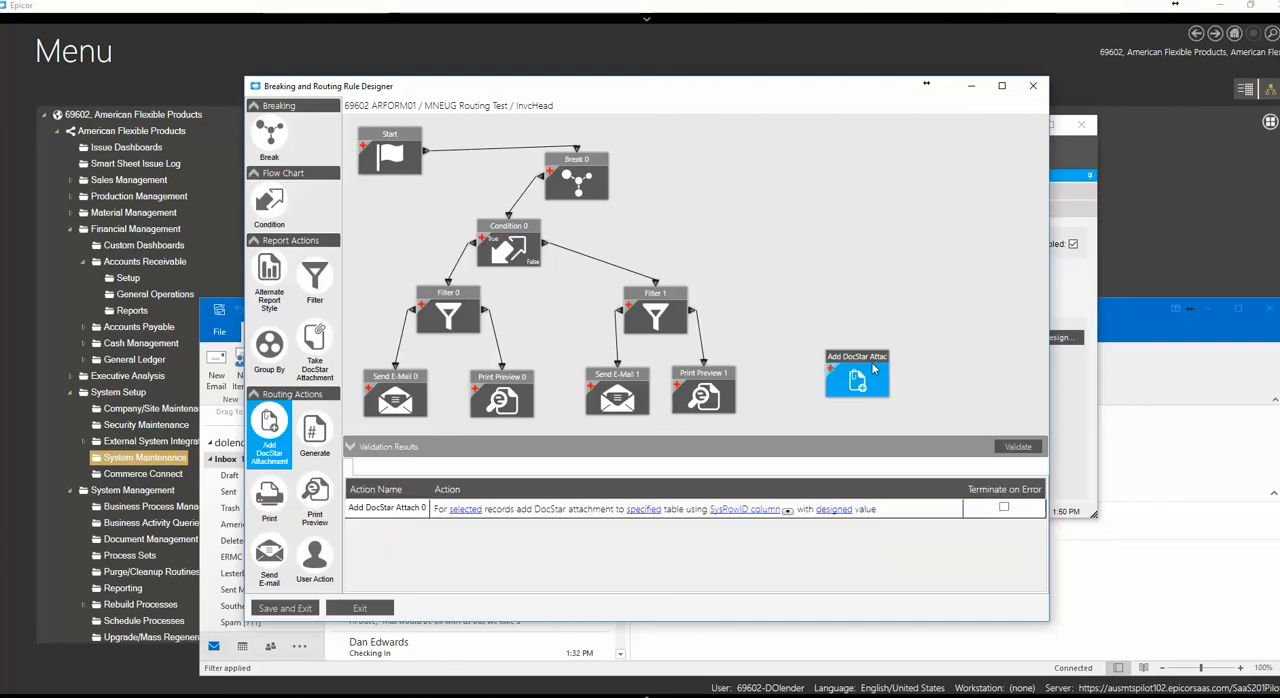
{"action": "key", "text": "Delete"}
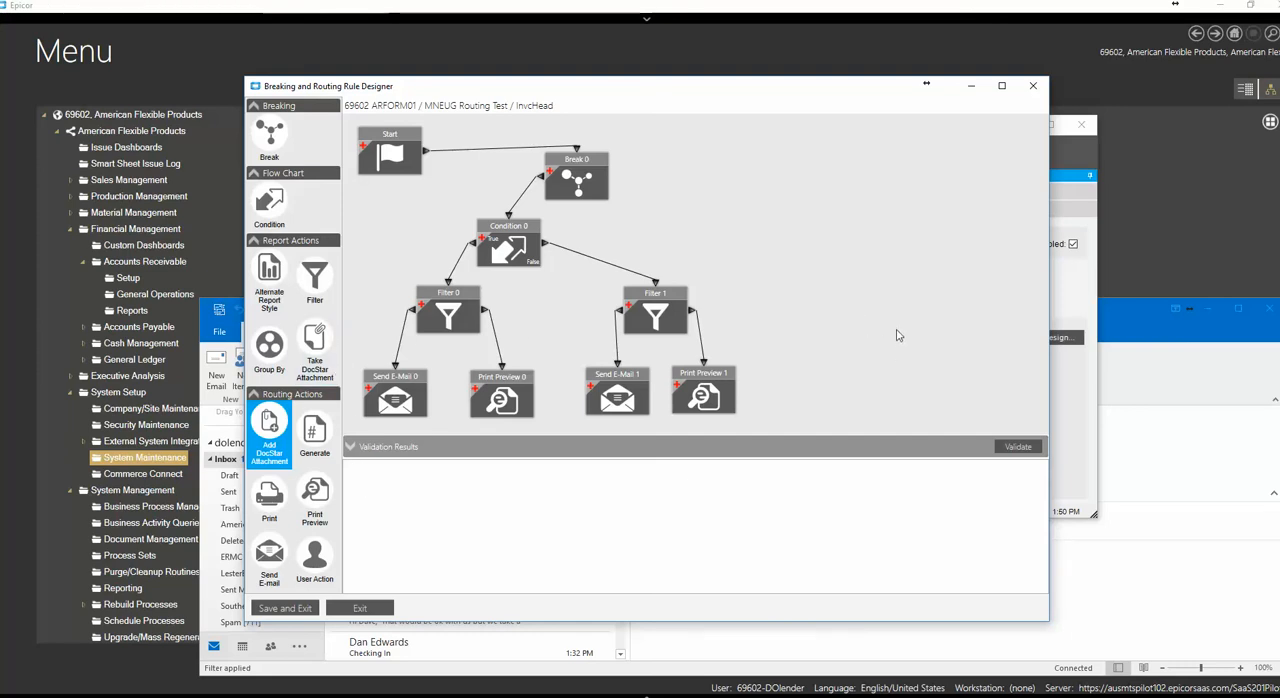
{"action": "left_click", "coordinate": [1033, 85]}
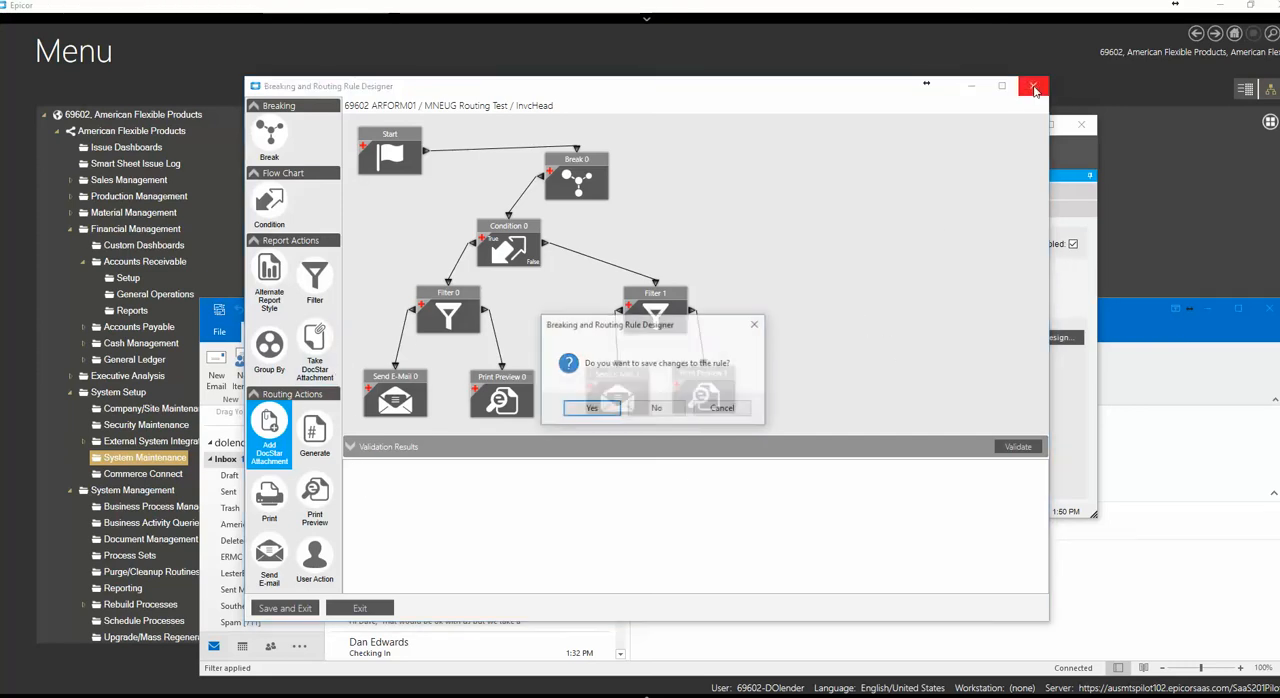
{"action": "left_click", "coordinate": [657, 410]}
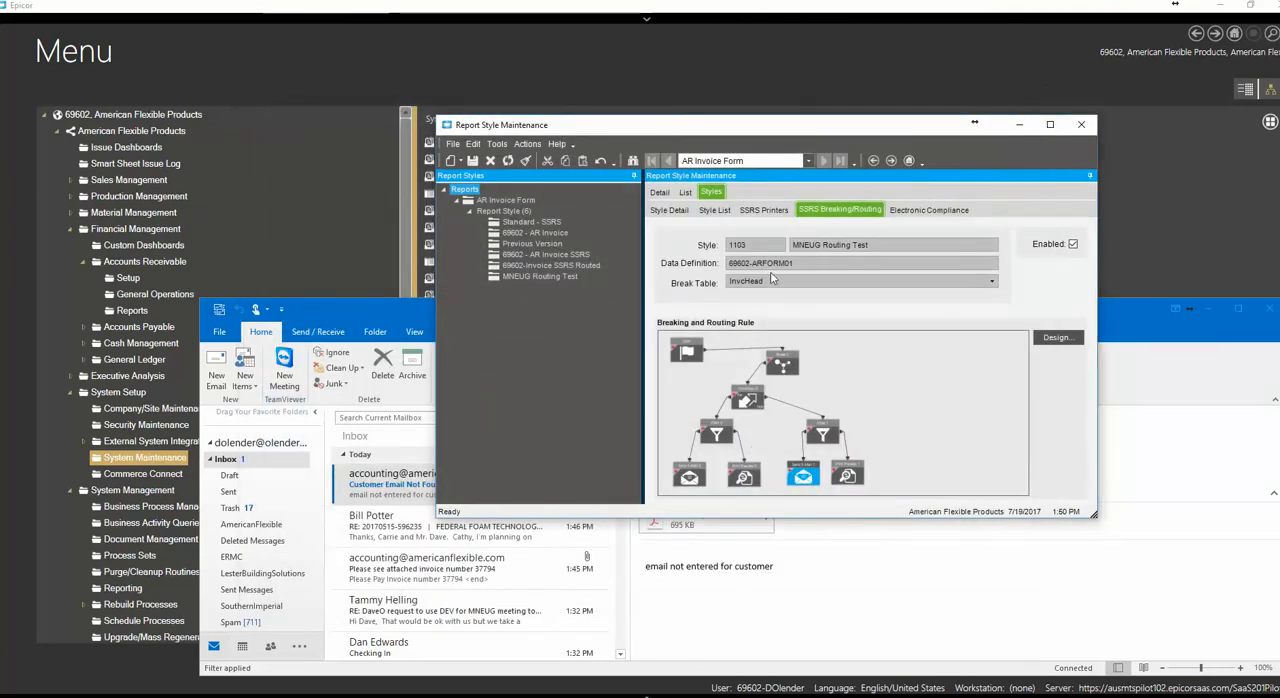
Switch to the MNEUG Print Breaking Routing Rule document in Word and add an empty line below its title
{"action": "left_click_drag", "start_coordinate": [693, 135], "coordinate": [683, 135]}
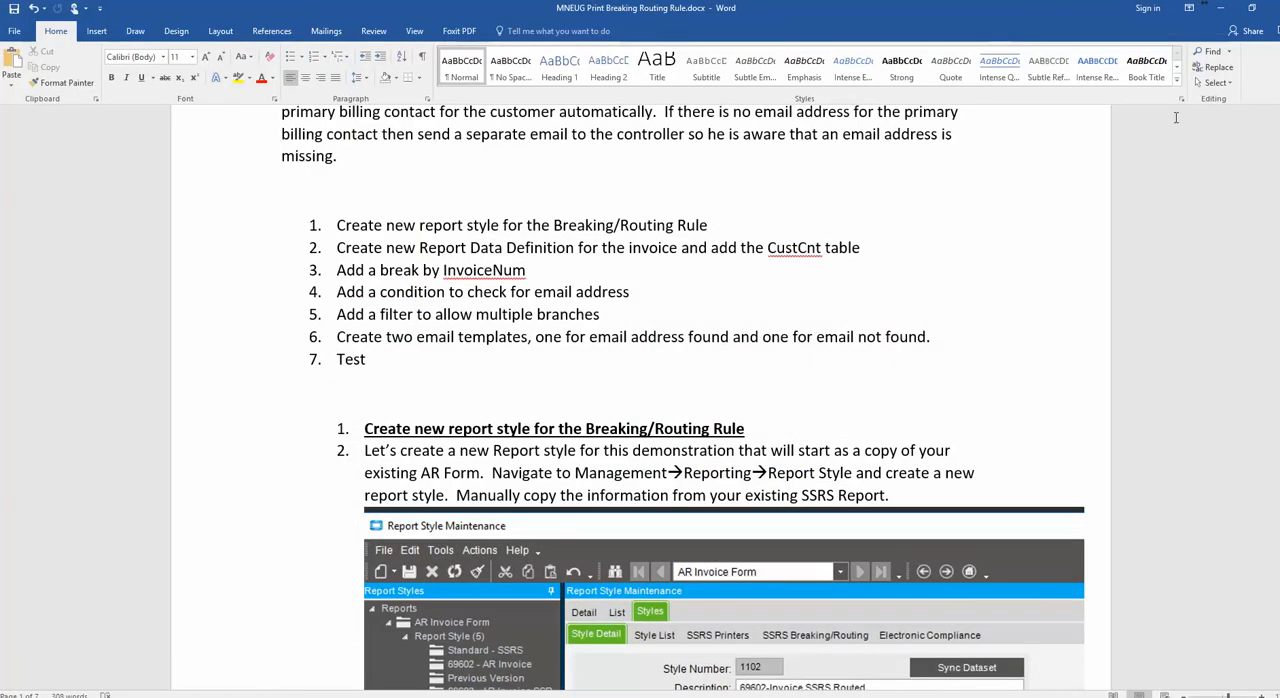
{"action": "scroll", "coordinate": [1273, 147], "scroll_direction": "up", "scroll_amount": 3}
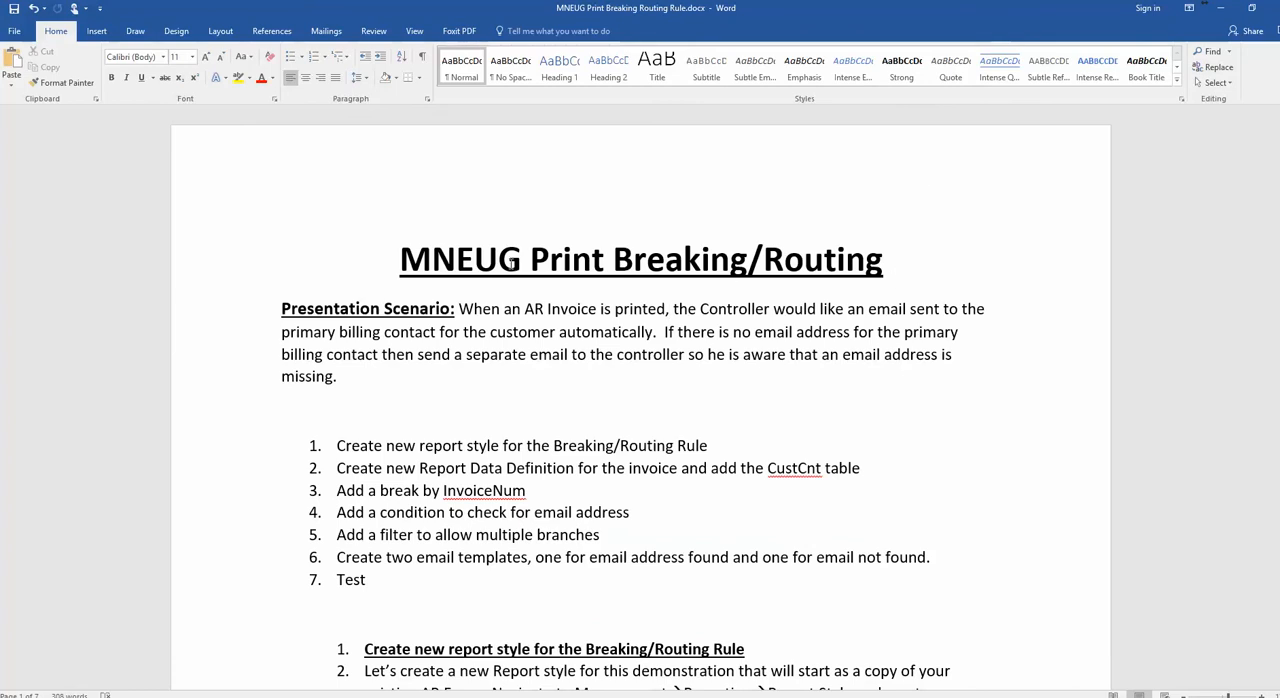
{"action": "left_click", "coordinate": [500, 290]}
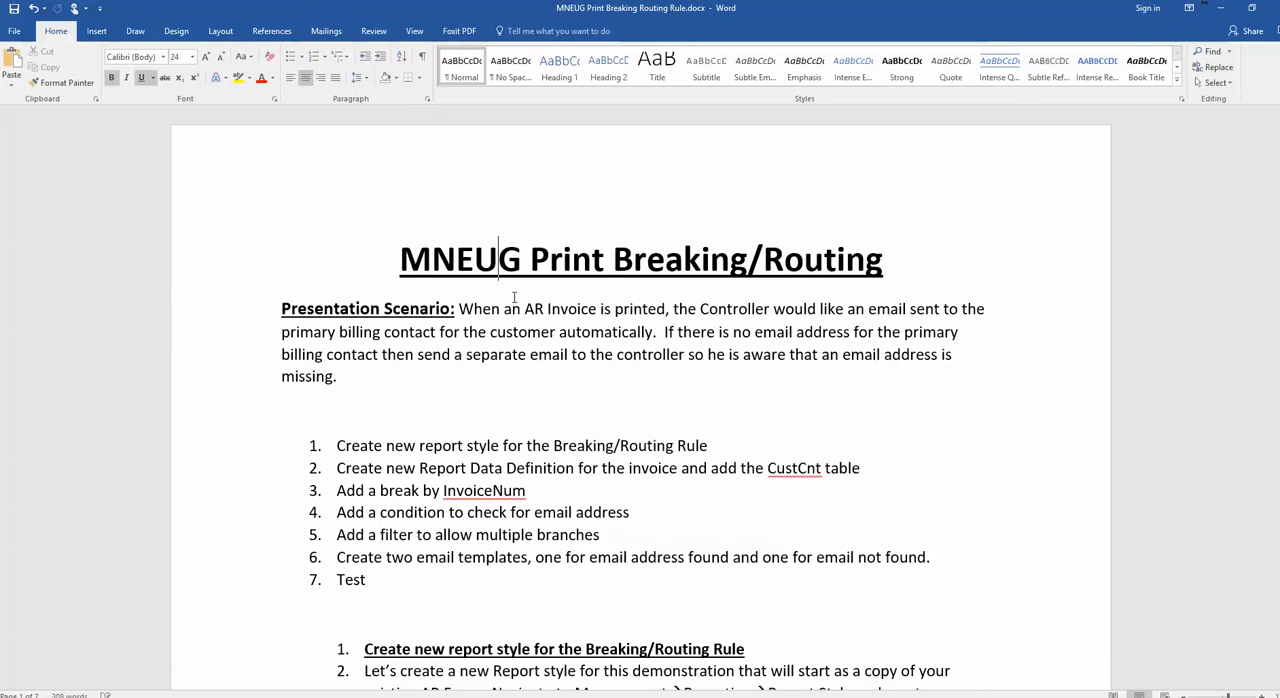
{"action": "left_click", "coordinate": [906, 269]}
{"action": "key", "text": "Return"}
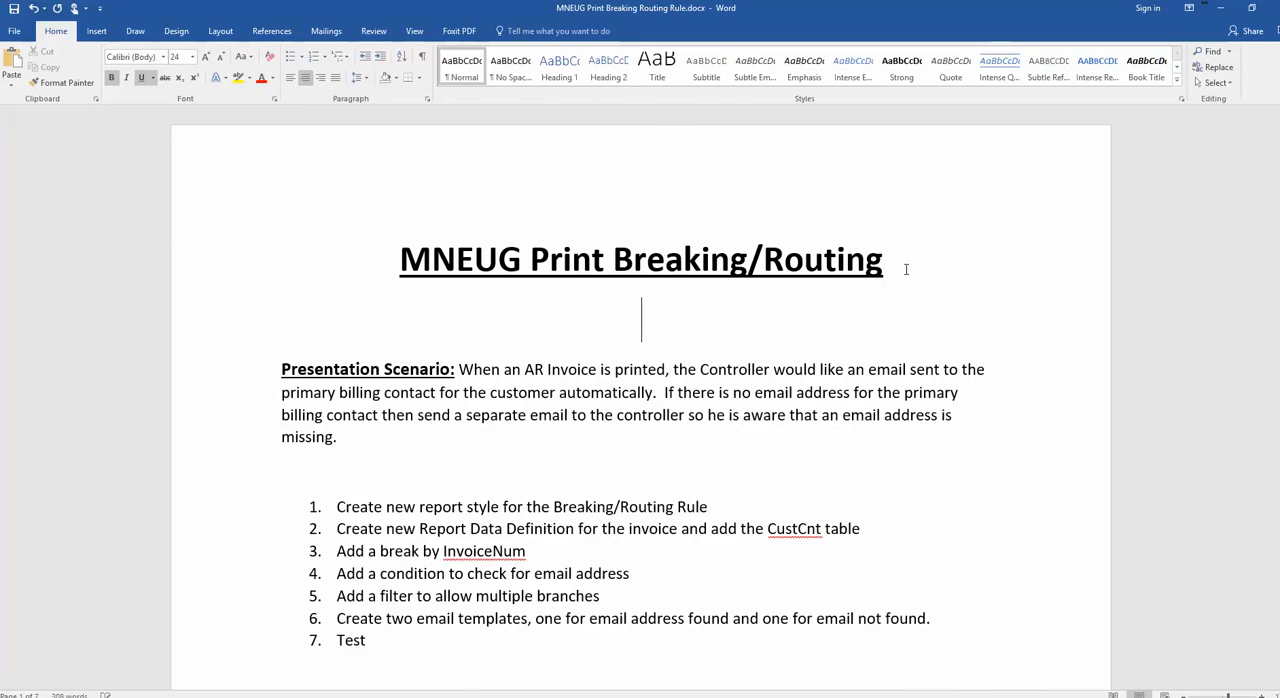
Enter the presenter's e-mail address on the new line below the document title
{"action": "type", "text": "olend"}
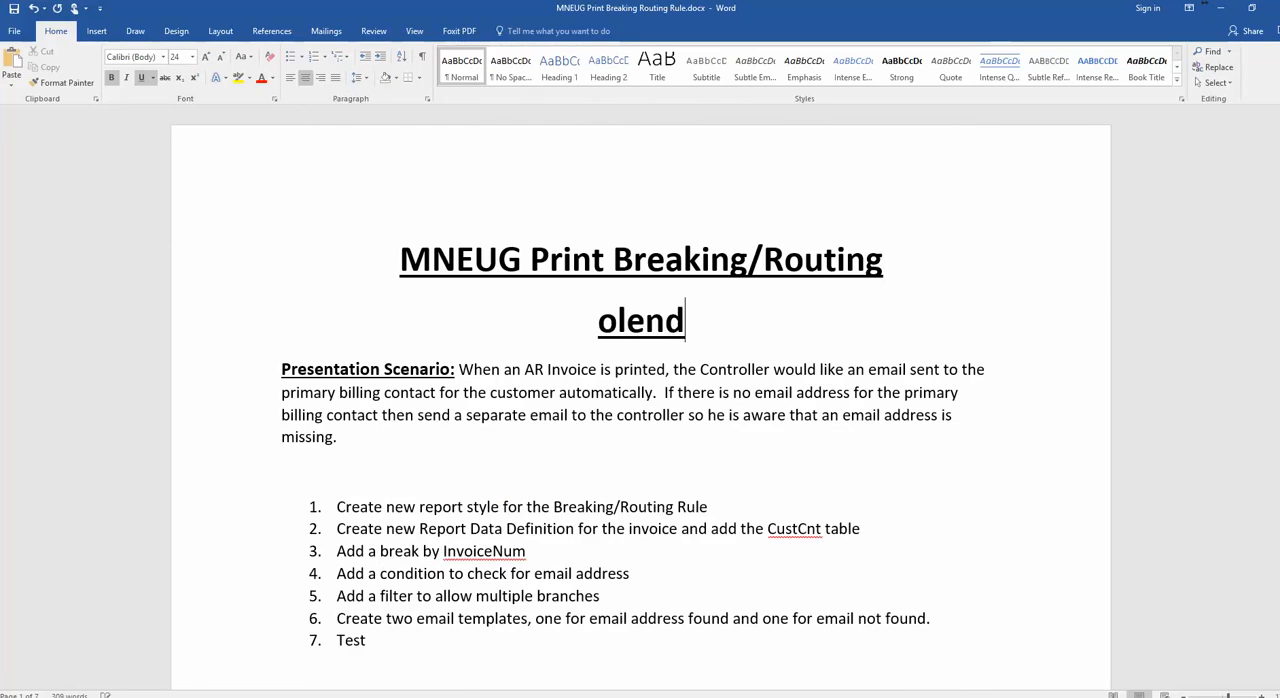
{"action": "key", "text": "BackSpace"}
{"action": "key", "text": "BackSpace"}
{"action": "key", "text": "BackSpace"}
{"action": "key", "text": "BackSpace"}
{"action": "key", "text": "BackSpace"}
{"action": "type", "text": "d"}
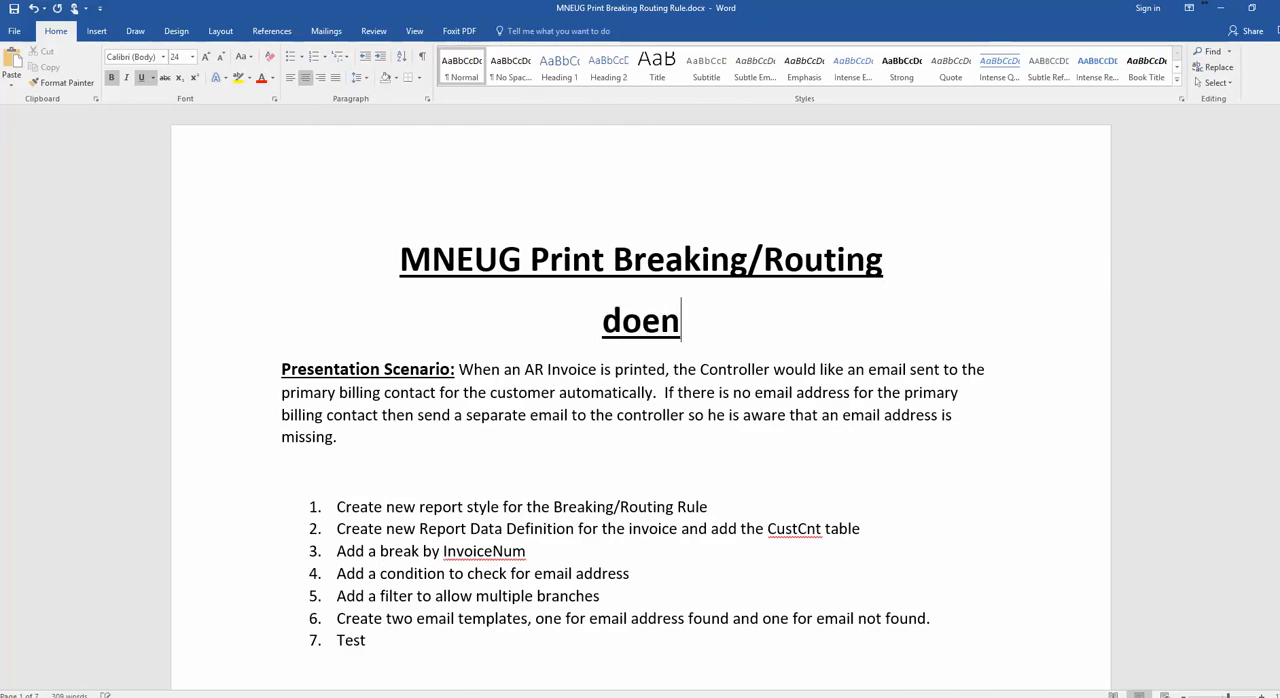
{"action": "key", "text": "BackSpace"}
{"action": "key", "text": "BackSpace"}
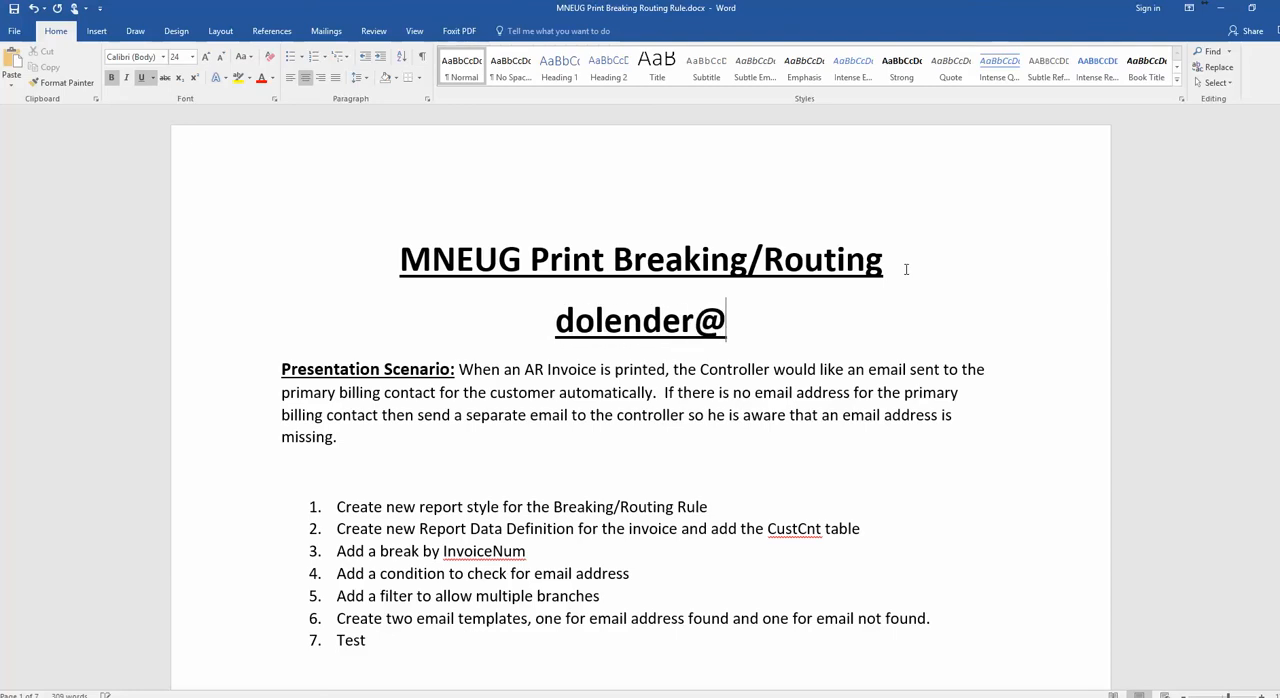
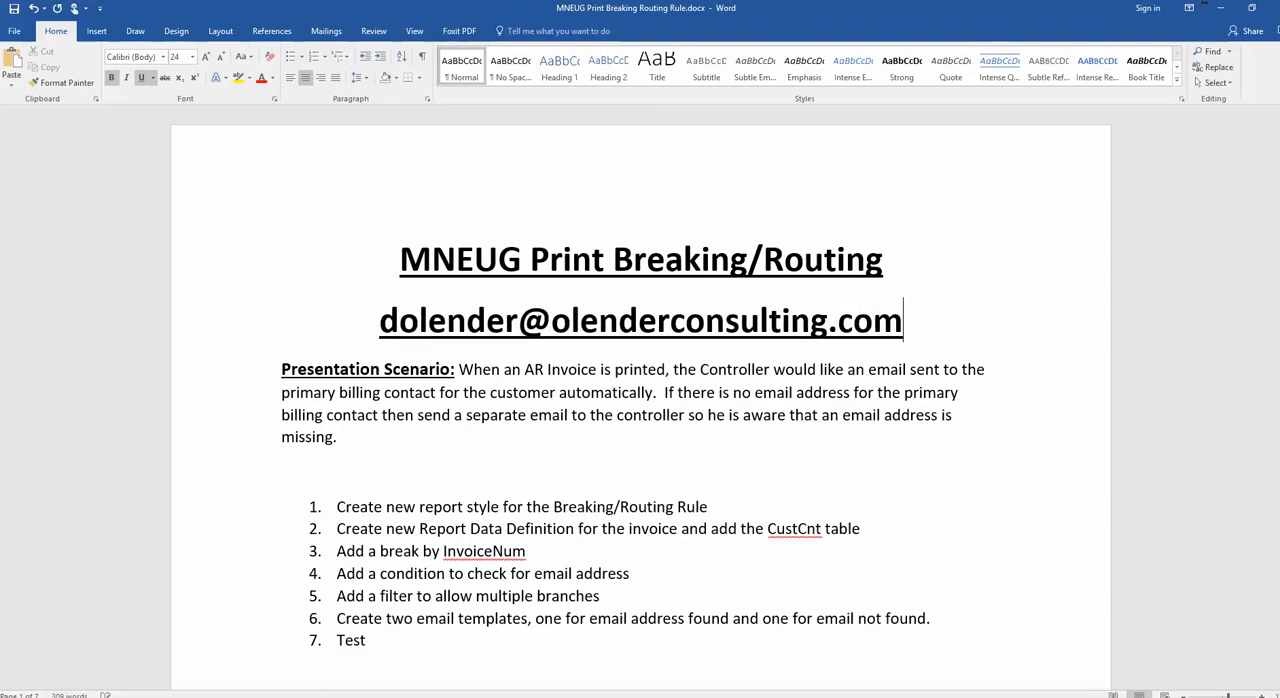
Remove the underline and bold from the e-mail line, set its font size to 14 and minimize Word
{"action": "left_click", "coordinate": [250, 340]}
{"action": "left_click", "coordinate": [141, 78]}
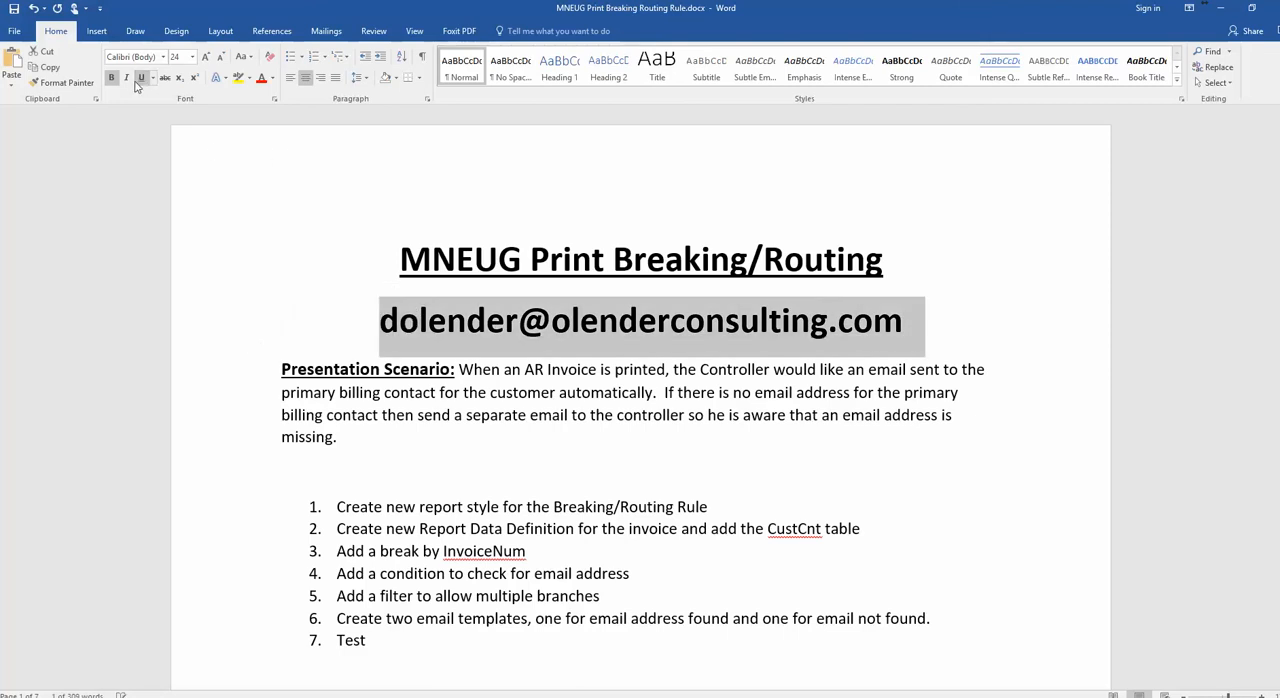
{"action": "left_click", "coordinate": [111, 78]}
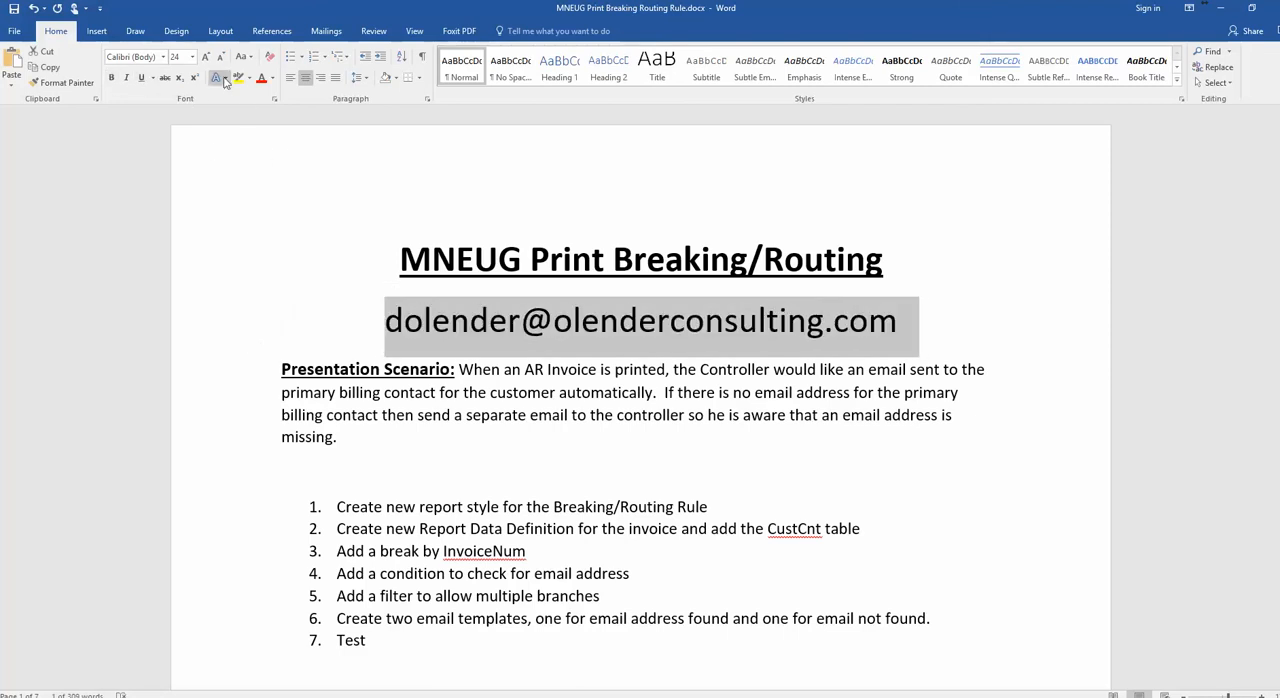
{"action": "left_click", "coordinate": [192, 56]}
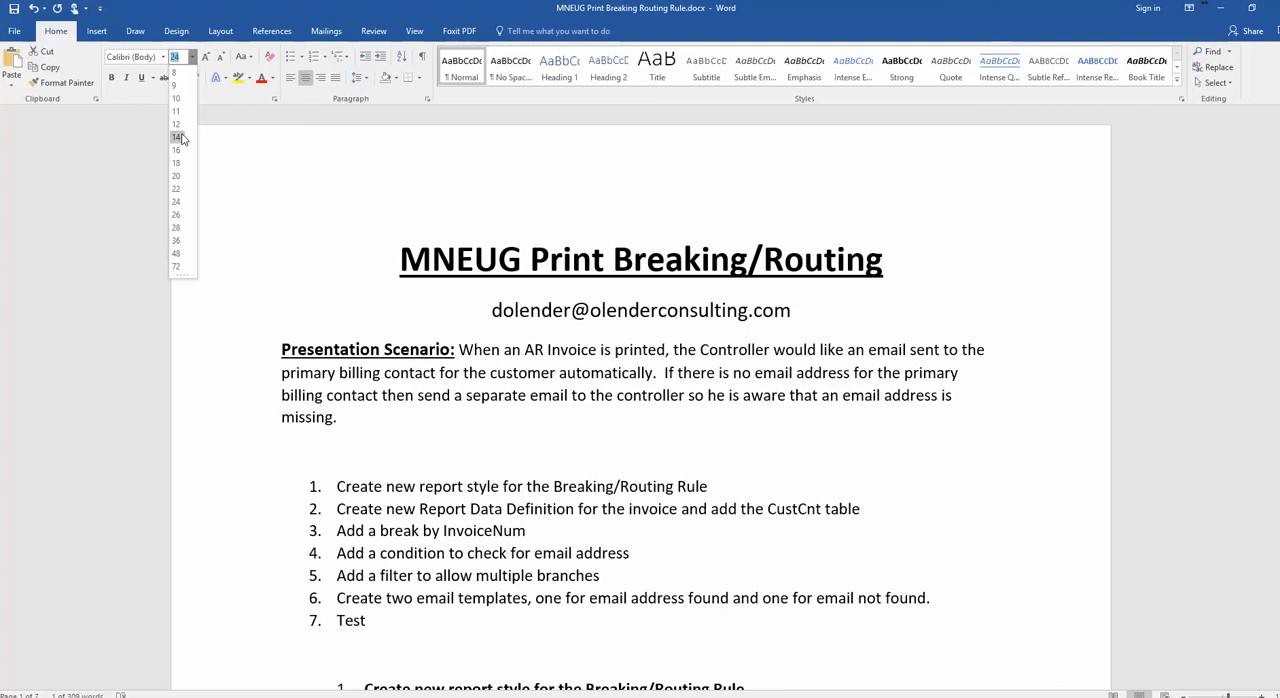
{"action": "left_click", "coordinate": [185, 143]}
{"action": "left_click", "coordinate": [842, 314]}
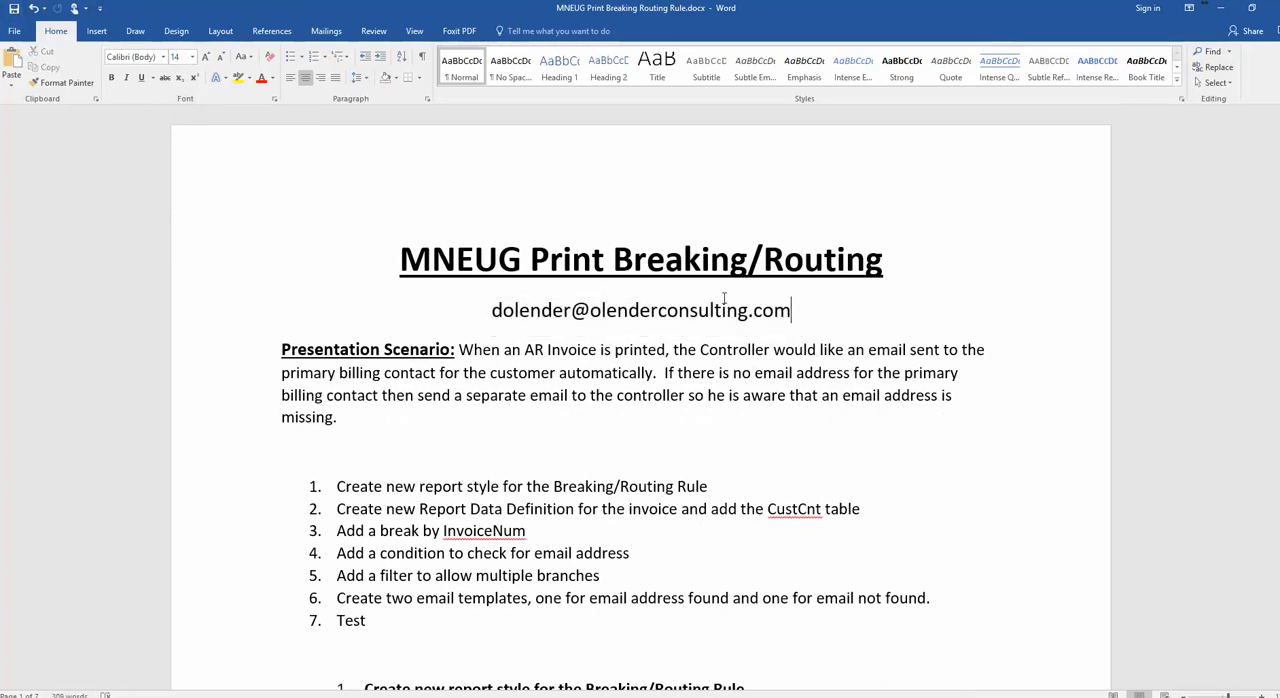
{"action": "left_click", "coordinate": [1220, 13]}
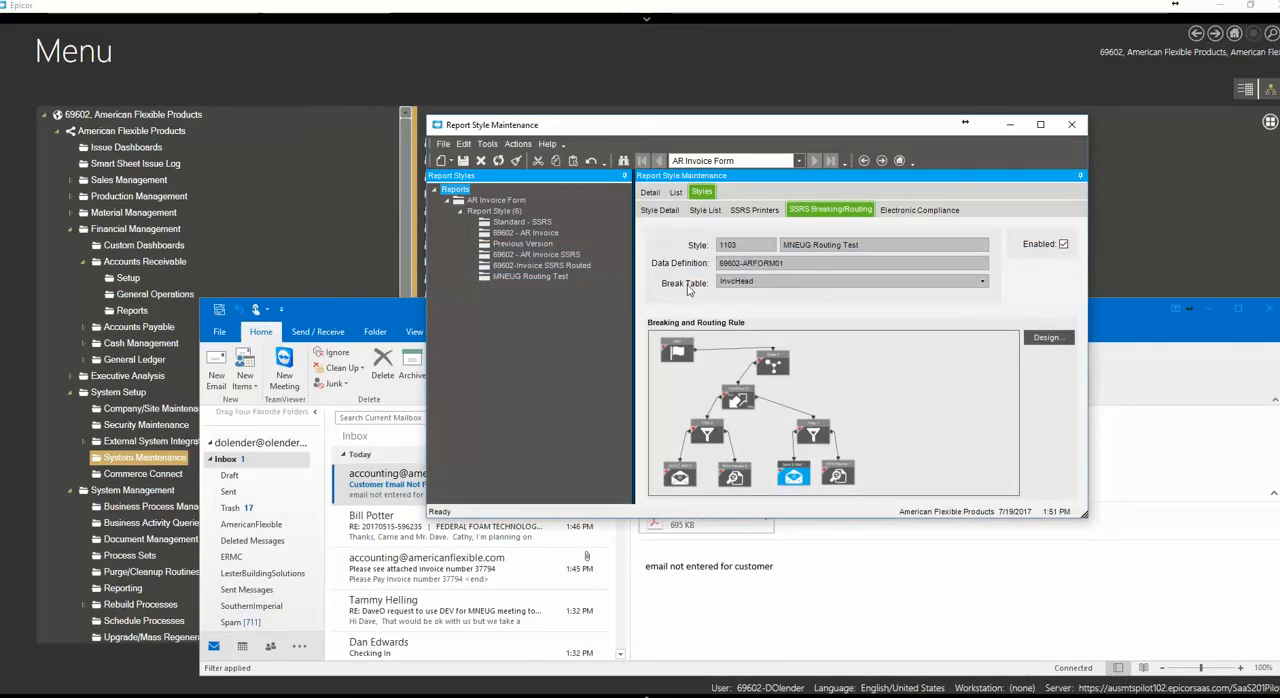